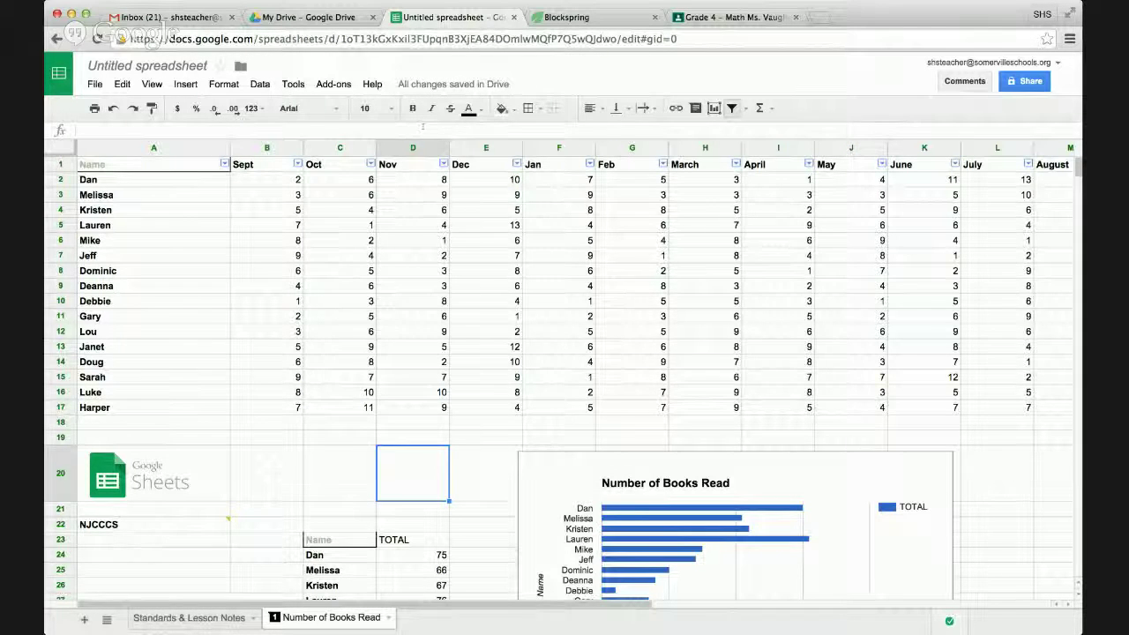
- Open the g(Math) for Sheets tool for creating math expressions
{"action": "left_click", "coordinate": [334, 84]}
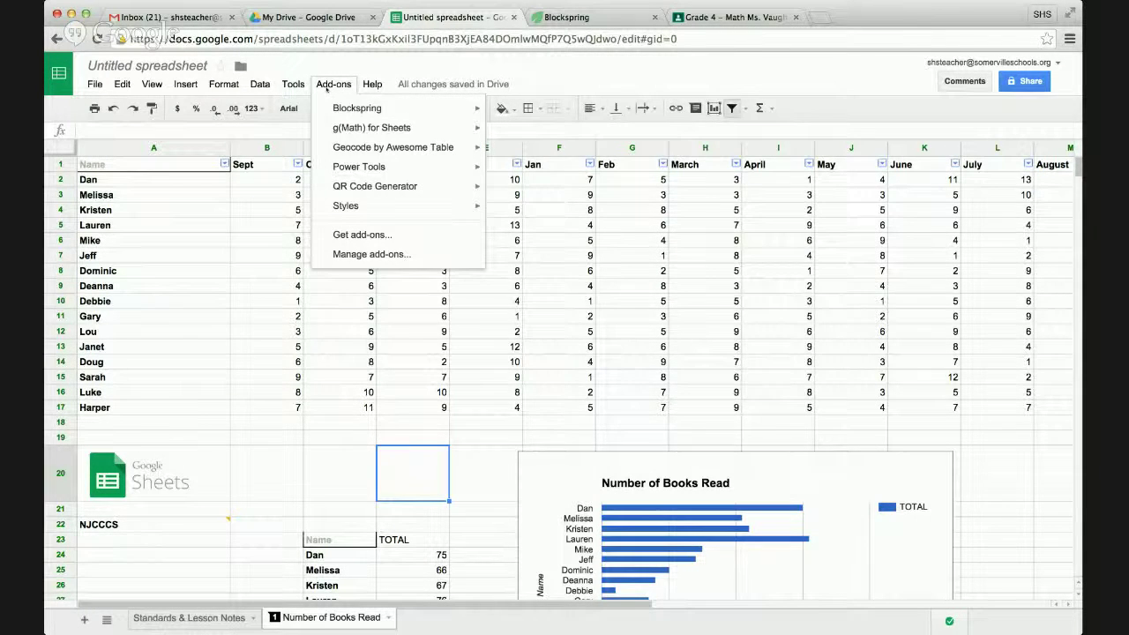
{"action": "mouse_move", "coordinate": [340, 127]}
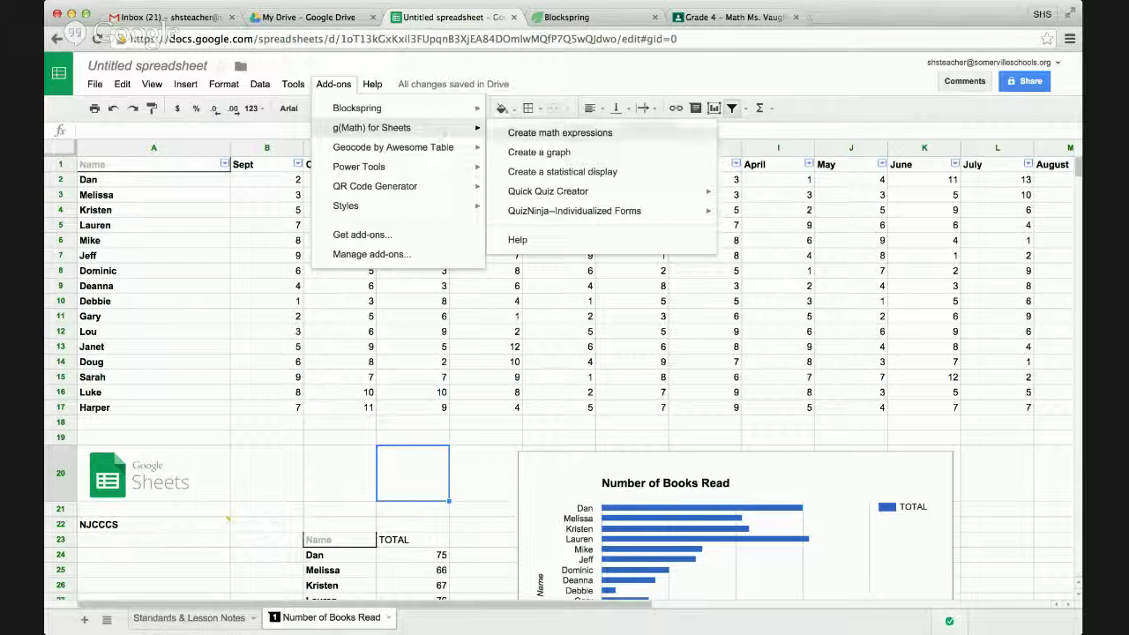
{"action": "left_click", "coordinate": [603, 132]}
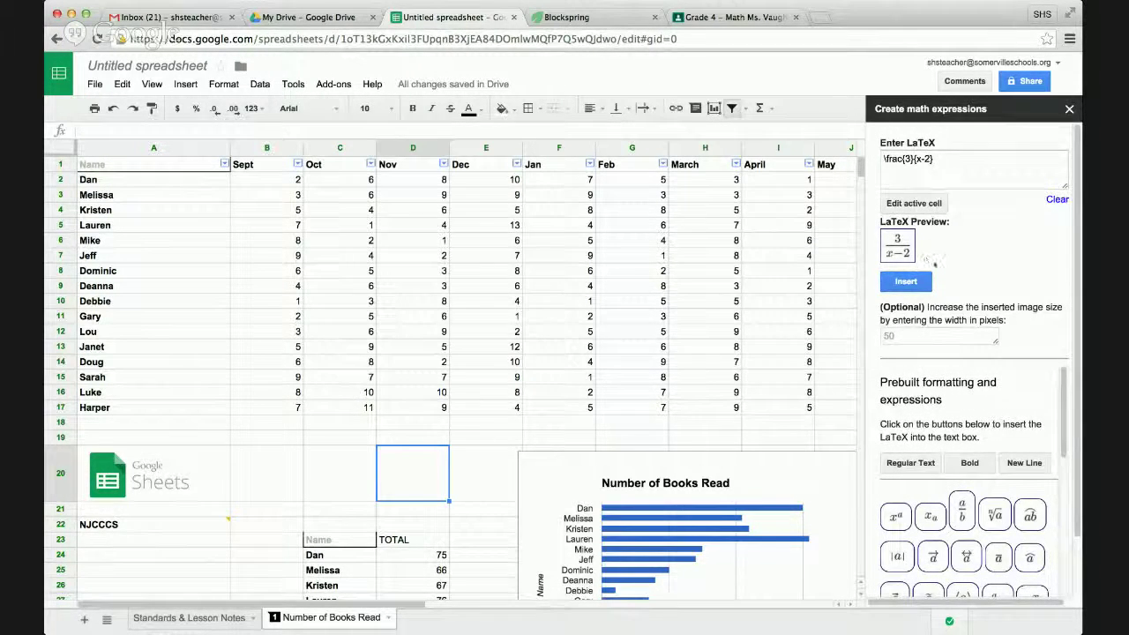
- Append the prebuilt fraction \frac{a}{b}, the accented \check{a} and the leading superscript ^{a}x to the LaTeX expression
{"action": "scroll", "coordinate": [970, 278], "scroll_direction": "down", "scroll_amount": 1}
{"action": "scroll", "coordinate": [970, 279], "scroll_direction": "down", "scroll_amount": 1}
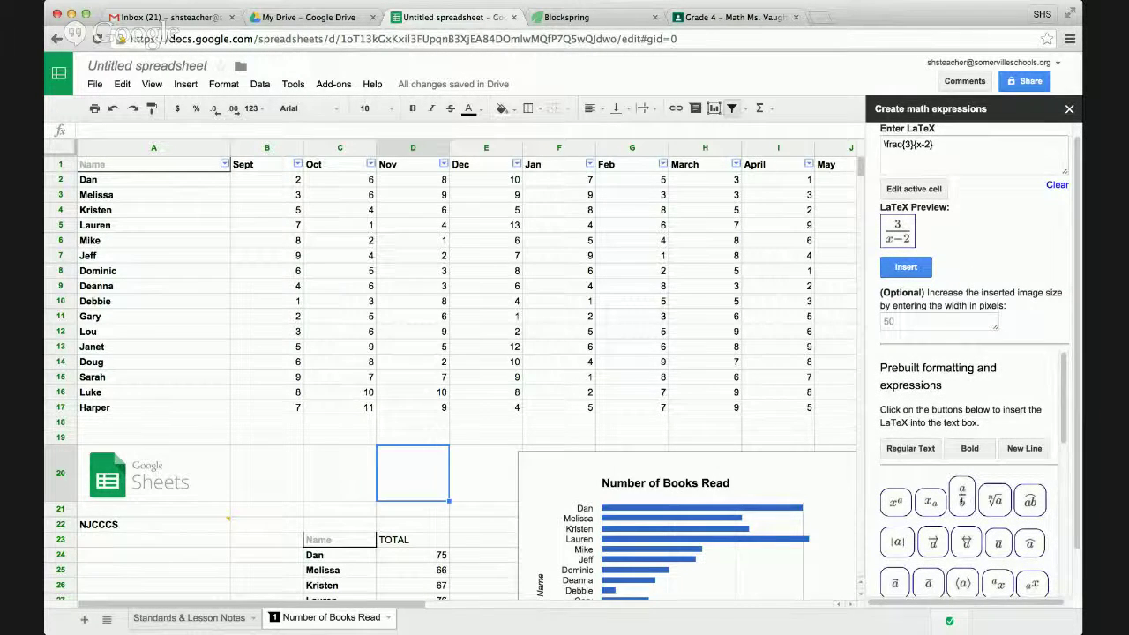
{"action": "left_click", "coordinate": [961, 496]}
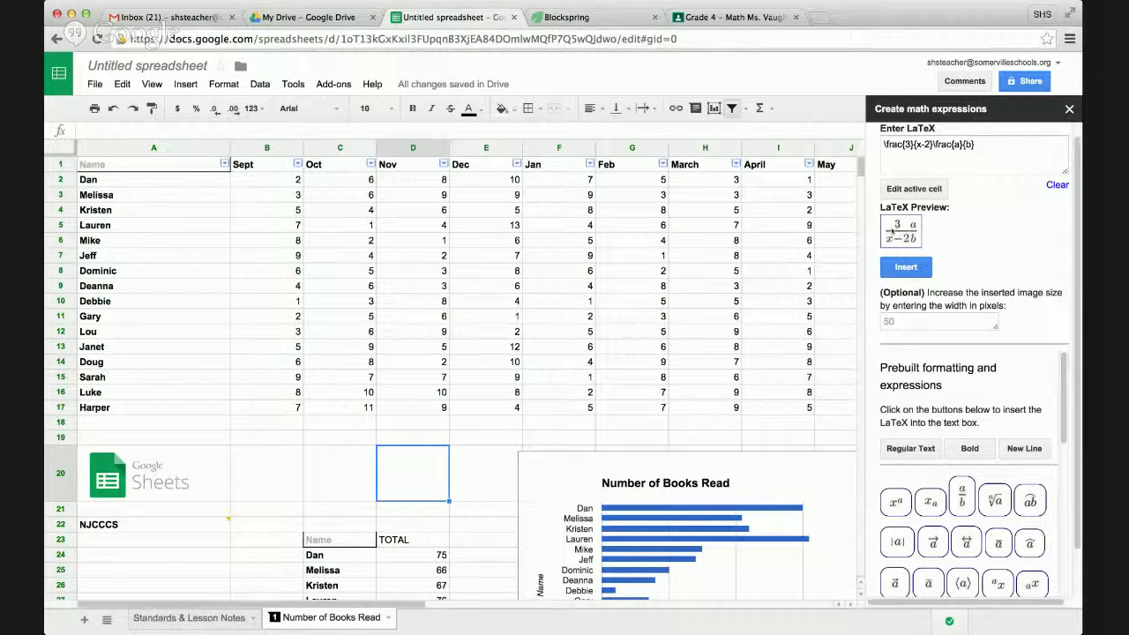
{"action": "scroll", "coordinate": [949, 527], "scroll_direction": "down", "scroll_amount": 3}
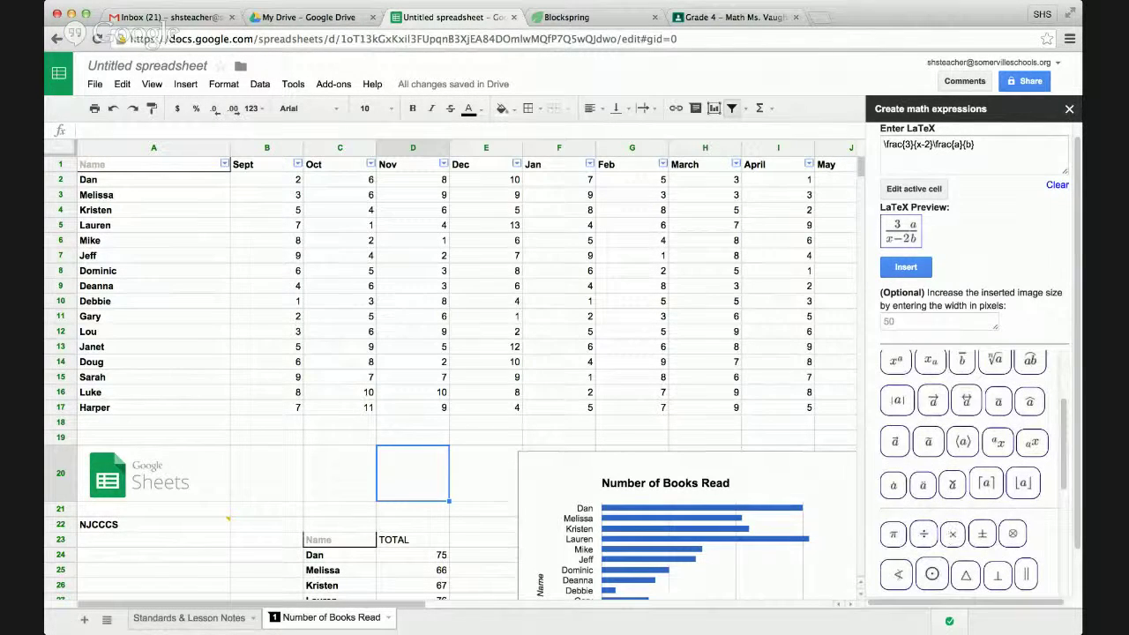
{"action": "left_click", "coordinate": [951, 485]}
{"action": "scroll", "coordinate": [950, 484], "scroll_direction": "down", "scroll_amount": 1}
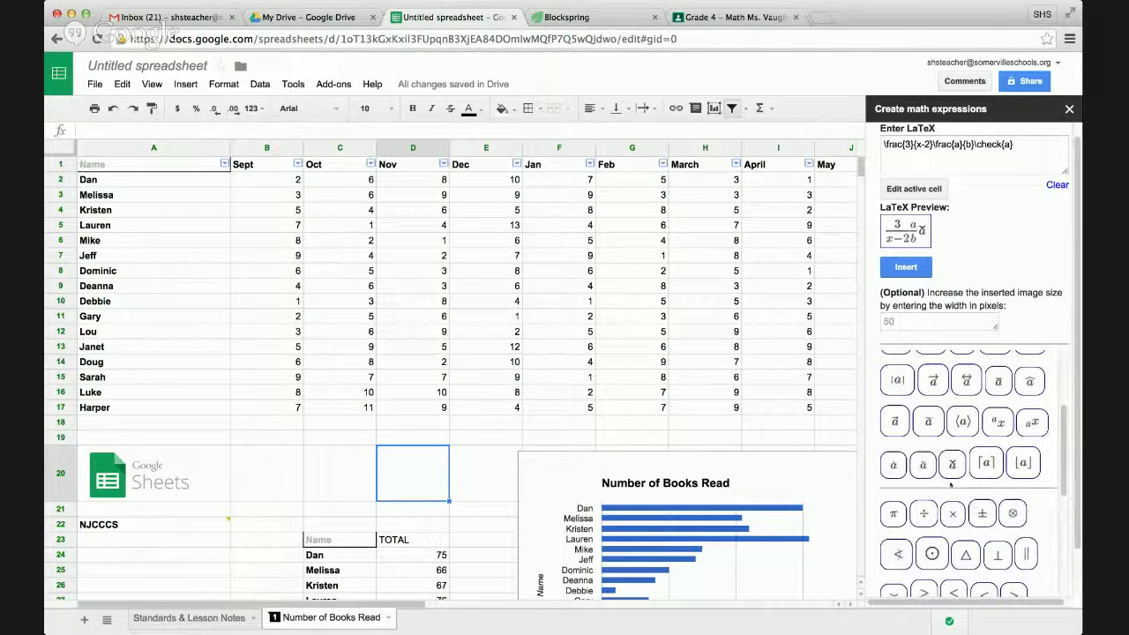
{"action": "left_click", "coordinate": [1002, 407]}
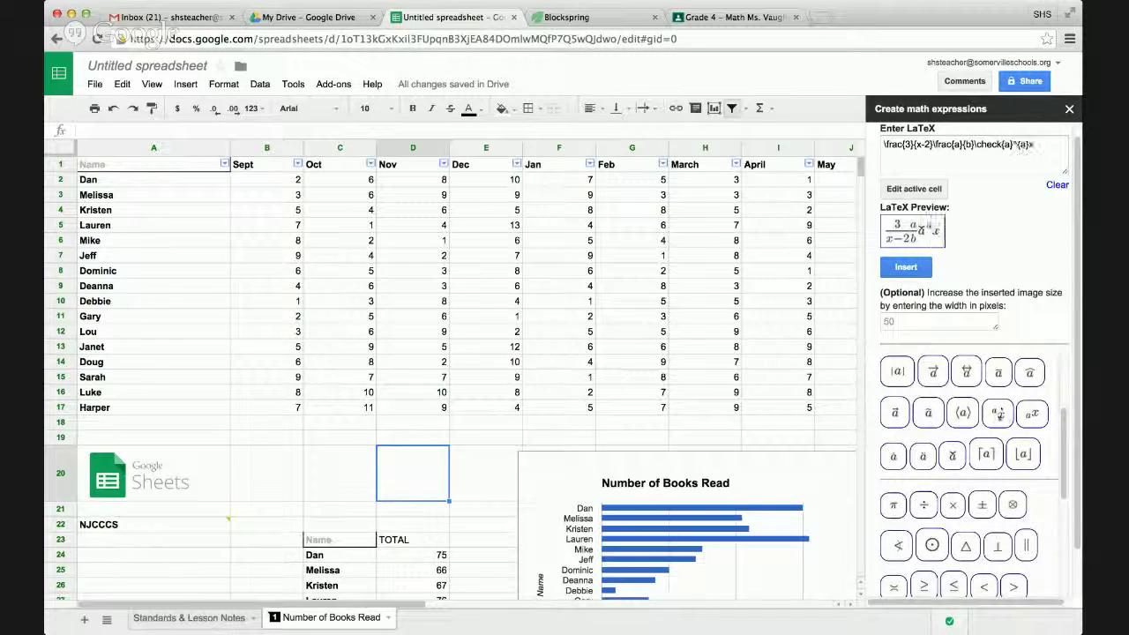
- Insert the composed math expression as an image in cell D20
{"action": "scroll", "coordinate": [985, 457], "scroll_direction": "up", "scroll_amount": 3}
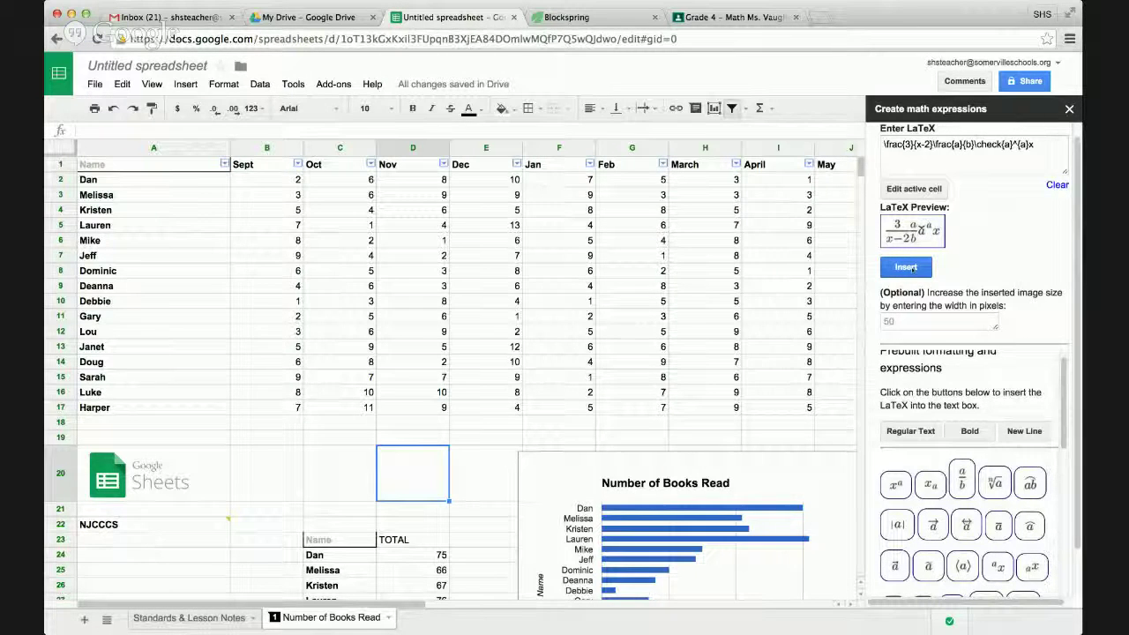
{"action": "left_click", "coordinate": [905, 268]}
{"action": "left_click", "coordinate": [907, 269]}
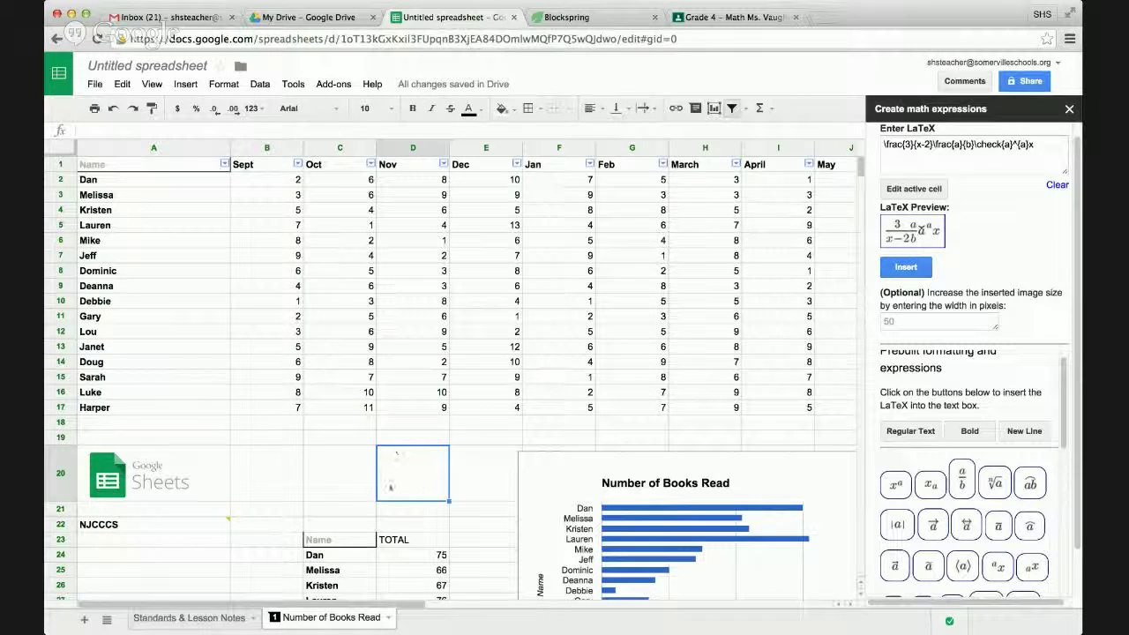
{"action": "left_click", "coordinate": [886, 268]}
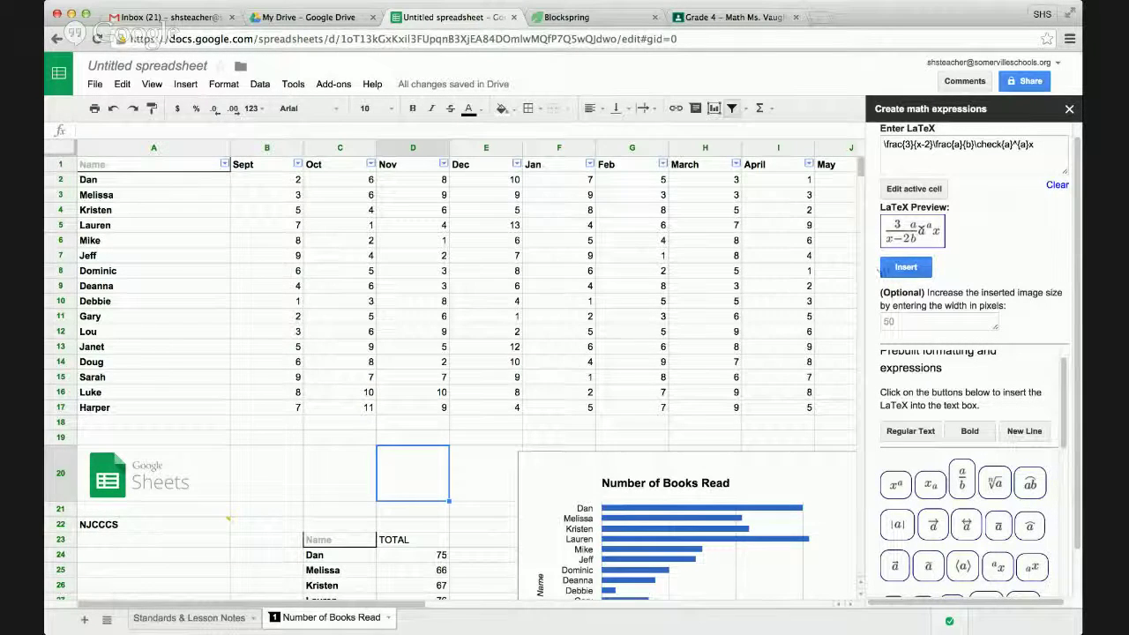
{"action": "left_click", "coordinate": [906, 267]}
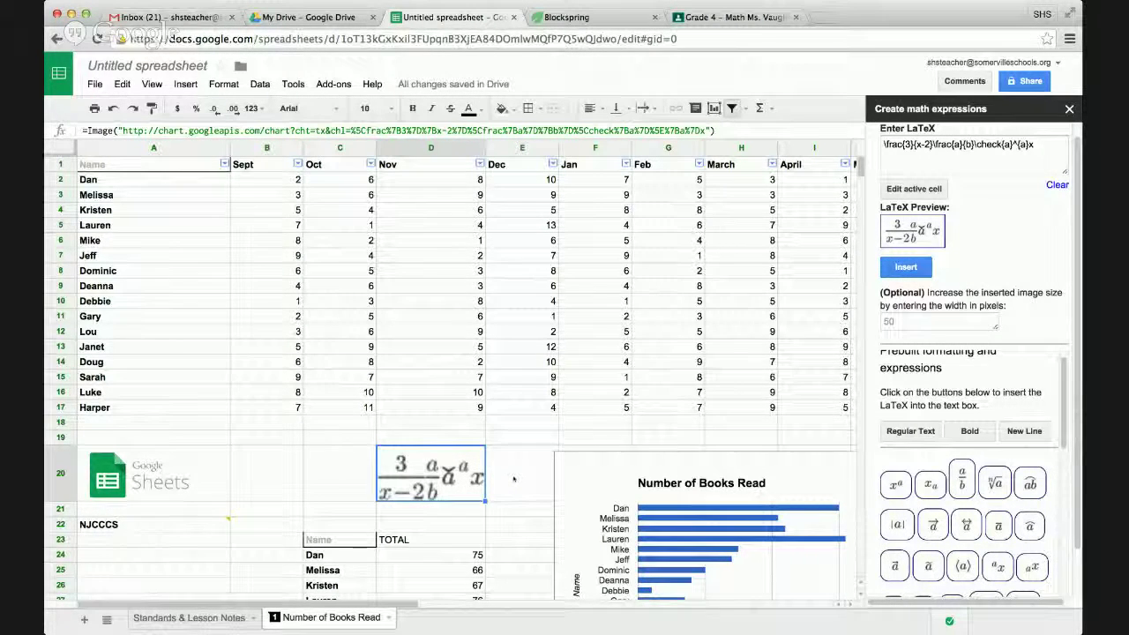
- Copy the expression image from cell D20 into cell A1 of a new sheet
{"action": "left_click", "coordinate": [514, 478]}
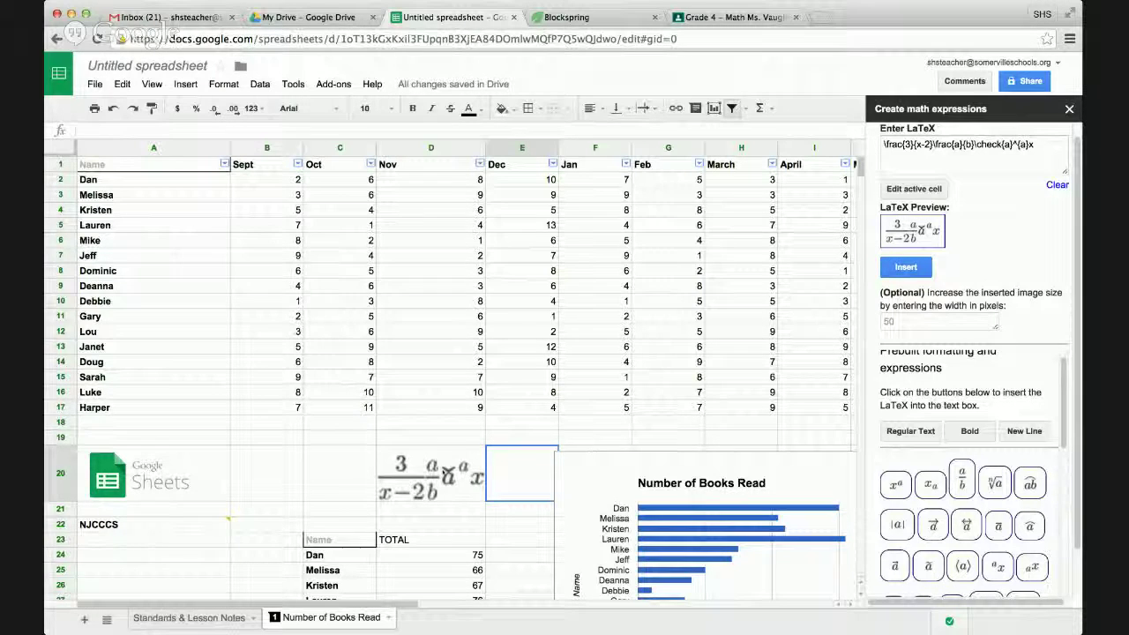
{"action": "left_click", "coordinate": [439, 473]}
{"action": "key", "text": "ctrl+c"}
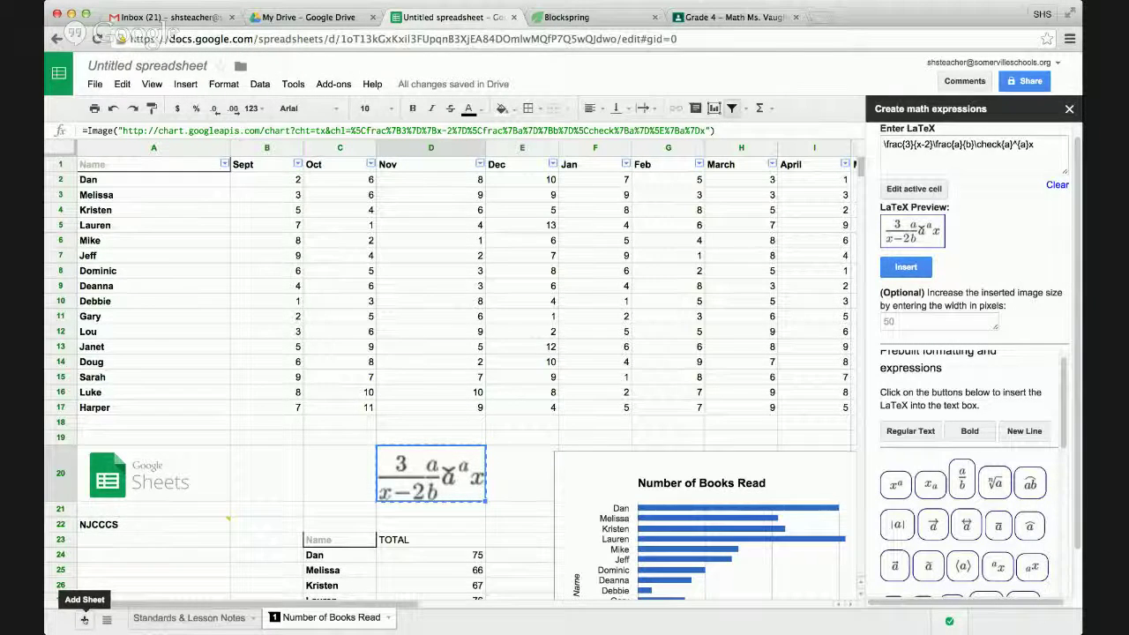
{"action": "left_click", "coordinate": [85, 620]}
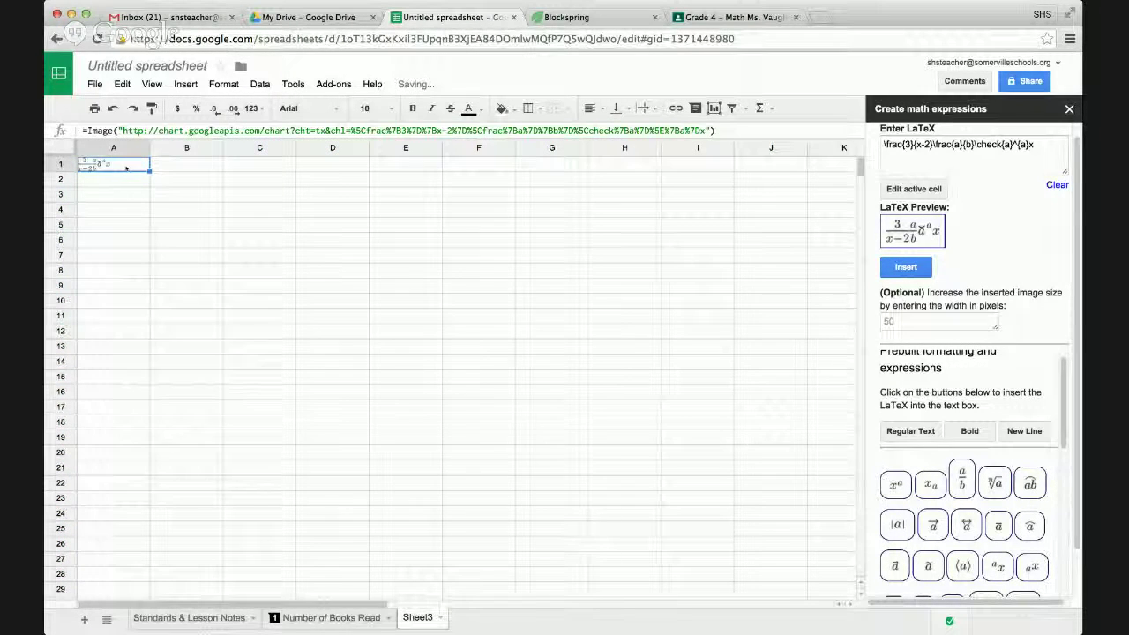
{"action": "left_click_drag", "start_coordinate": [150, 148], "coordinate": [214, 212]}
{"action": "left_click", "coordinate": [150, 183]}
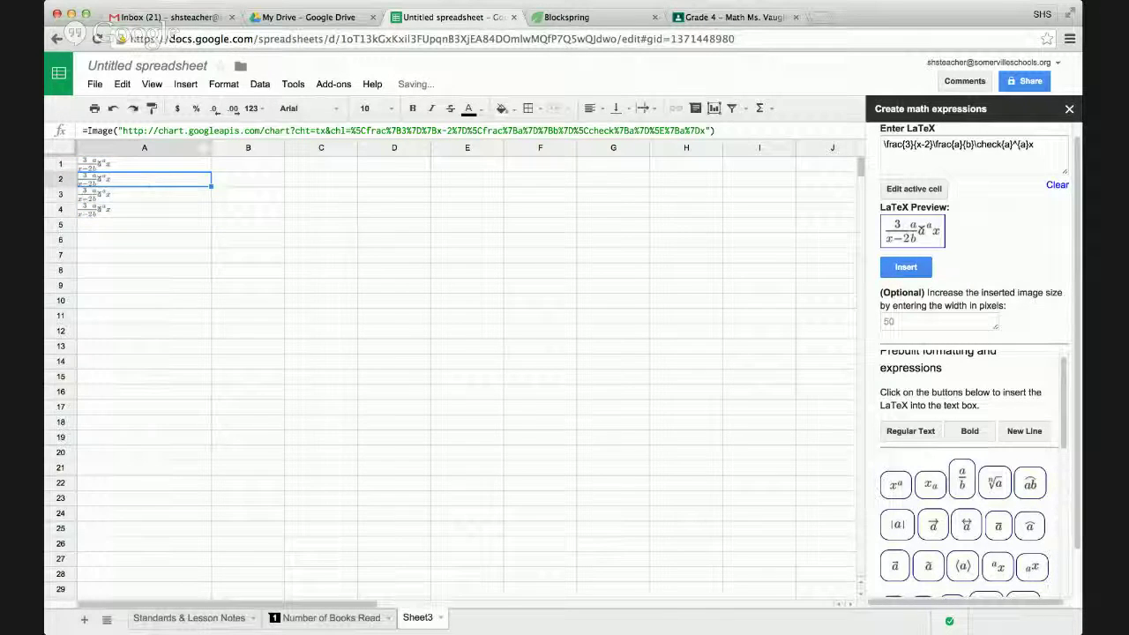
{"action": "left_click", "coordinate": [113, 108]}
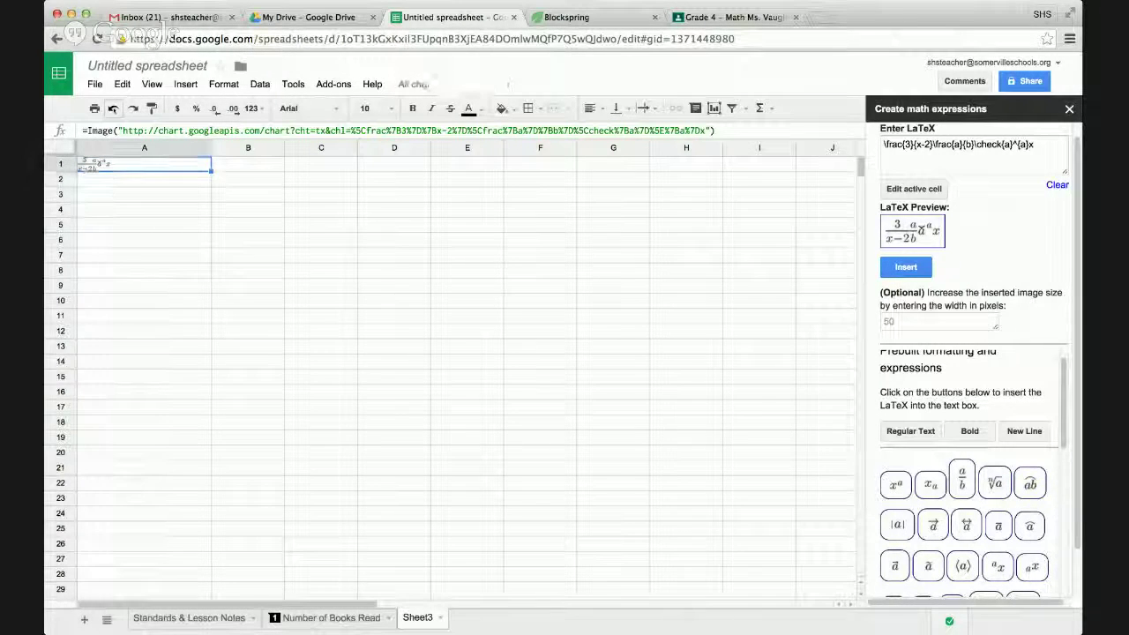
- Make row 1 taller and adjust column A's width to fit the expression image in A1
{"action": "left_click", "coordinate": [141, 212]}
{"action": "left_click", "coordinate": [132, 163]}
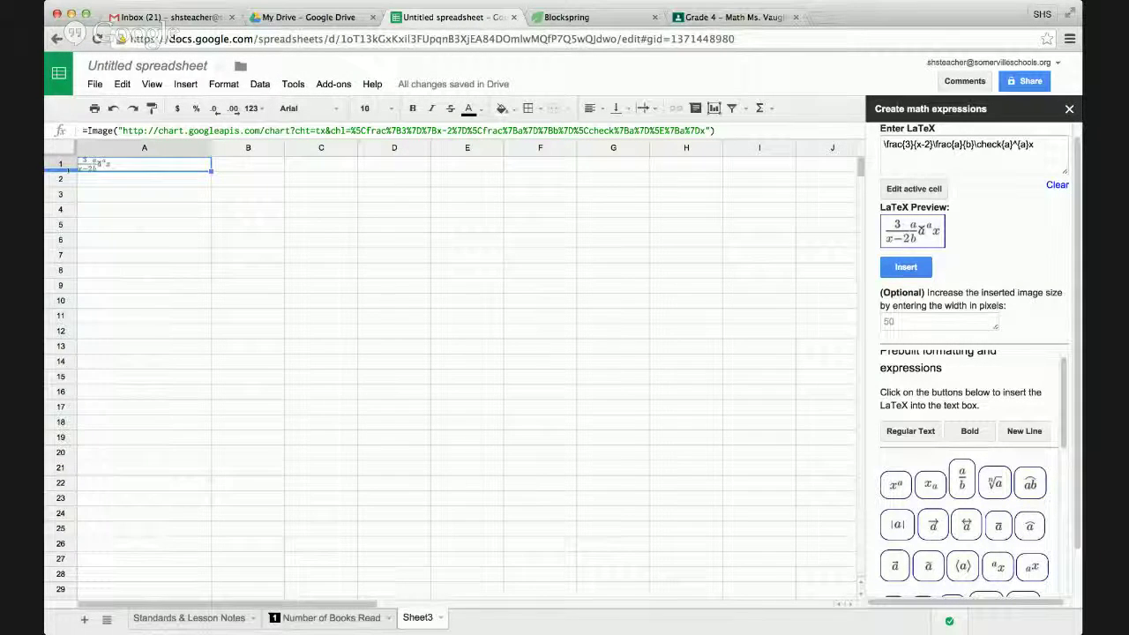
{"action": "mouse_move", "coordinate": [60, 171]}
{"action": "left_mouse_down"}
{"action": "mouse_move", "coordinate": [60, 217]}
{"action": "mouse_move", "coordinate": [61, 188]}
{"action": "left_mouse_up"}
{"action": "left_click_drag", "start_coordinate": [212, 146], "coordinate": [179, 150]}
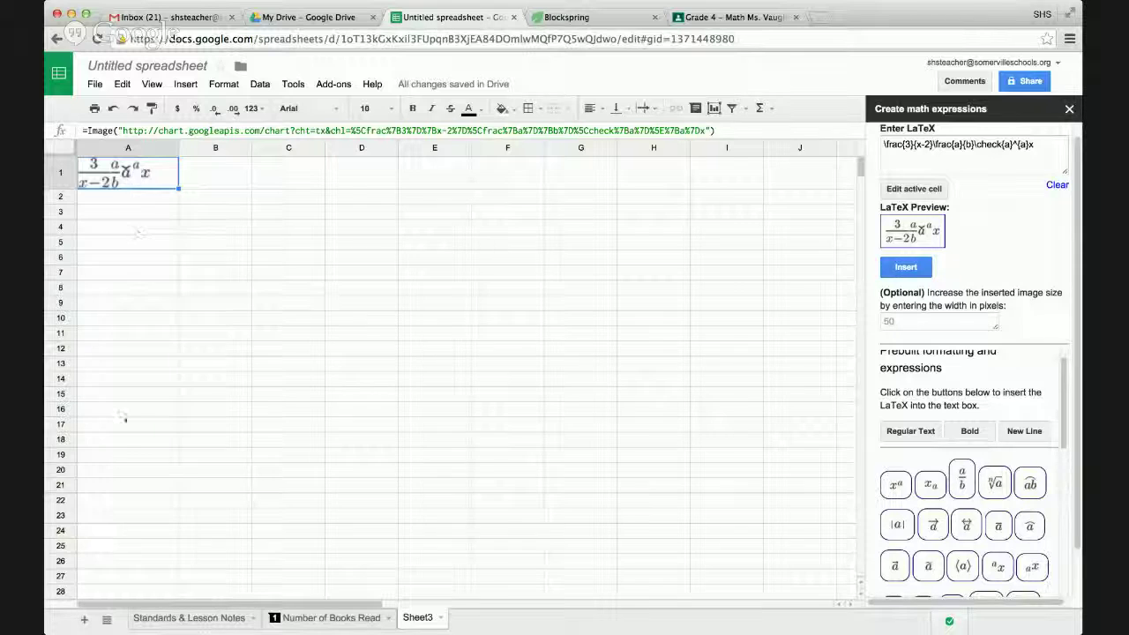
- Look over the g(Math) for Sheets functions and close the math expression creator
{"action": "left_click", "coordinate": [243, 176]}
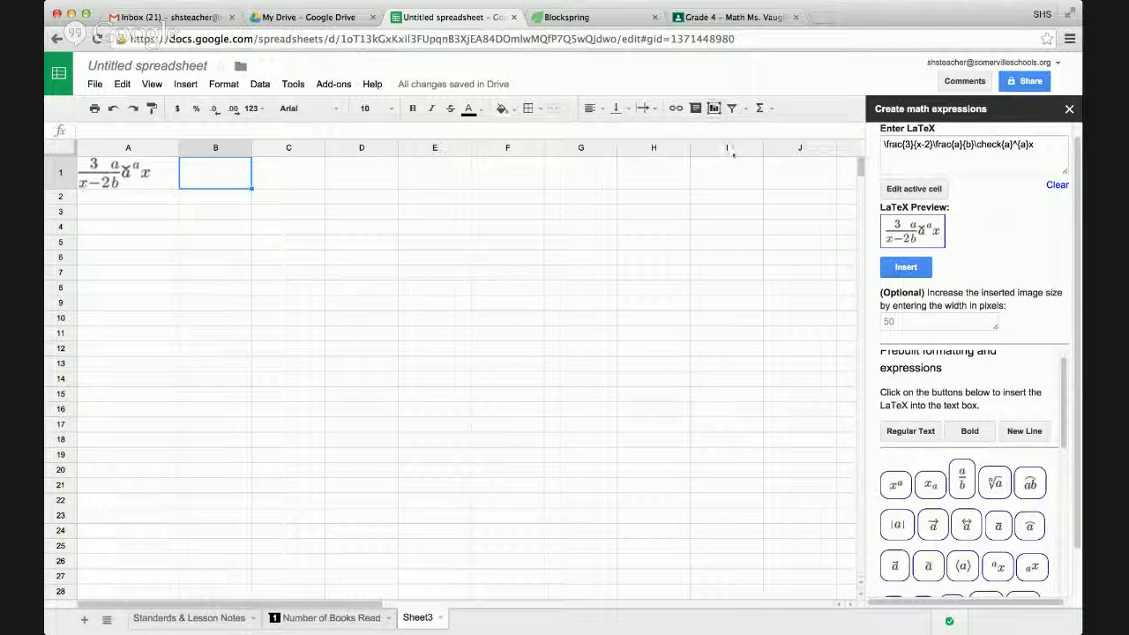
{"action": "left_click", "coordinate": [333, 84]}
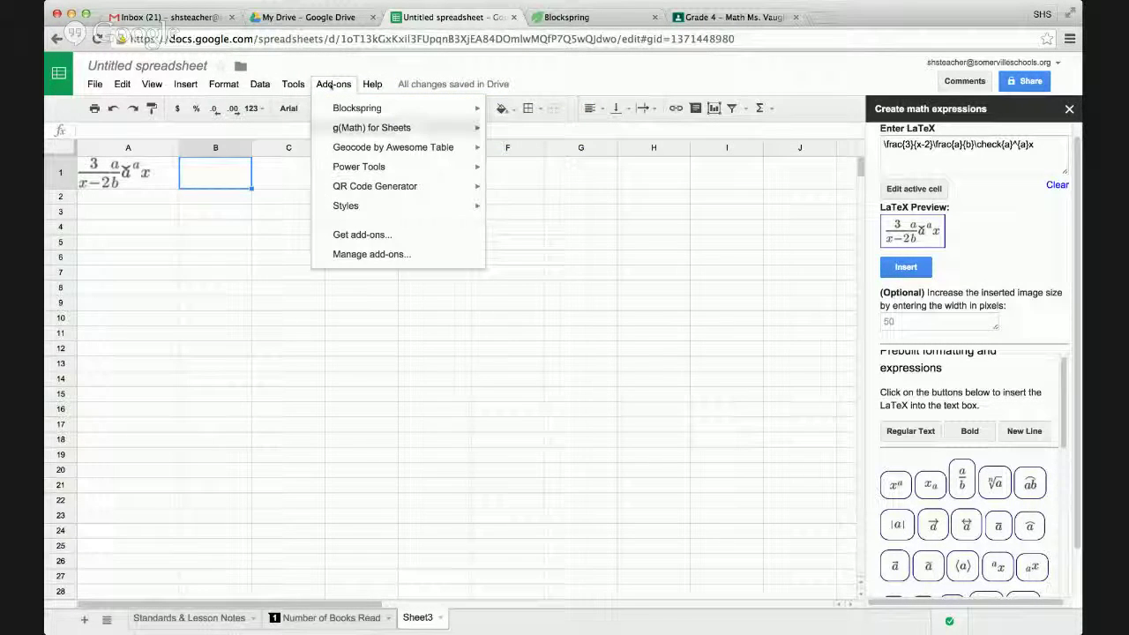
{"action": "mouse_move", "coordinate": [406, 133]}
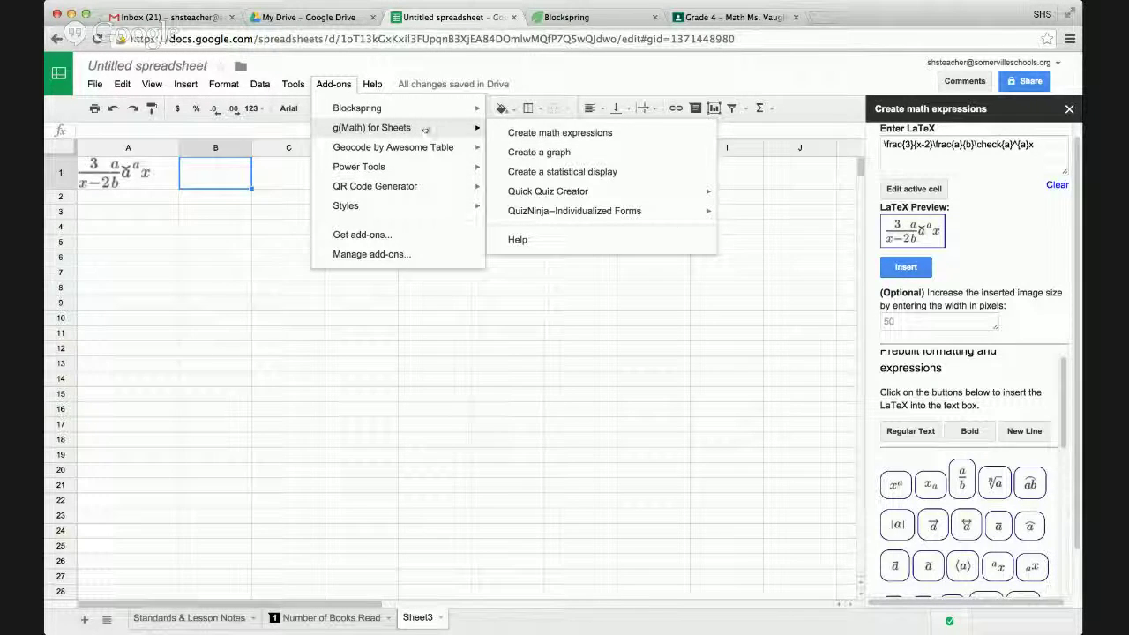
{"action": "left_click", "coordinate": [799, 241]}
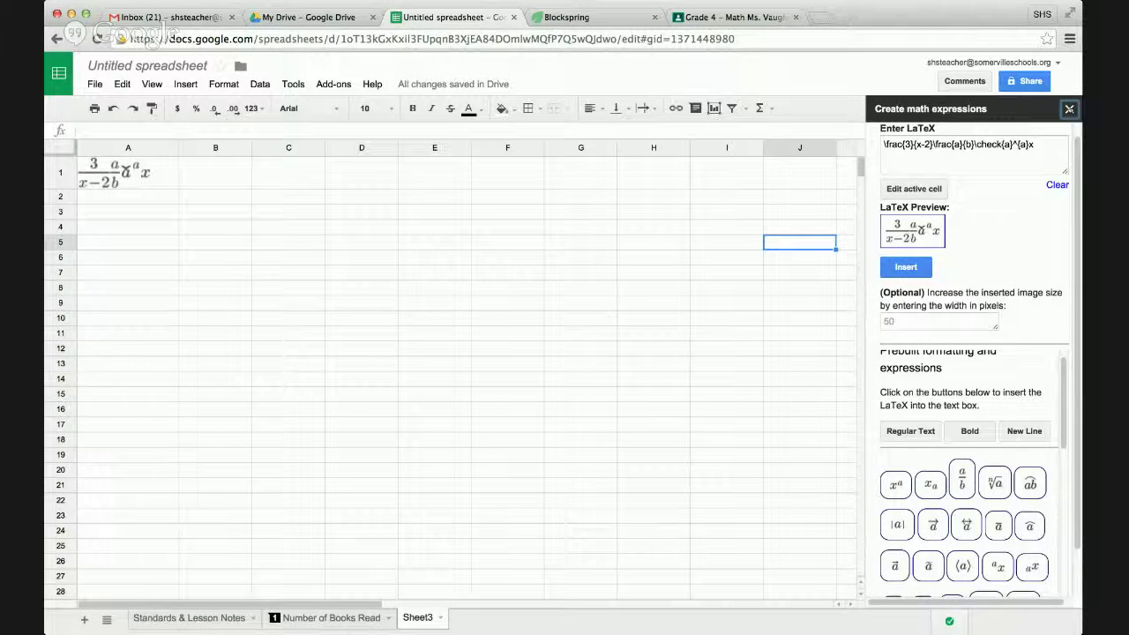
{"action": "left_click", "coordinate": [1069, 108]}
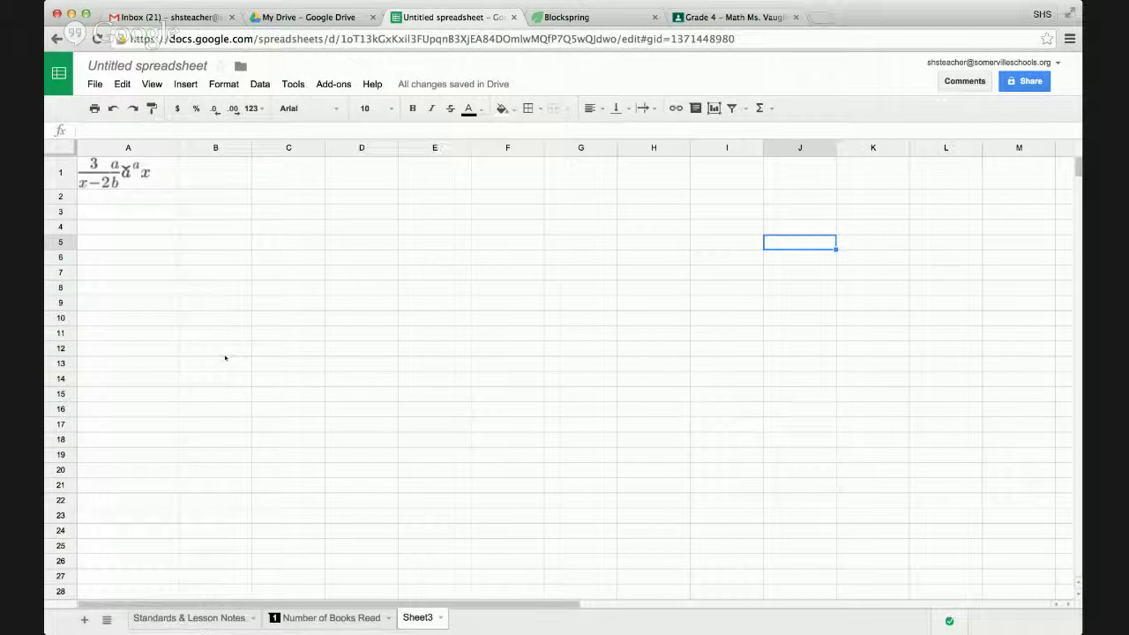
- Enter CCSS as the standard in cell A4 of the Standards & Lesson Notes sheet
{"action": "left_click", "coordinate": [198, 620]}
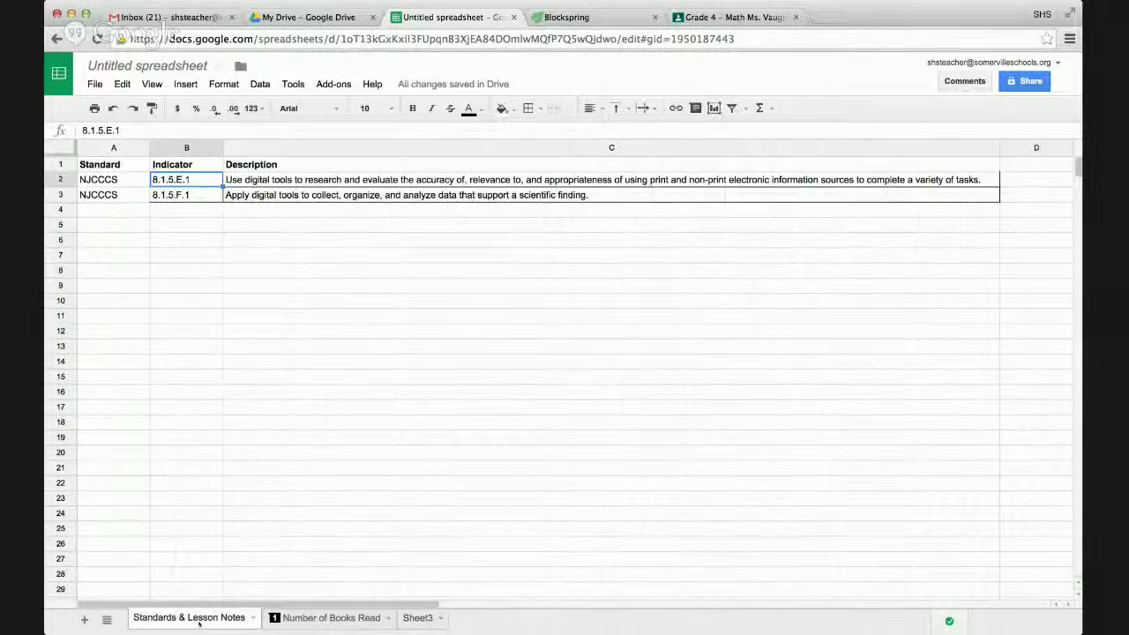
{"action": "left_click", "coordinate": [118, 208]}
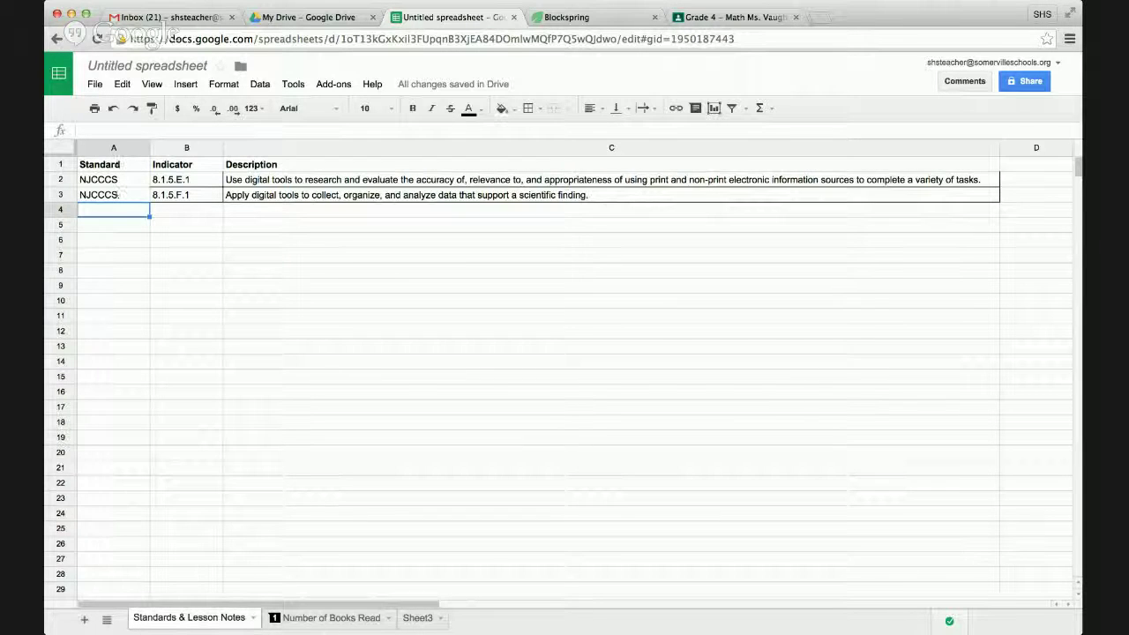
{"action": "left_click", "coordinate": [117, 165]}
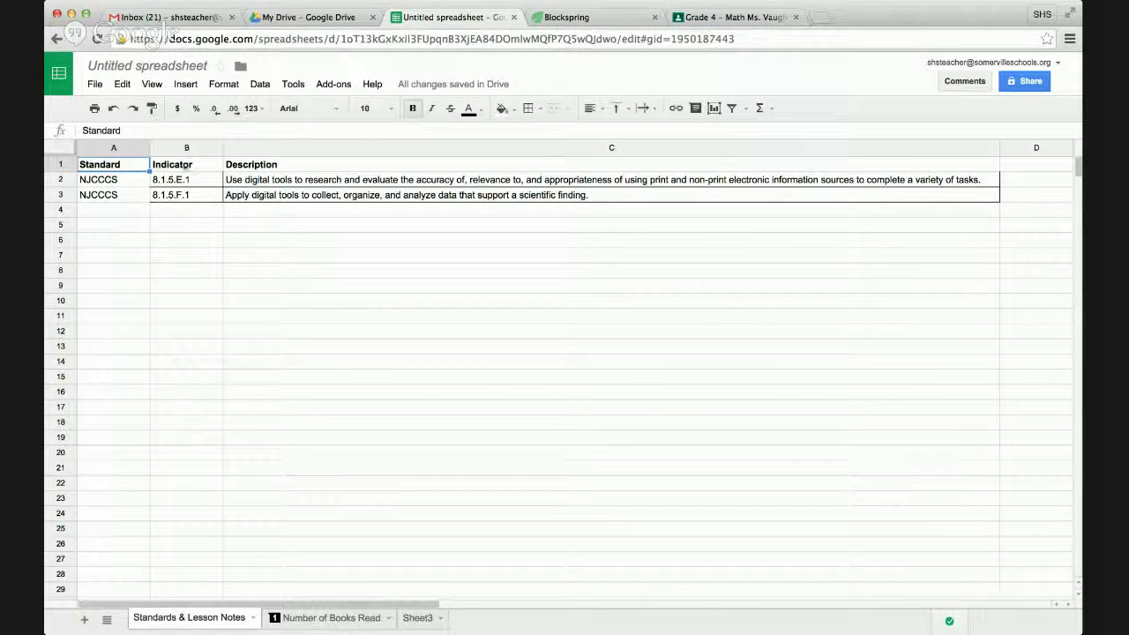
{"action": "left_click", "coordinate": [125, 212]}
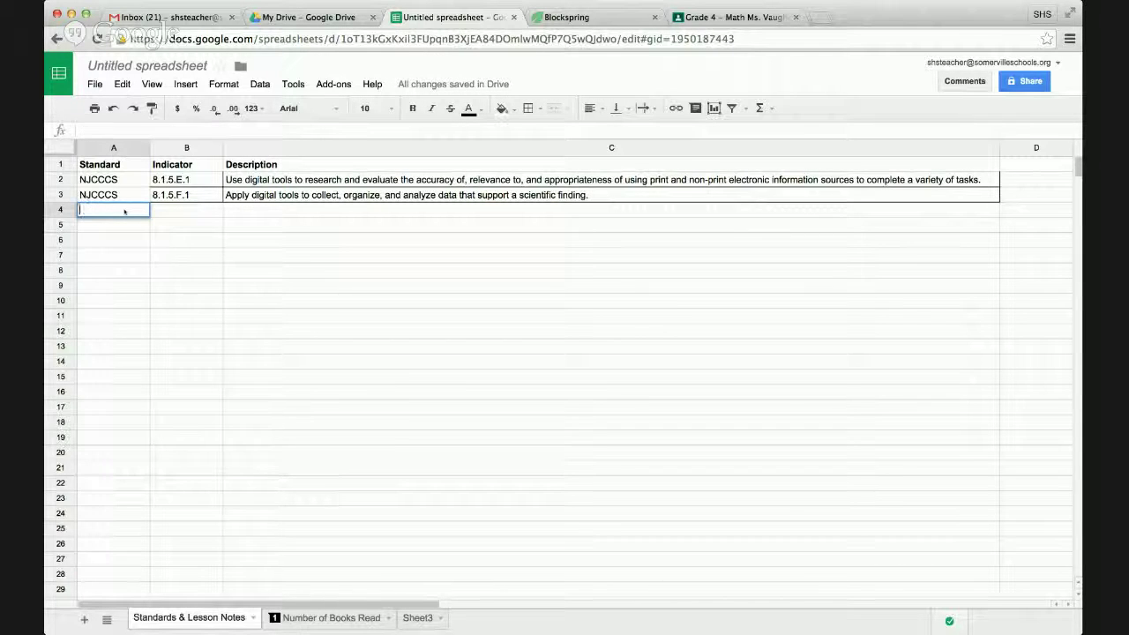
{"action": "type", "text": "CCSS"}
- Enter 7 in cell B4 and 12 in cell B7, both formatted as currency
{"action": "left_click", "coordinate": [170, 214]}
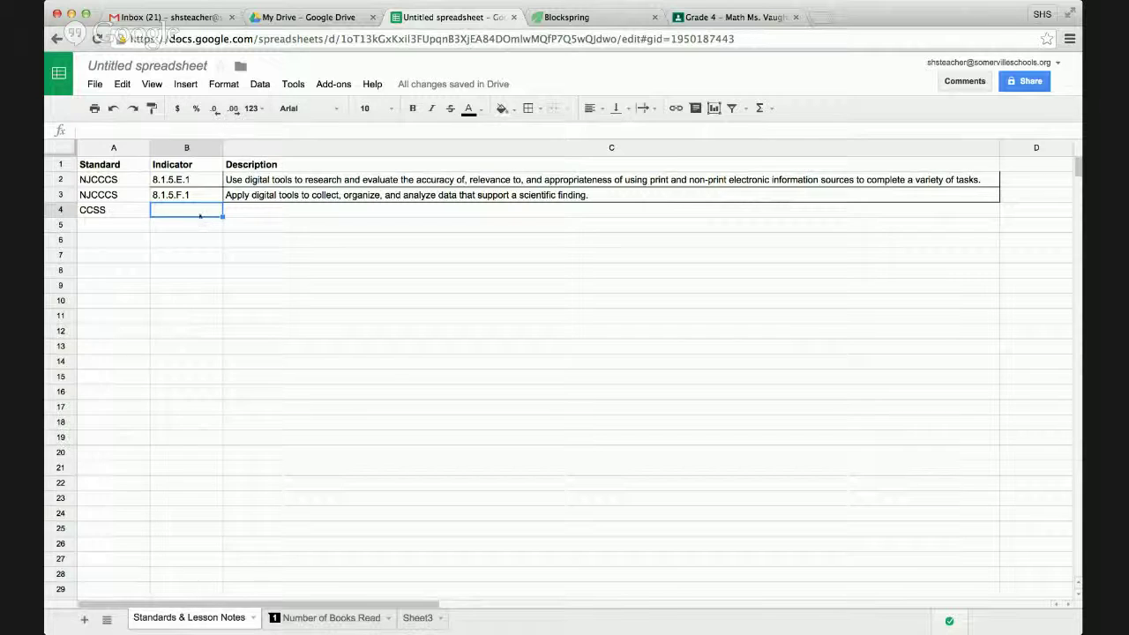
{"action": "type", "text": "7"}
{"action": "left_click", "coordinate": [176, 109]}
{"action": "left_click", "coordinate": [187, 253]}
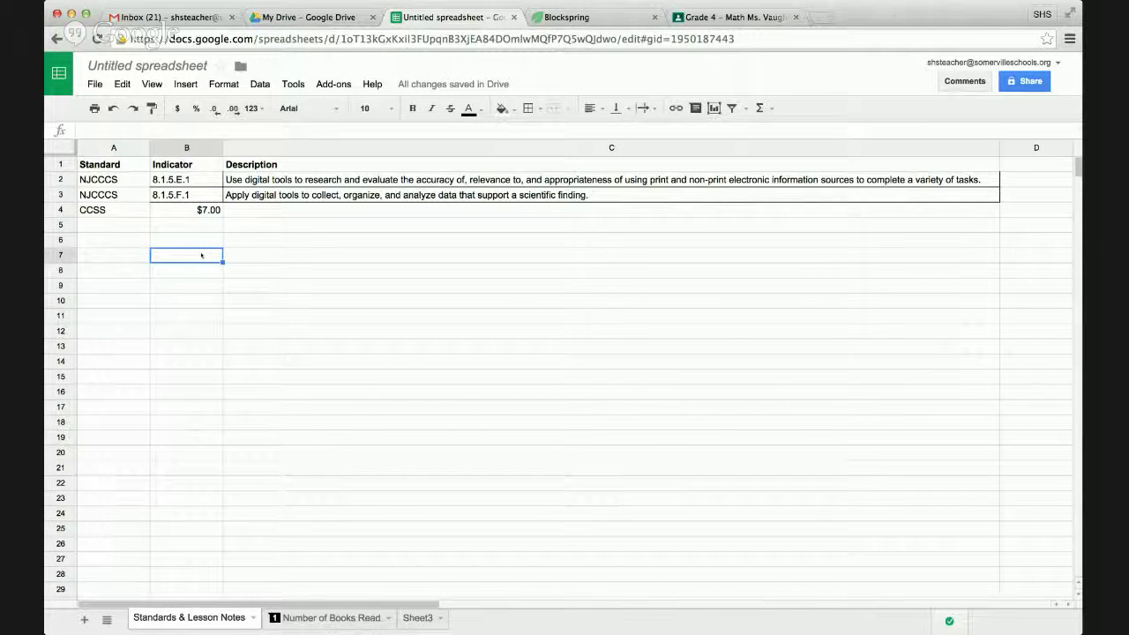
{"action": "type", "text": "12"}
{"action": "left_click", "coordinate": [176, 108]}
- Enter 9 in cell B9 and .09 in cell B11, both formatted as percent
{"action": "left_click", "coordinate": [206, 287]}
{"action": "type", "text": "9"}
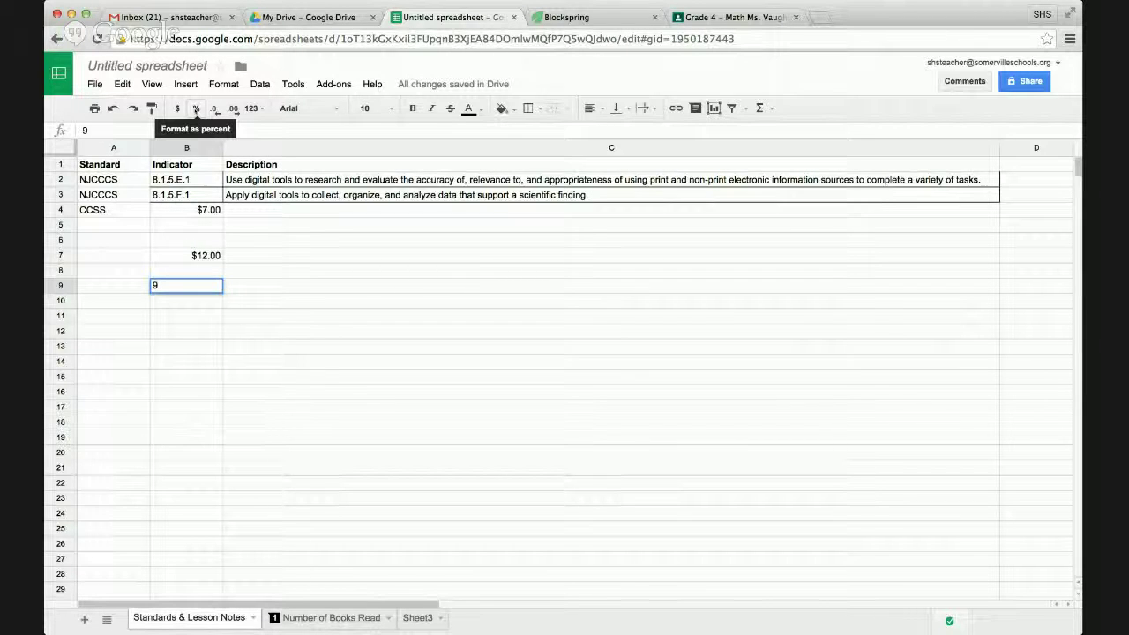
{"action": "left_click", "coordinate": [196, 109]}
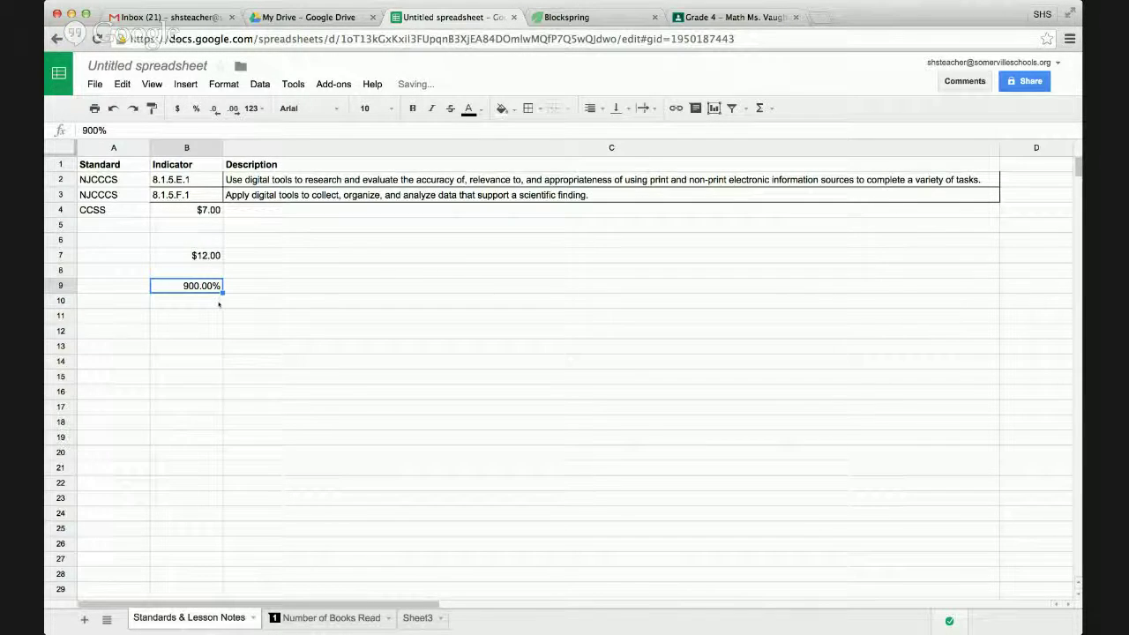
{"action": "left_click", "coordinate": [184, 313]}
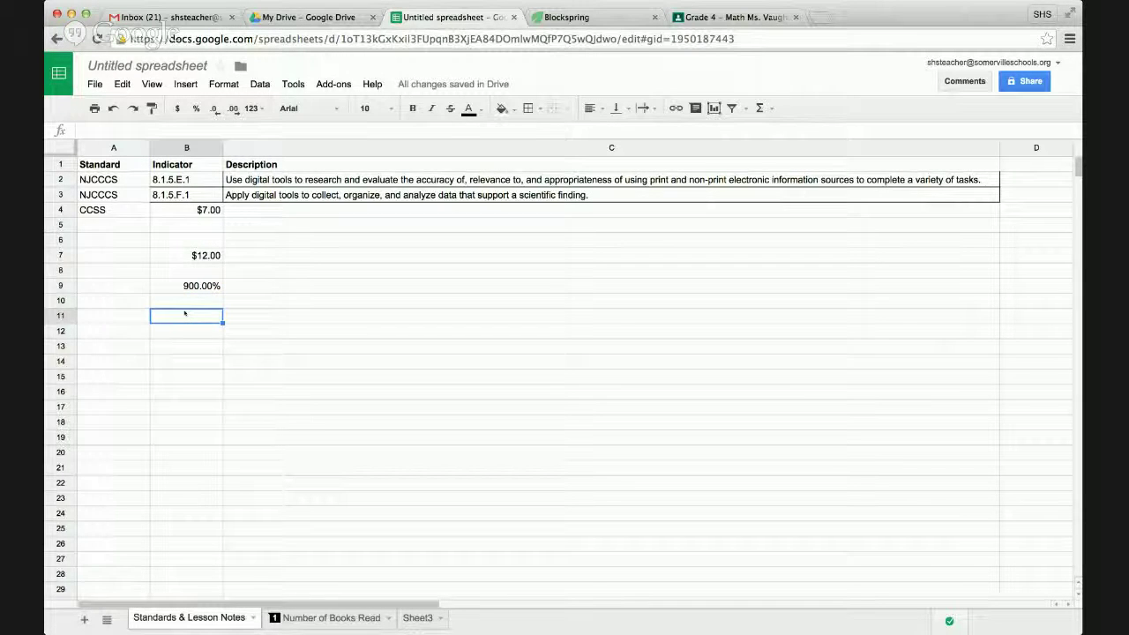
{"action": "type", "text": ".09"}
{"action": "left_click", "coordinate": [196, 107]}
- Reduce the currency amount in cell B4 to one decimal place
{"action": "left_click", "coordinate": [204, 212]}
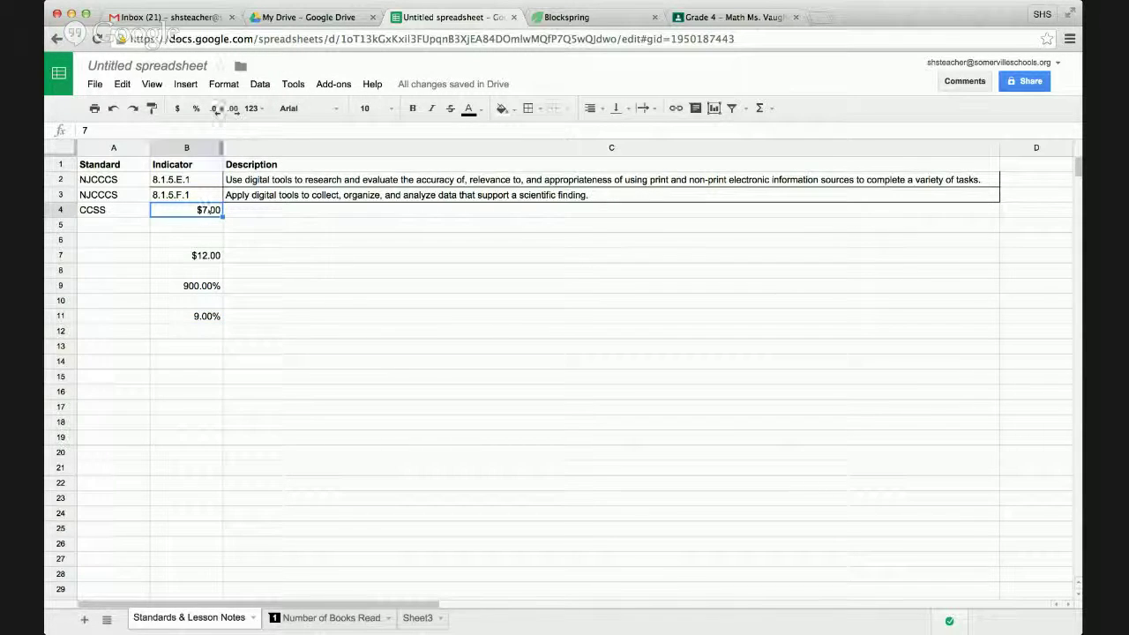
{"action": "left_click", "coordinate": [215, 109]}
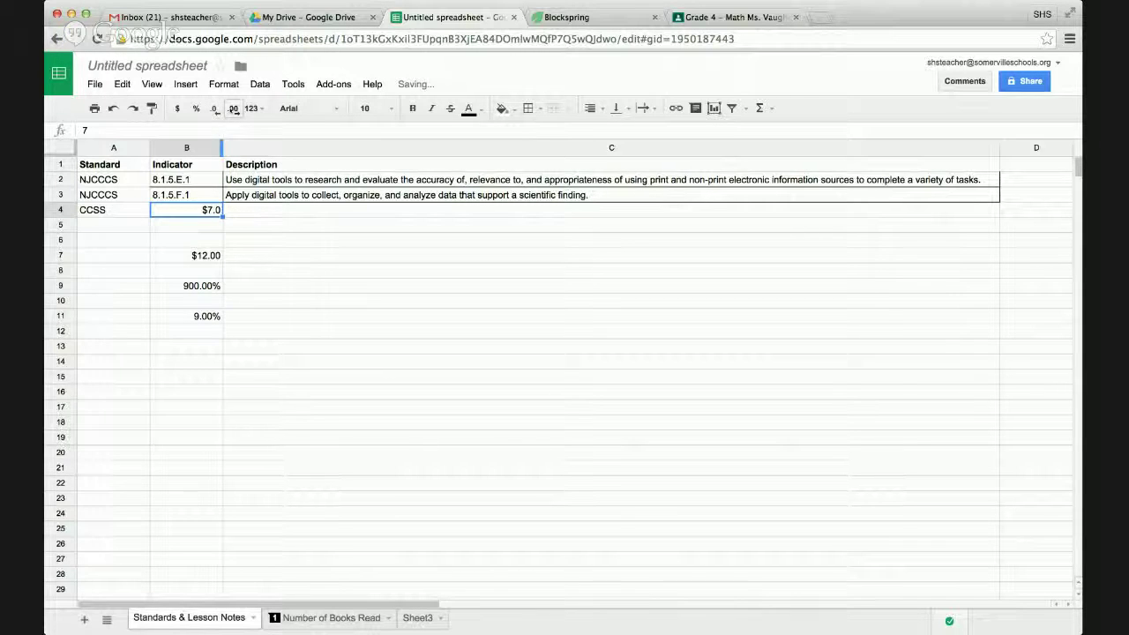
- Increase the currency amount in cell B4 to five decimal places
{"action": "left_click", "coordinate": [233, 110]}
{"action": "left_click", "coordinate": [233, 109]}
{"action": "left_click", "coordinate": [234, 109]}
{"action": "left_click", "coordinate": [233, 109]}
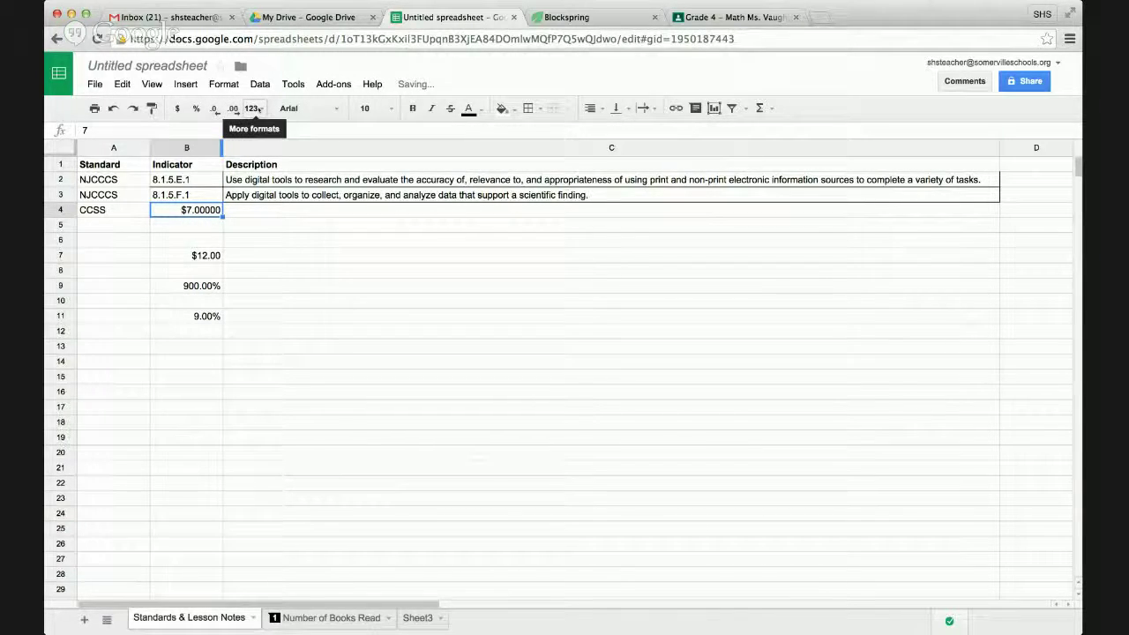
- Browse the list of custom currencies available for cell B4 and close it without applying any
{"action": "left_click", "coordinate": [257, 108]}
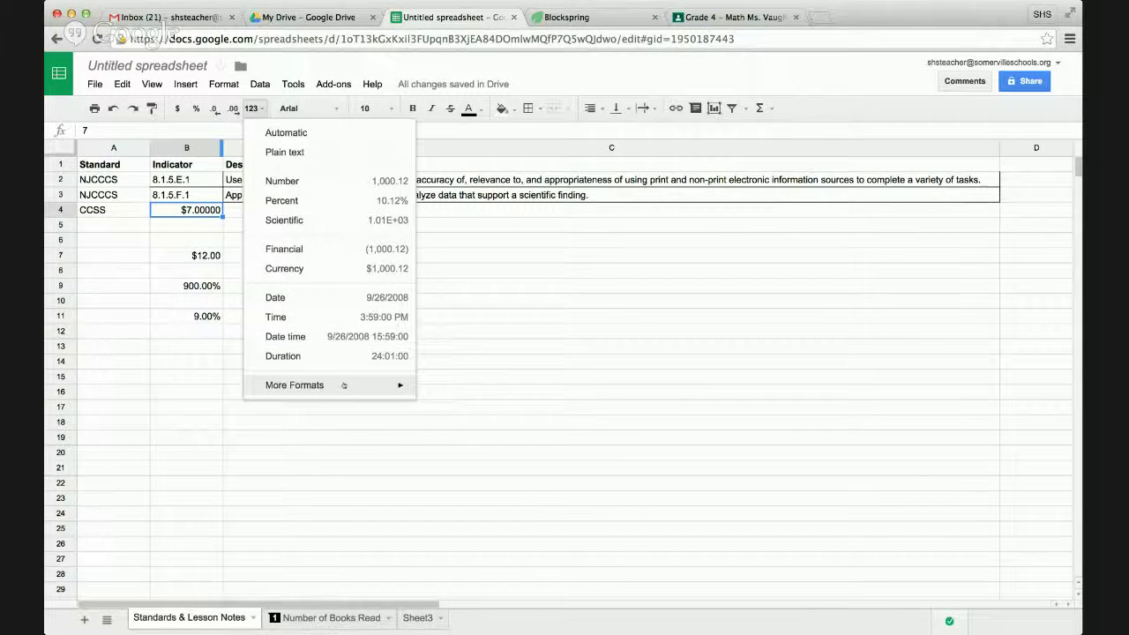
{"action": "mouse_move", "coordinate": [344, 386]}
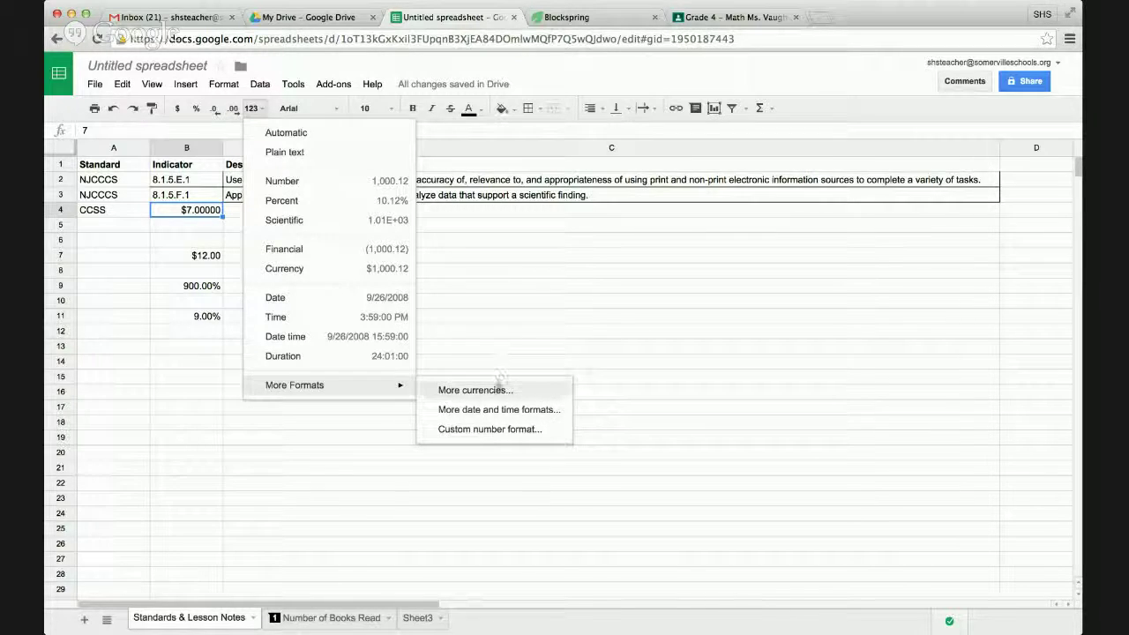
{"action": "left_click", "coordinate": [500, 390]}
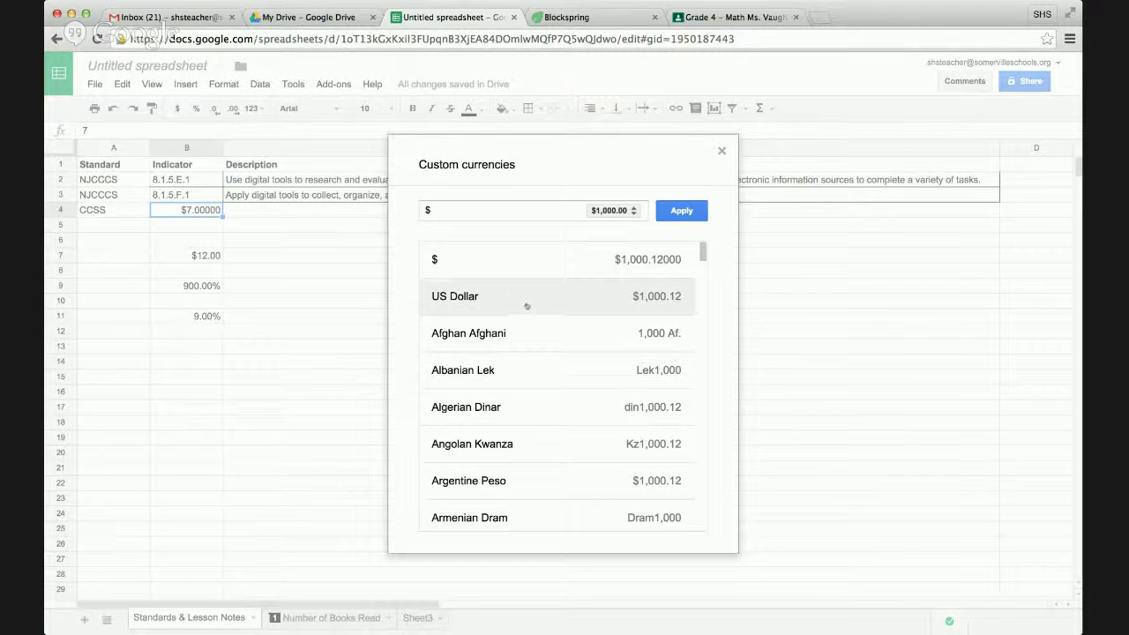
{"action": "scroll", "coordinate": [531, 389], "scroll_direction": "down", "scroll_amount": 3}
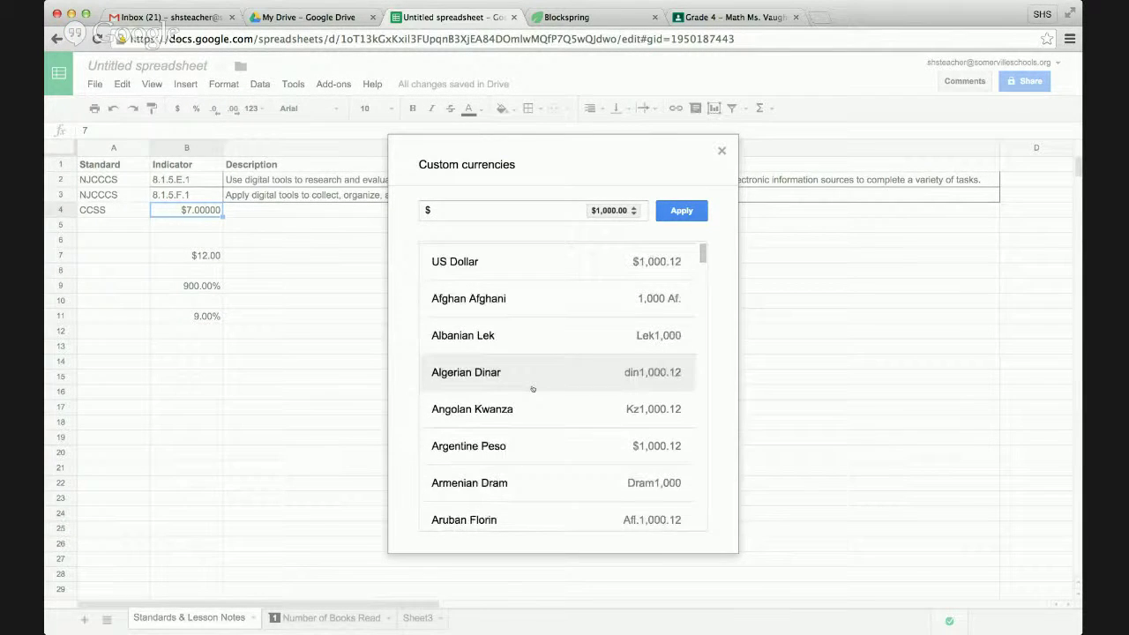
{"action": "scroll", "coordinate": [532, 389], "scroll_direction": "down", "scroll_amount": 10}
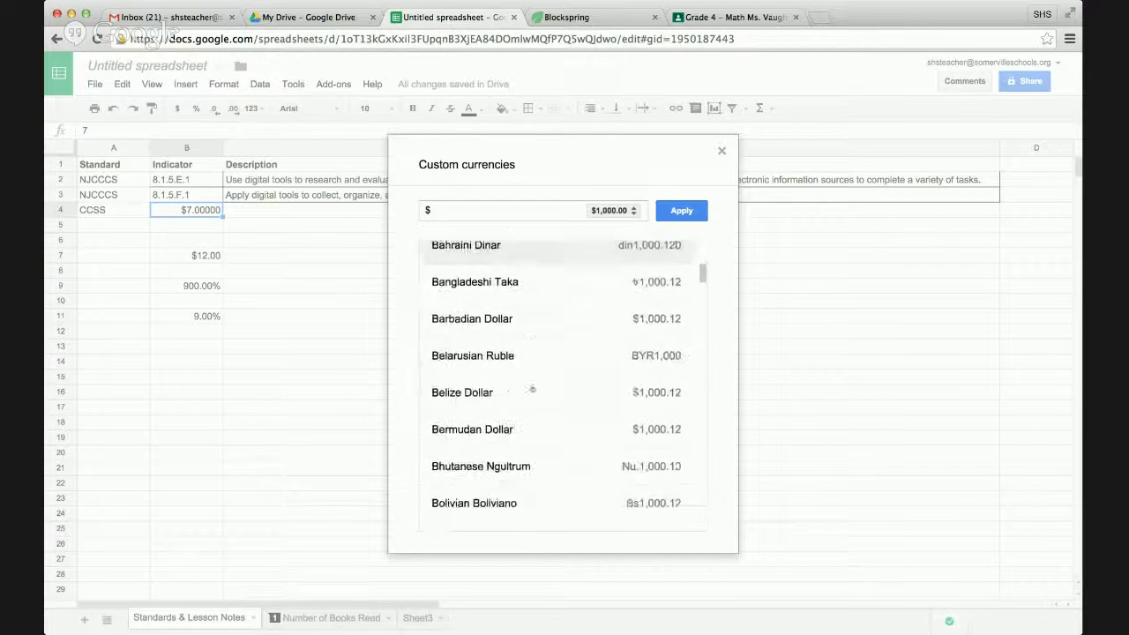
{"action": "scroll", "coordinate": [532, 389], "scroll_direction": "down", "scroll_amount": 4}
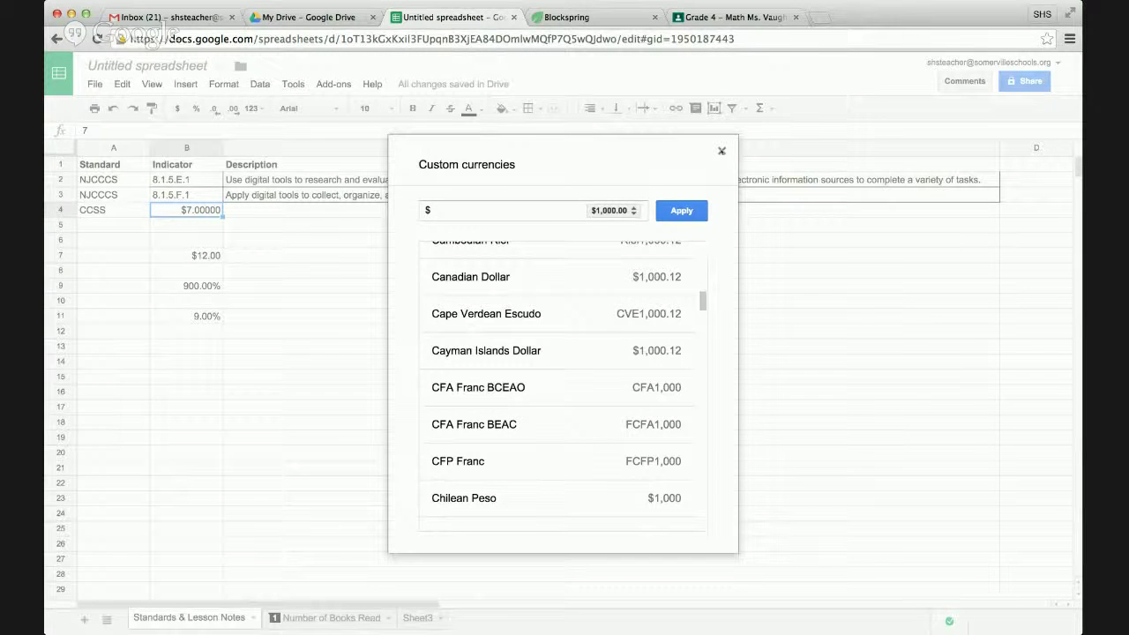
{"action": "left_click", "coordinate": [722, 151]}
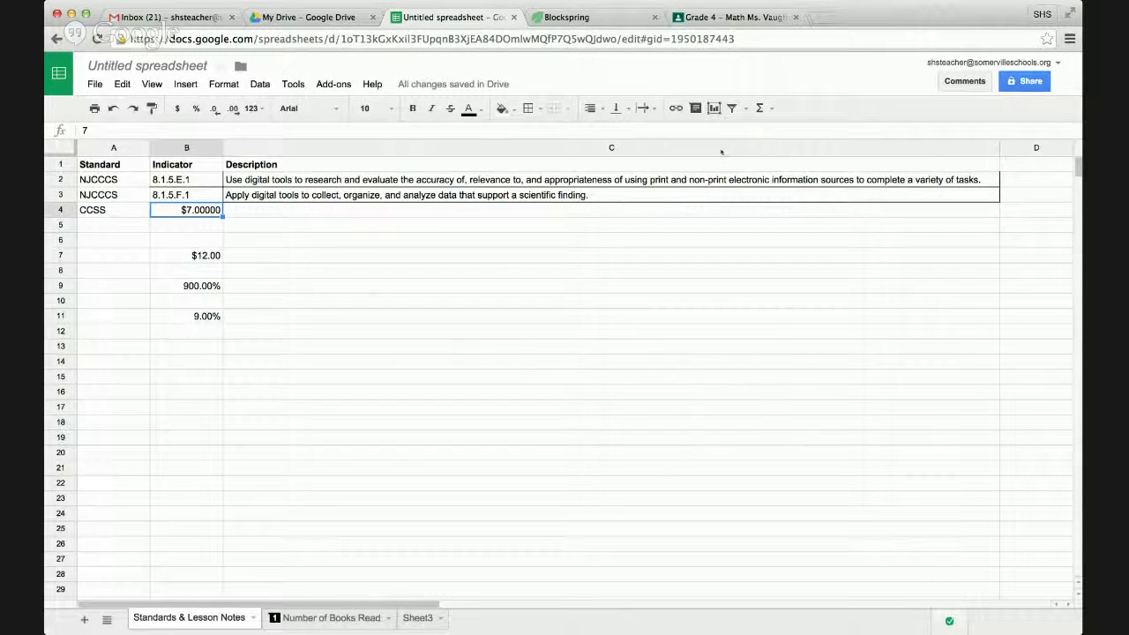
- Set the text color of cell C5 to red and enter the sample text slkdjrar;lwekjt;rwqjemsa
{"action": "left_click", "coordinate": [406, 231]}
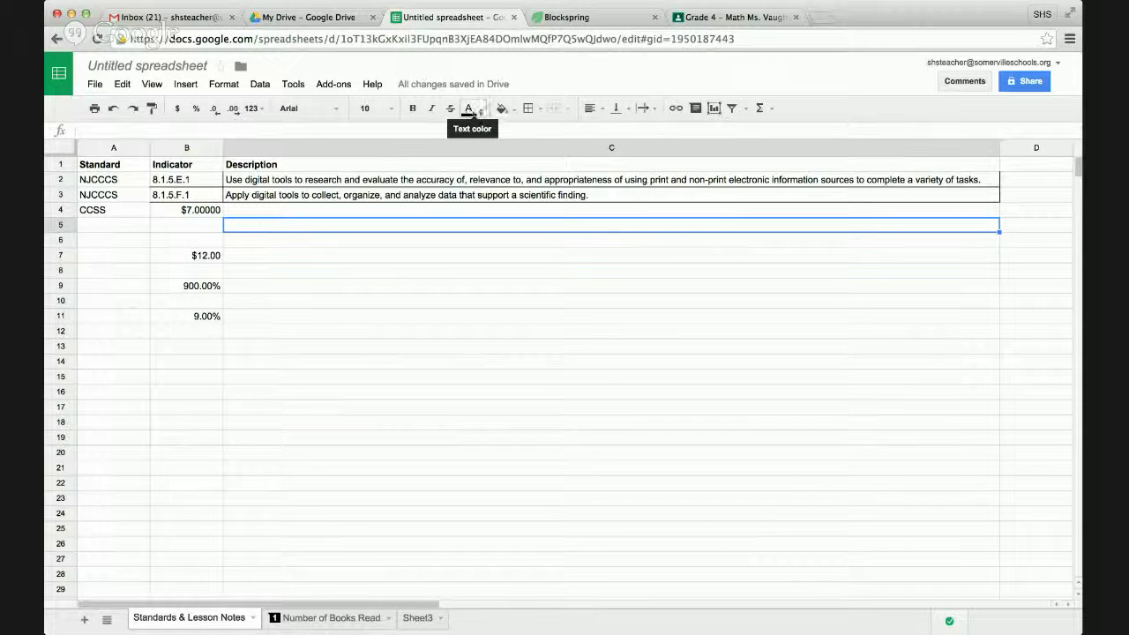
{"action": "left_click", "coordinate": [471, 112]}
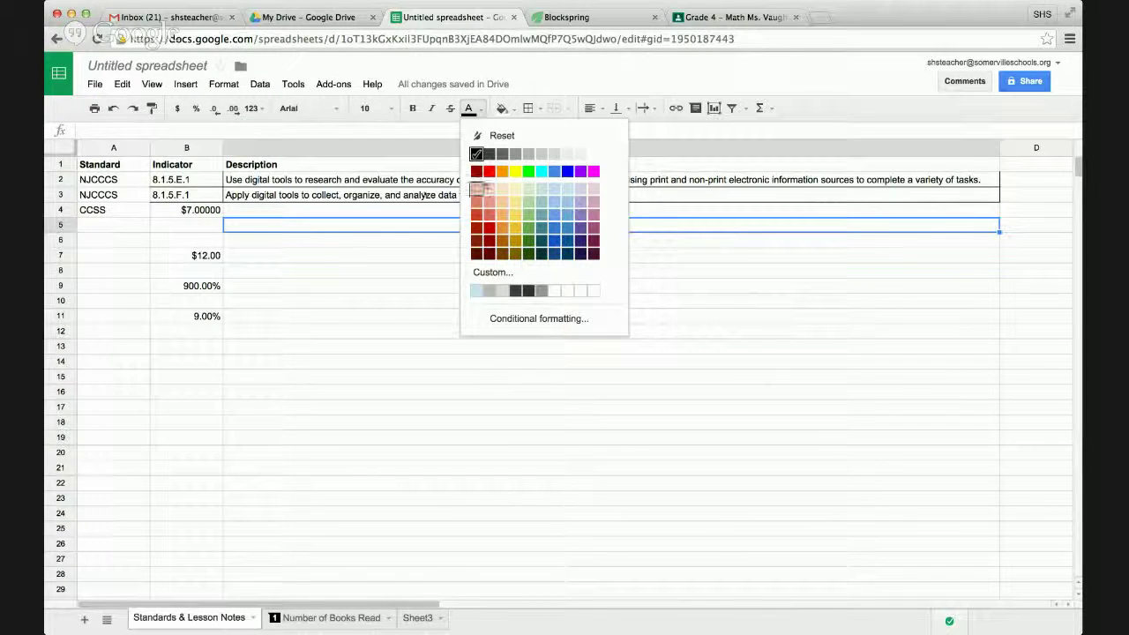
{"action": "left_click", "coordinate": [487, 171]}
{"action": "type", "text": "slkdjr"}
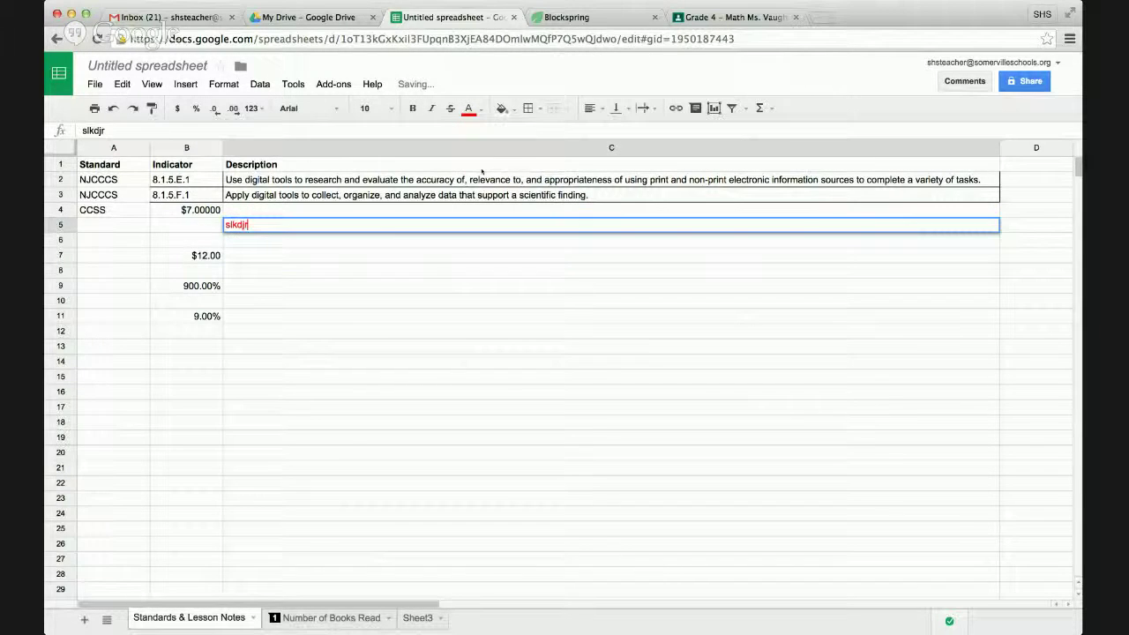
{"action": "type", "text": "ar;lwekjt;rwqjemsa"}
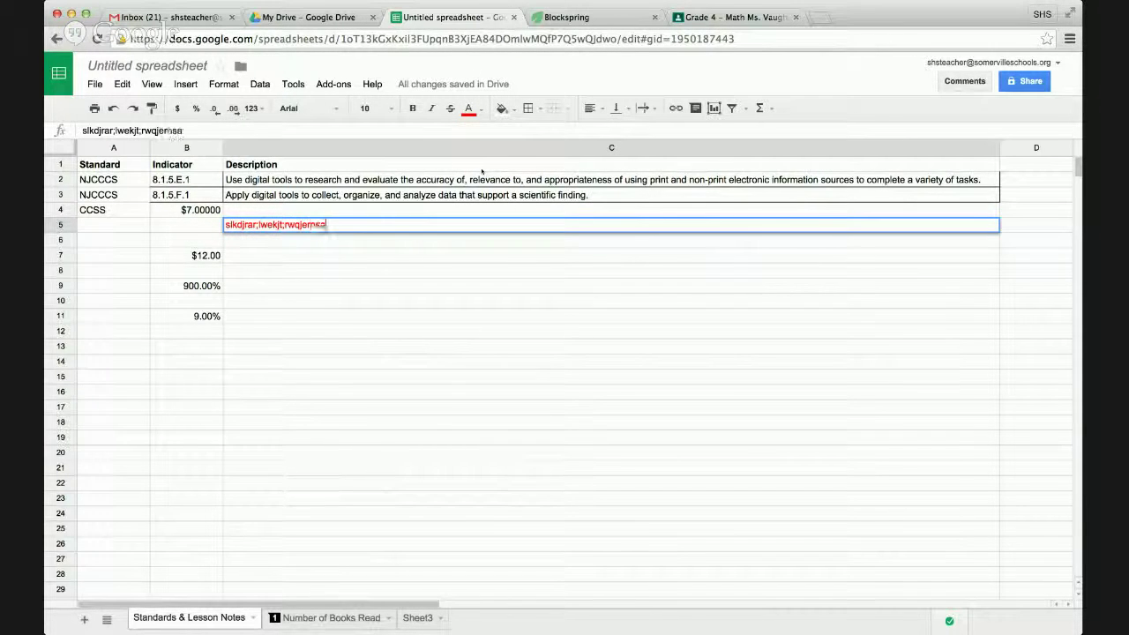
- Fill the empty cell C8 with a medium green background color
{"action": "left_click", "coordinate": [431, 270]}
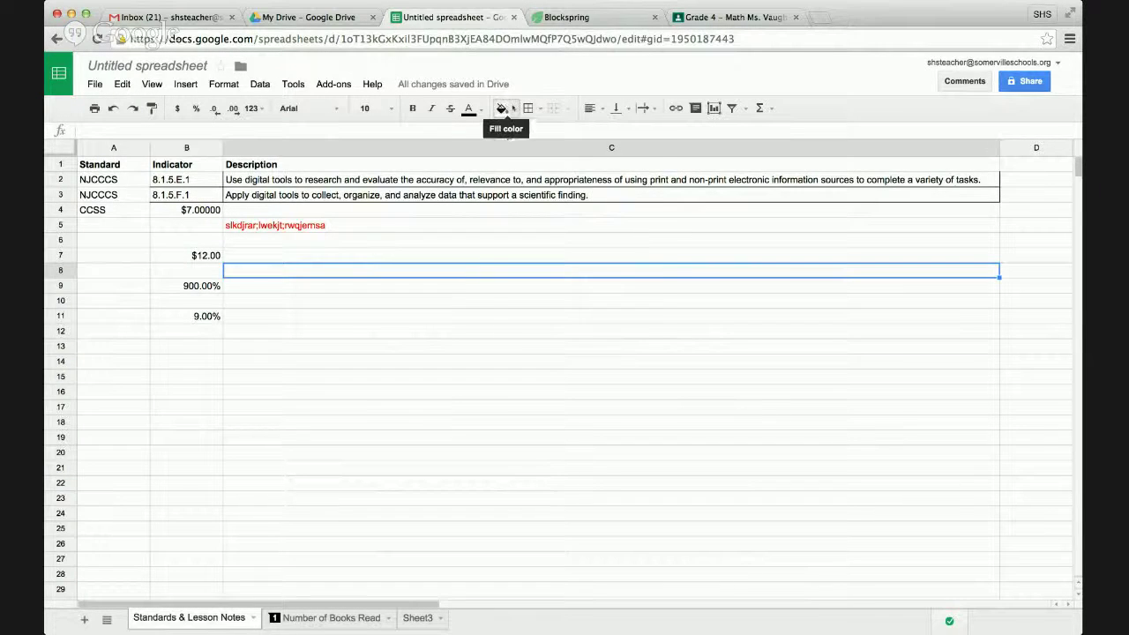
{"action": "left_click", "coordinate": [502, 108]}
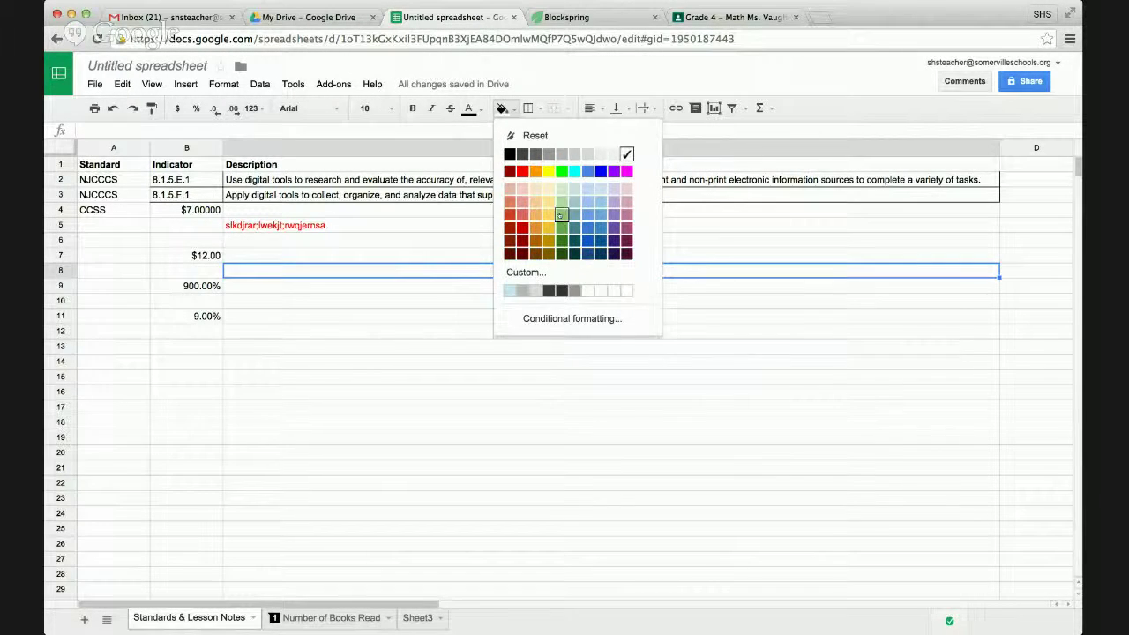
{"action": "left_click", "coordinate": [559, 216]}
{"action": "left_click", "coordinate": [443, 299]}
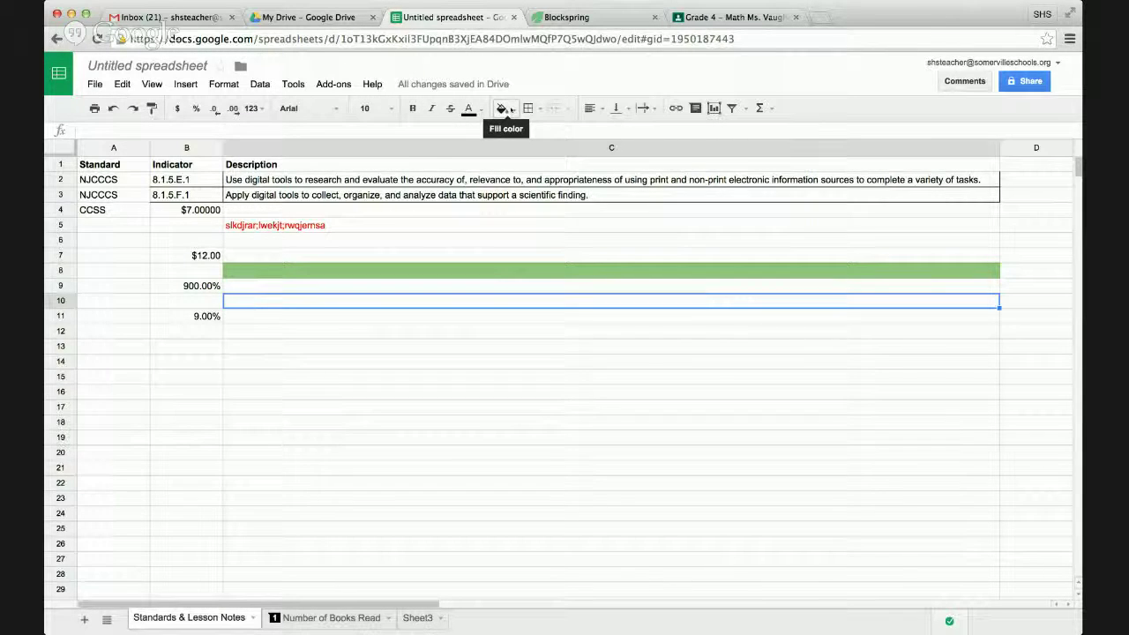
{"action": "left_click", "coordinate": [410, 347]}
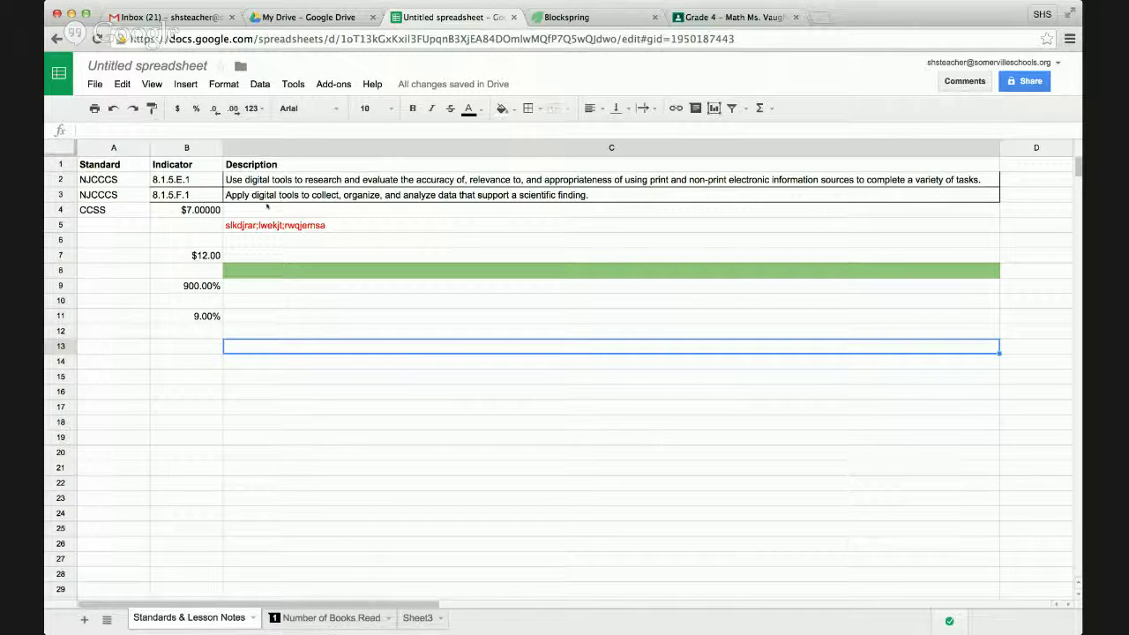
- Apply all borders to the cell range A1:C26
{"action": "left_click_drag", "start_coordinate": [105, 164], "coordinate": [908, 449]}
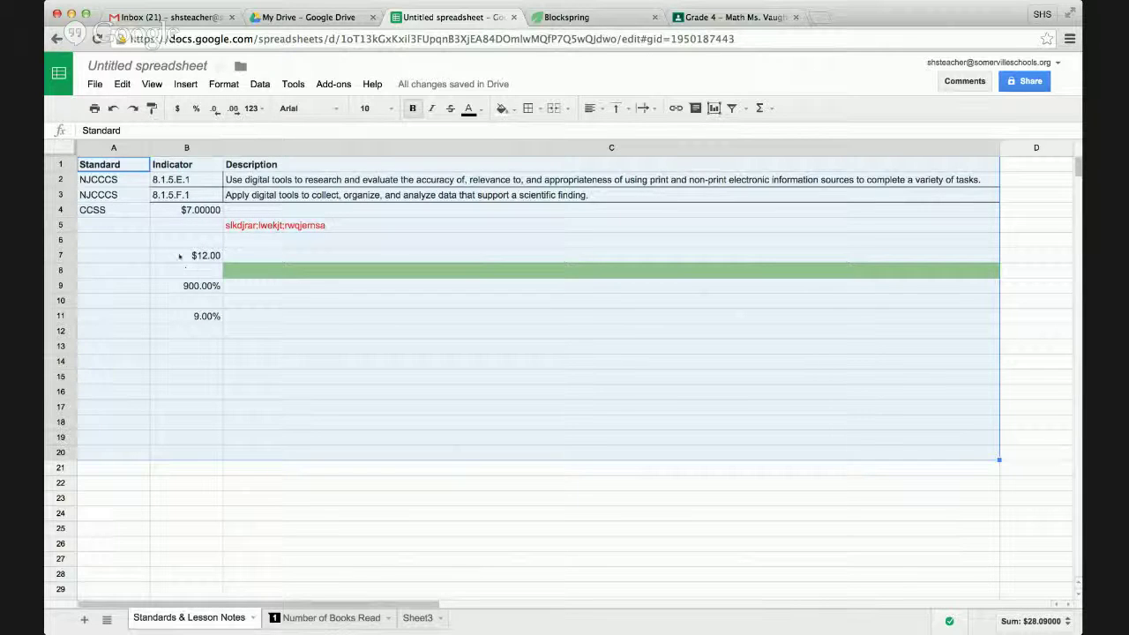
{"action": "left_click", "coordinate": [122, 158]}
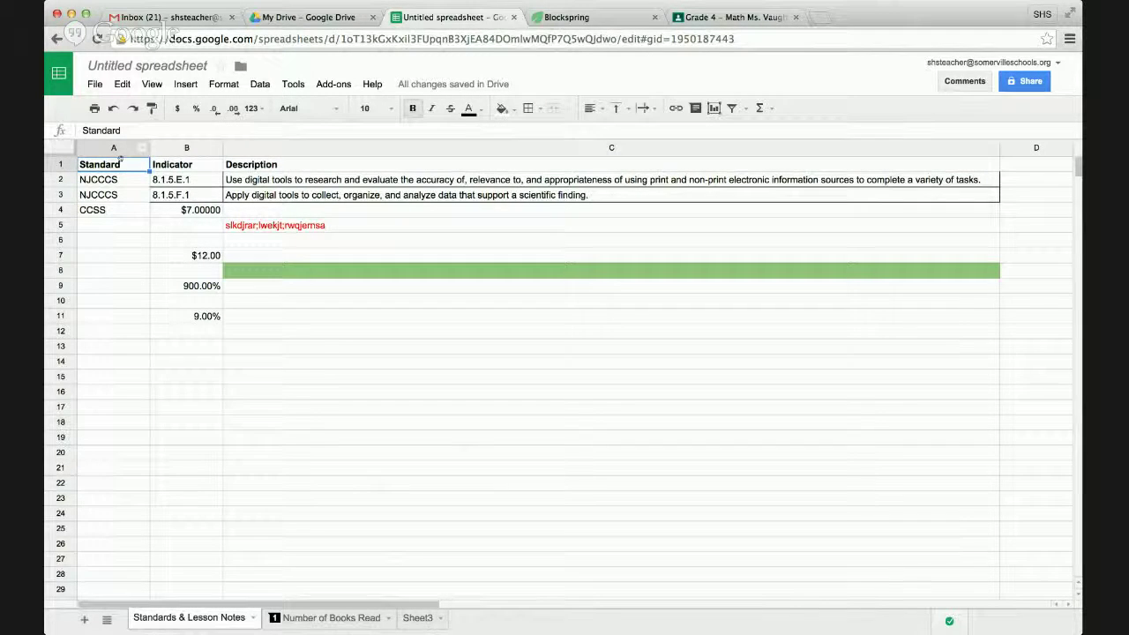
{"action": "left_click_drag", "start_coordinate": [122, 164], "coordinate": [654, 542]}
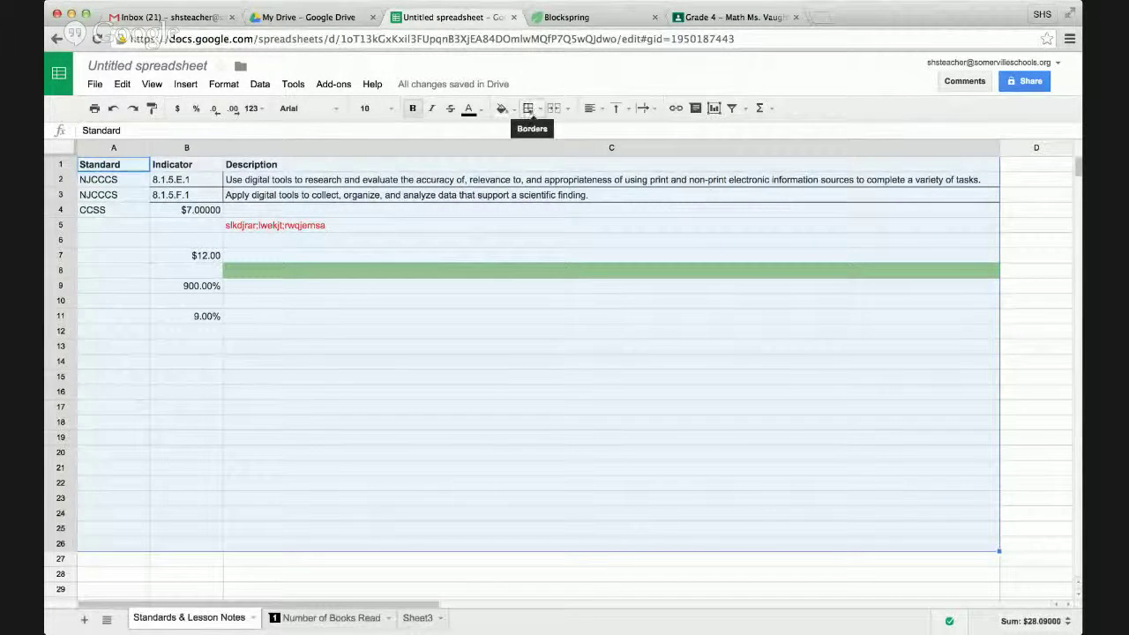
{"action": "left_click", "coordinate": [532, 112]}
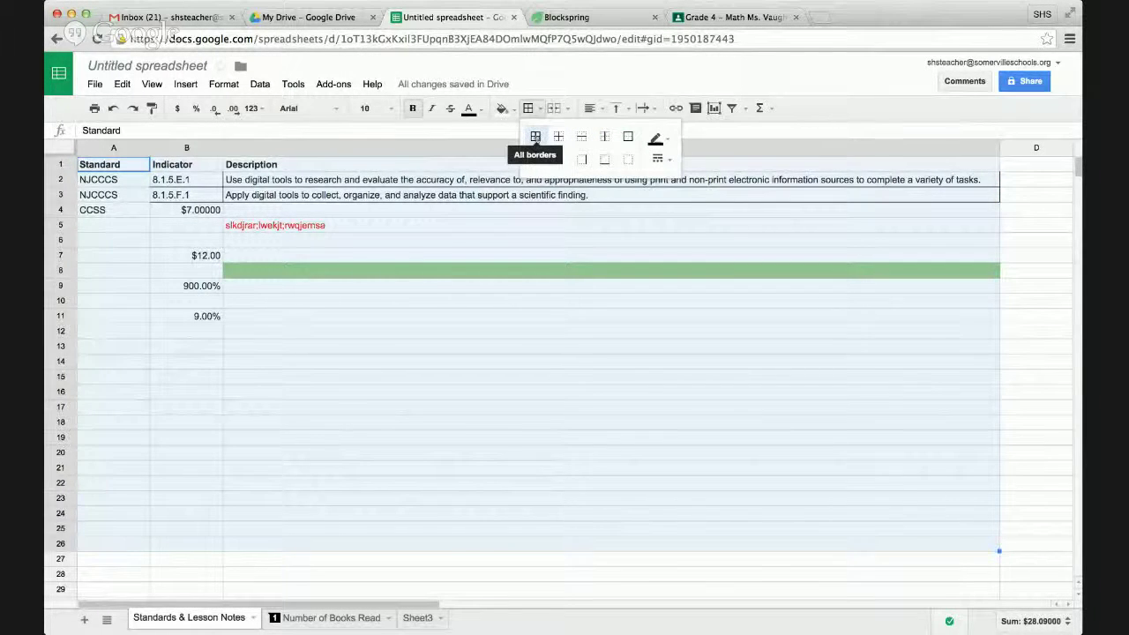
{"action": "left_click", "coordinate": [534, 136]}
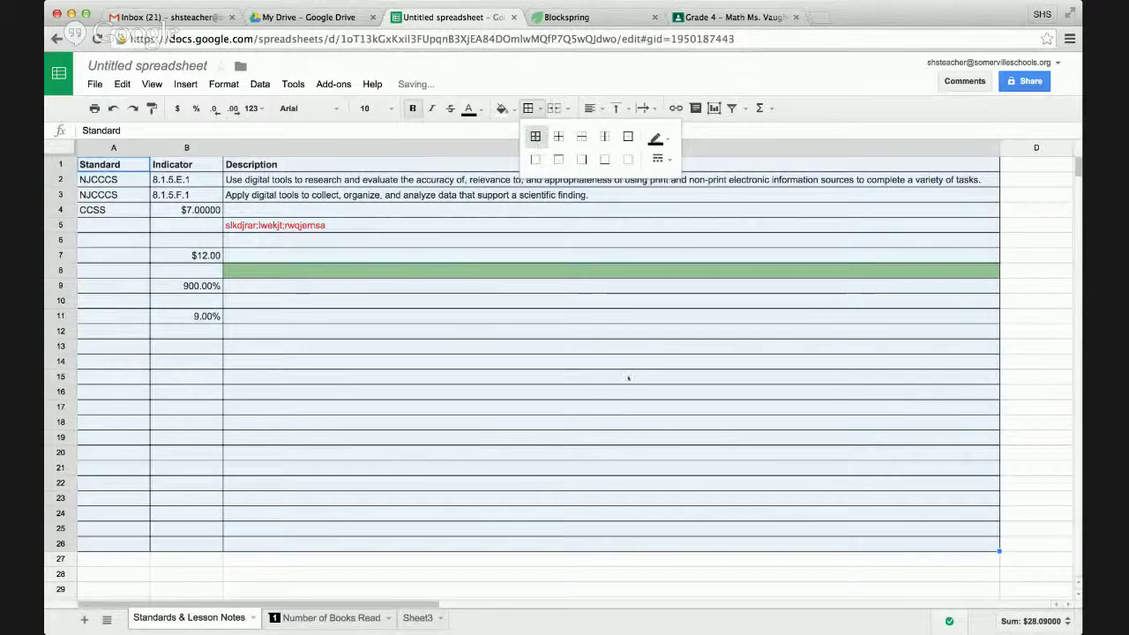
{"action": "left_click", "coordinate": [626, 376]}
{"action": "scroll", "coordinate": [330, 371], "scroll_direction": "down", "scroll_amount": 2}
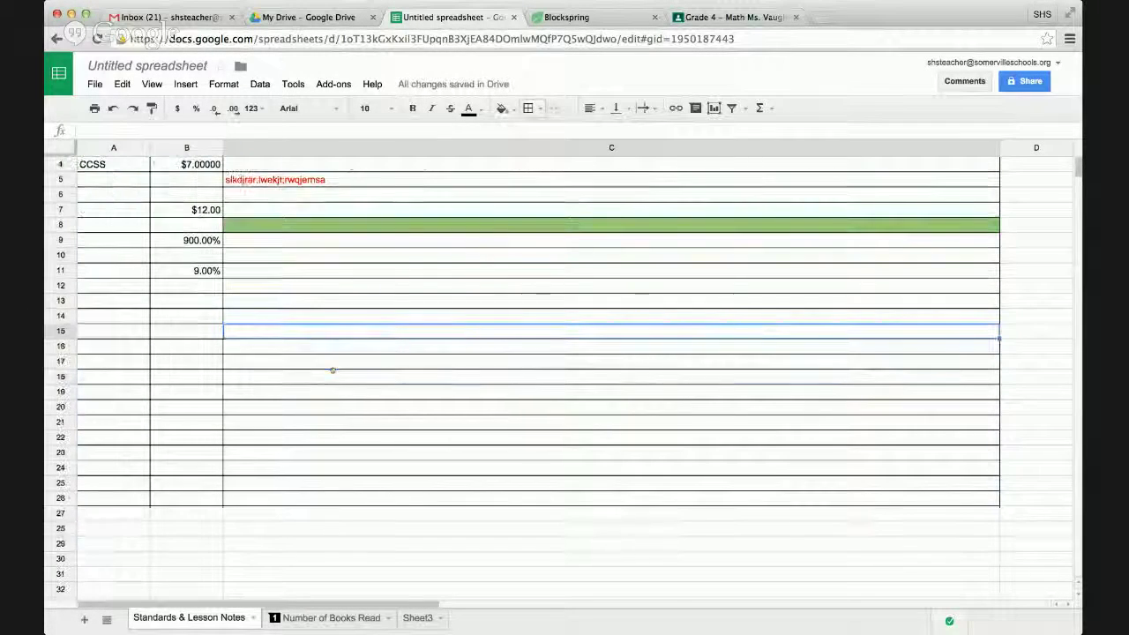
{"action": "scroll", "coordinate": [334, 374], "scroll_direction": "up", "scroll_amount": 2}
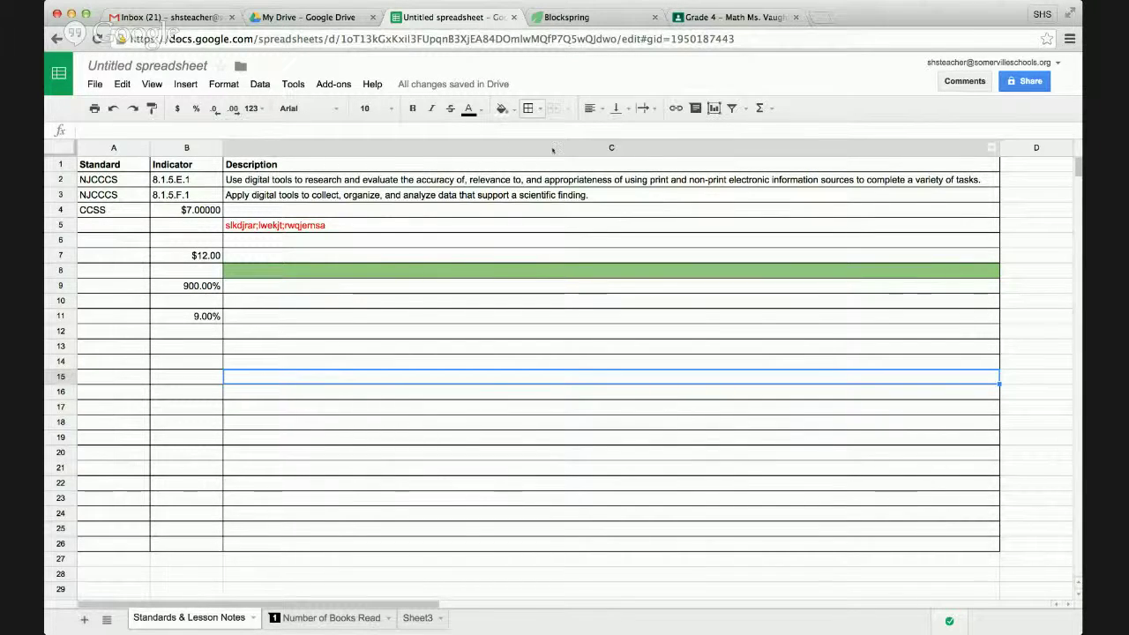
{"action": "left_click", "coordinate": [602, 108]}
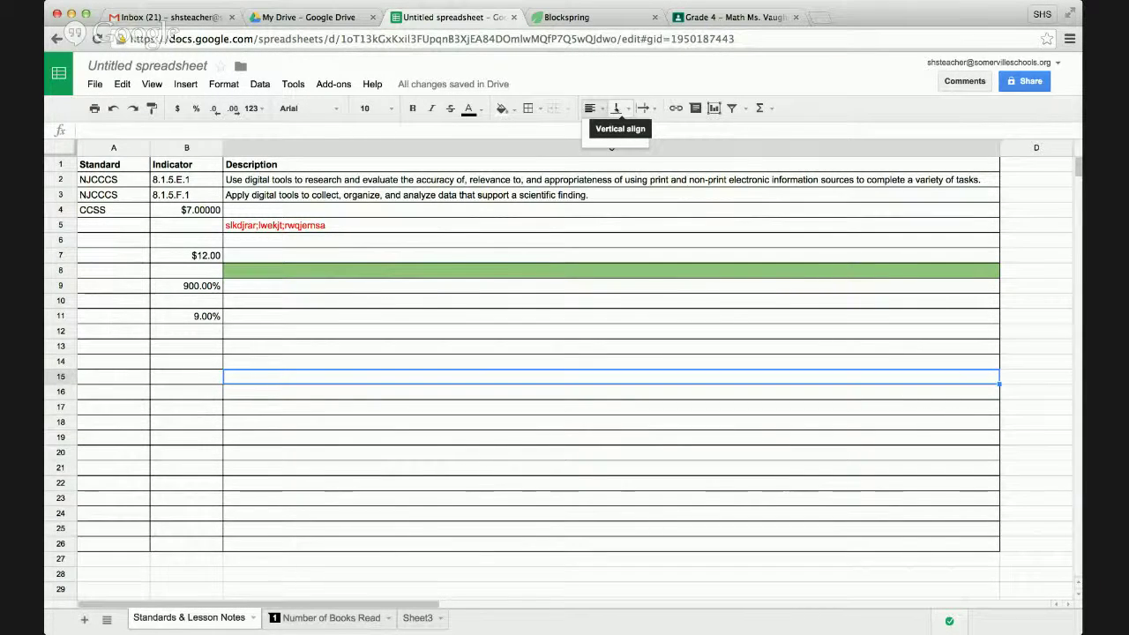
{"action": "left_click", "coordinate": [648, 316]}
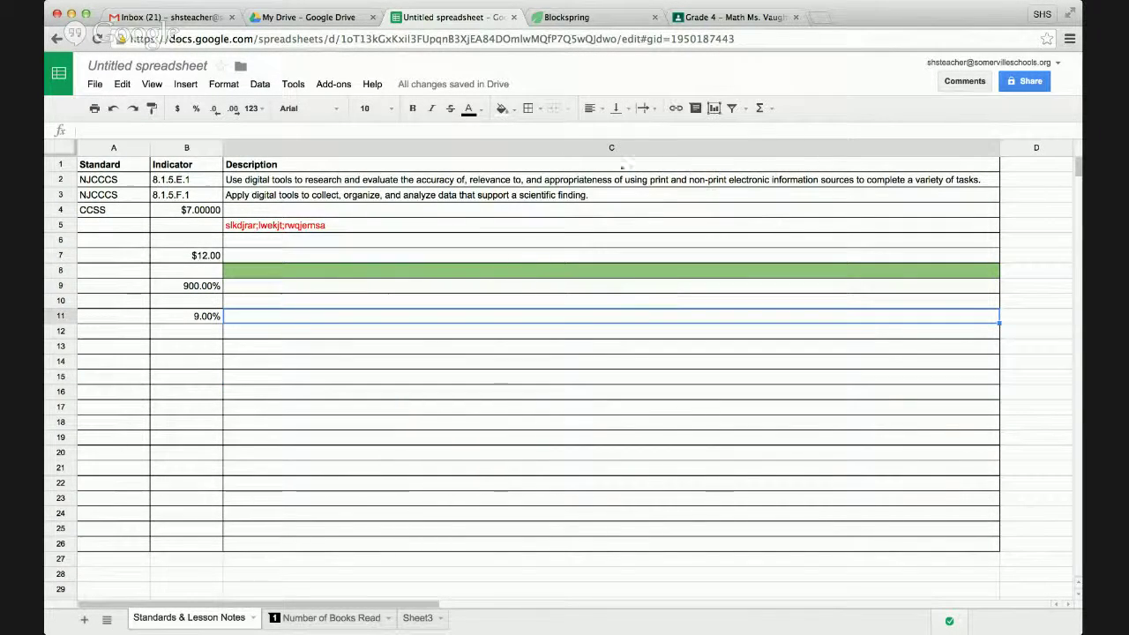
{"action": "left_click", "coordinate": [622, 179]}
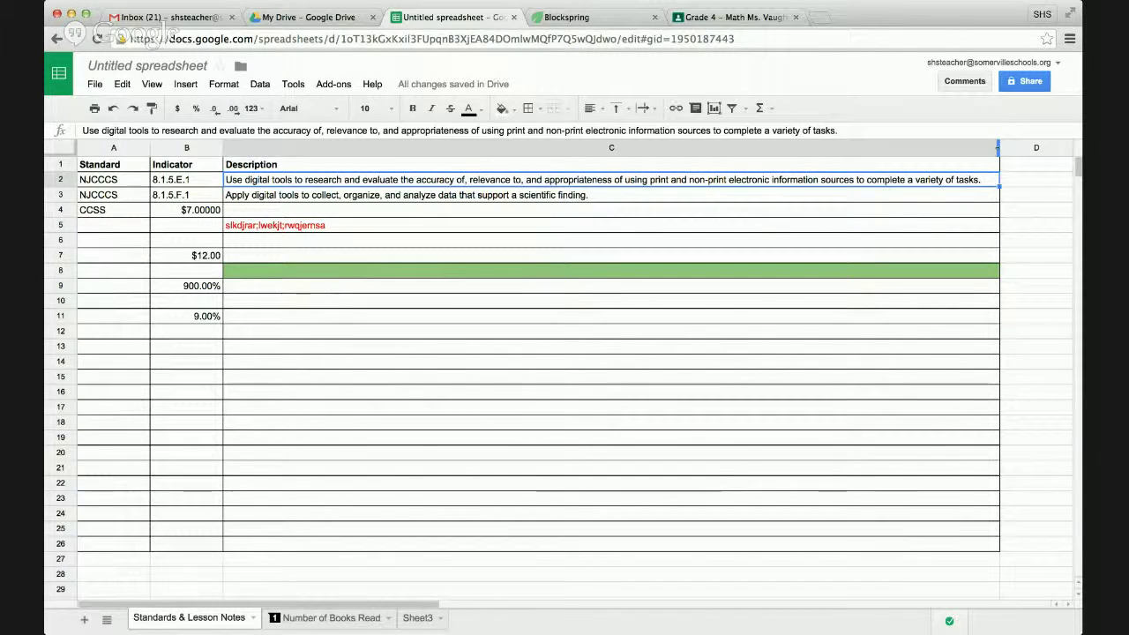
- Narrow the Description column to a little over half its width, so the long text in C2 extends past it
{"action": "left_click_drag", "start_coordinate": [997, 148], "coordinate": [997, 147]}
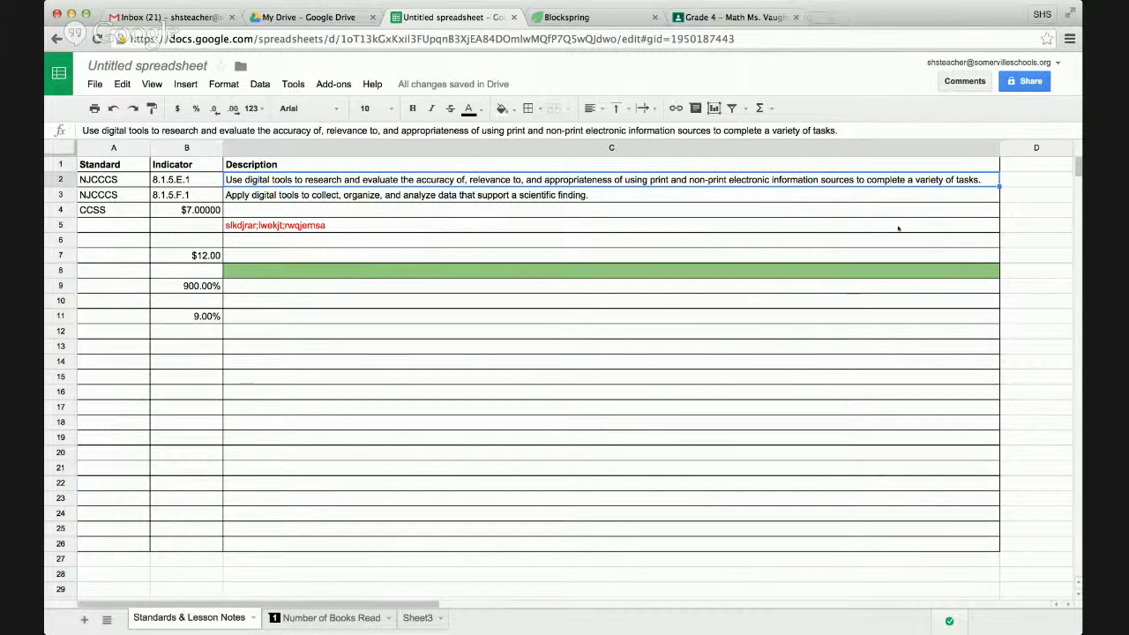
{"action": "left_click", "coordinate": [898, 229]}
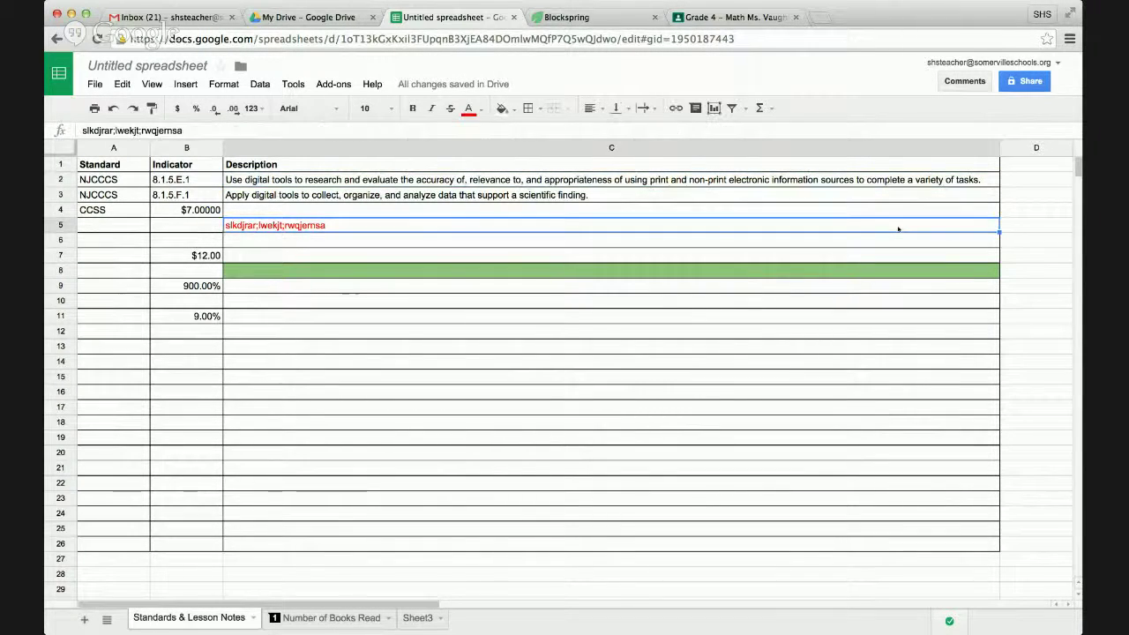
{"action": "left_click", "coordinate": [919, 158]}
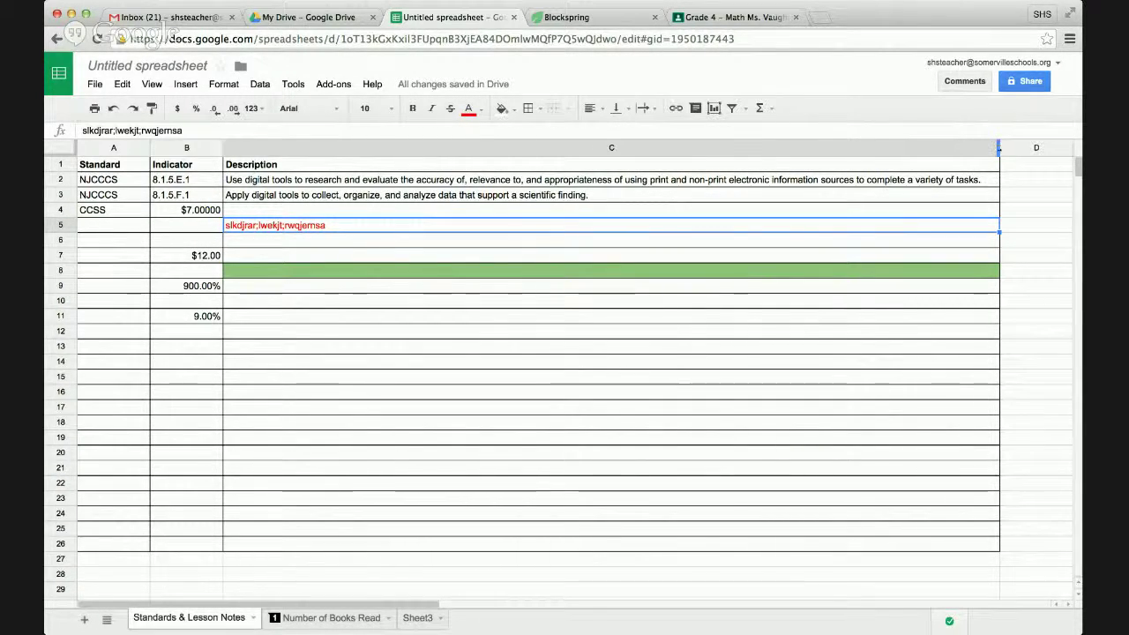
{"action": "left_click_drag", "start_coordinate": [998, 150], "coordinate": [661, 150]}
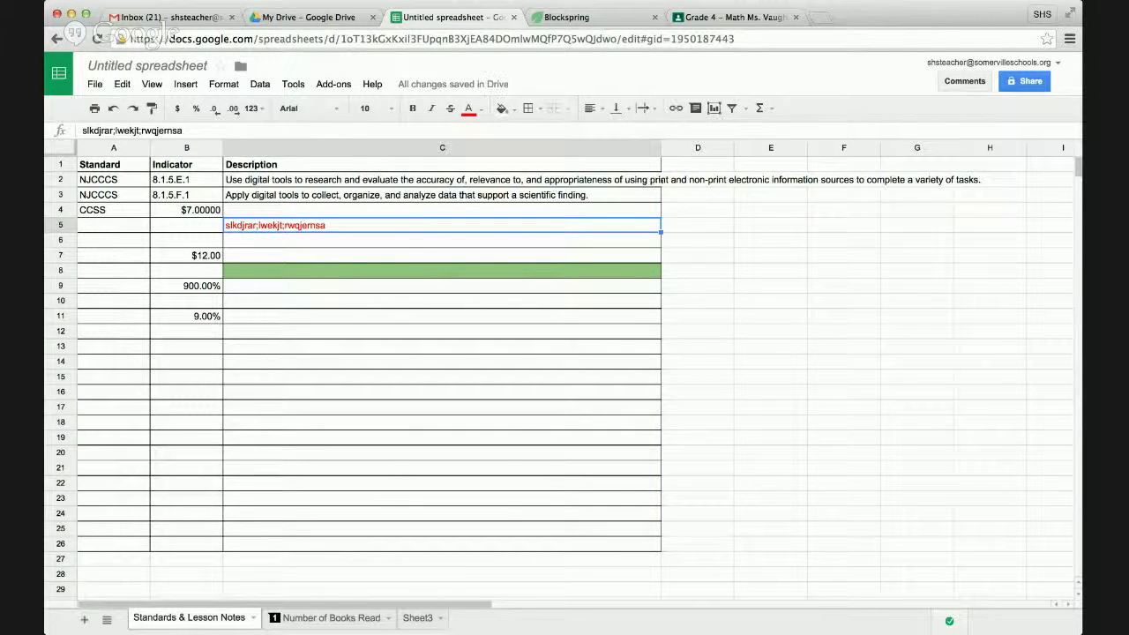
- Wrap the description text in cell C2 and narrow column C slightly further
{"action": "left_click", "coordinate": [275, 181]}
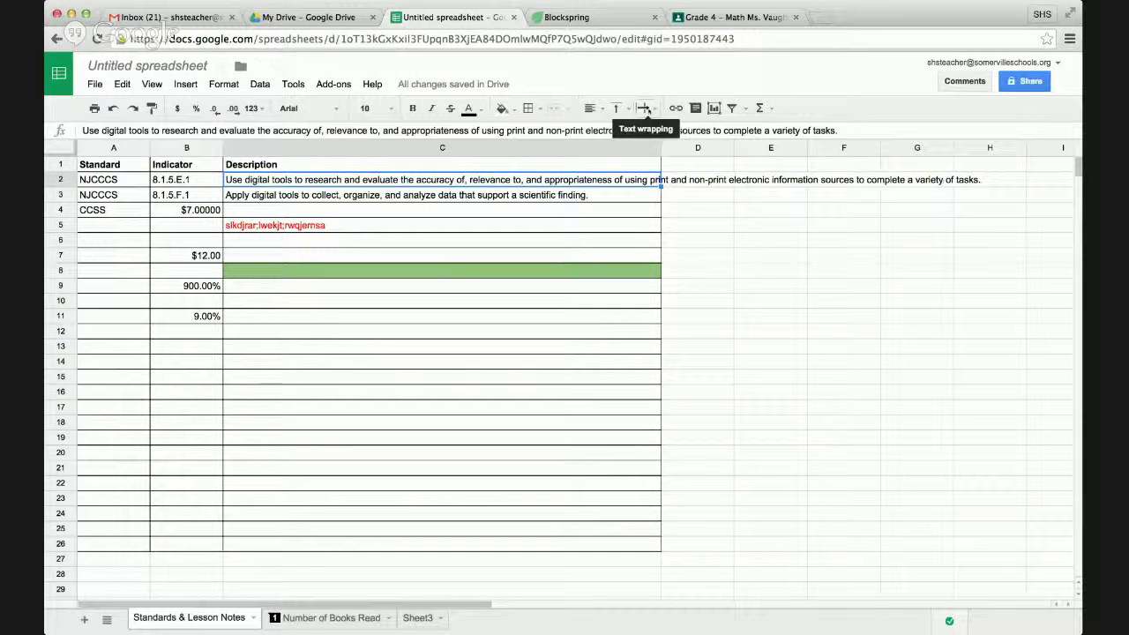
{"action": "left_click", "coordinate": [647, 108]}
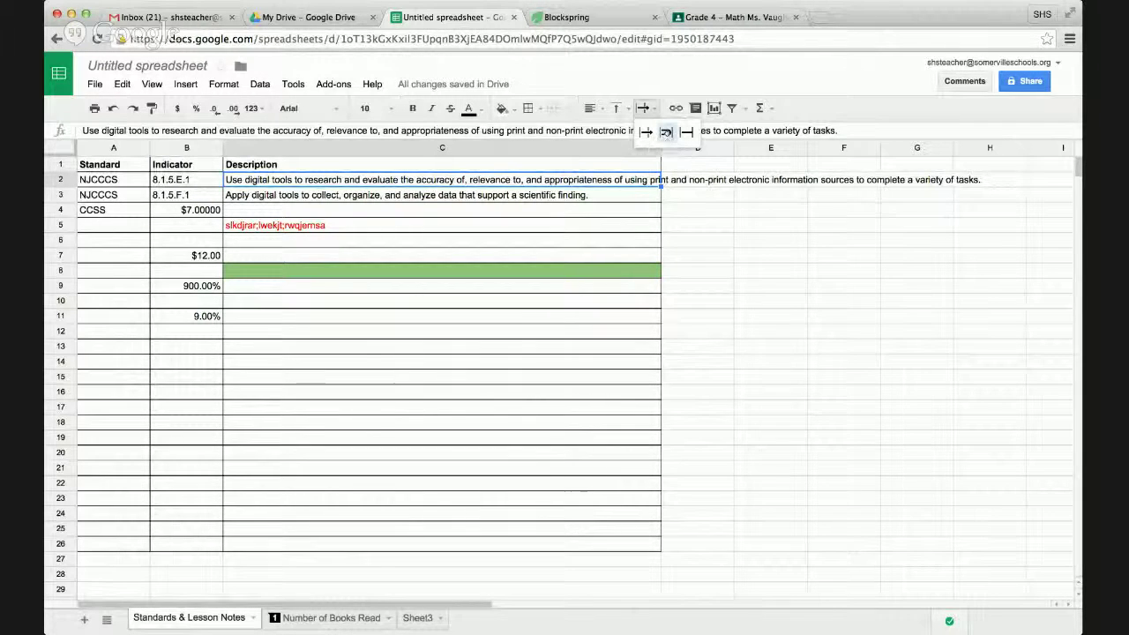
{"action": "left_click", "coordinate": [666, 131]}
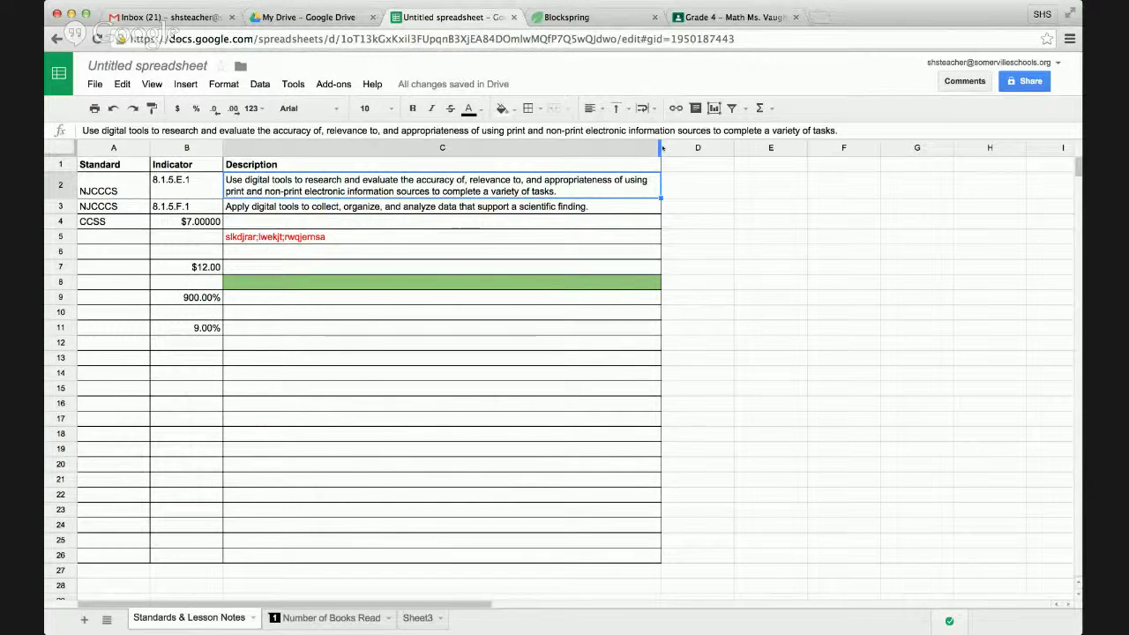
{"action": "left_click_drag", "start_coordinate": [662, 148], "coordinate": [632, 162]}
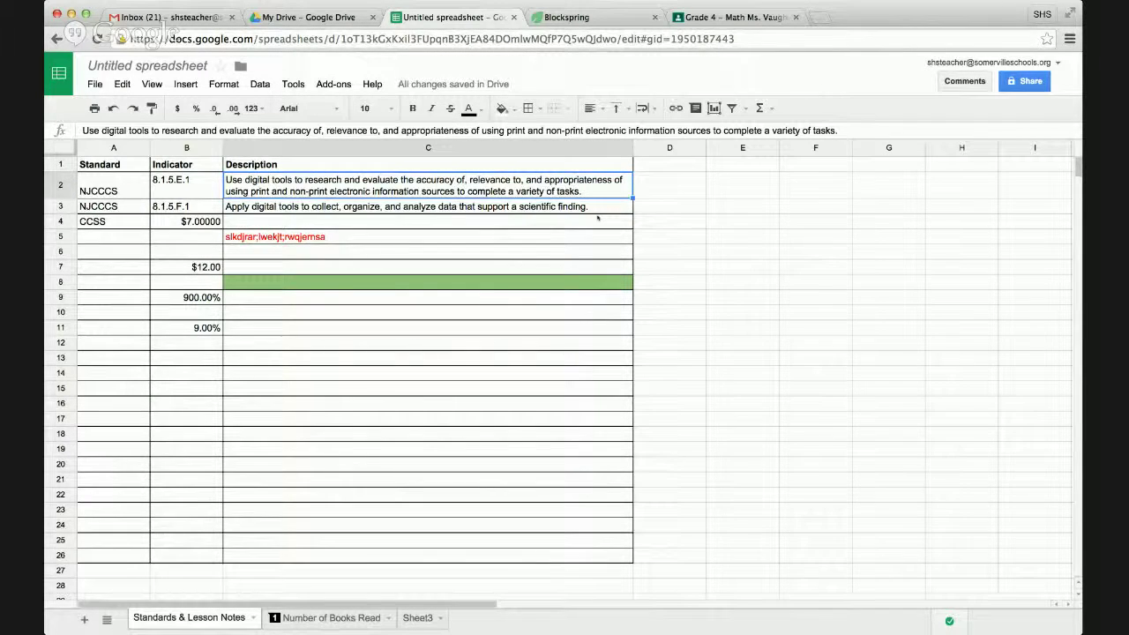
{"action": "left_click", "coordinate": [591, 207]}
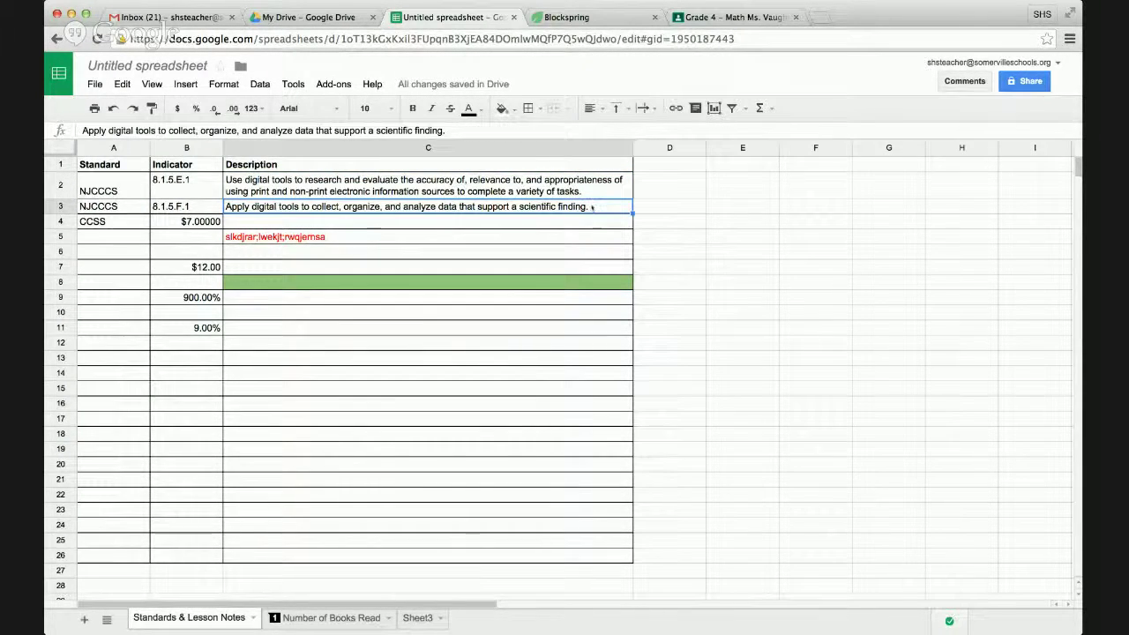
- Replace the final period in C3 with the filler text "awherohqweorihwopiejrlkesnfl;kadsmn;flmwq" and enter "e" in C4
{"action": "double_click", "coordinate": [593, 208]}
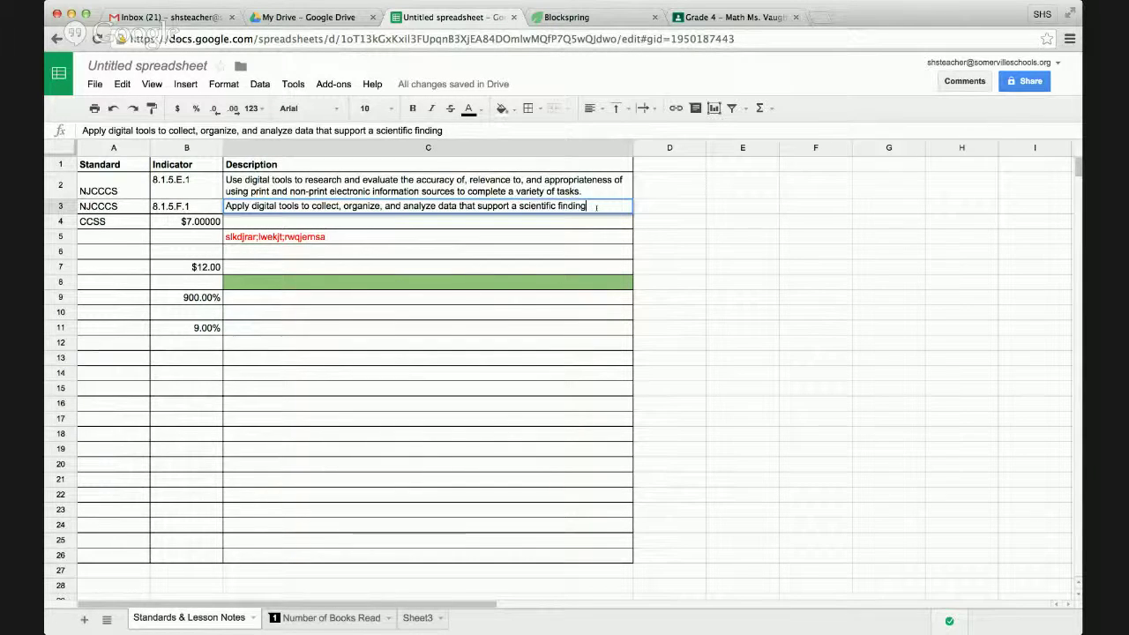
{"action": "type", "text": "awherohqweorihwopiejrlkesnf"}
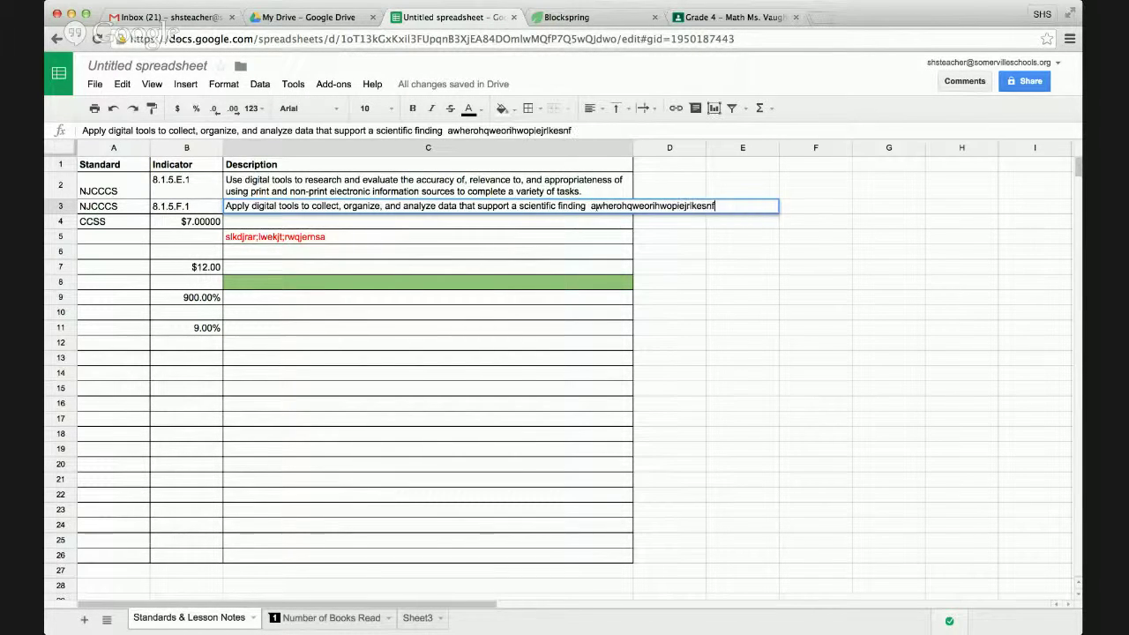
{"action": "type", "text": "l;kadsmn;flmwq"}
{"action": "key", "text": "Return"}
{"action": "type", "text": "e"}
{"action": "key", "text": "Return"}
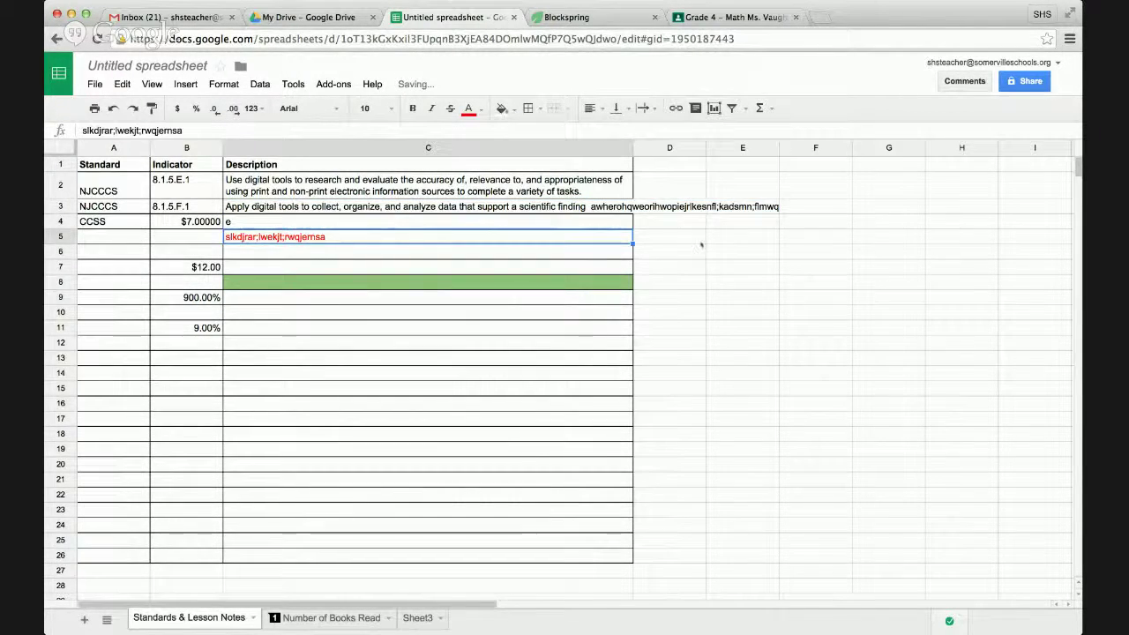
- Apply text wrapping to the whole Description column C
{"action": "left_click", "coordinate": [711, 240]}
{"action": "left_click", "coordinate": [609, 207]}
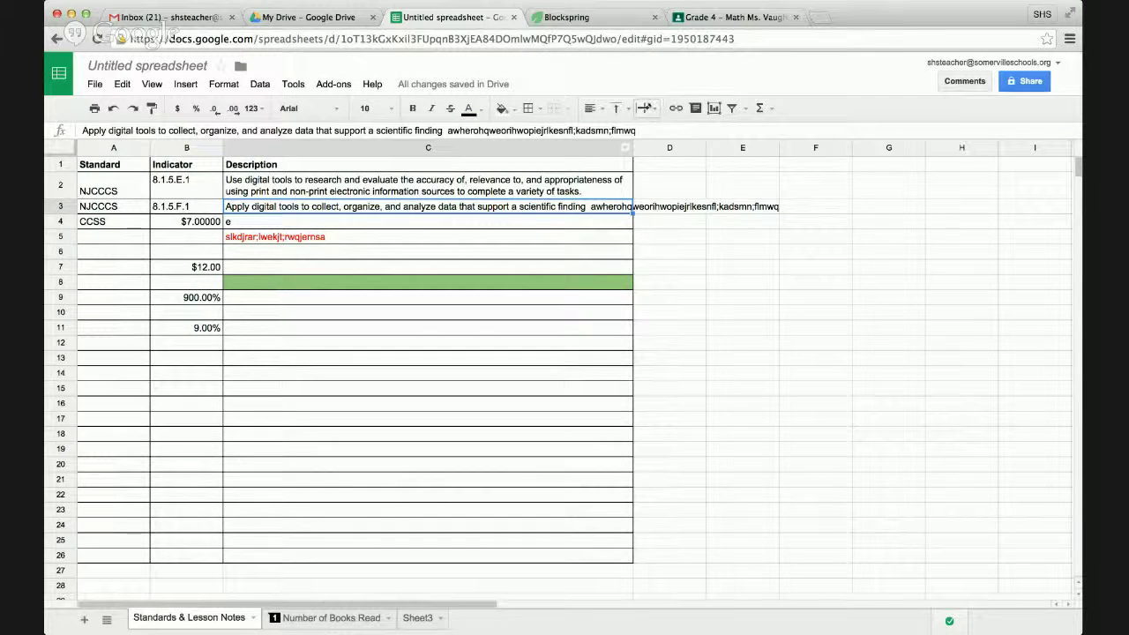
{"action": "left_click", "coordinate": [697, 329]}
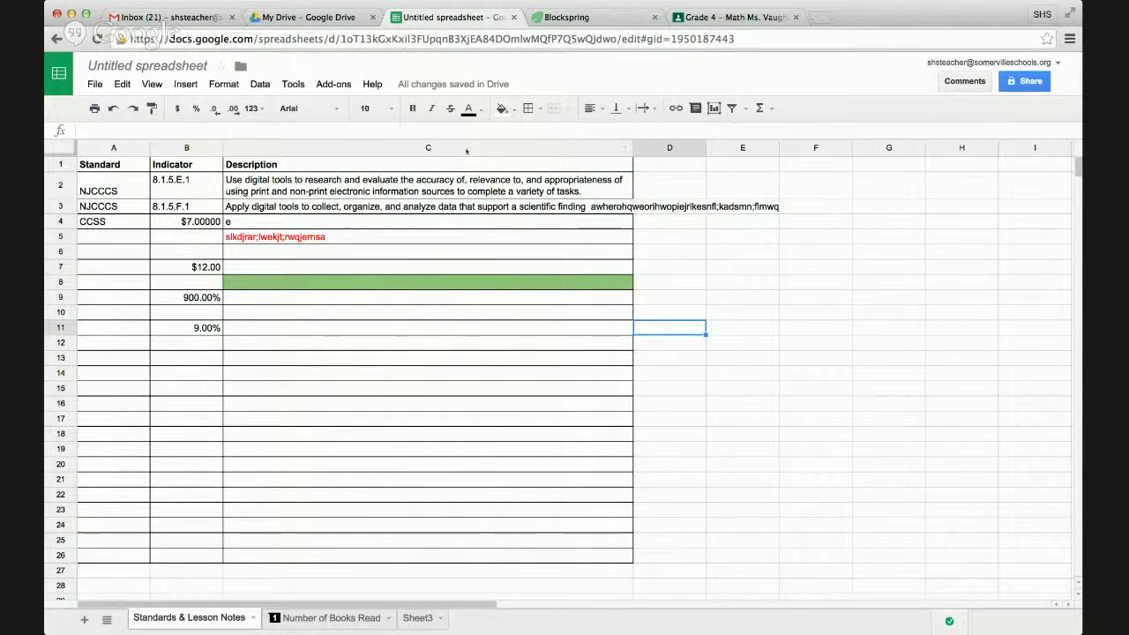
{"action": "left_click", "coordinate": [429, 149]}
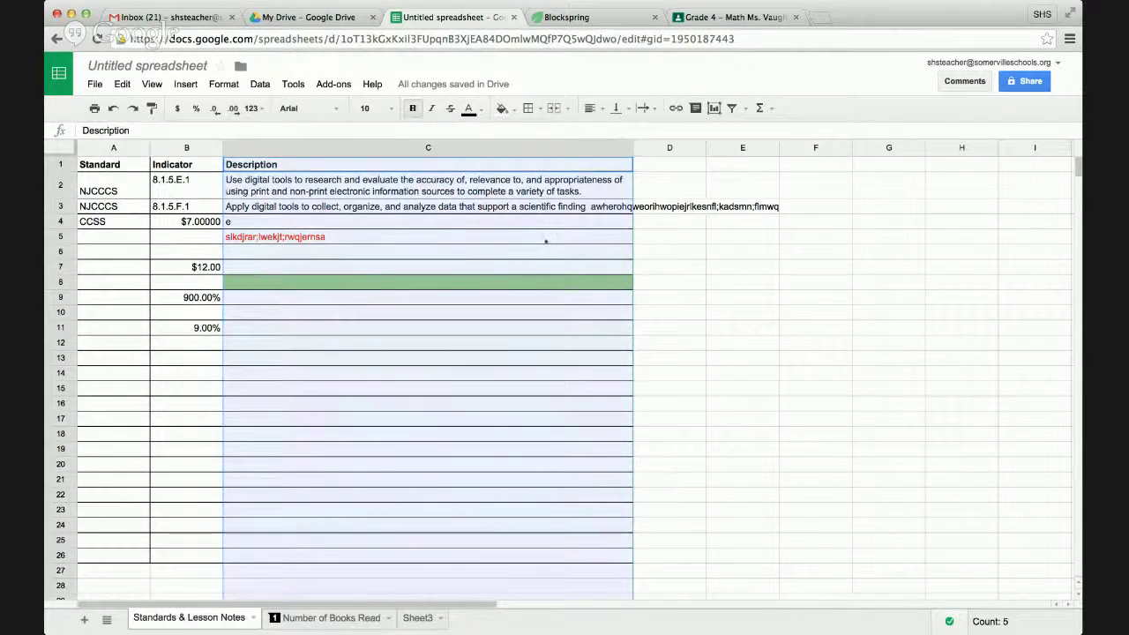
{"action": "left_click", "coordinate": [648, 108]}
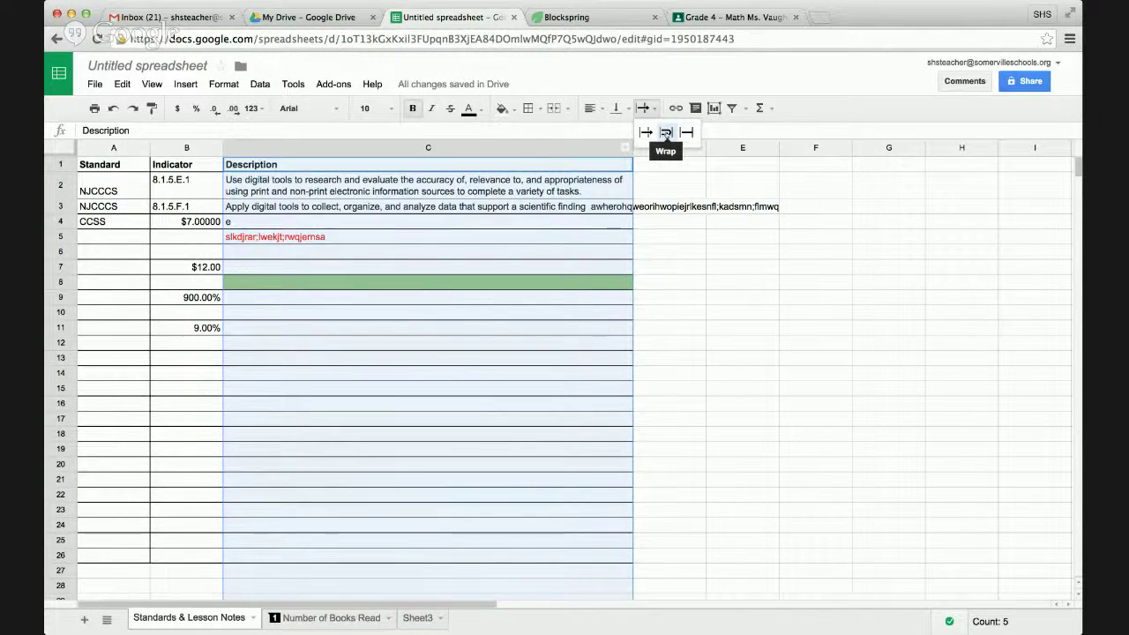
{"action": "left_click", "coordinate": [666, 132]}
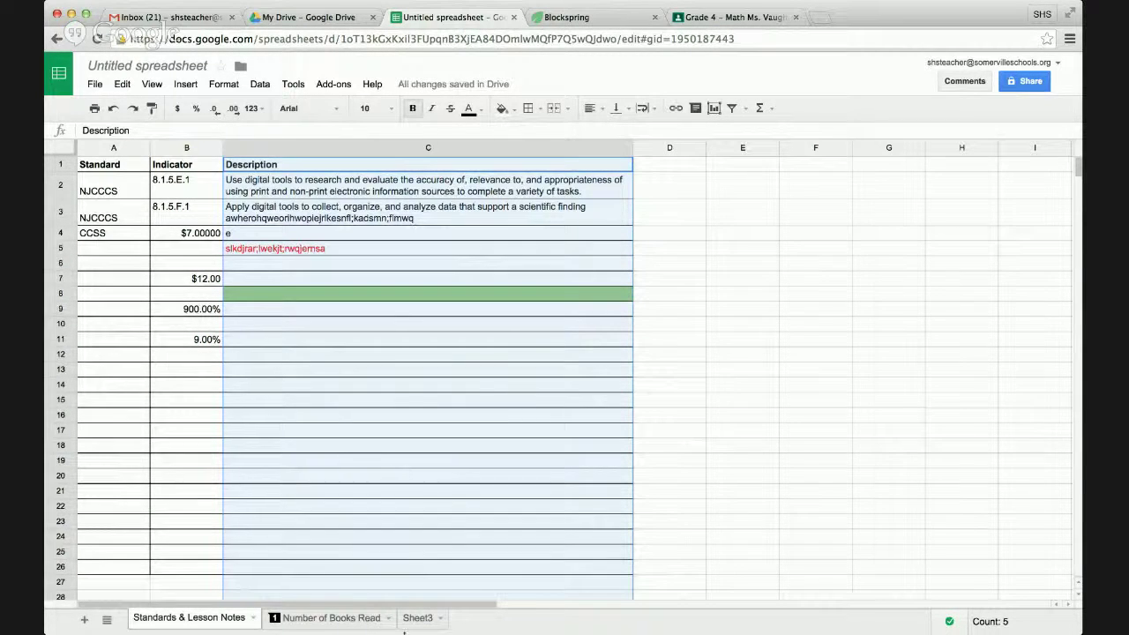
- Fill the whole of row 11 with a light red background color and check how far across the sheet it extends
{"action": "left_click", "coordinate": [59, 233]}
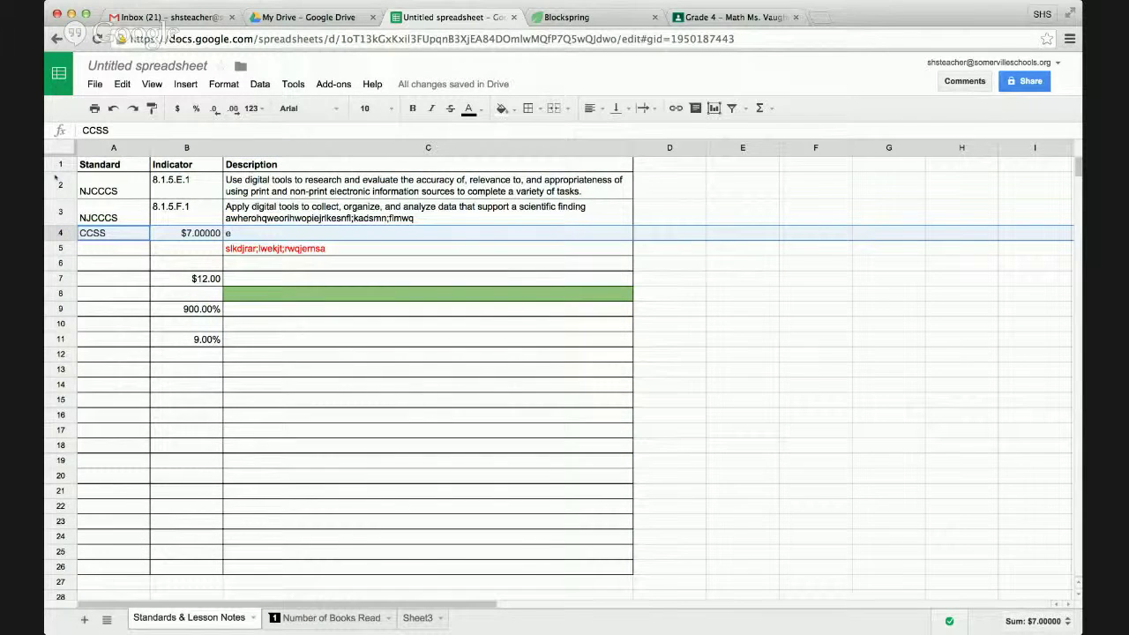
{"action": "left_click", "coordinate": [60, 339]}
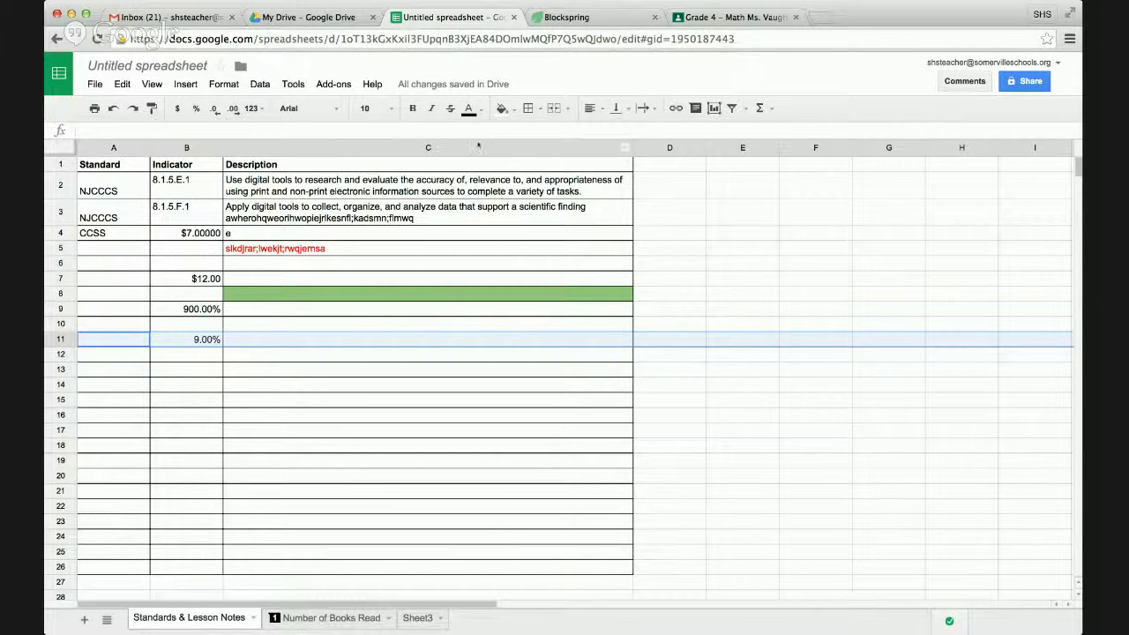
{"action": "left_click", "coordinate": [515, 108]}
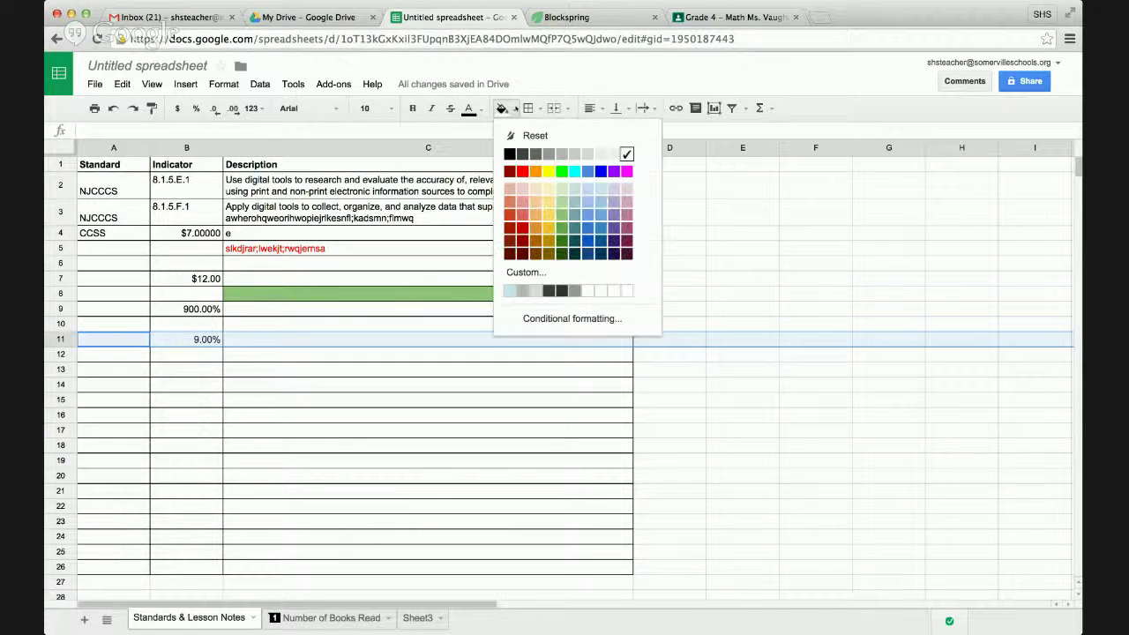
{"action": "left_click", "coordinate": [522, 190]}
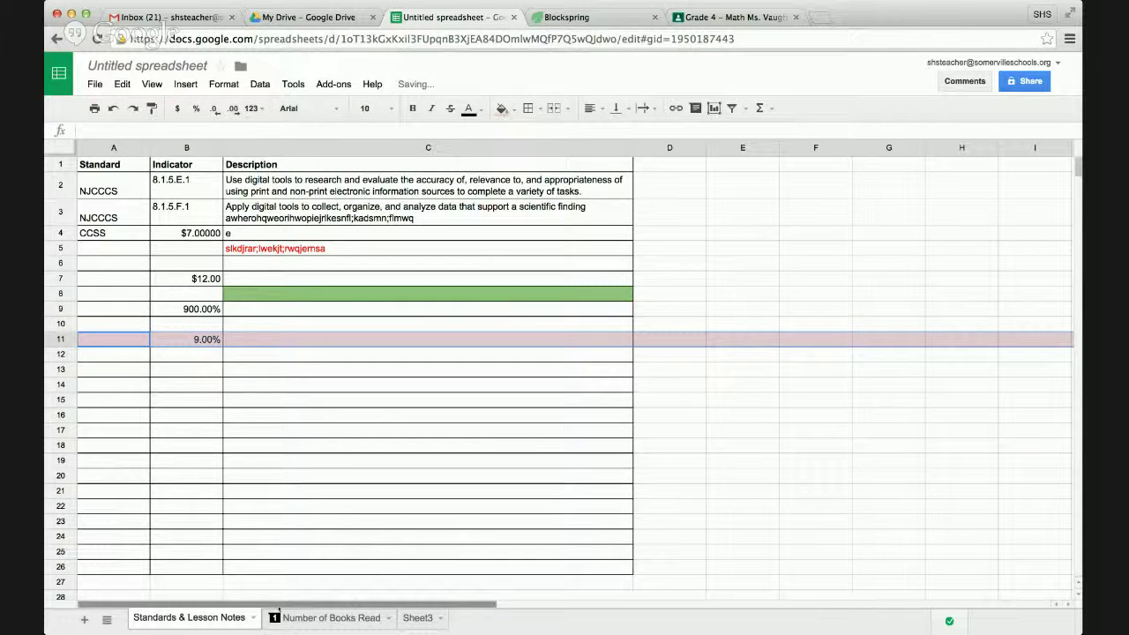
{"action": "left_click_drag", "start_coordinate": [328, 605], "coordinate": [944, 618]}
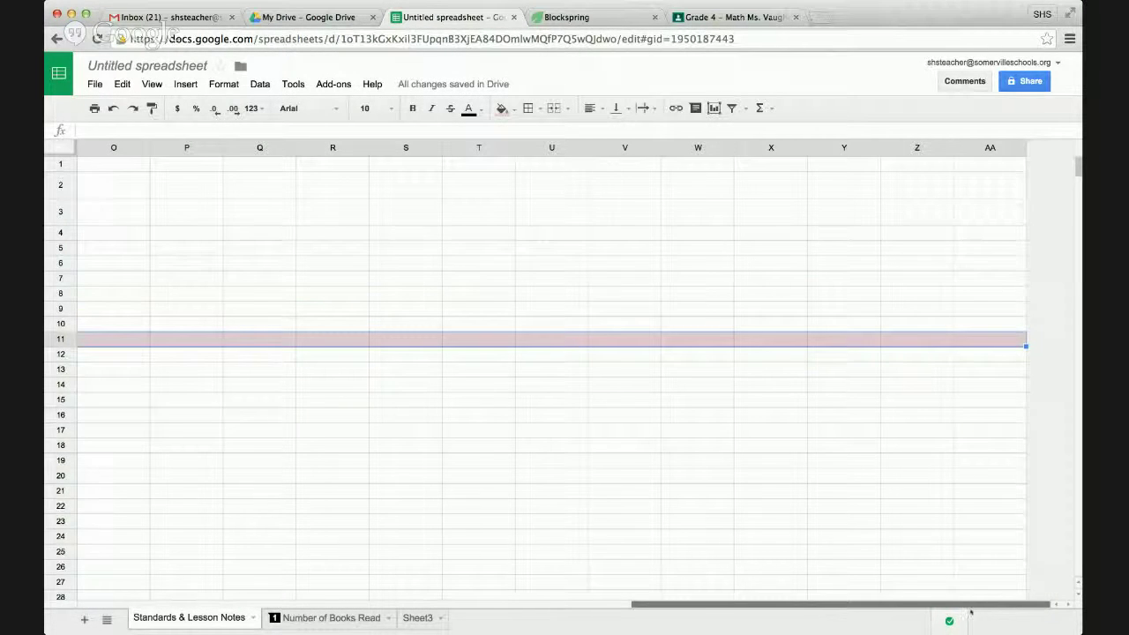
{"action": "left_click_drag", "start_coordinate": [861, 609], "coordinate": [264, 603]}
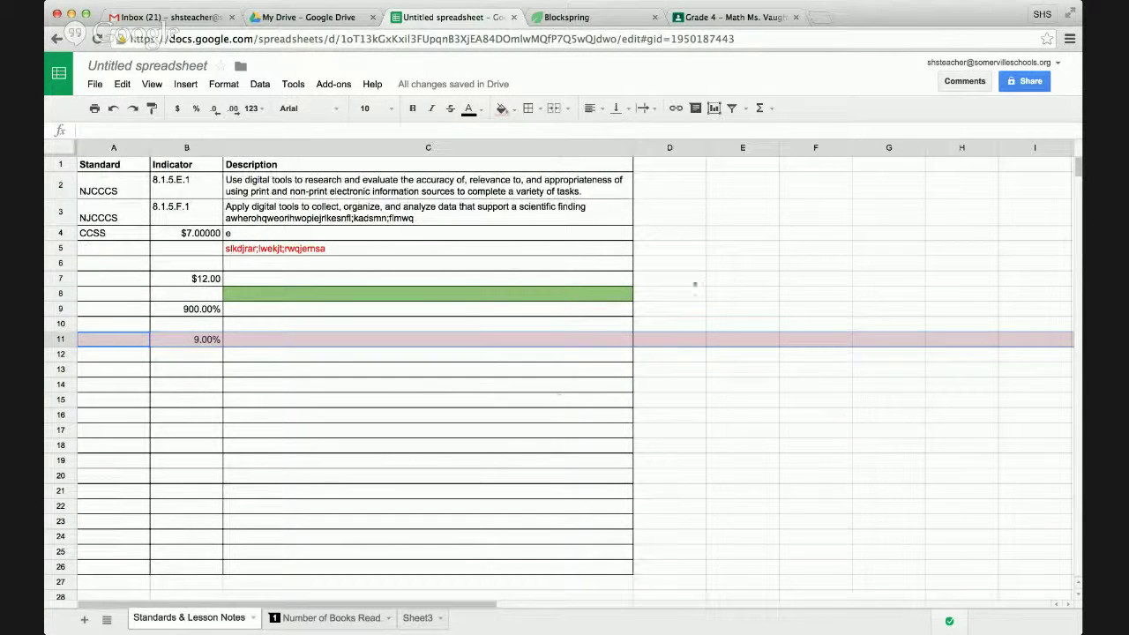
- Fill the whole of column F with a light green background color
{"action": "left_click", "coordinate": [812, 148]}
{"action": "scroll", "coordinate": [840, 319], "scroll_direction": "down", "scroll_amount": 20}
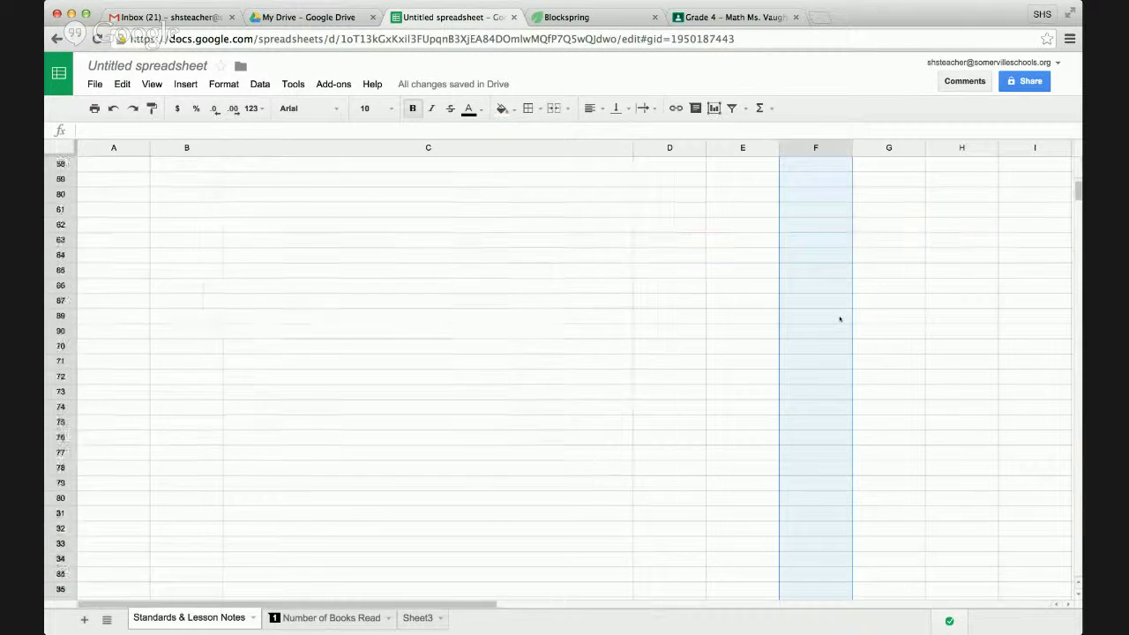
{"action": "scroll", "coordinate": [840, 318], "scroll_direction": "up", "scroll_amount": 20}
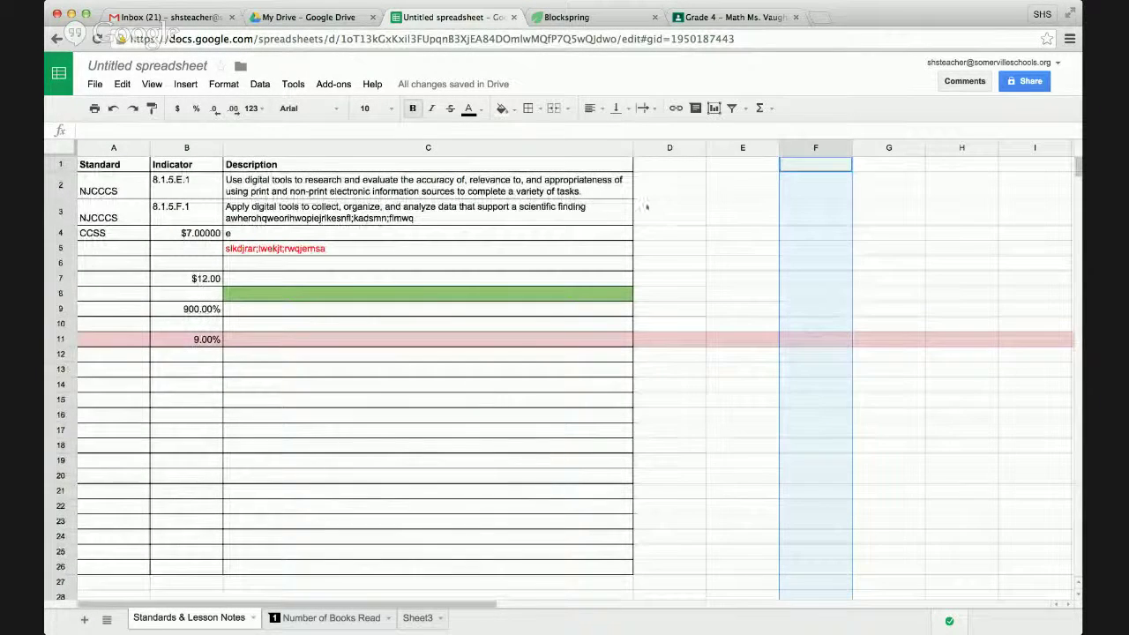
{"action": "left_click", "coordinate": [513, 109]}
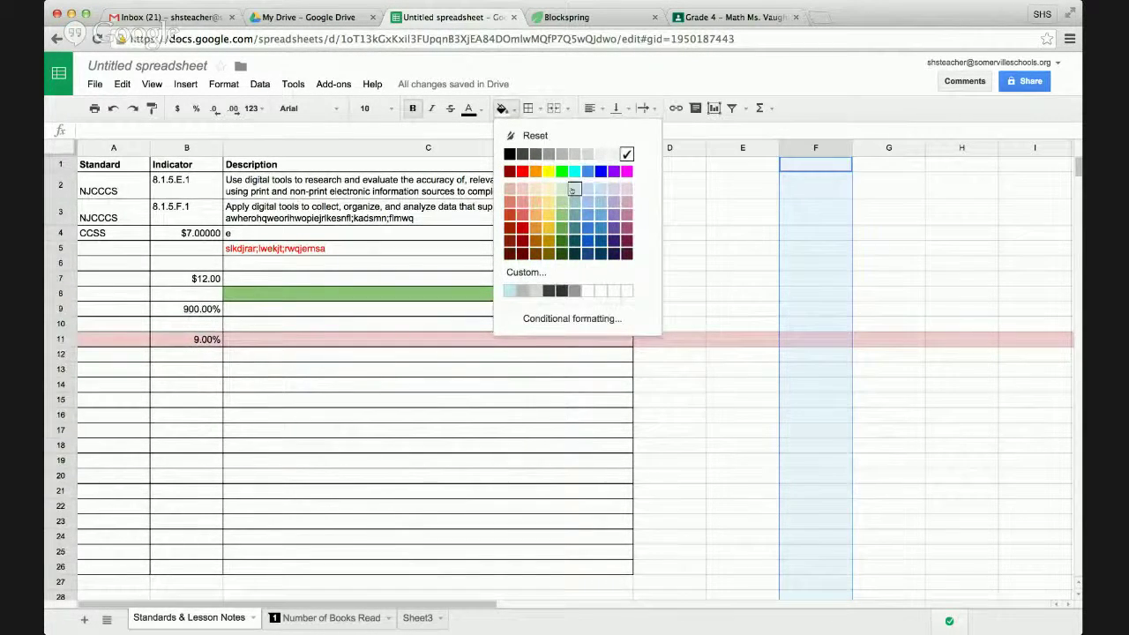
{"action": "left_click", "coordinate": [571, 190]}
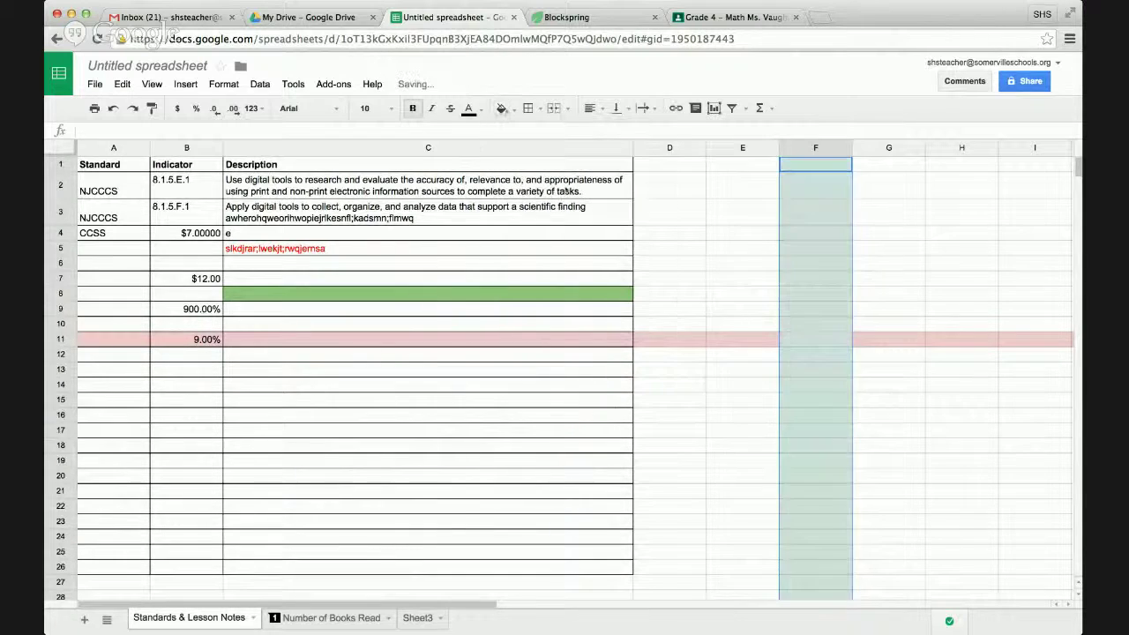
{"action": "left_click", "coordinate": [838, 461]}
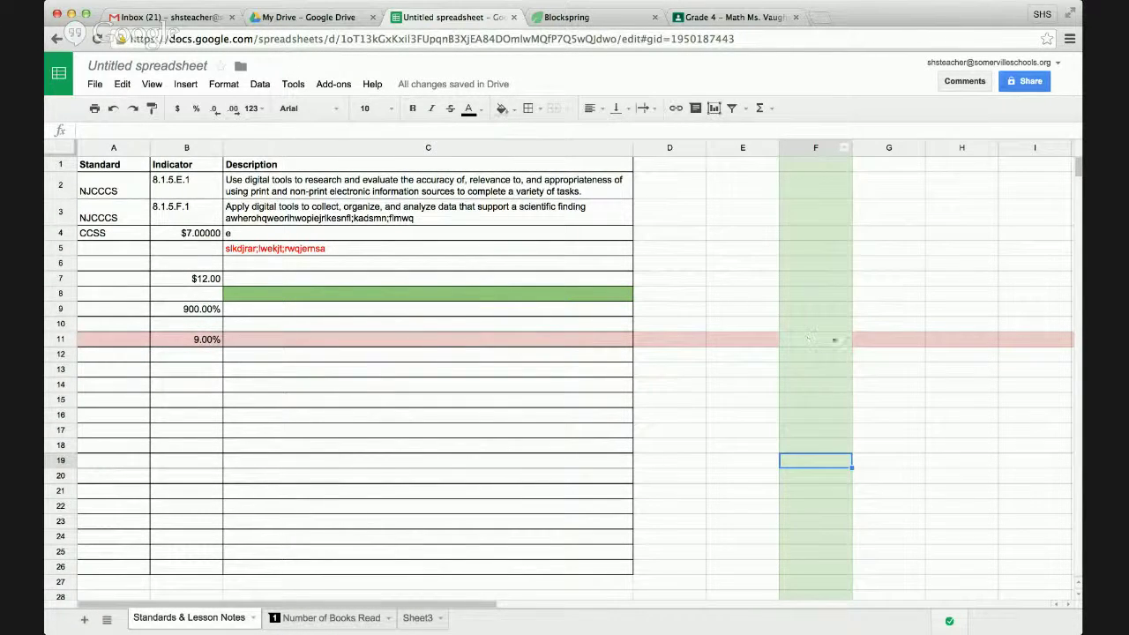
- Copy the light red cell G11 onto F11 so that row 11's color overrides the green where they cross
{"action": "left_click", "coordinate": [873, 340]}
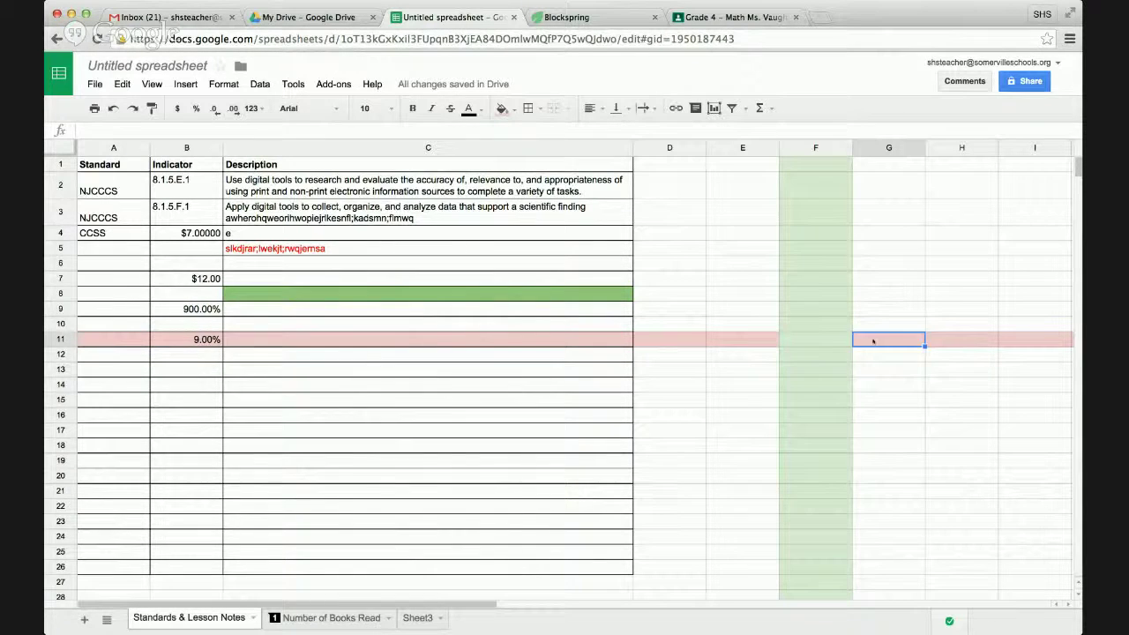
{"action": "left_click", "coordinate": [839, 342]}
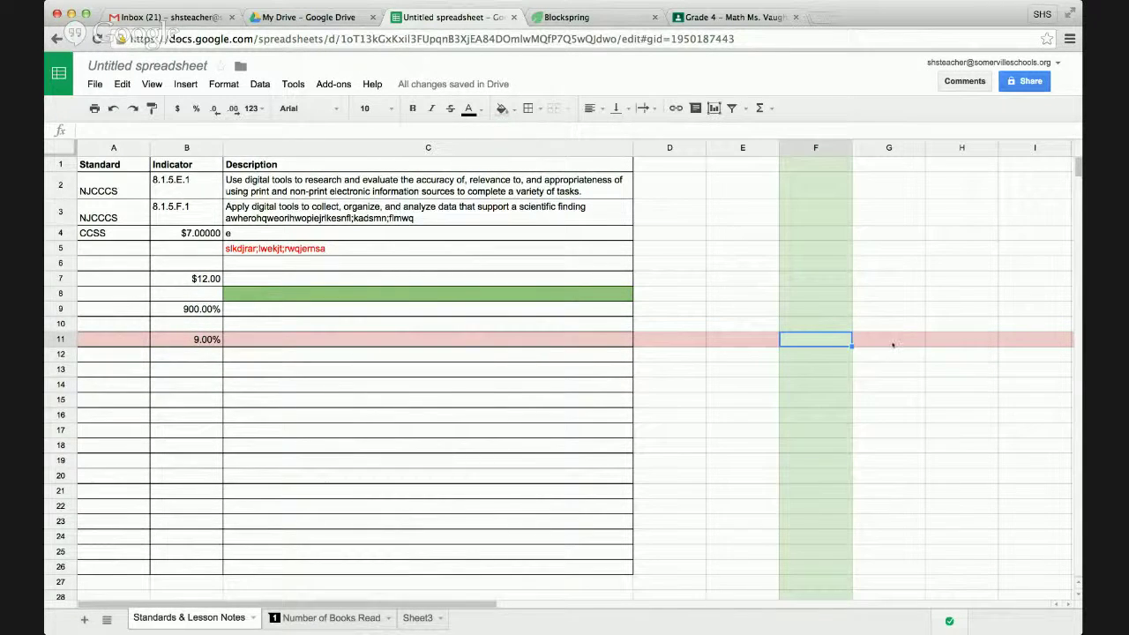
{"action": "left_click", "coordinate": [893, 344]}
{"action": "left_click", "coordinate": [845, 343]}
{"action": "key", "text": "ctrl+v"}
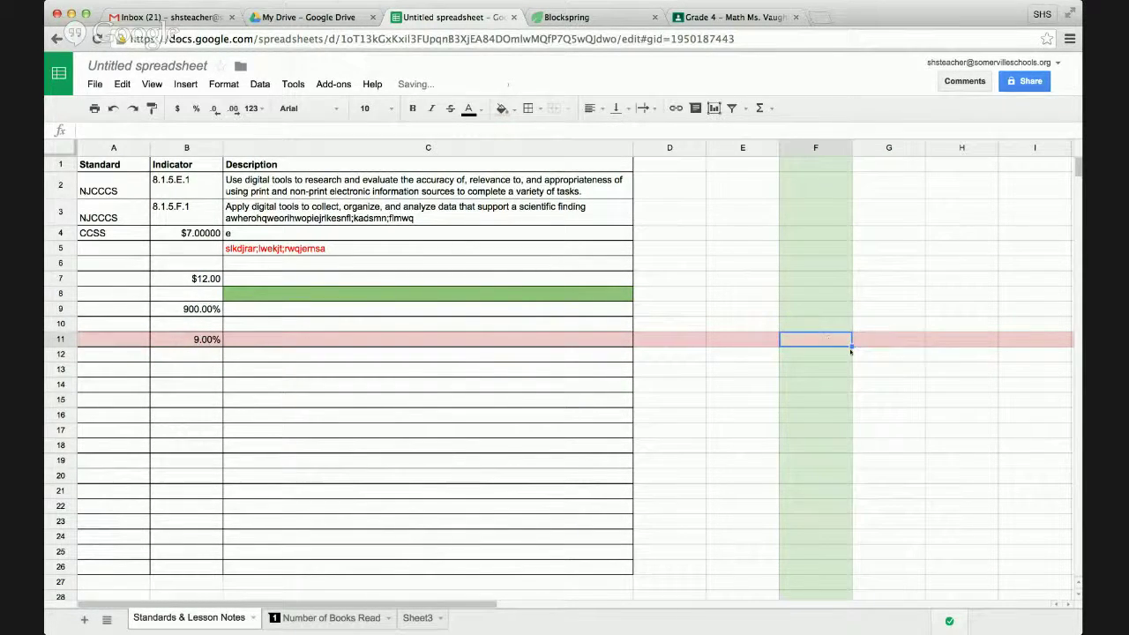
{"action": "left_click", "coordinate": [911, 387]}
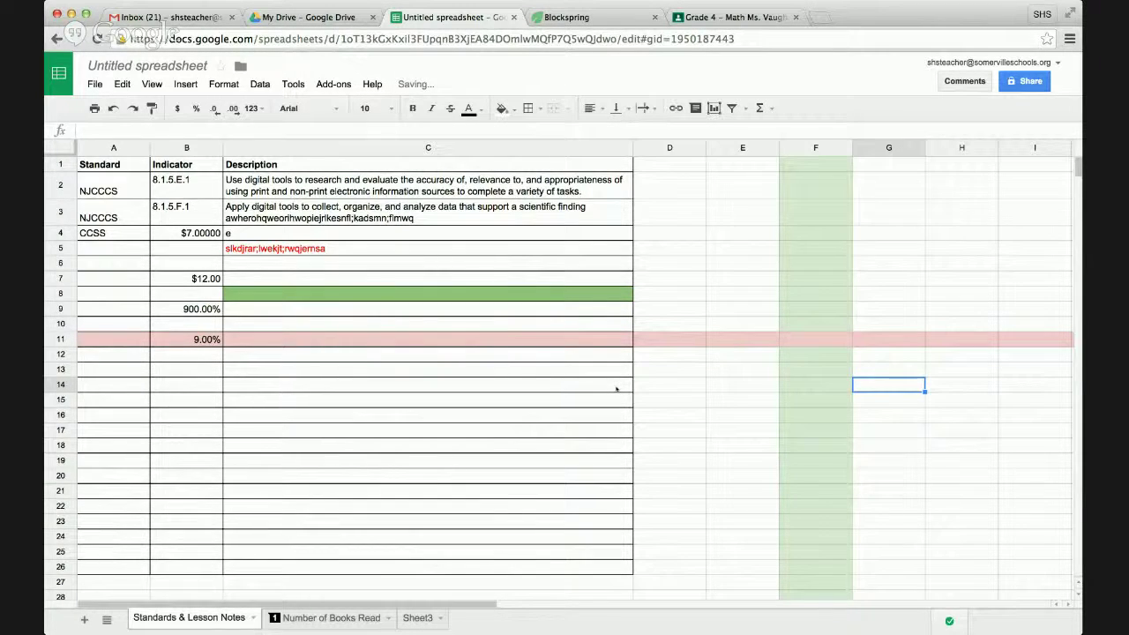
{"action": "scroll", "coordinate": [616, 388], "scroll_direction": "down", "scroll_amount": 5}
{"action": "scroll", "coordinate": [615, 388], "scroll_direction": "up", "scroll_amount": 5}
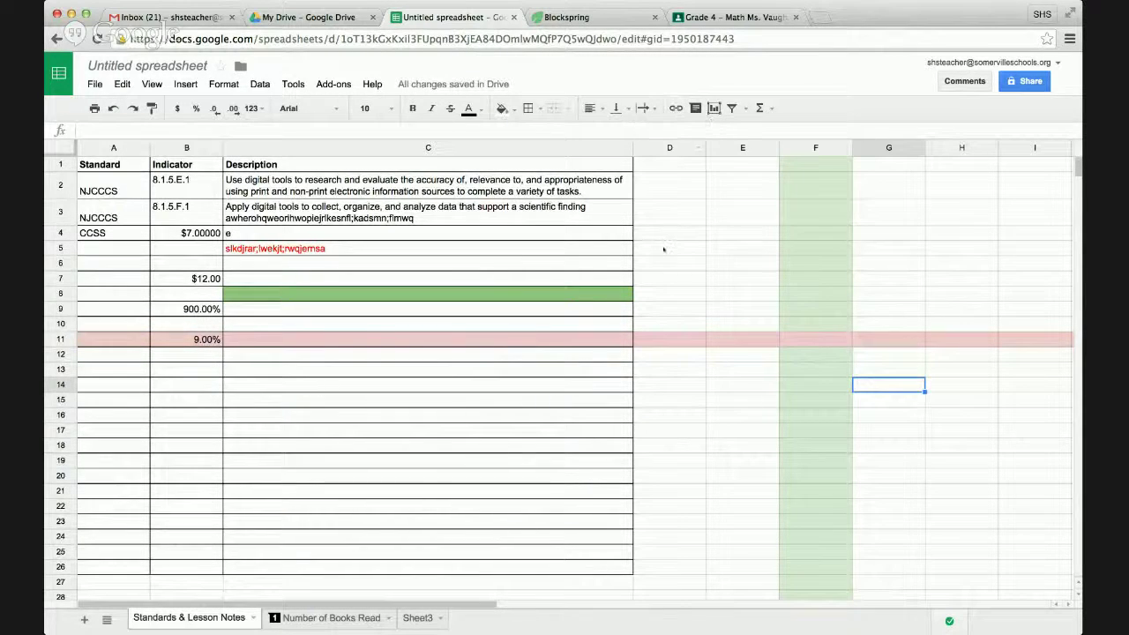
- Open the online help page that lists all available spreadsheet functions
{"action": "left_click", "coordinate": [663, 248]}
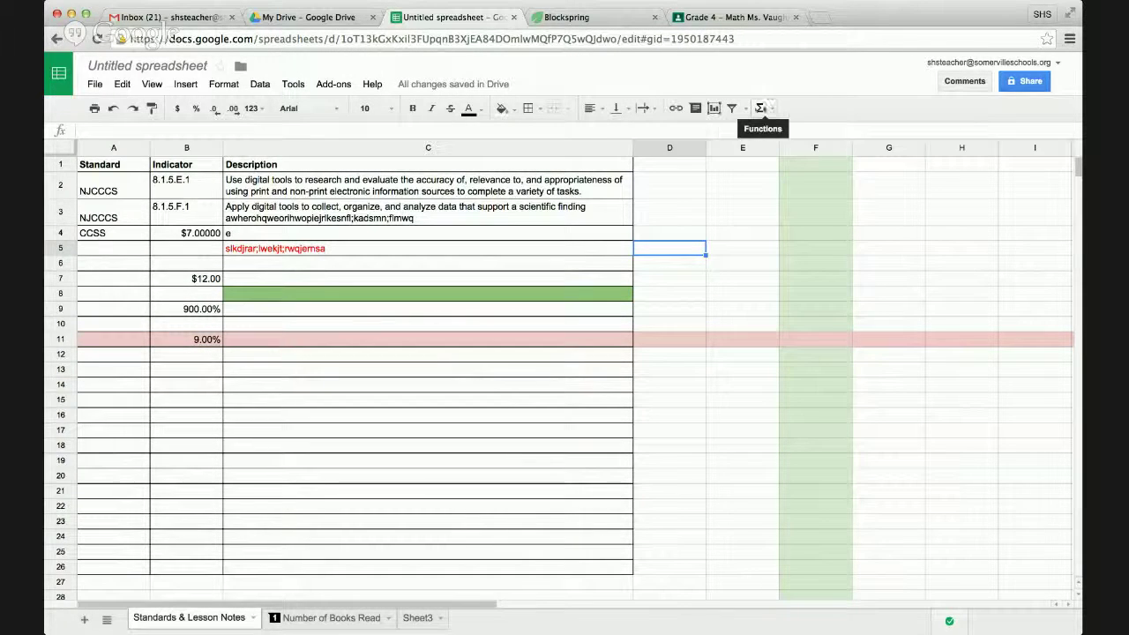
{"action": "left_click", "coordinate": [767, 109]}
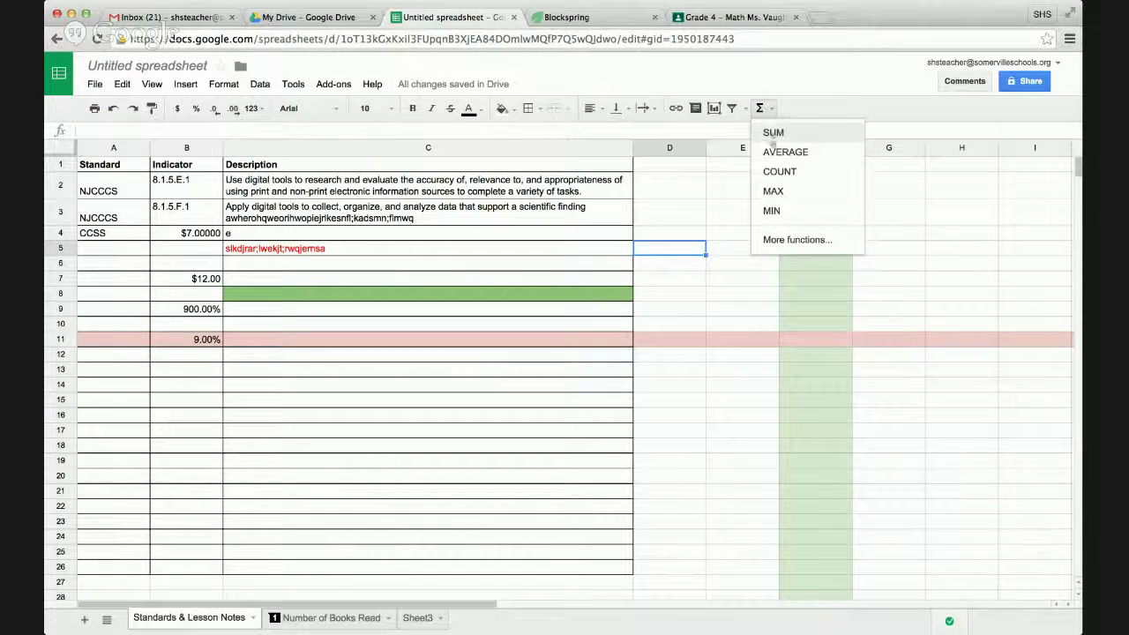
{"action": "left_click", "coordinate": [790, 240]}
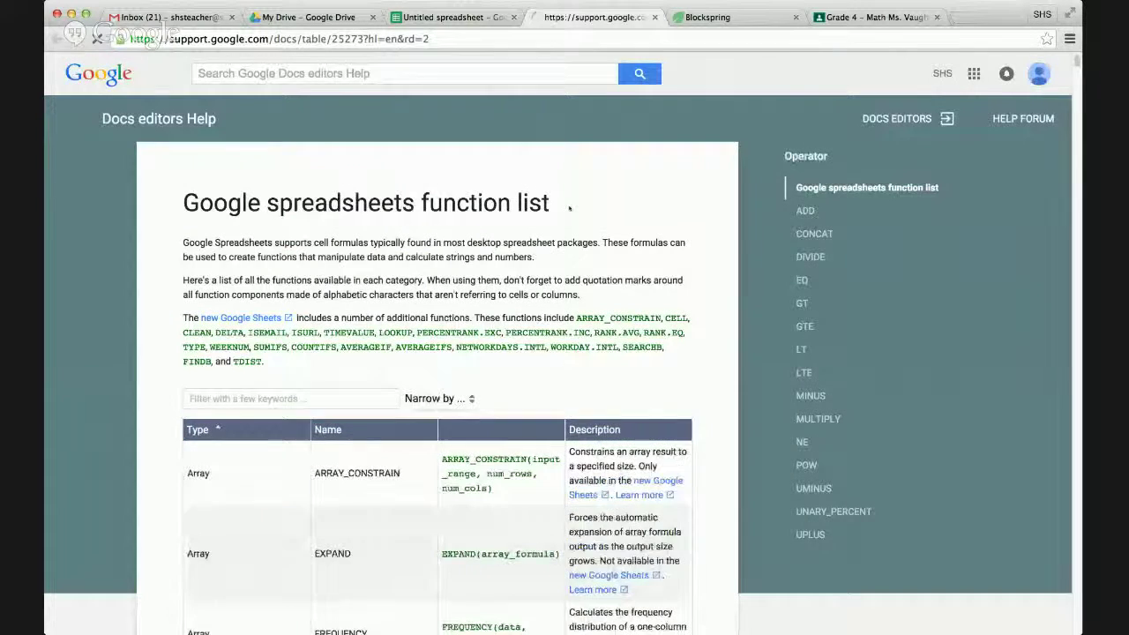
- Examine the function list from the Array through the Database and Date entries, return to its beginning and select the page address
{"action": "scroll", "coordinate": [569, 208], "scroll_direction": "down", "scroll_amount": 1}
{"action": "scroll", "coordinate": [569, 208], "scroll_direction": "down", "scroll_amount": 1}
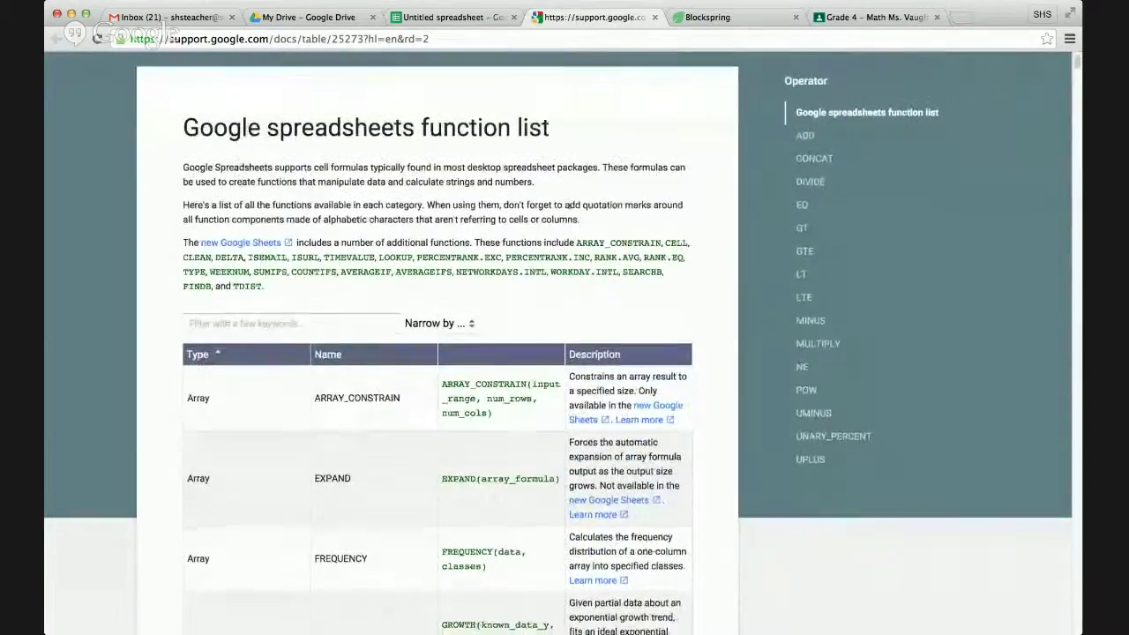
{"action": "scroll", "coordinate": [569, 208], "scroll_direction": "down", "scroll_amount": 1}
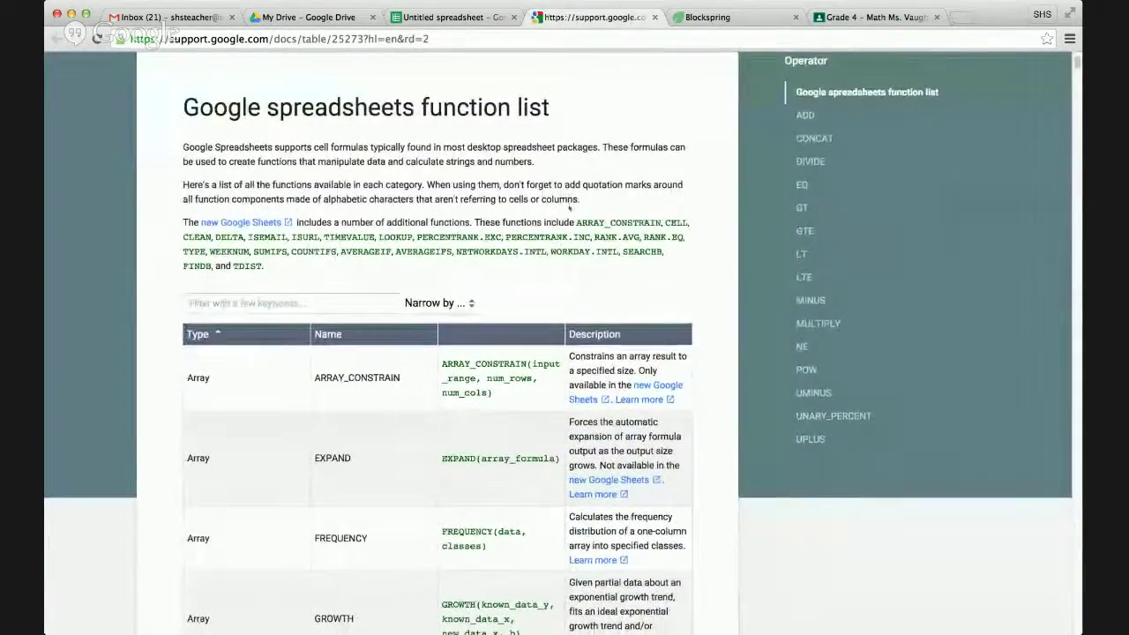
{"action": "scroll", "coordinate": [569, 207], "scroll_direction": "down", "scroll_amount": 5}
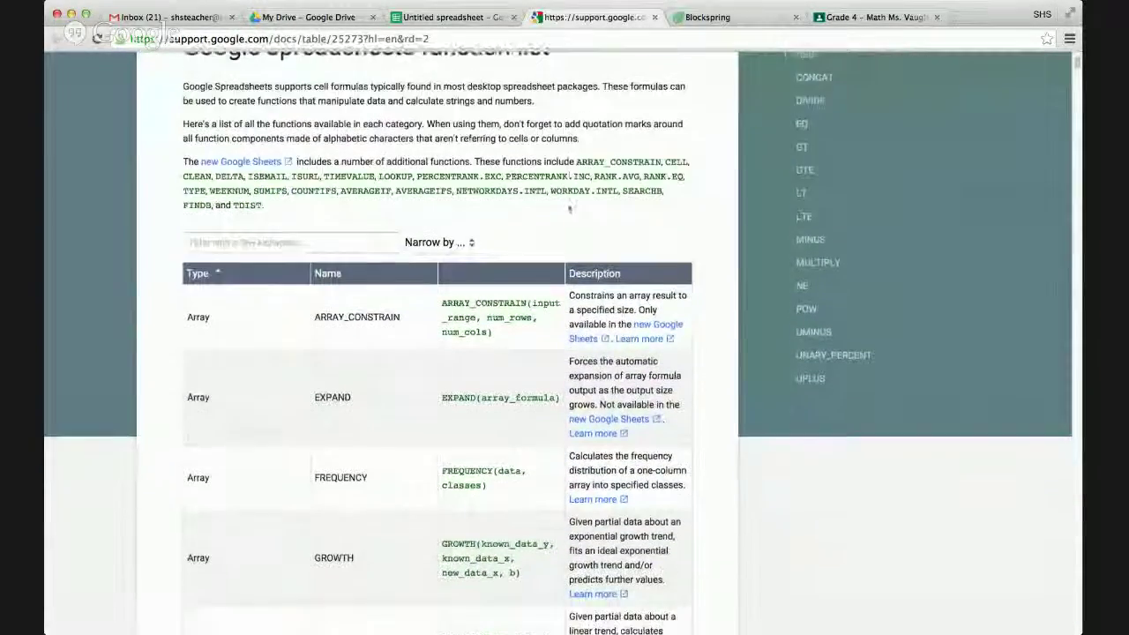
{"action": "scroll", "coordinate": [569, 207], "scroll_direction": "down", "scroll_amount": 7}
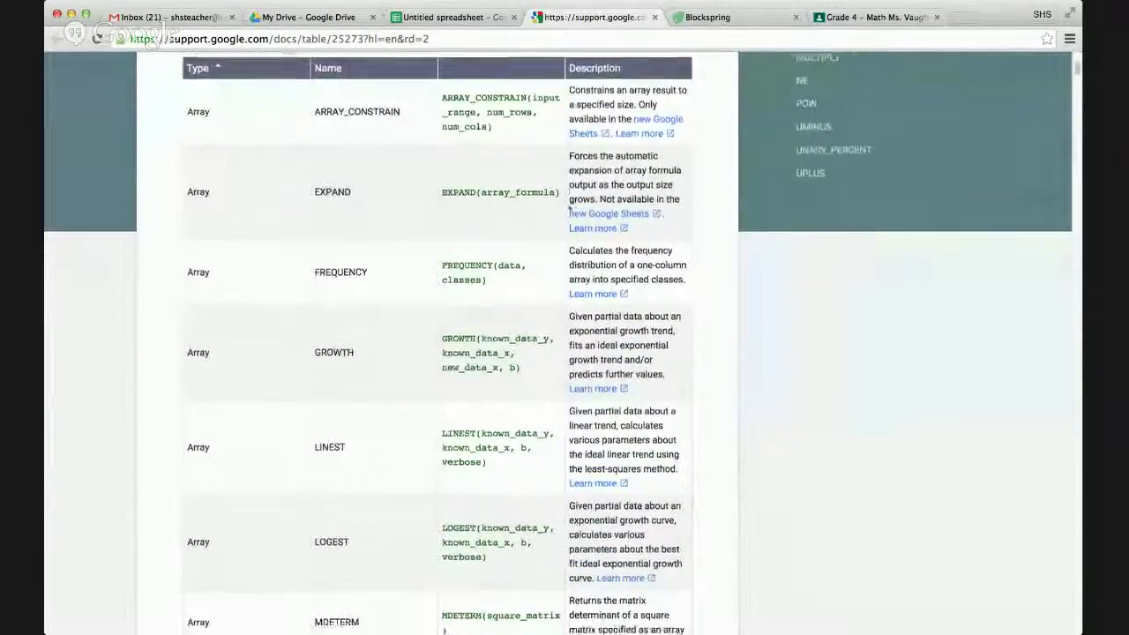
{"action": "scroll", "coordinate": [569, 207], "scroll_direction": "down", "scroll_amount": 20}
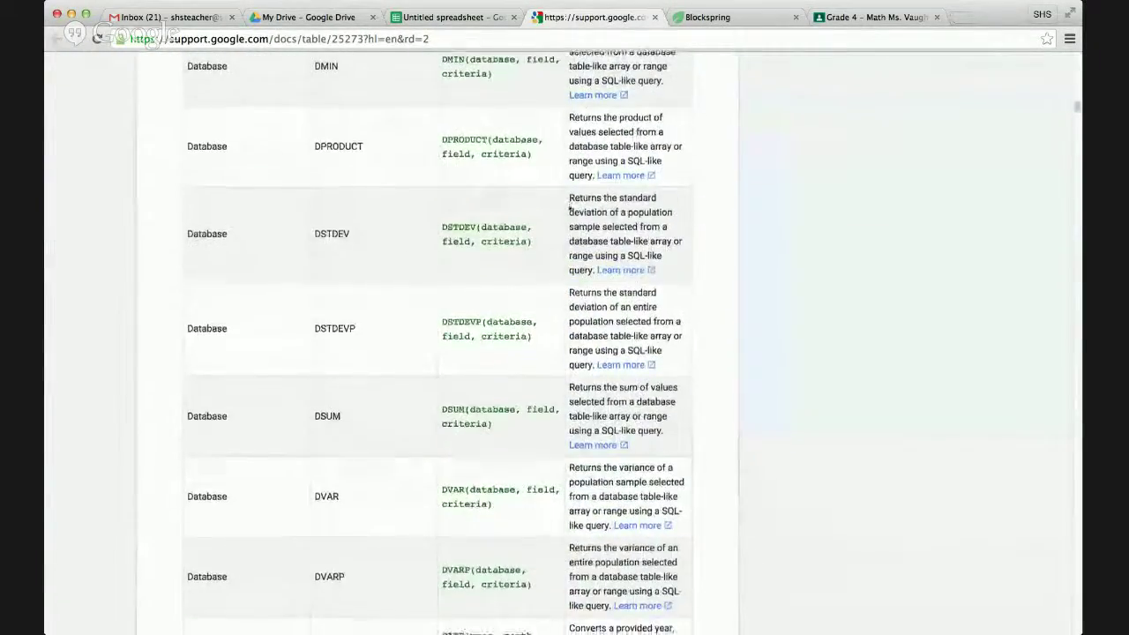
{"action": "scroll", "coordinate": [569, 207], "scroll_direction": "down", "scroll_amount": 12}
{"action": "scroll", "coordinate": [568, 209], "scroll_direction": "down", "scroll_amount": 4}
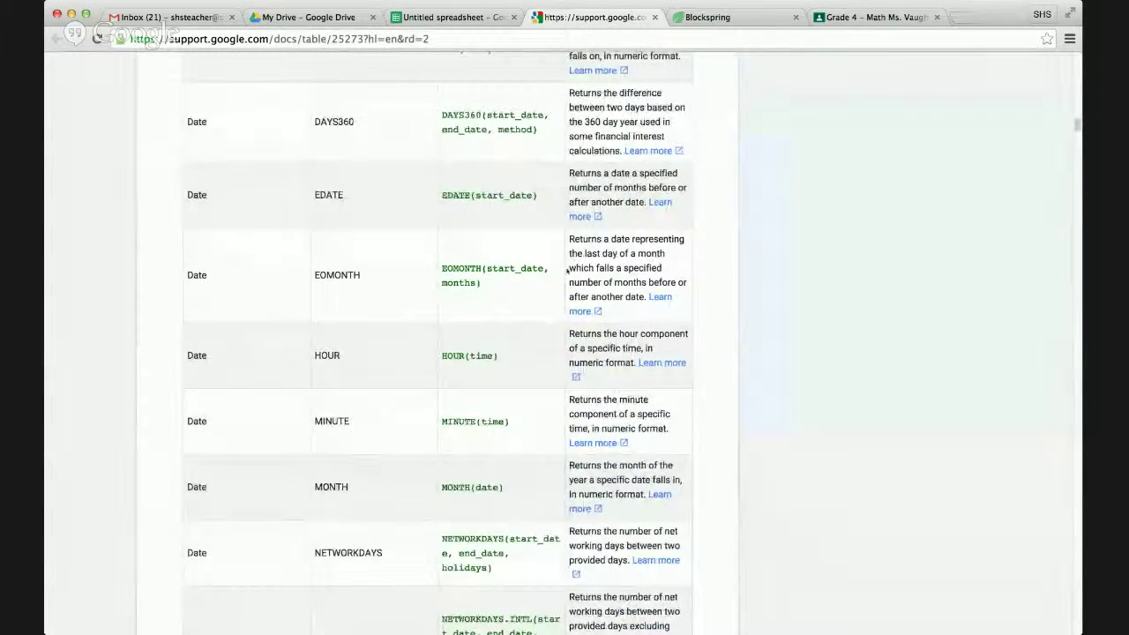
{"action": "left_click_drag", "start_coordinate": [1077, 124], "coordinate": [1078, 60]}
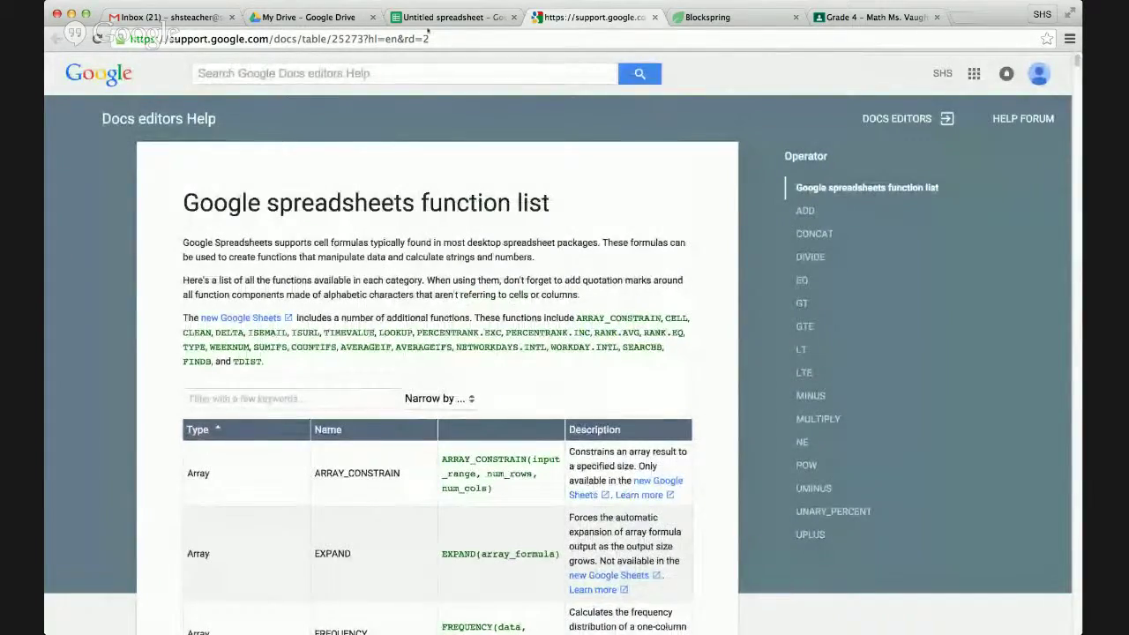
{"action": "left_click", "coordinate": [433, 39]}
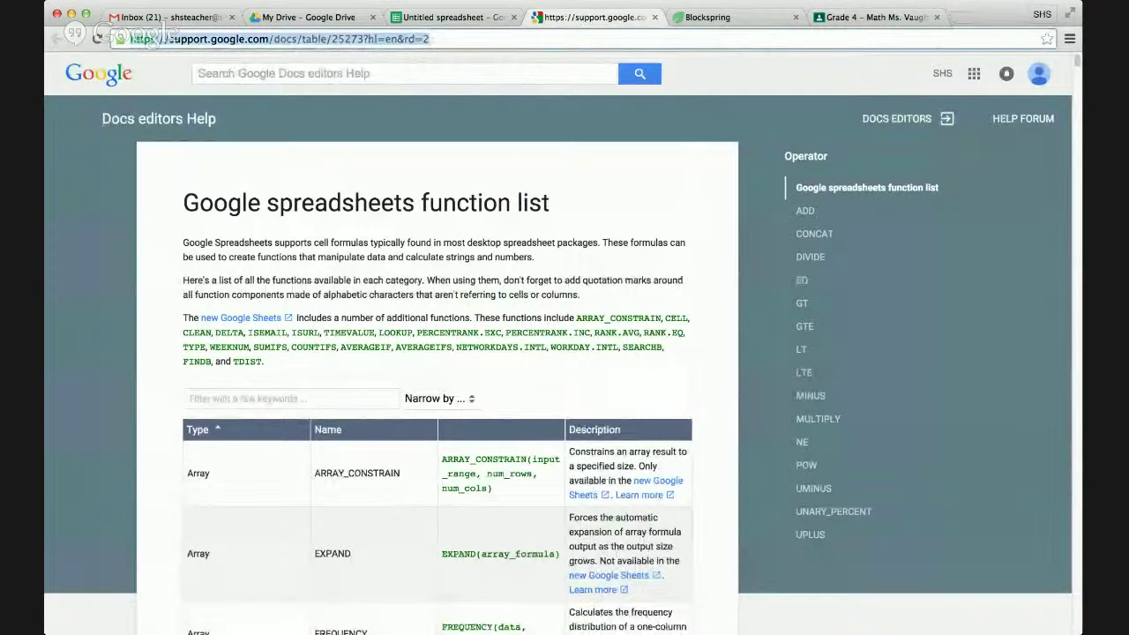
- Return to the spreadsheet and enter the label "Function List" in cell B14 of the Standards & Lesson Notes sheet
{"action": "left_click", "coordinate": [476, 15]}
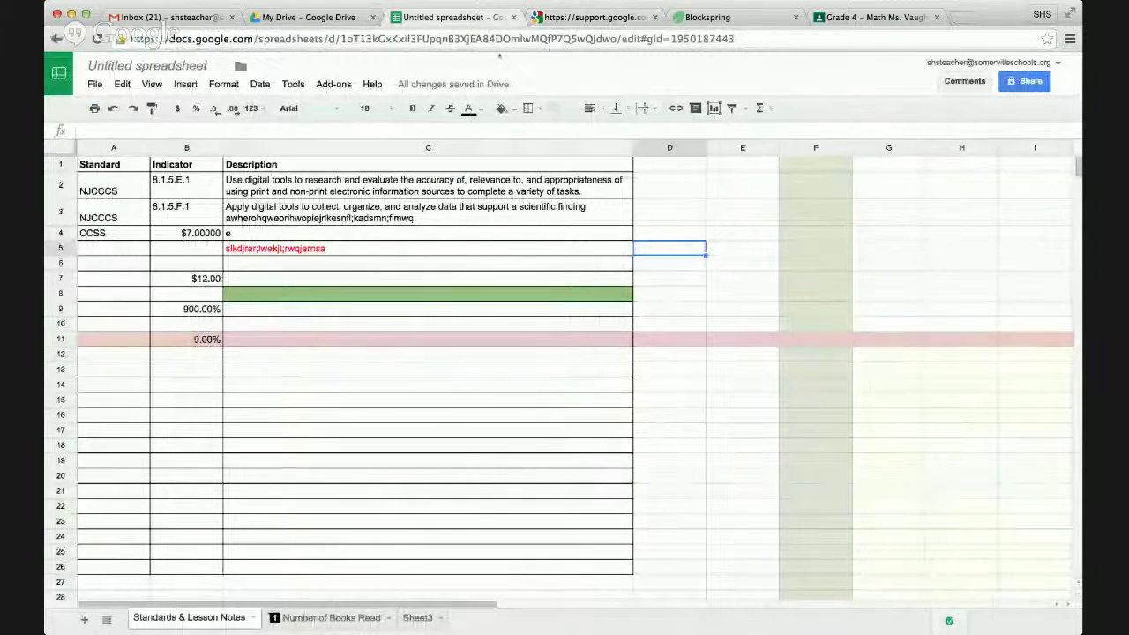
{"action": "left_click", "coordinate": [196, 386]}
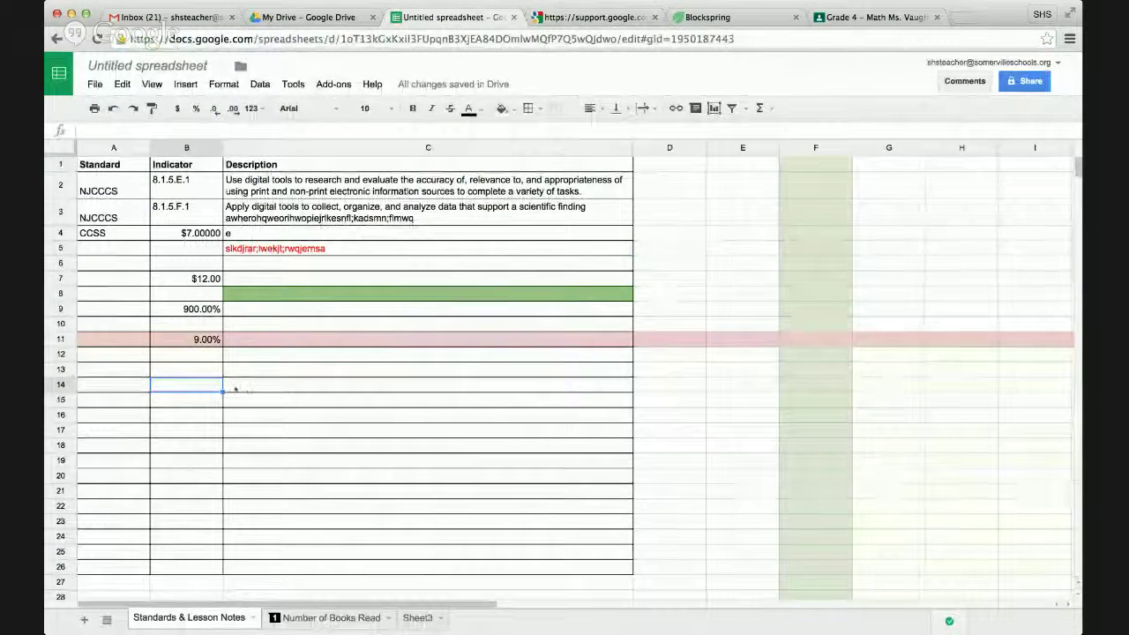
{"action": "type", "text": "Fun"}
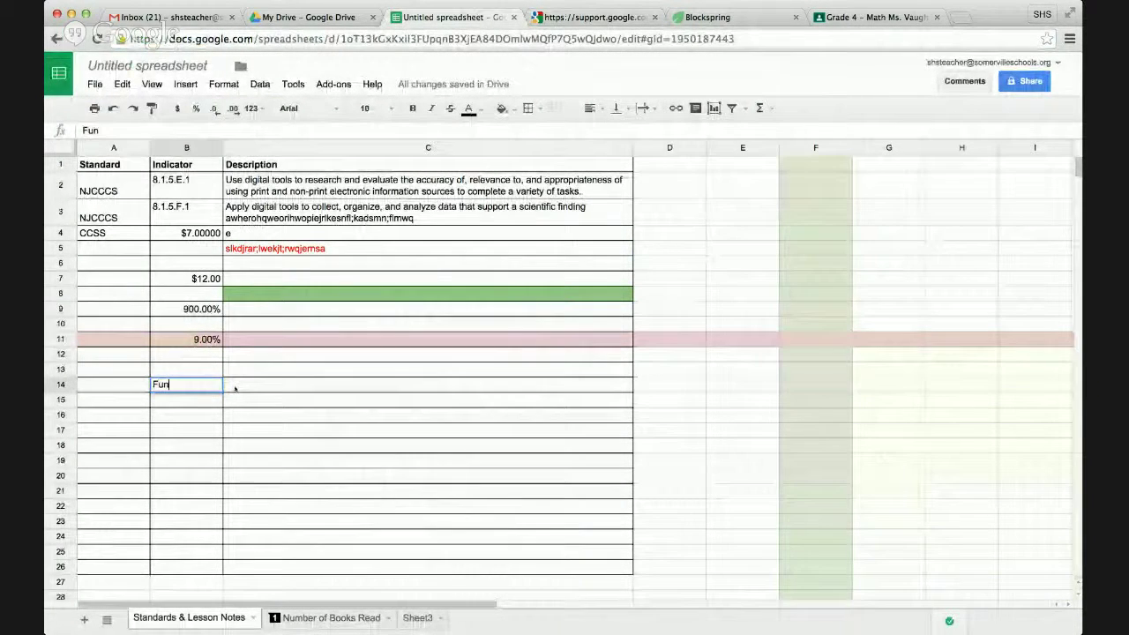
{"action": "type", "text": "ction"}
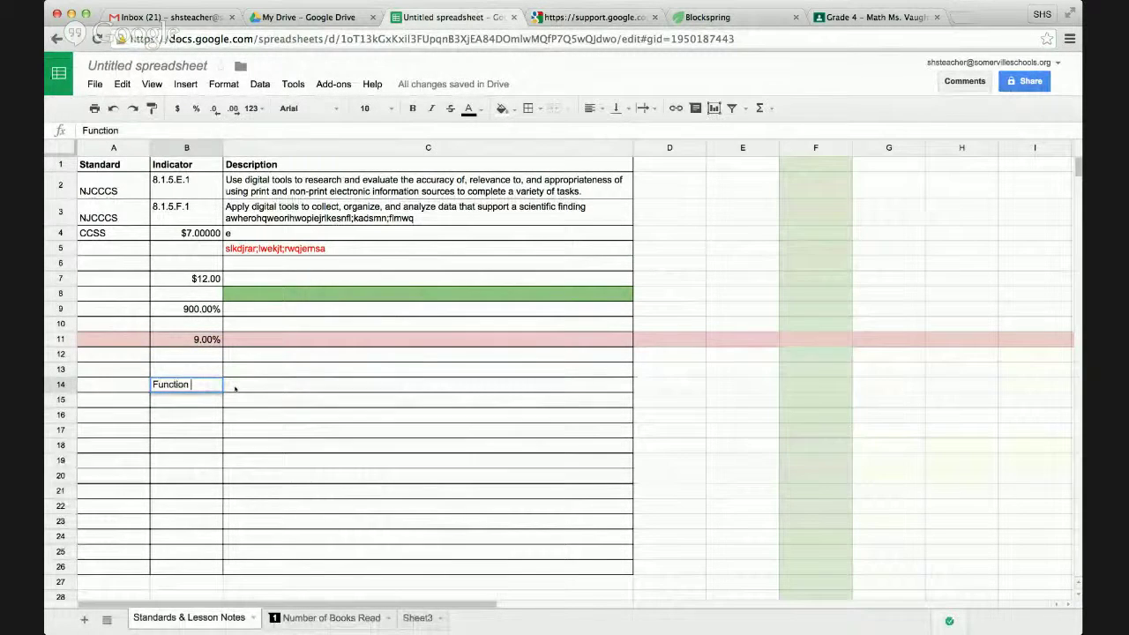
{"action": "type", "text": " List"}
{"action": "key", "text": "Tab"}
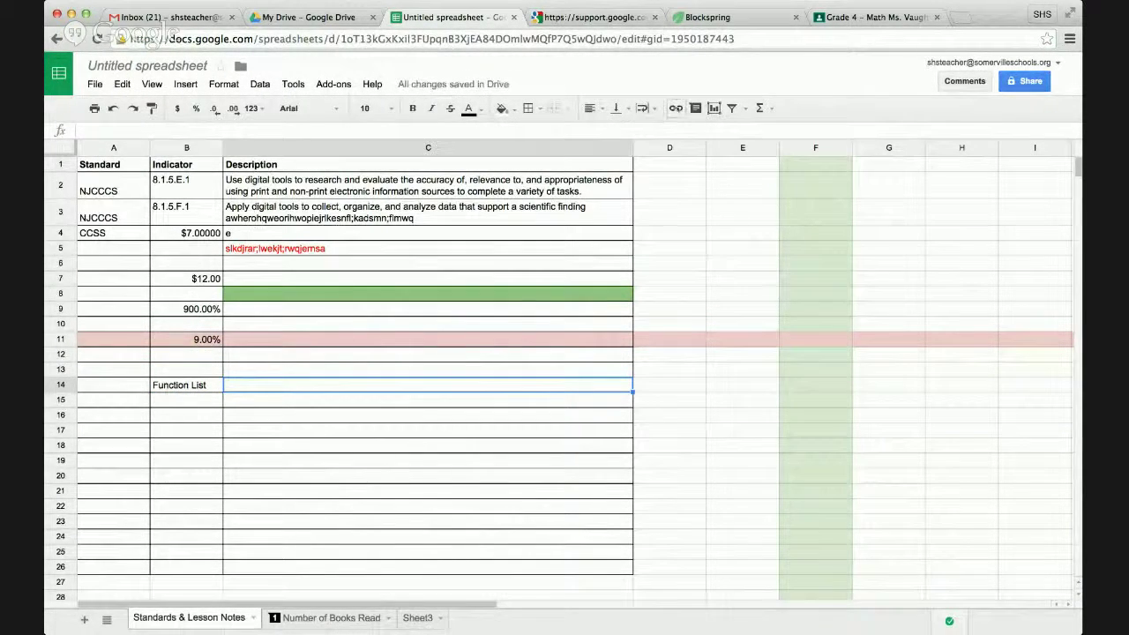
- Insert a link to the copied function list page address in cell C14 with the text "Function List for Google Sheets"
{"action": "left_click", "coordinate": [676, 107]}
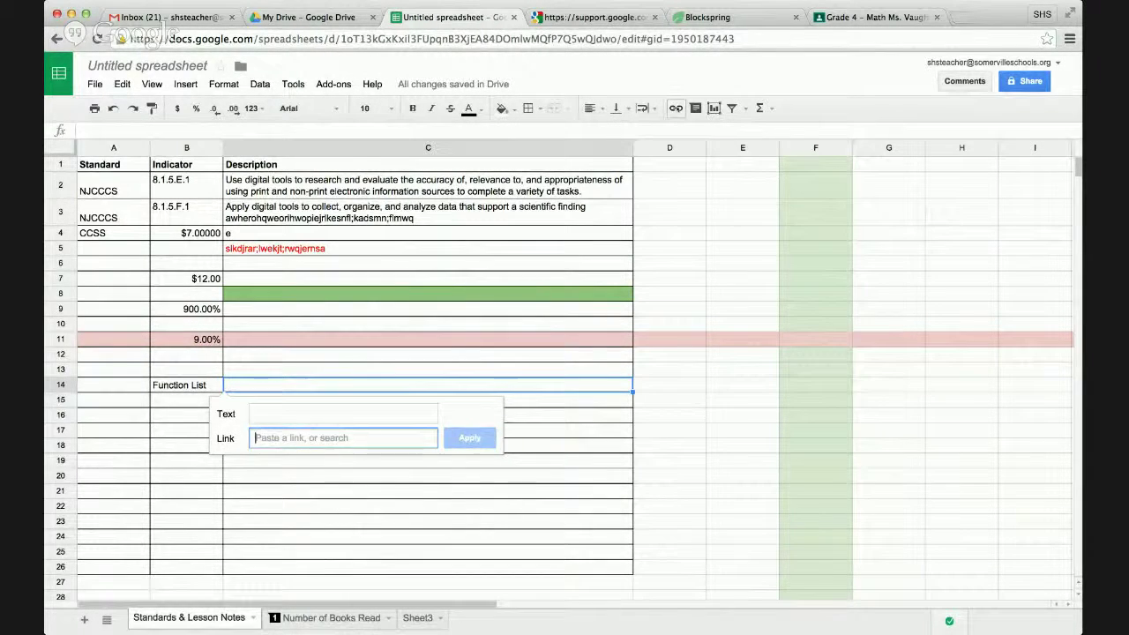
{"action": "key", "text": "super+v"}
{"action": "left_click", "coordinate": [284, 413]}
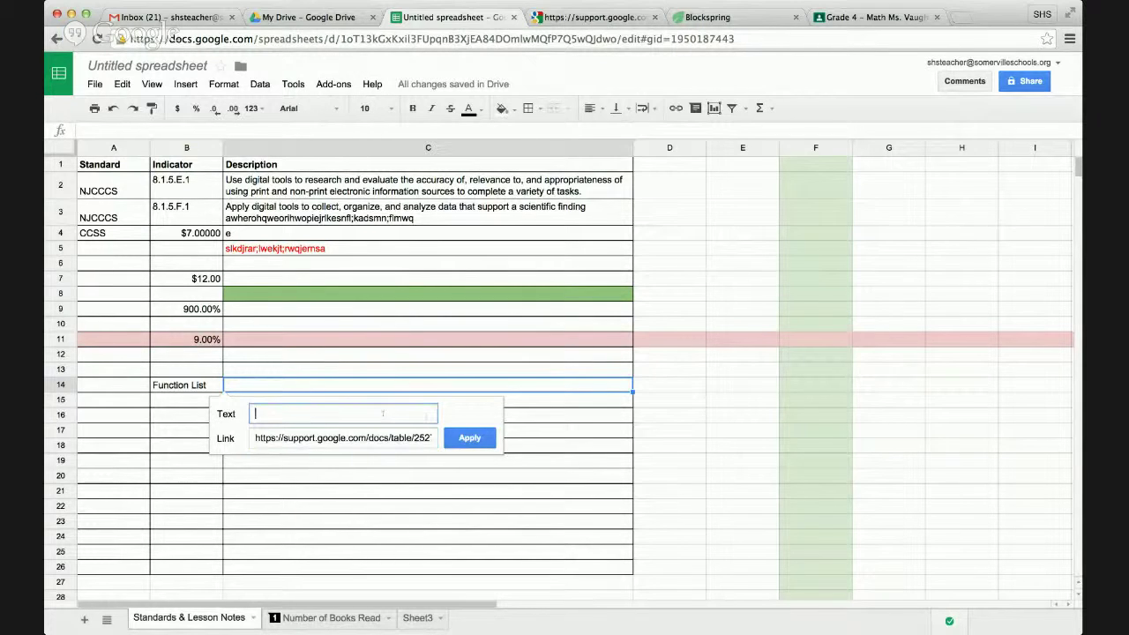
{"action": "type", "text": "Function List for Google Sheets"}
{"action": "key", "text": "Return"}
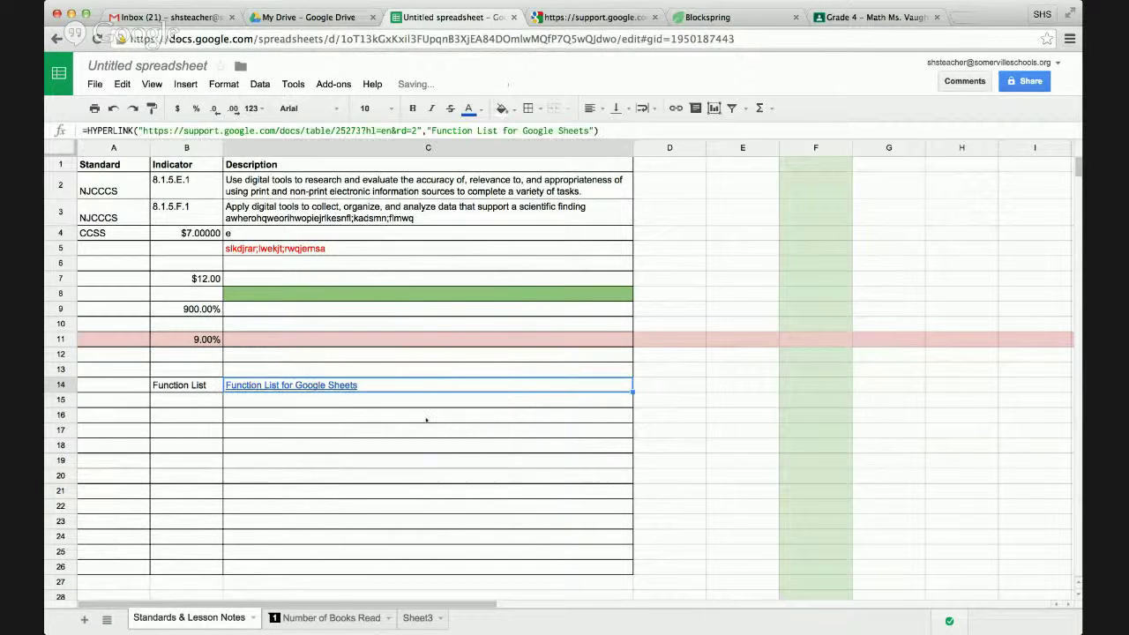
{"action": "mouse_move", "coordinate": [424, 389]}
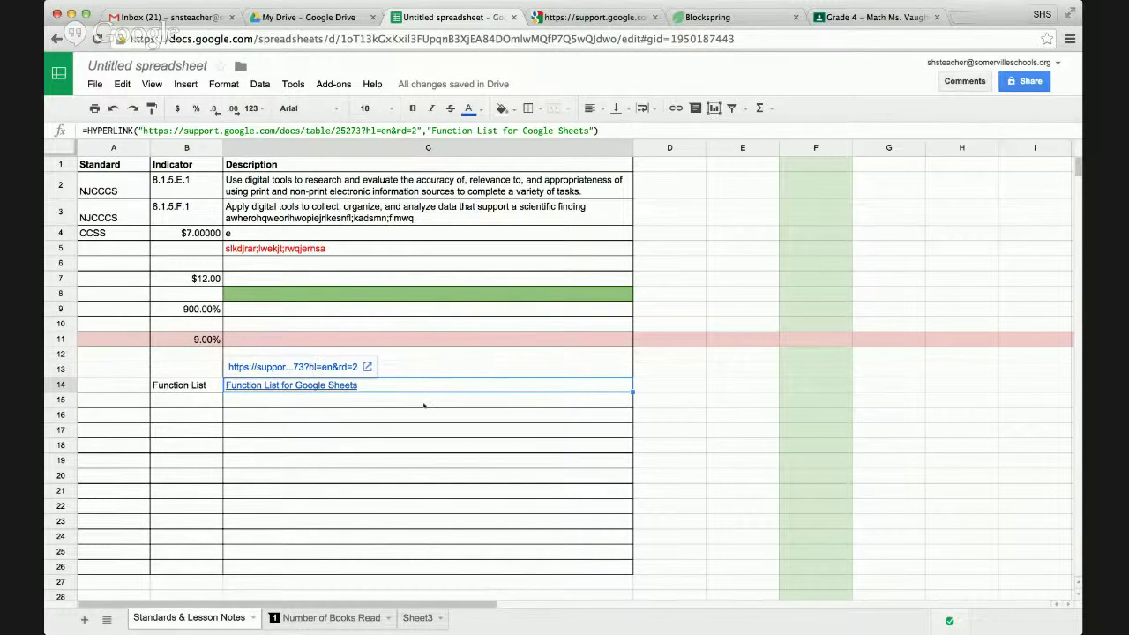
{"action": "left_click", "coordinate": [97, 84]}
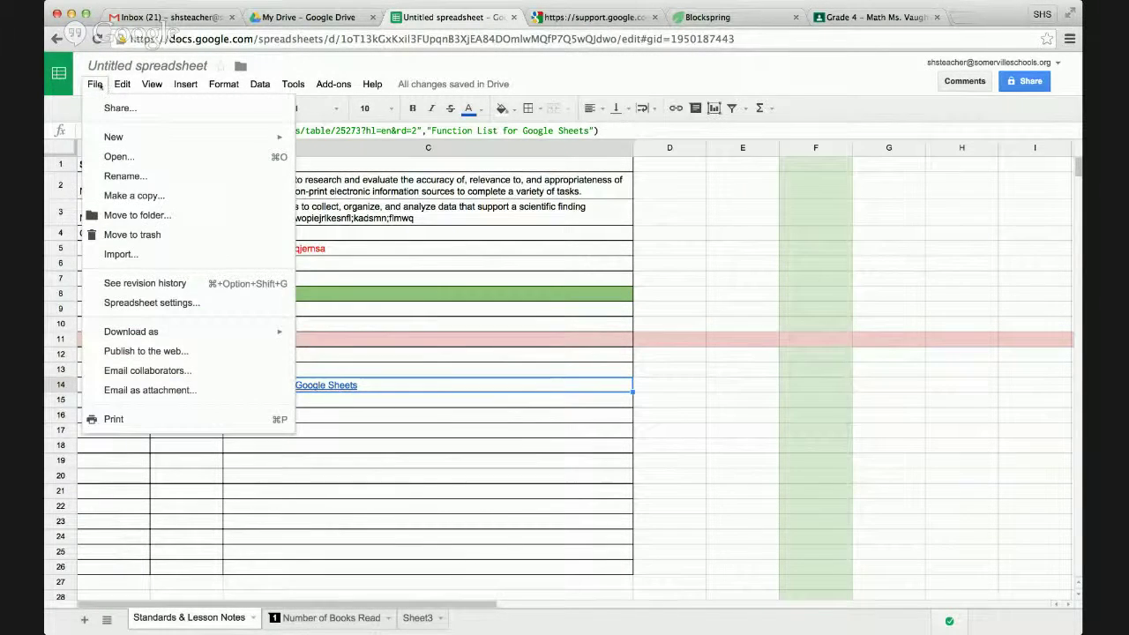
{"action": "mouse_move", "coordinate": [159, 88]}
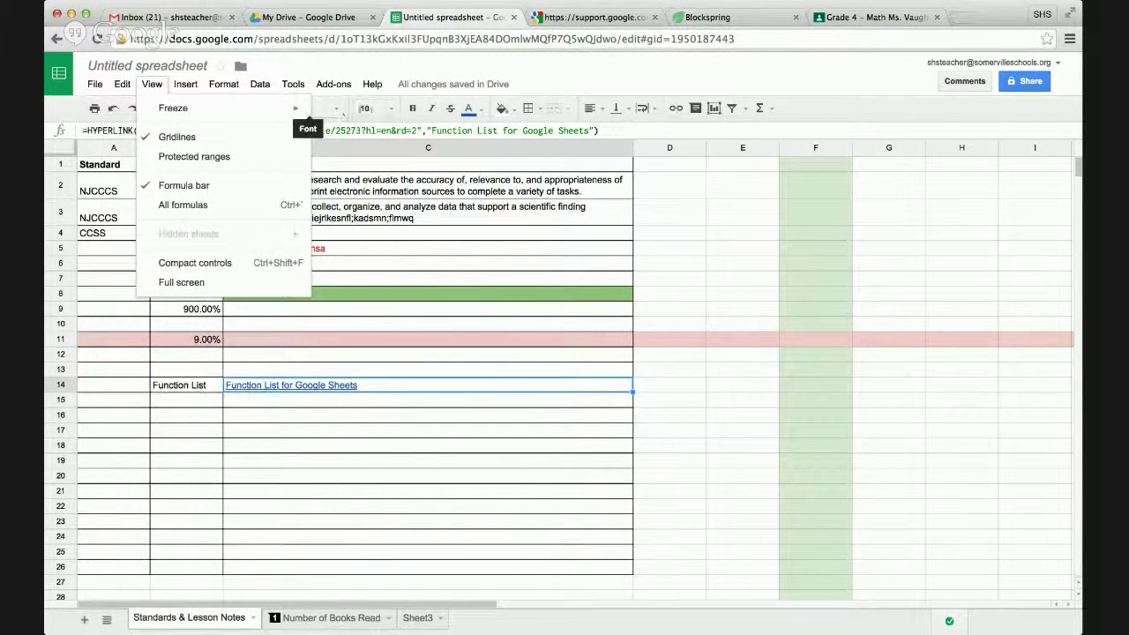
{"action": "mouse_move", "coordinate": [92, 86]}
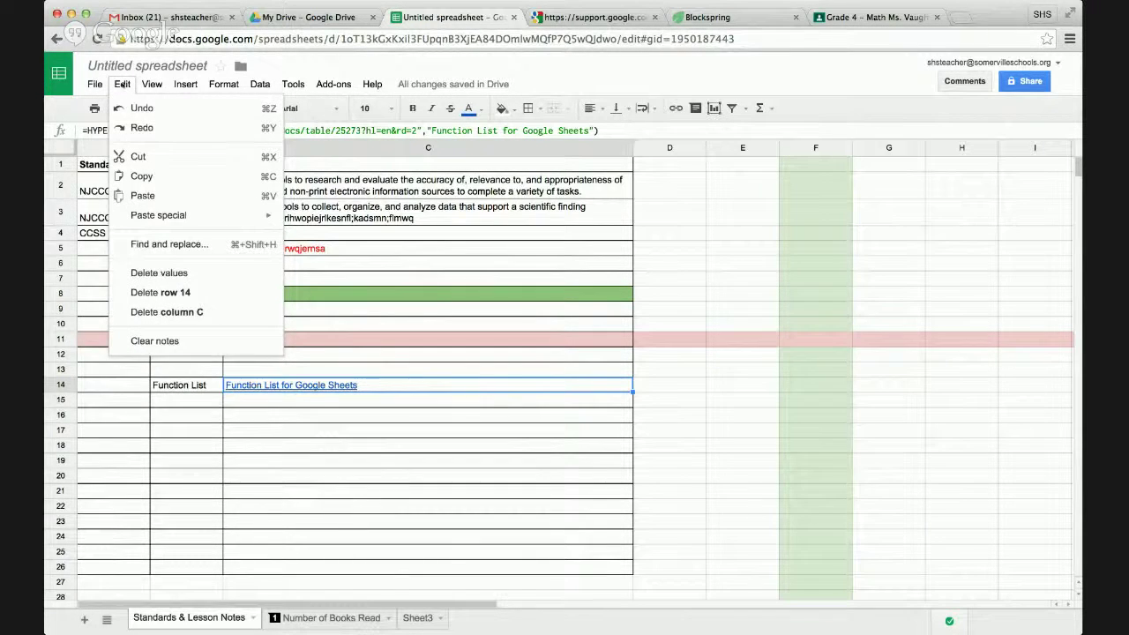
{"action": "left_click", "coordinate": [323, 65]}
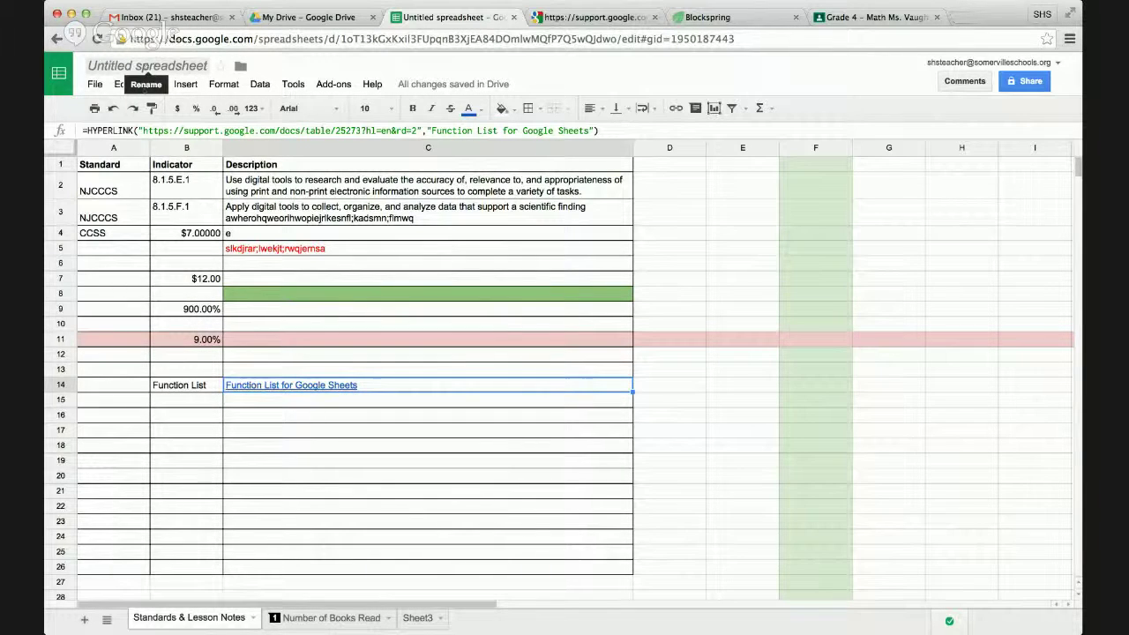
- Rename the spreadsheet as "Google Sheet Intro with Book Assignment"
{"action": "left_click", "coordinate": [146, 65]}
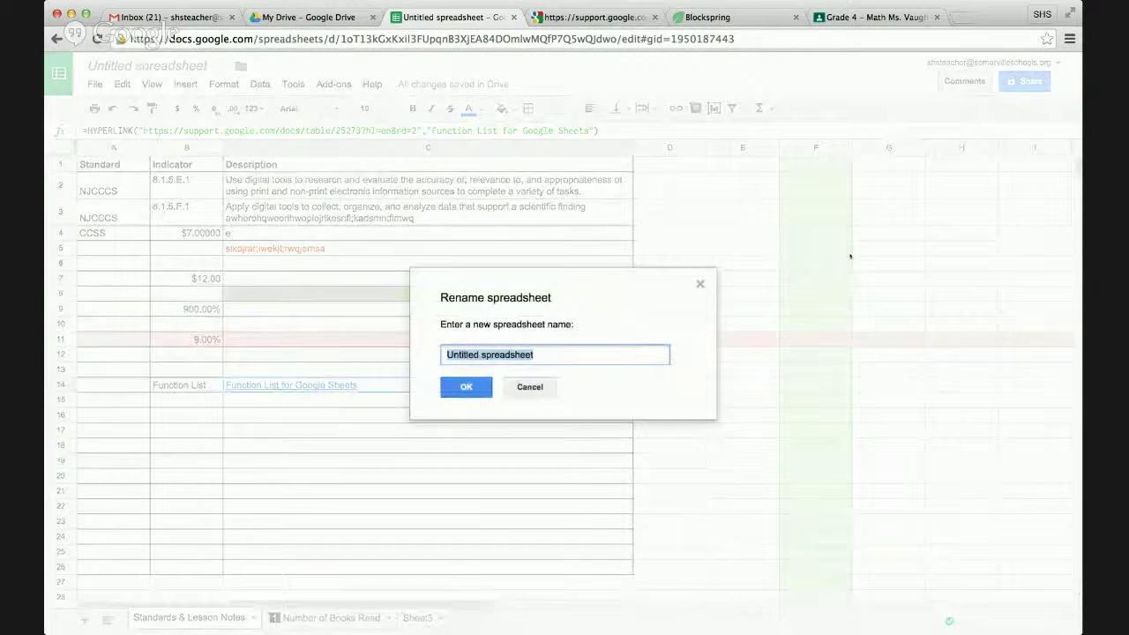
{"action": "type", "text": "Google S"}
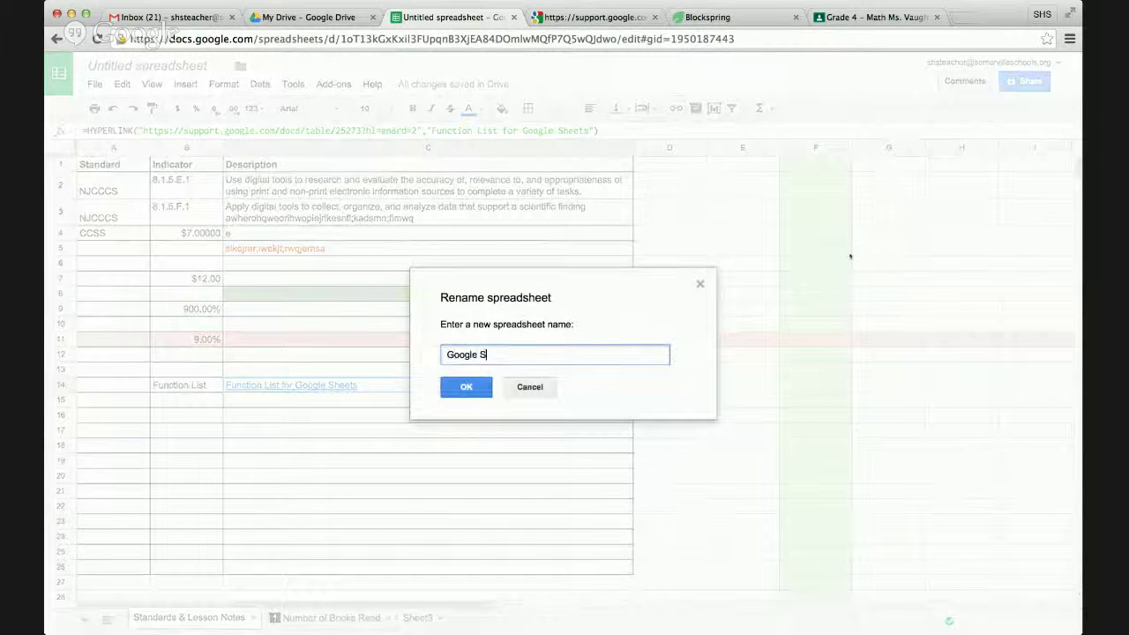
{"action": "type", "text": "heet Int"}
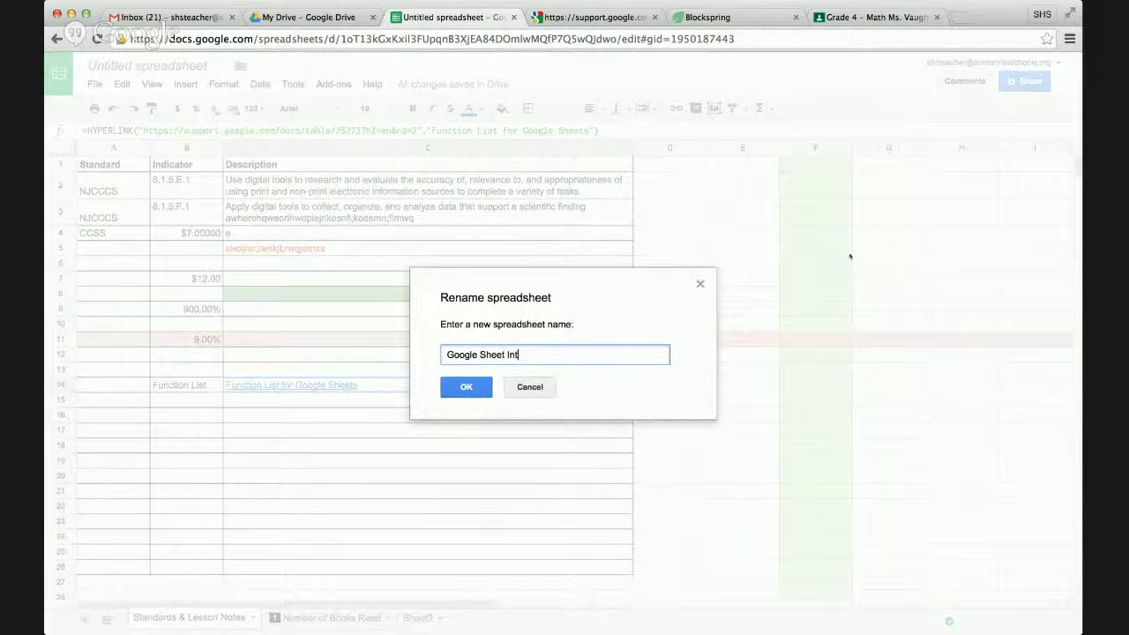
{"action": "type", "text": "ro with Book Assignment"}
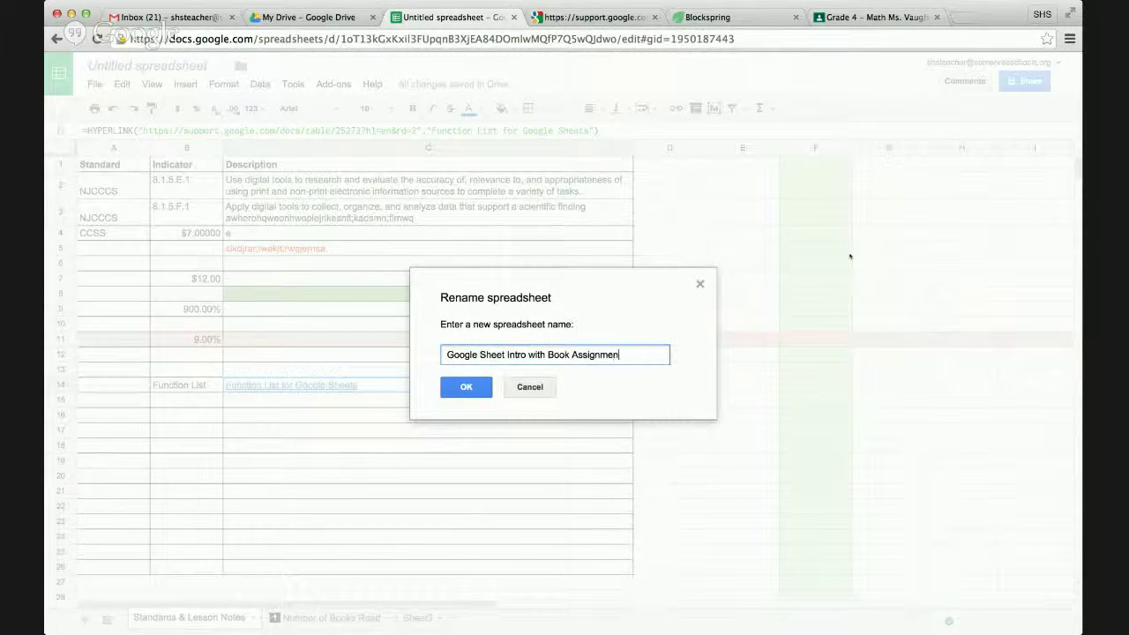
{"action": "key", "text": "Return"}
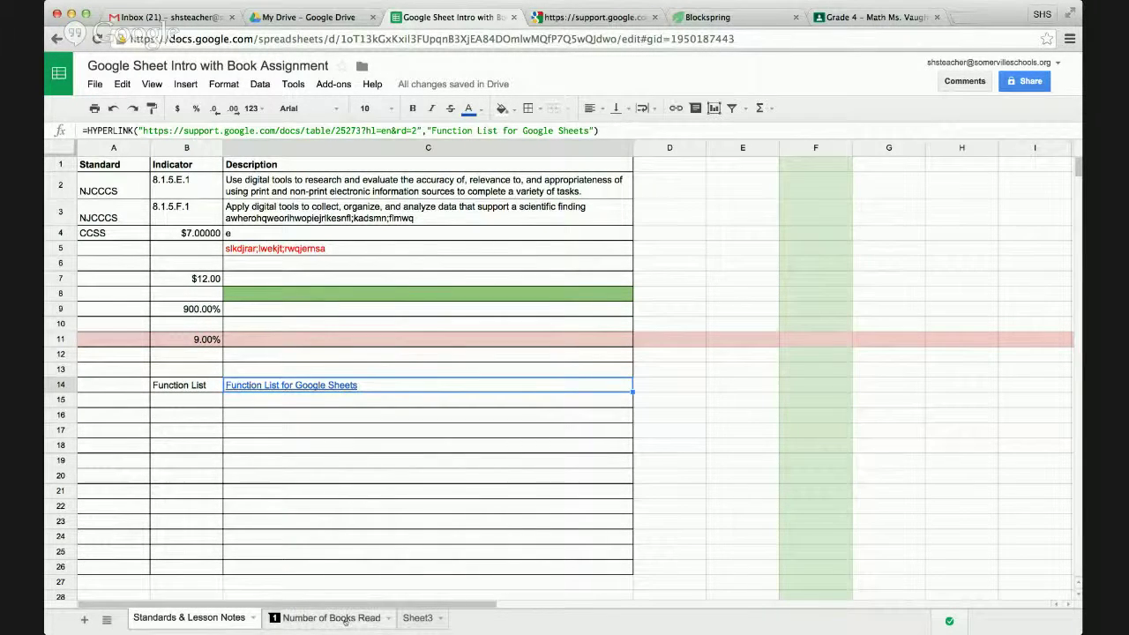
- View the Sheet3, Standards & Lesson Notes and Number of Books Read sheets in turn
{"action": "left_click", "coordinate": [419, 619]}
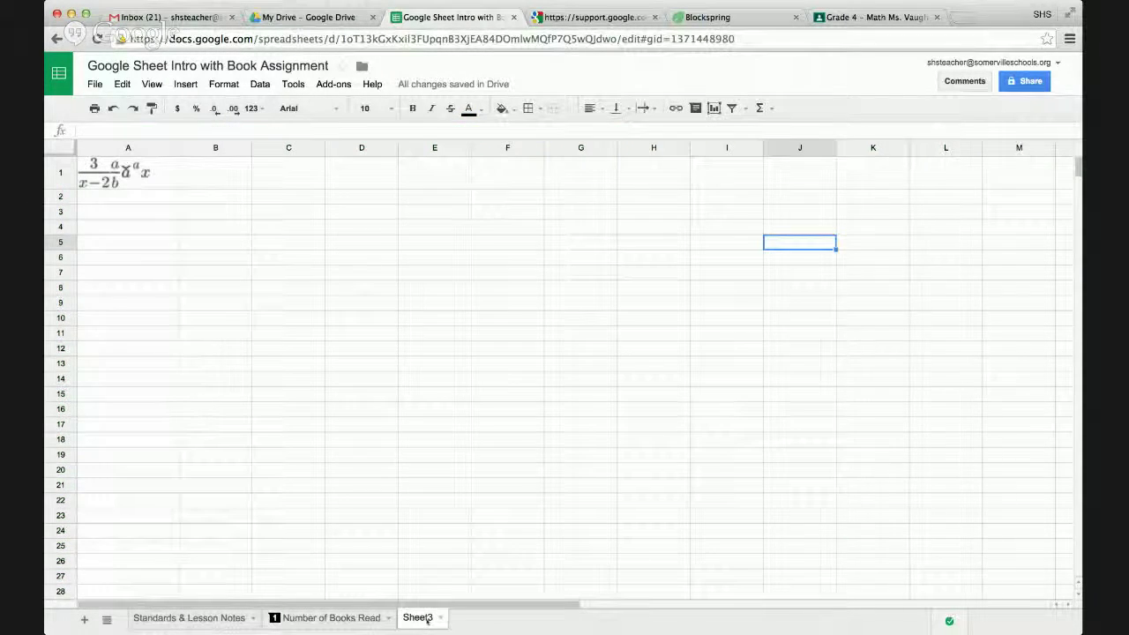
{"action": "left_click", "coordinate": [201, 624]}
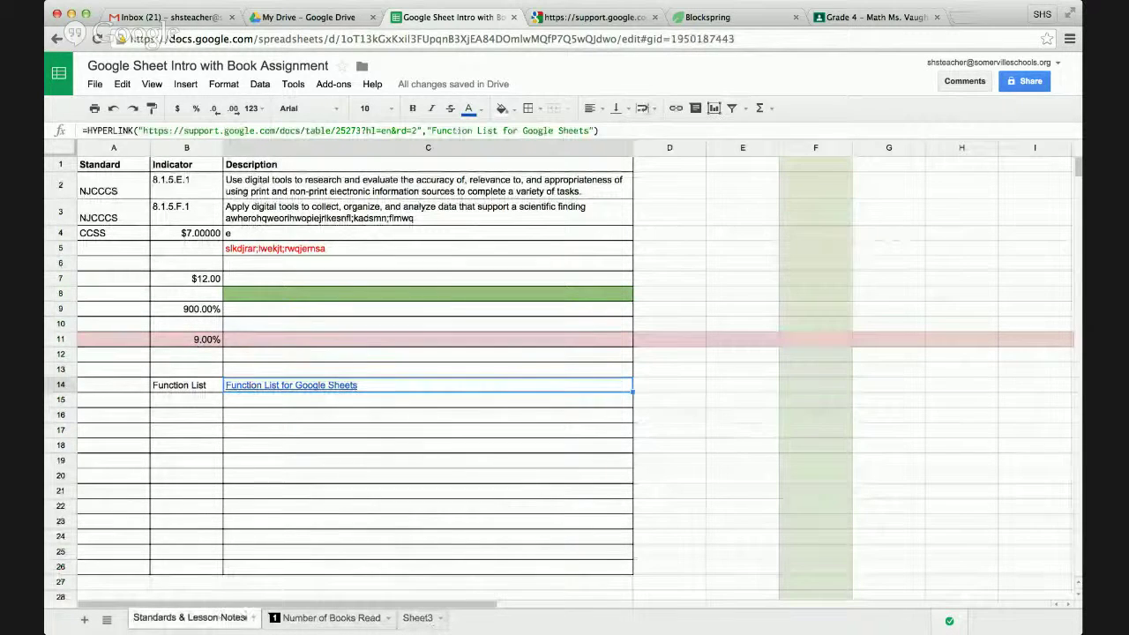
{"action": "left_click", "coordinate": [331, 618]}
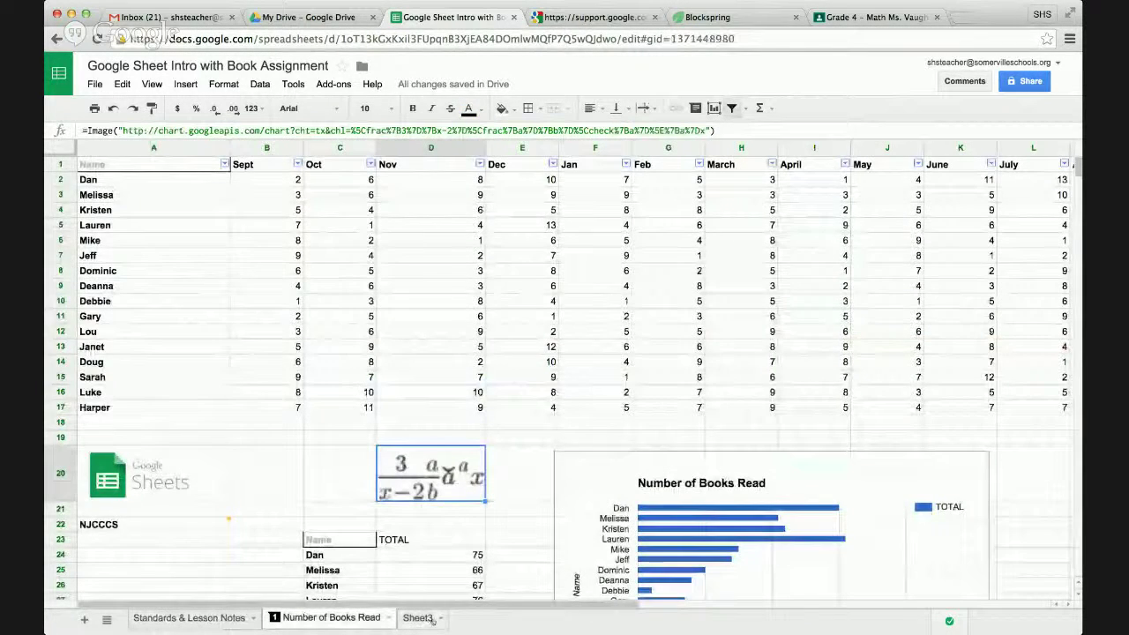
{"action": "left_click", "coordinate": [425, 620]}
- Add a new sheet directly after Standards & Lesson Notes and name it "New #of Books Read"
{"action": "left_click", "coordinate": [189, 619]}
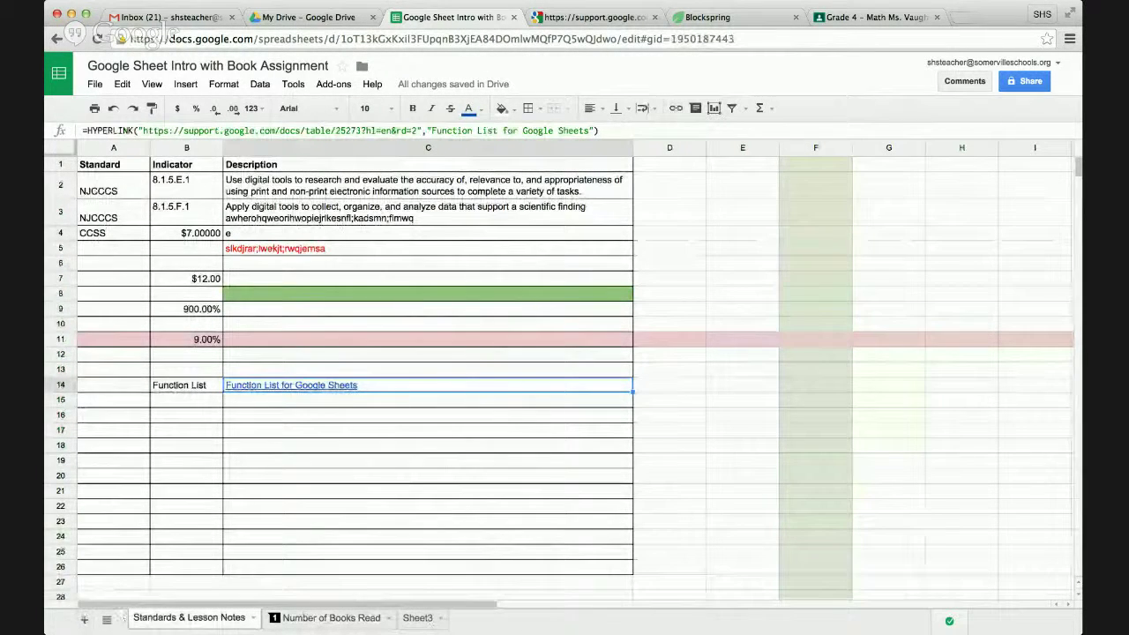
{"action": "left_click", "coordinate": [84, 620]}
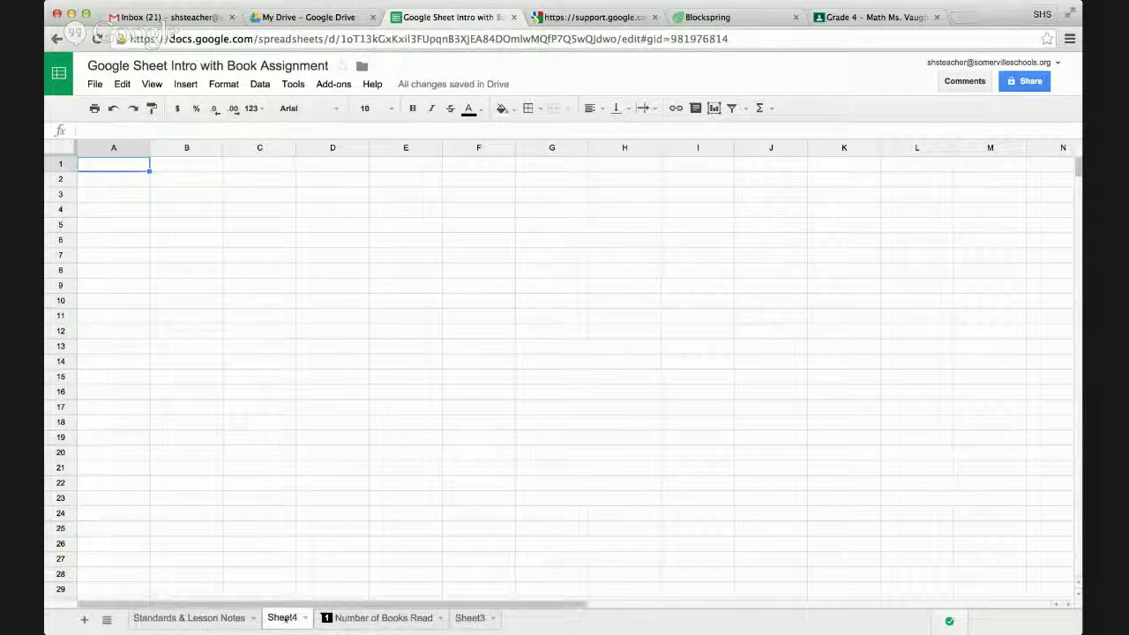
{"action": "right_click", "coordinate": [285, 619]}
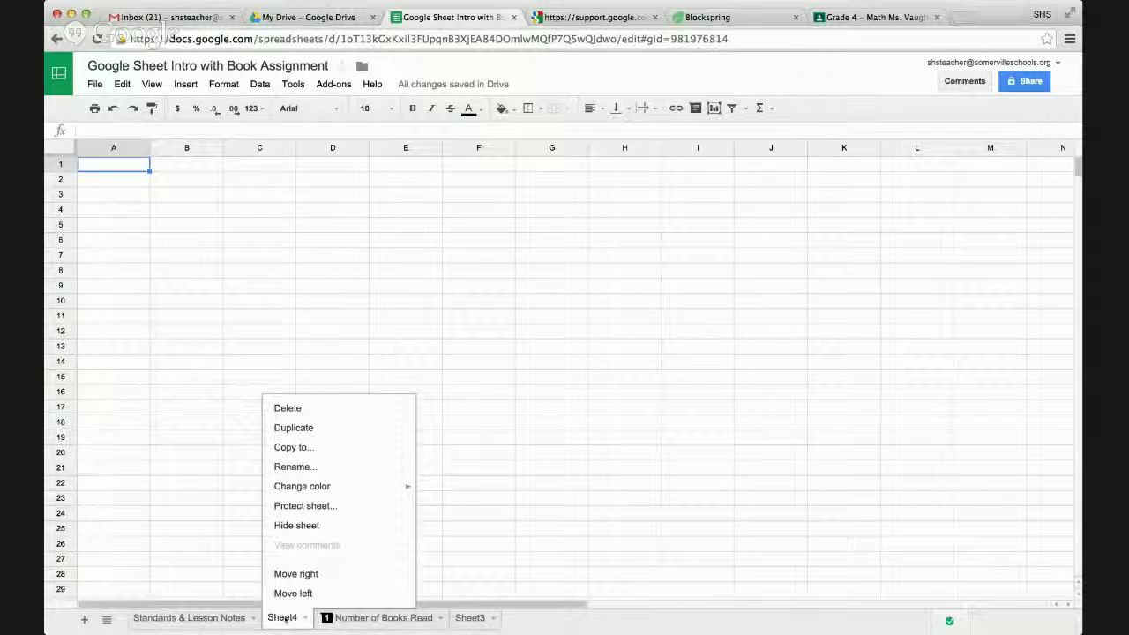
{"action": "left_click", "coordinate": [308, 468]}
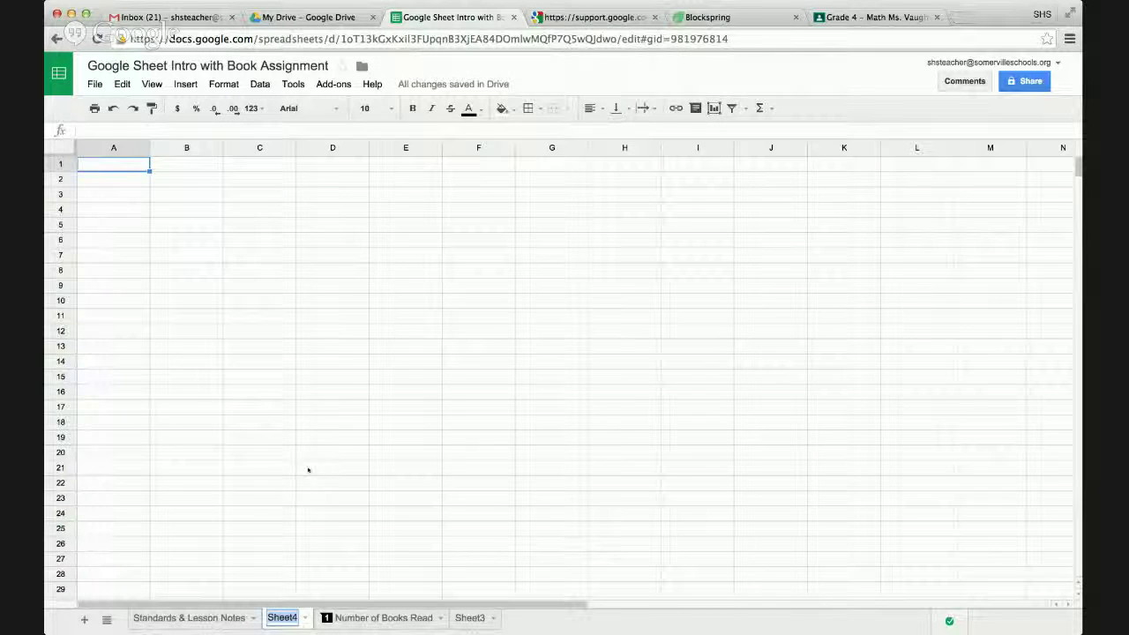
{"action": "type", "text": "New "}
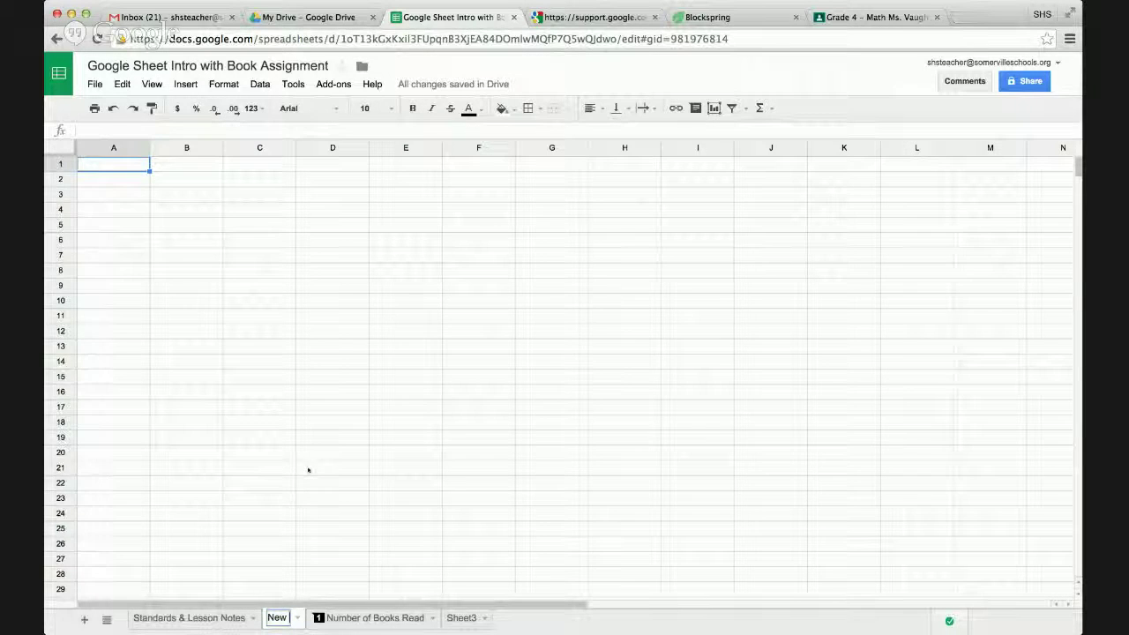
{"action": "type", "text": "#of"}
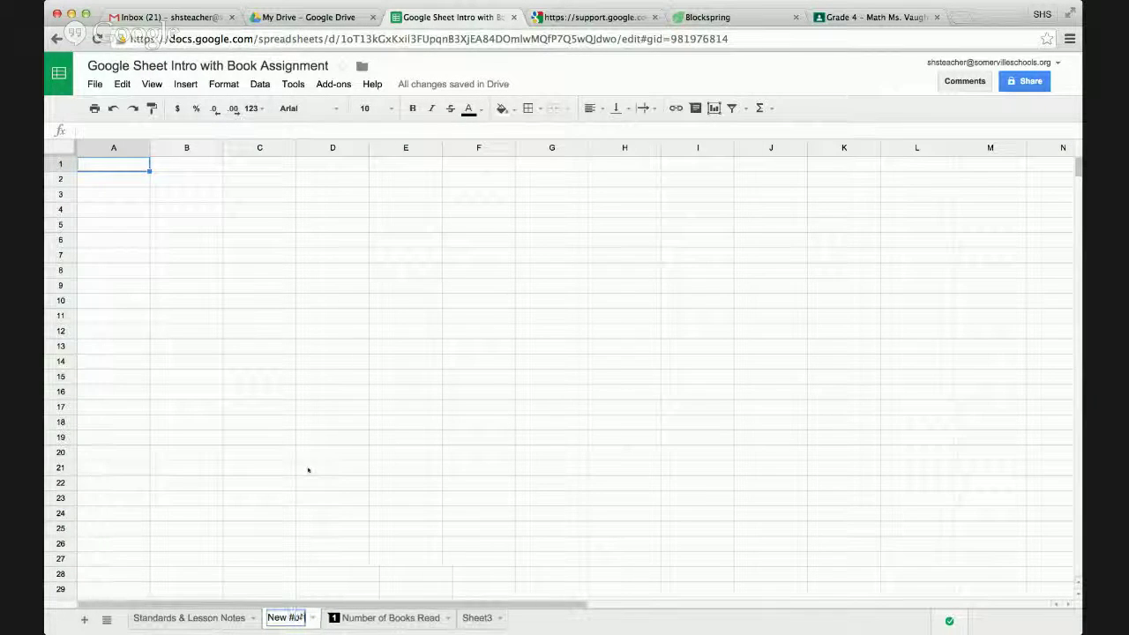
{"action": "type", "text": " Book"}
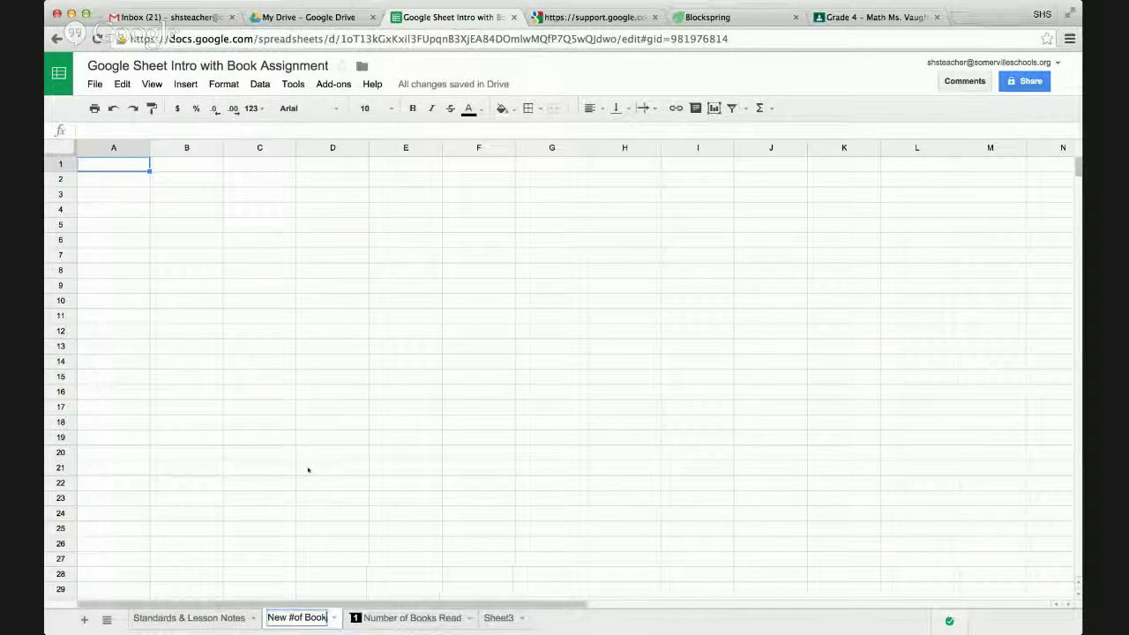
{"action": "type", "text": "s Read"}
{"action": "key", "text": "Return"}
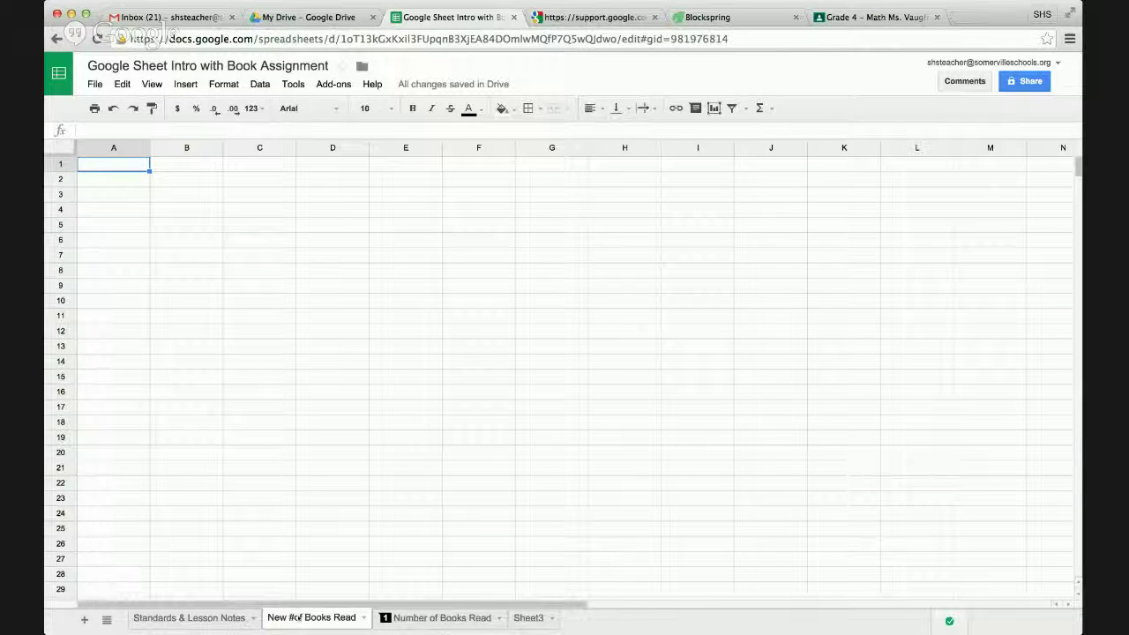
- Move the New #of Books Read sheet between Number of Books Read and Sheet3
{"action": "left_click_drag", "start_coordinate": [300, 618], "coordinate": [468, 621]}
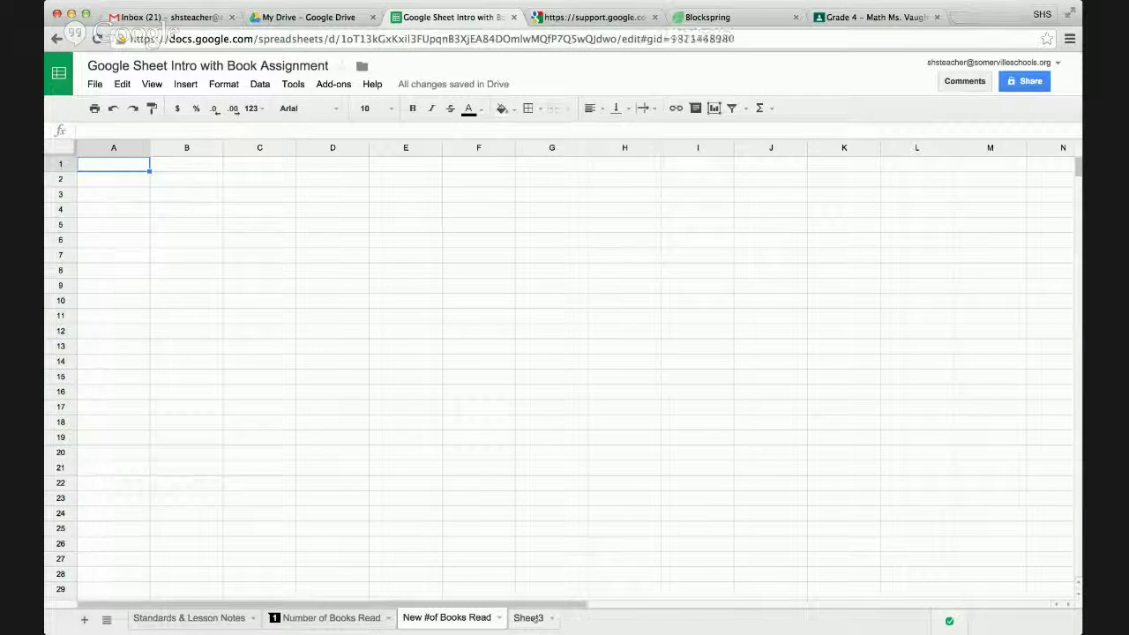
- Review the sheet options available for Sheet3 and the list of all sheets in the file
{"action": "left_click", "coordinate": [533, 618]}
{"action": "left_click", "coordinate": [533, 618]}
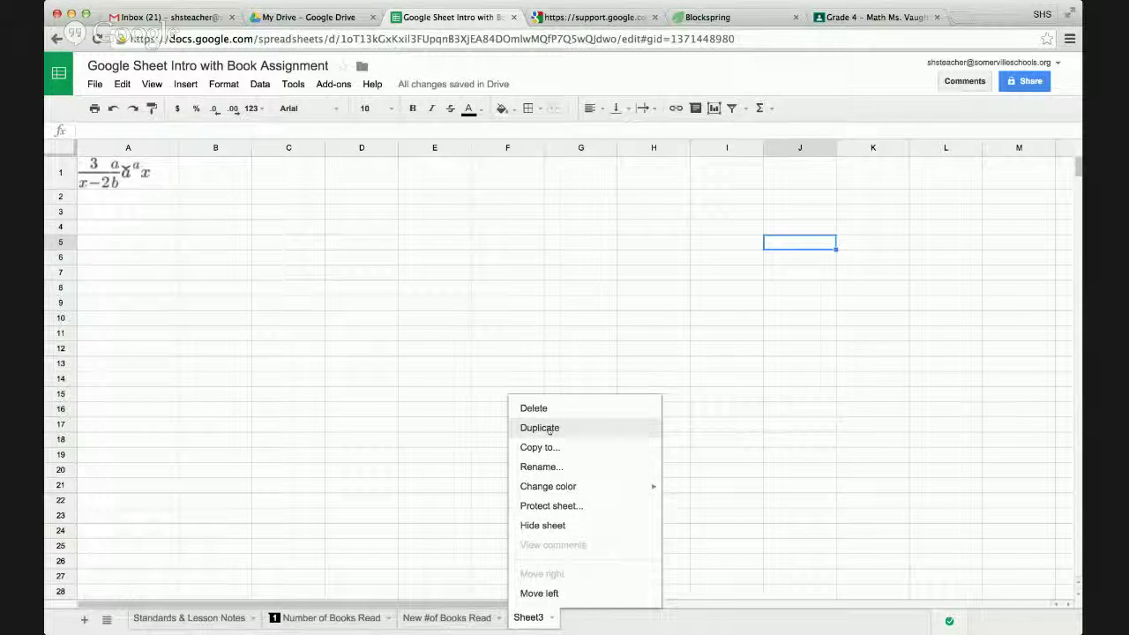
{"action": "left_click", "coordinate": [388, 442]}
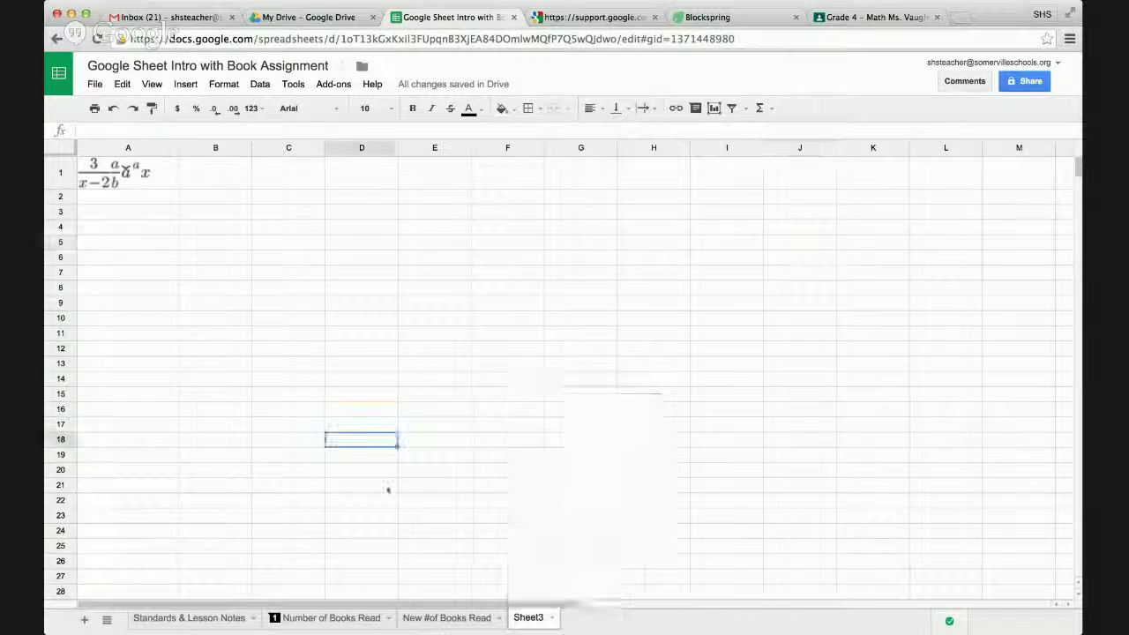
{"action": "left_click", "coordinate": [107, 620]}
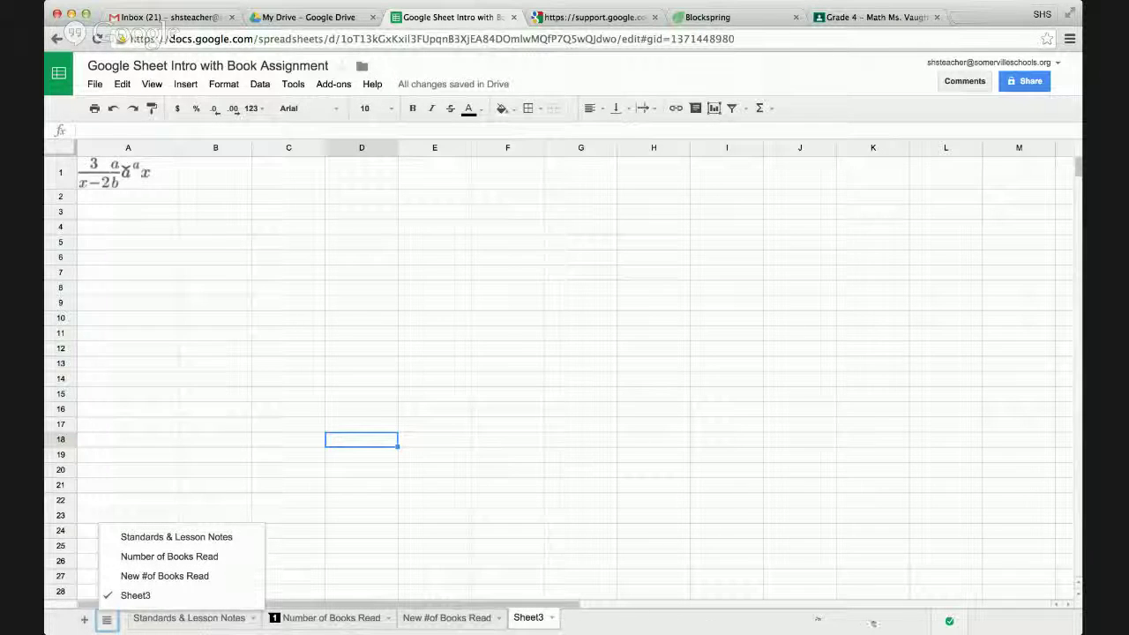
{"action": "left_click", "coordinate": [231, 454]}
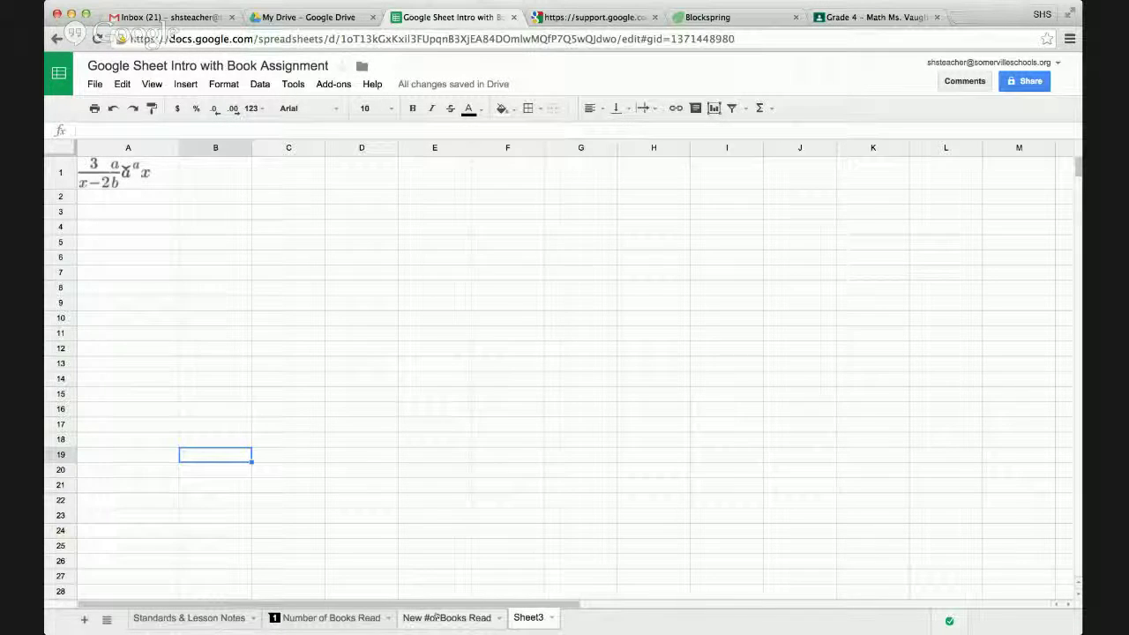
- On the Number of Books Read sheet, delete the equation image in cell D20 and narrow columns D and A
{"action": "left_click", "coordinate": [340, 620]}
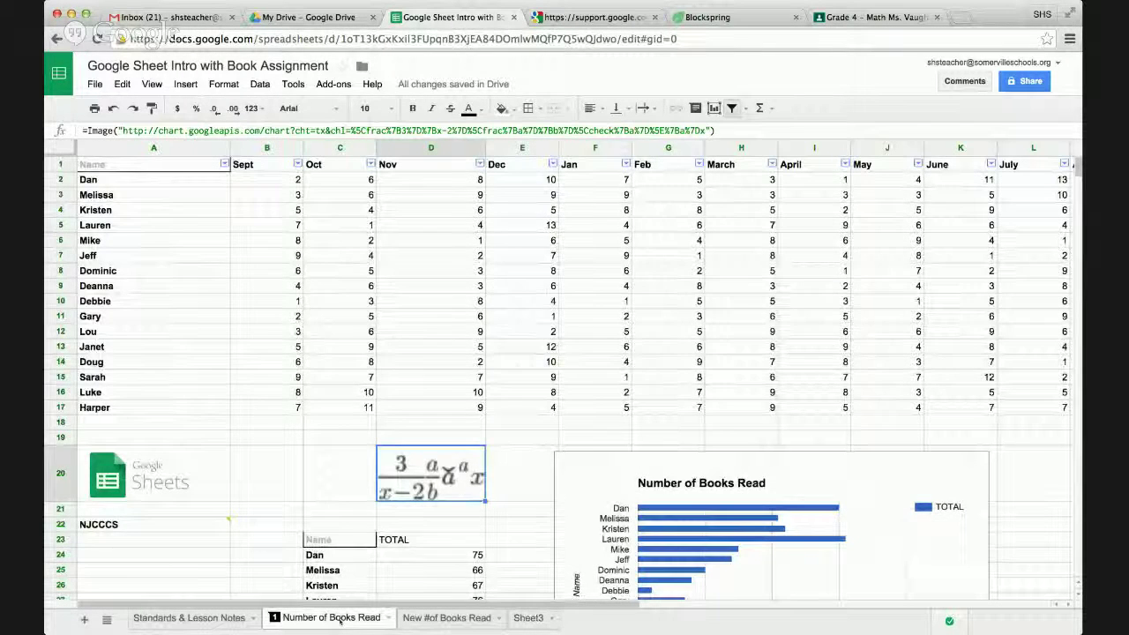
{"action": "key", "text": "Delete"}
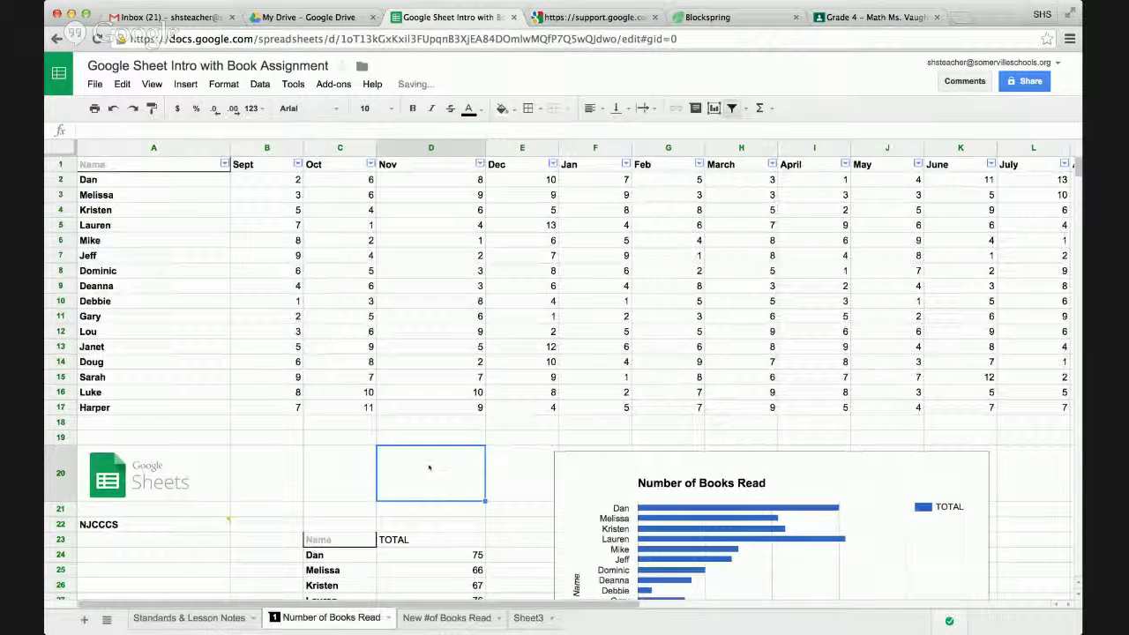
{"action": "key", "text": "Right"}
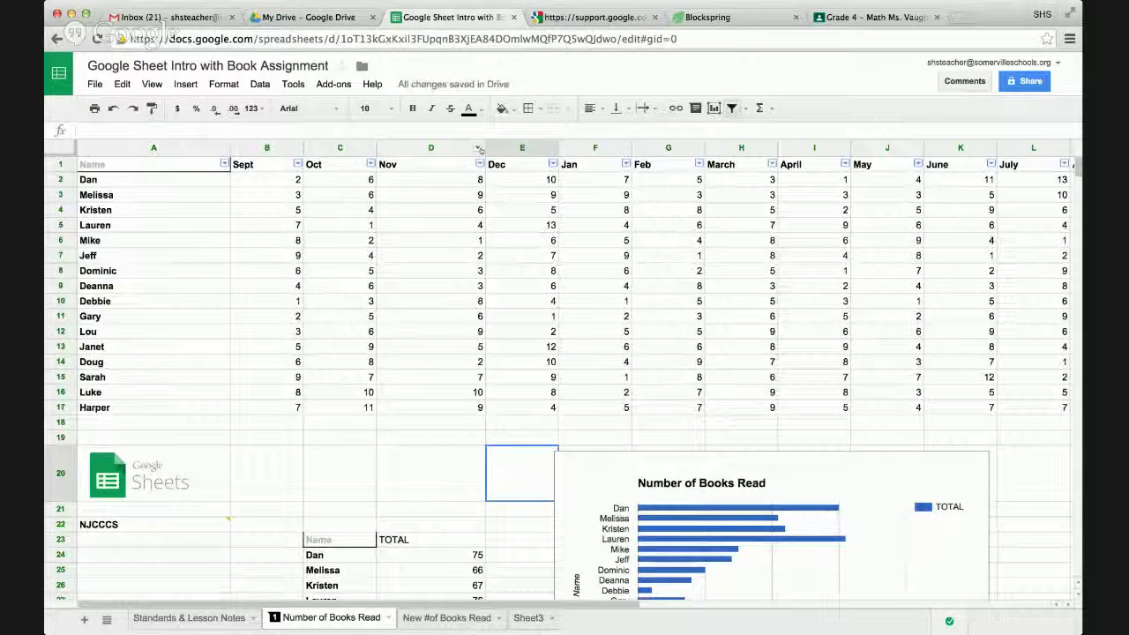
{"action": "left_click_drag", "start_coordinate": [484, 147], "coordinate": [442, 300]}
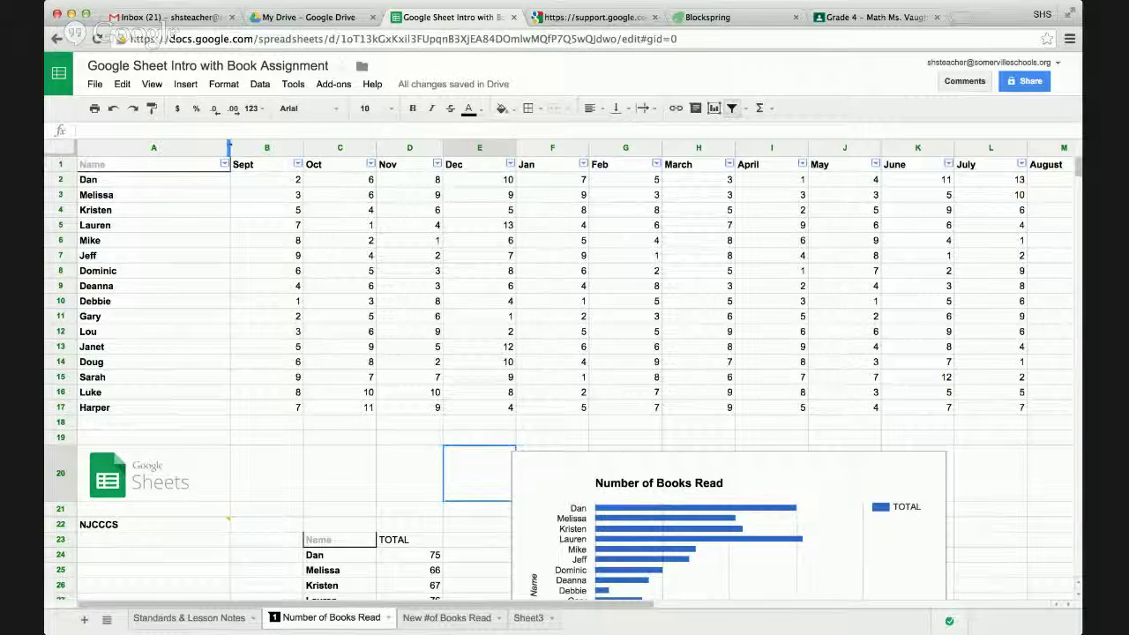
{"action": "left_click_drag", "start_coordinate": [229, 148], "coordinate": [196, 147]}
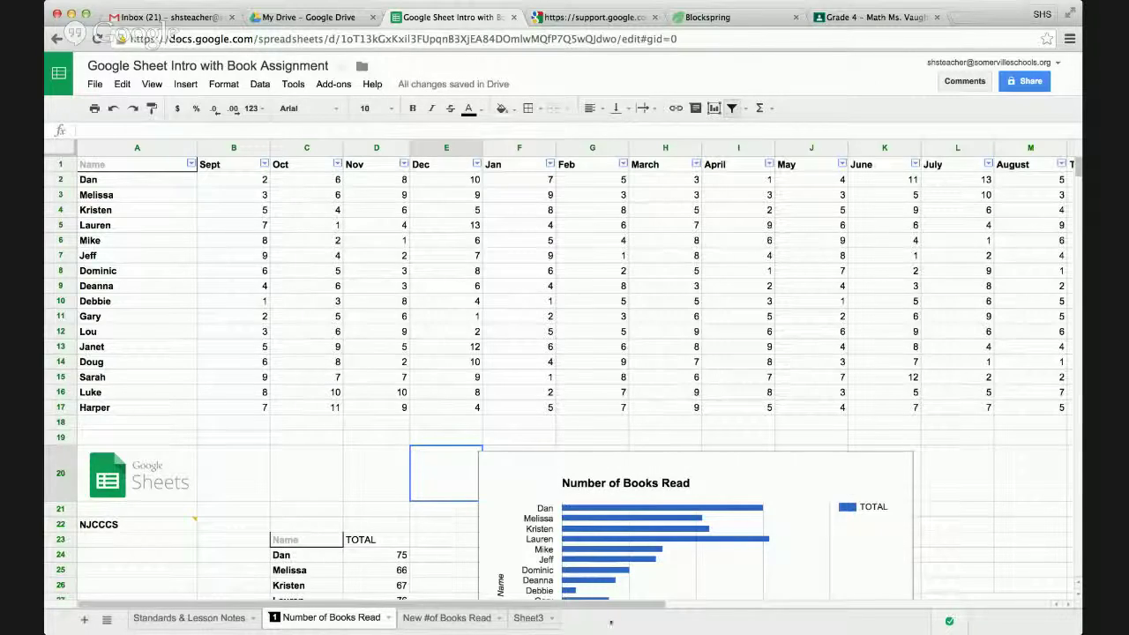
- Copy the names and monthly counts in A1:M17 and paste them into the New #of Books Read sheet starting at cell A1
{"action": "left_click_drag", "start_coordinate": [616, 605], "coordinate": [786, 609]}
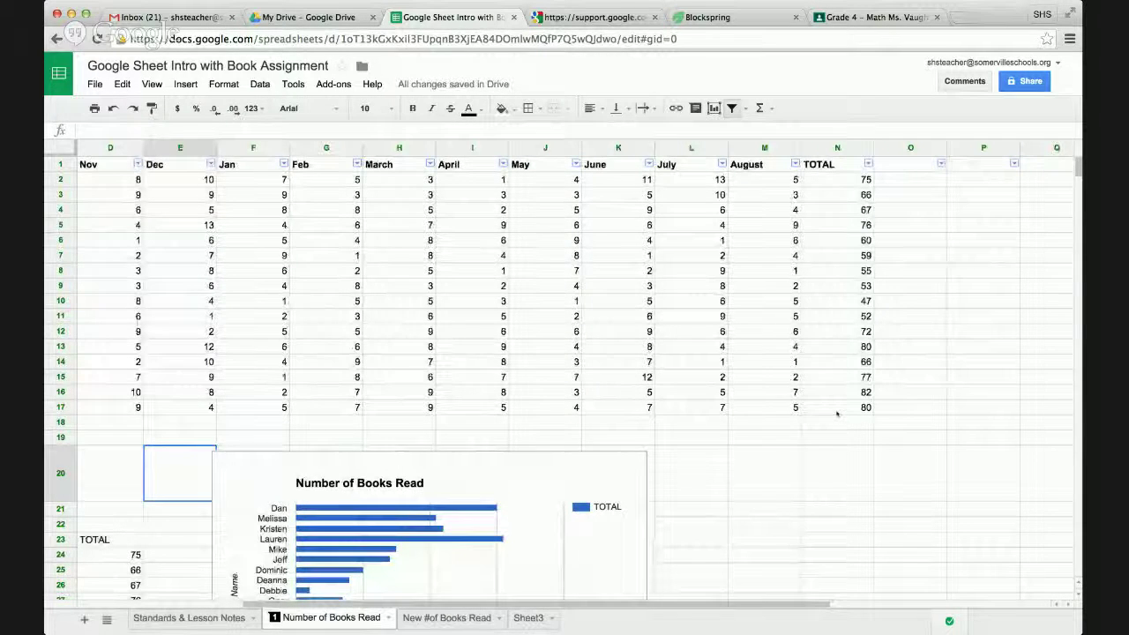
{"action": "scroll", "coordinate": [836, 411], "scroll_direction": "down", "scroll_amount": 4}
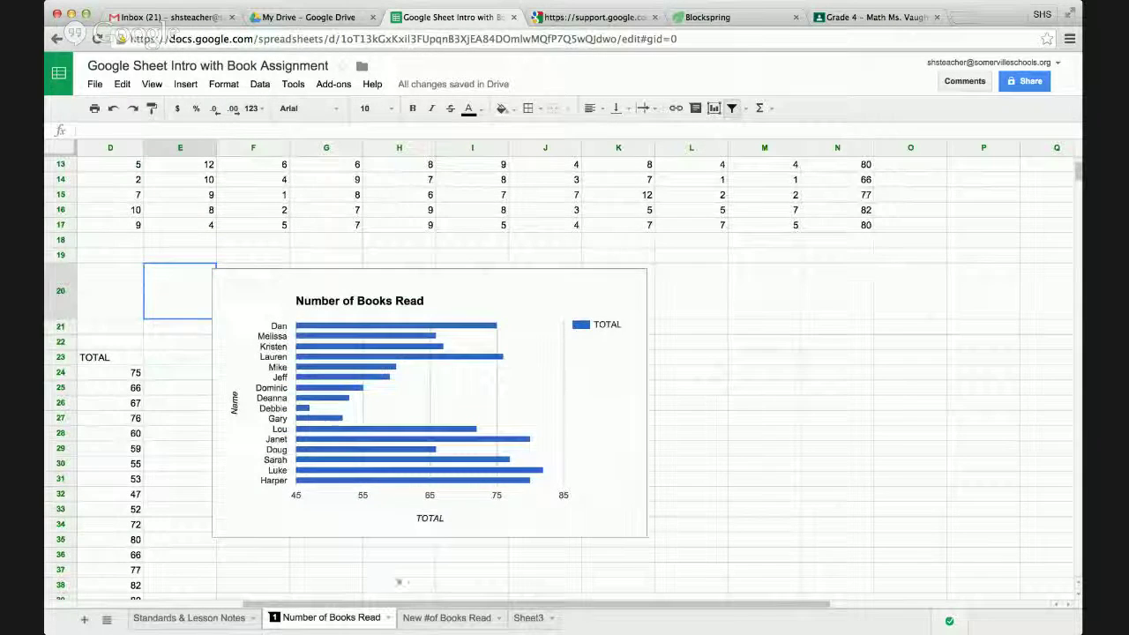
{"action": "left_click_drag", "start_coordinate": [399, 605], "coordinate": [79, 603]}
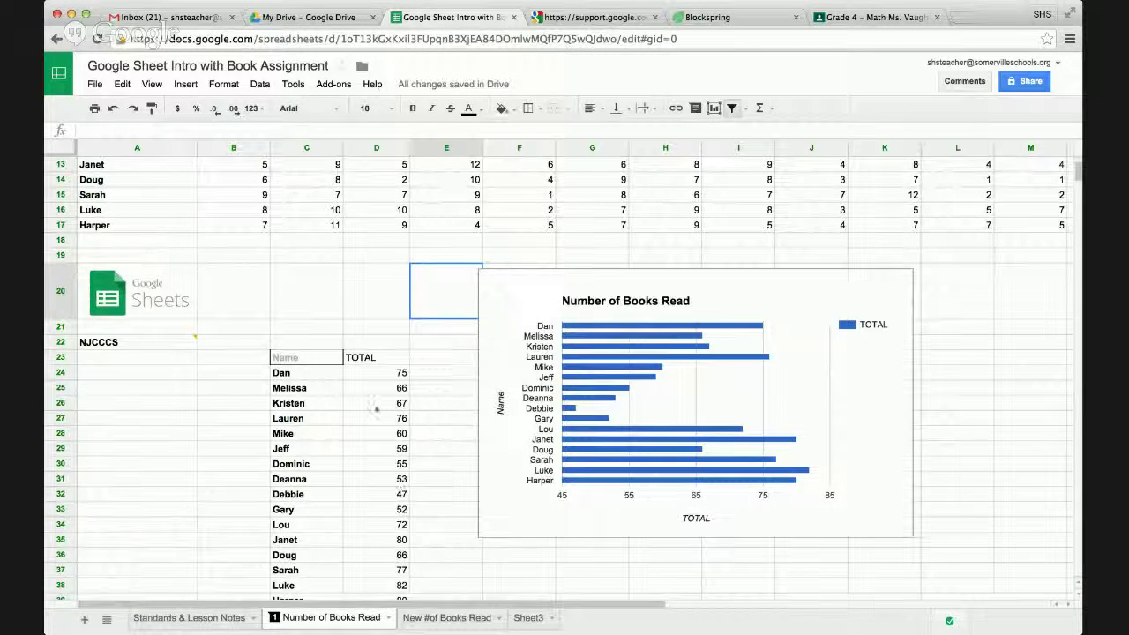
{"action": "scroll", "coordinate": [375, 410], "scroll_direction": "up", "scroll_amount": 4}
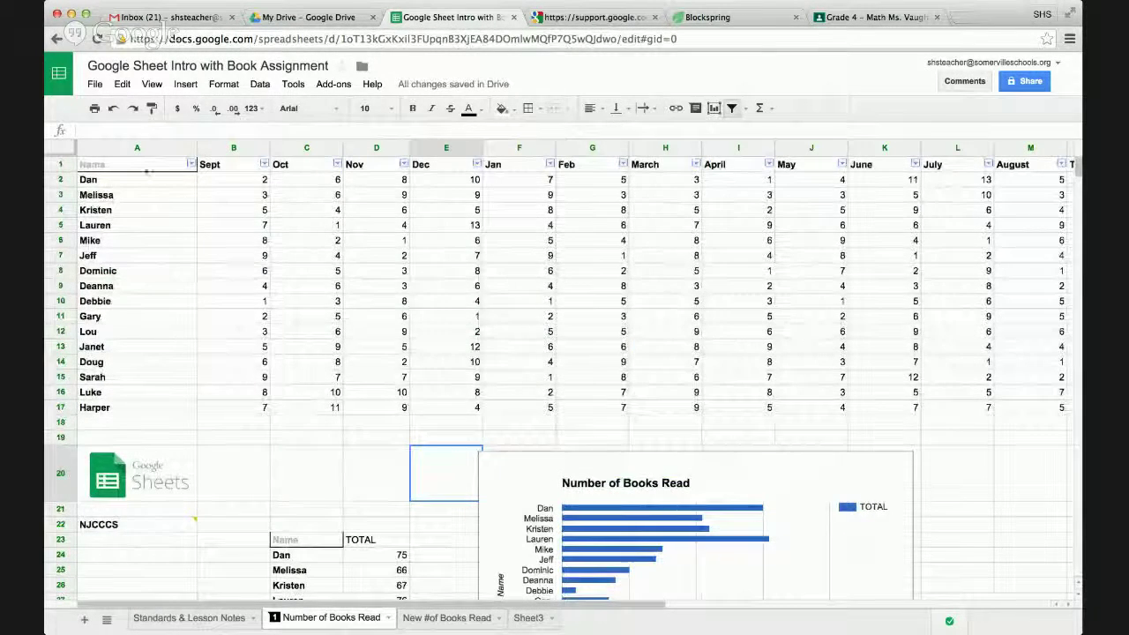
{"action": "left_click_drag", "start_coordinate": [133, 165], "coordinate": [1044, 405]}
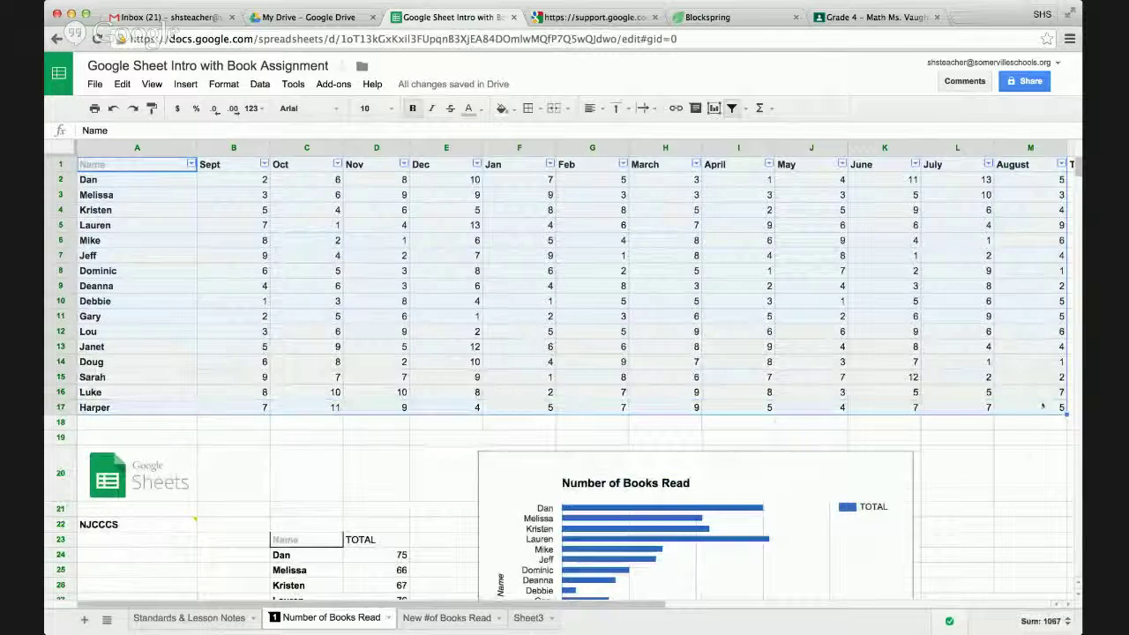
{"action": "key", "text": "ctrl+c"}
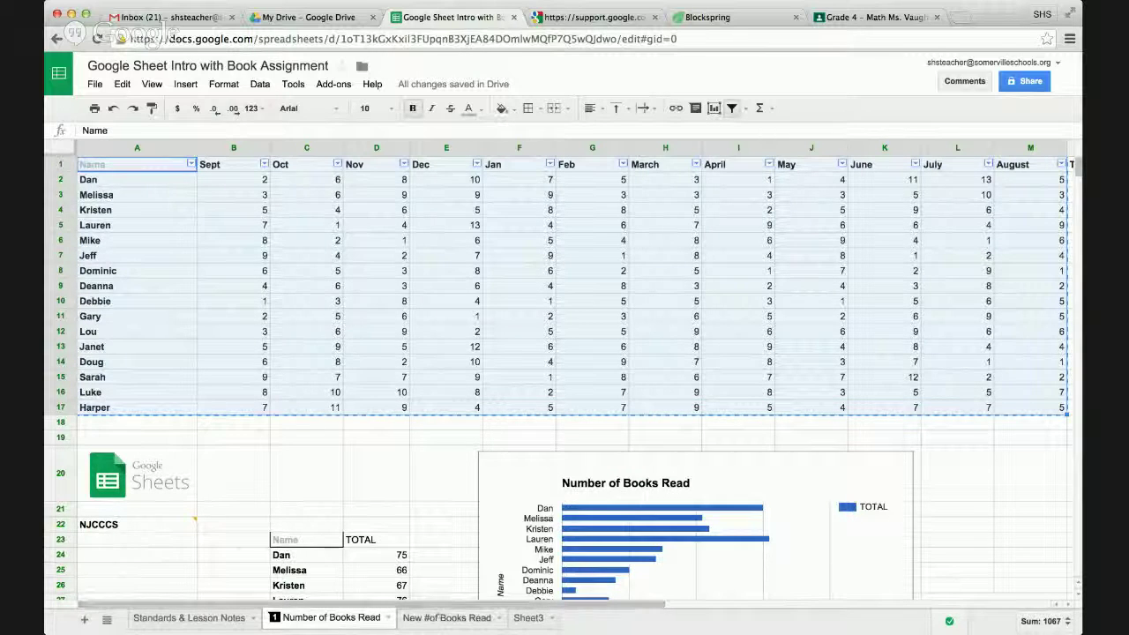
{"action": "left_click", "coordinate": [448, 619]}
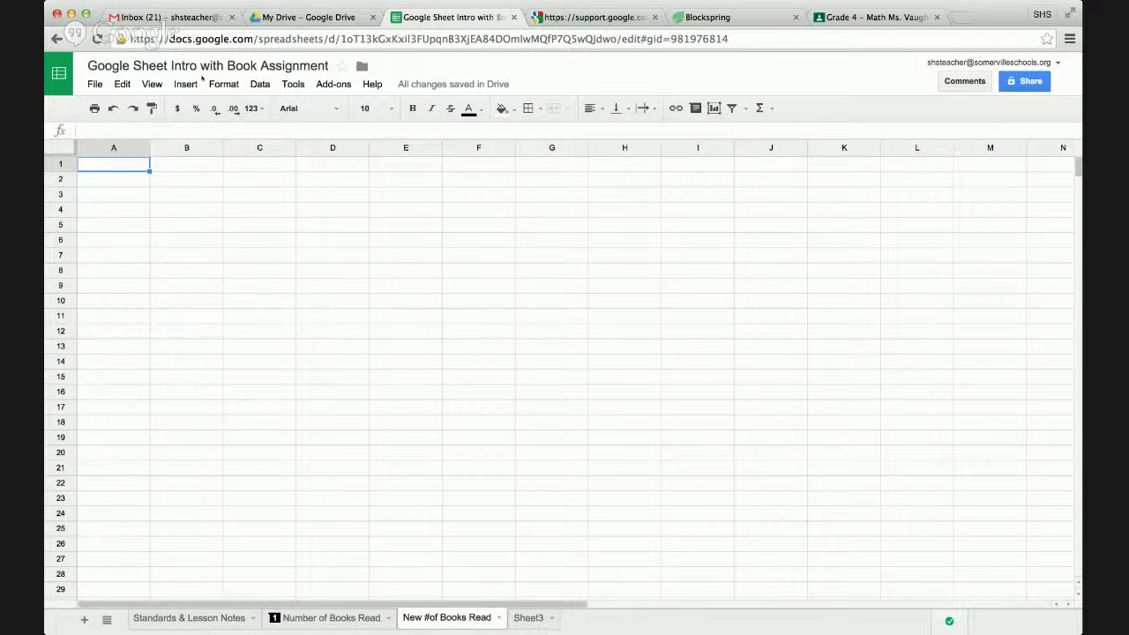
{"action": "key", "text": "super+v"}
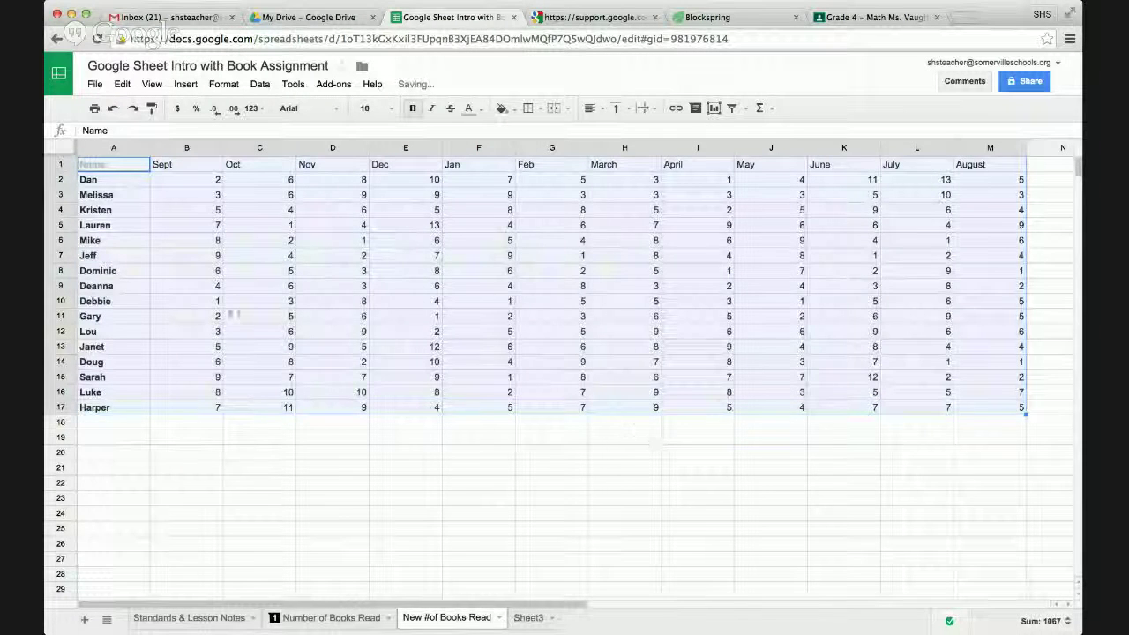
- Make all the month headings in row 1 of the New #of Books Read sheet bold
{"action": "left_click", "coordinate": [61, 164]}
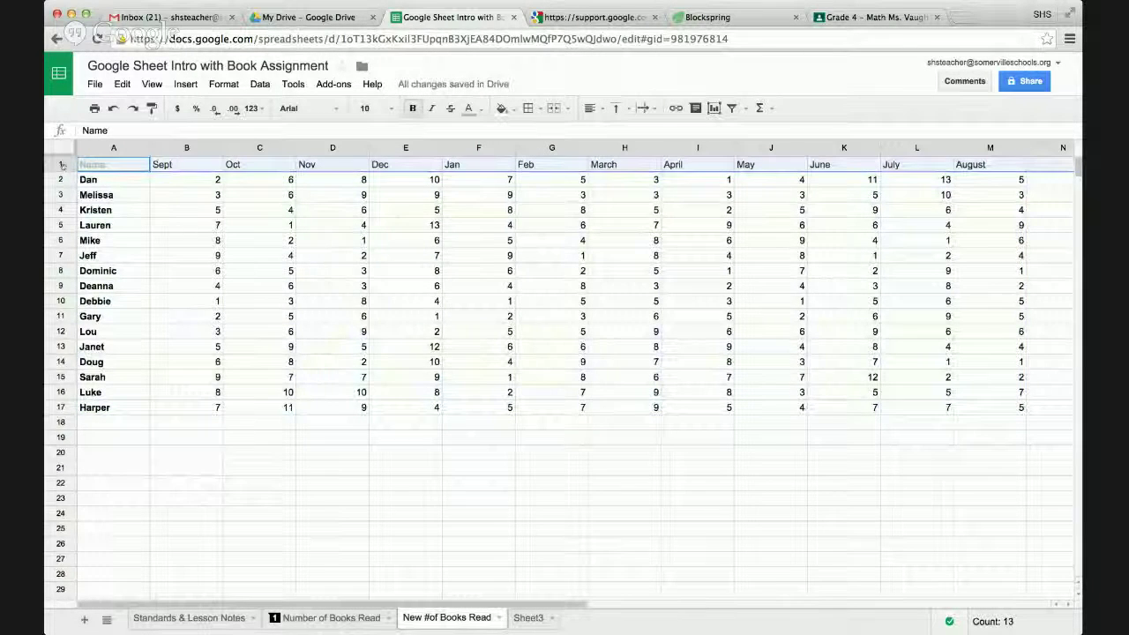
{"action": "left_click", "coordinate": [187, 255]}
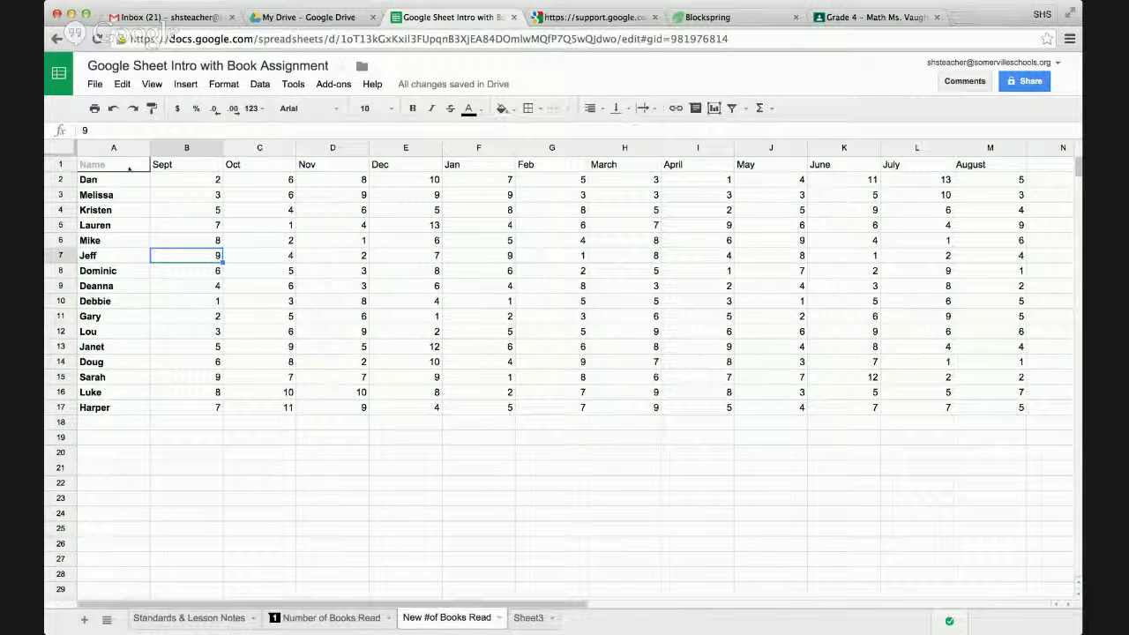
{"action": "key", "text": "ctrl+Home"}
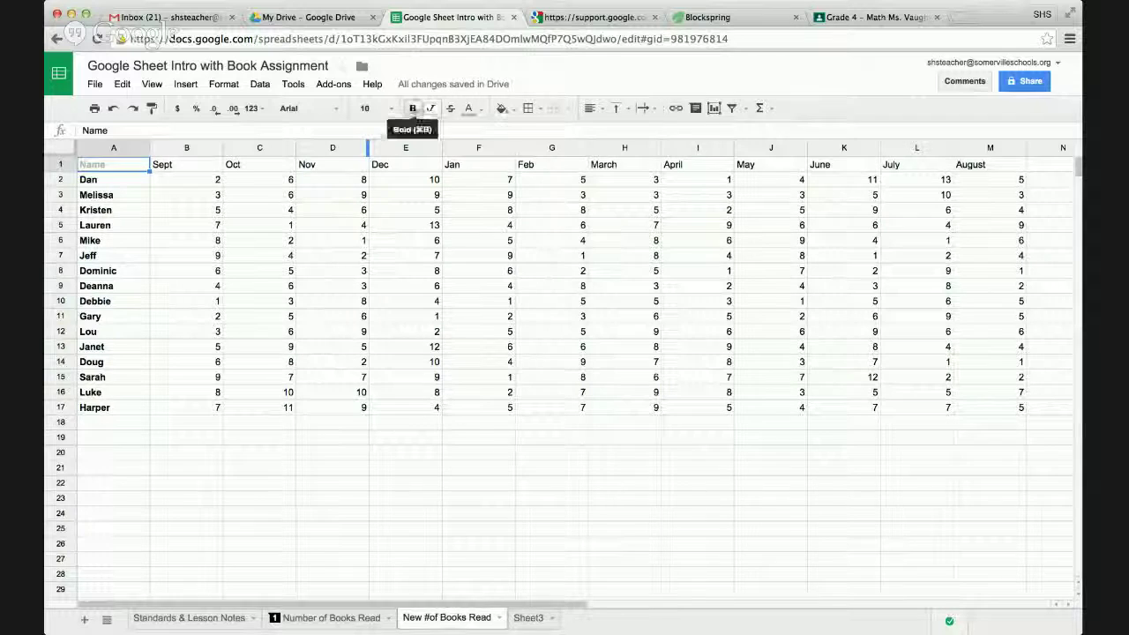
{"action": "key", "text": "Right"}
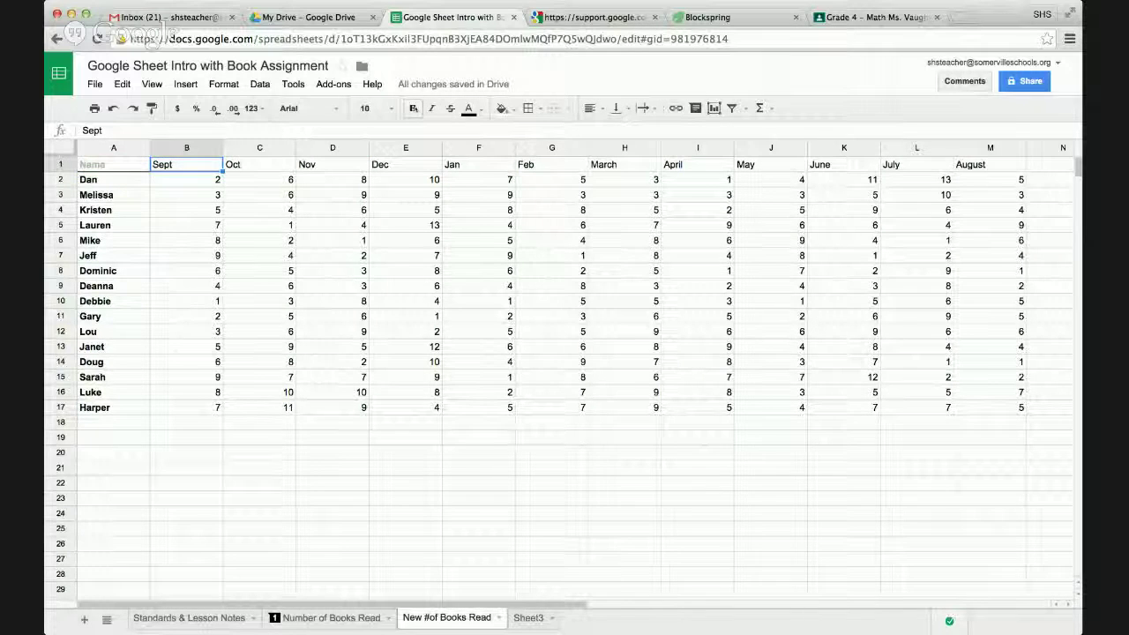
{"action": "left_click", "coordinate": [412, 109]}
{"action": "left_click", "coordinate": [259, 239]}
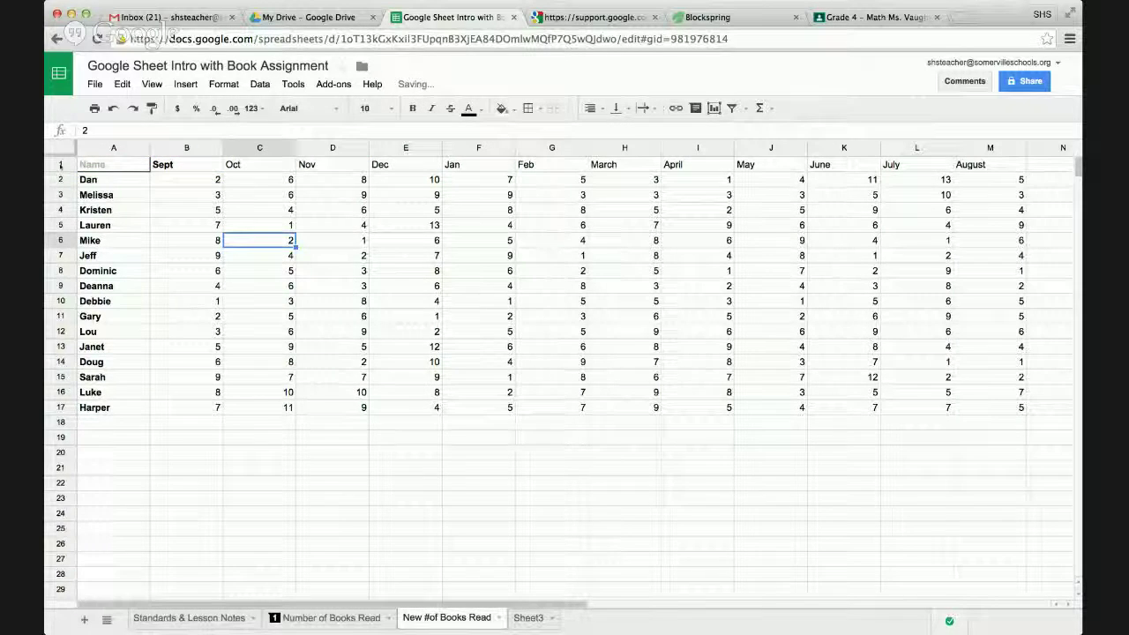
{"action": "left_click", "coordinate": [60, 164]}
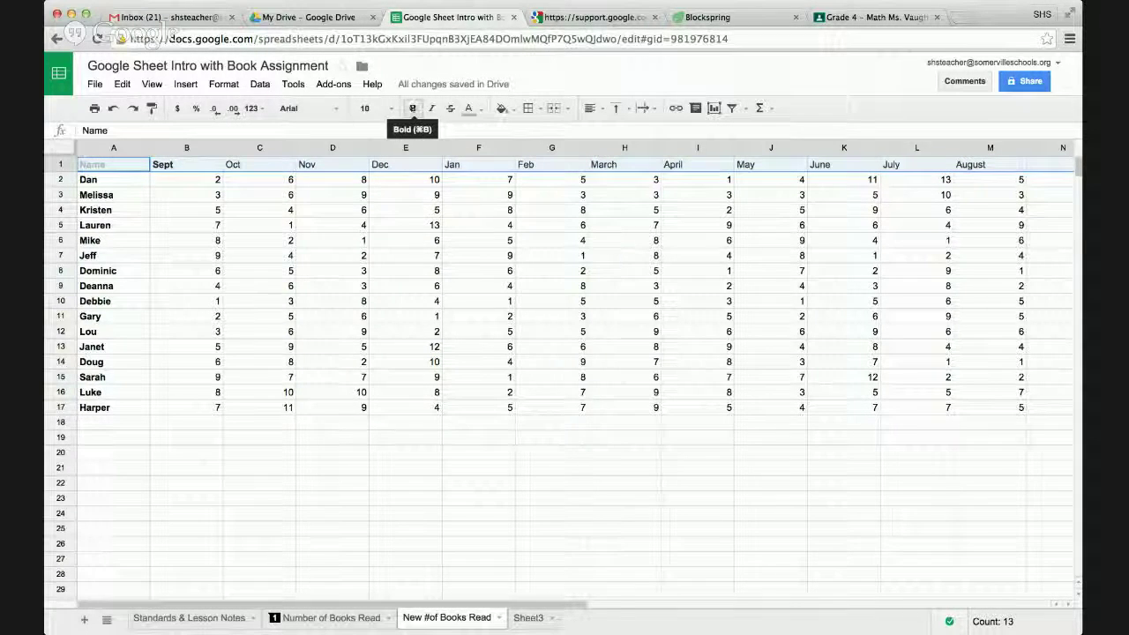
{"action": "left_click", "coordinate": [412, 107]}
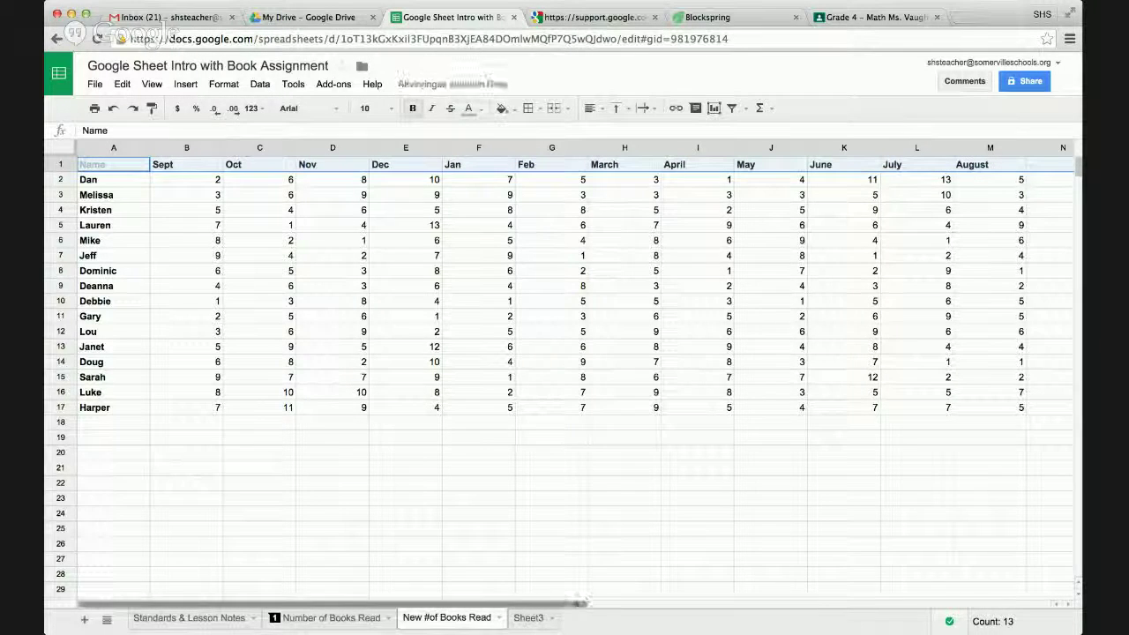
- Narrow the Sept, Oct and Nov columns one at a time
{"action": "left_click", "coordinate": [174, 149]}
{"action": "mouse_move", "coordinate": [175, 147]}
{"action": "left_mouse_down"}
{"action": "mouse_move", "coordinate": [219, 145]}
{"action": "mouse_move", "coordinate": [175, 141]}
{"action": "mouse_move", "coordinate": [185, 146]}
{"action": "left_mouse_up"}
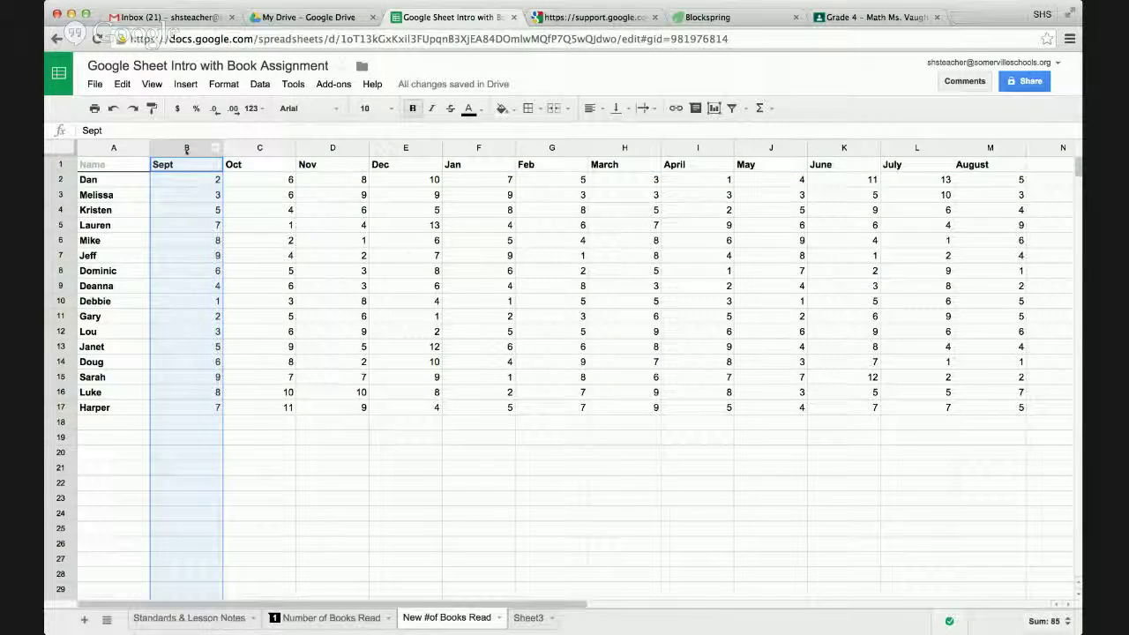
{"action": "left_click", "coordinate": [274, 210]}
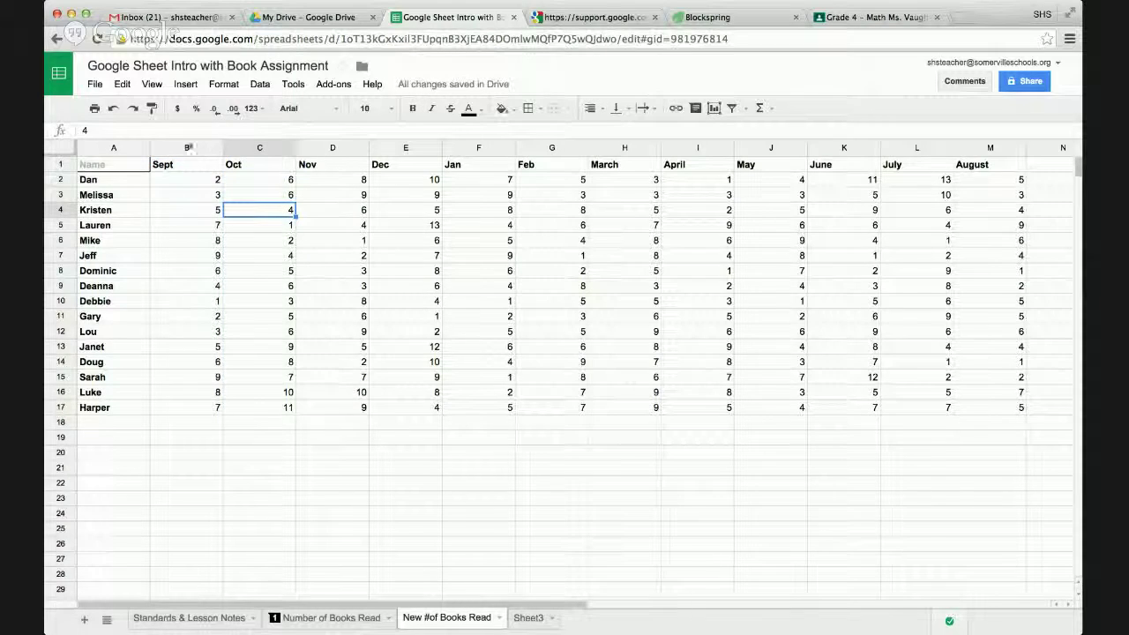
{"action": "left_click_drag", "start_coordinate": [222, 148], "coordinate": [196, 147]}
{"action": "left_click_drag", "start_coordinate": [269, 147], "coordinate": [244, 147]}
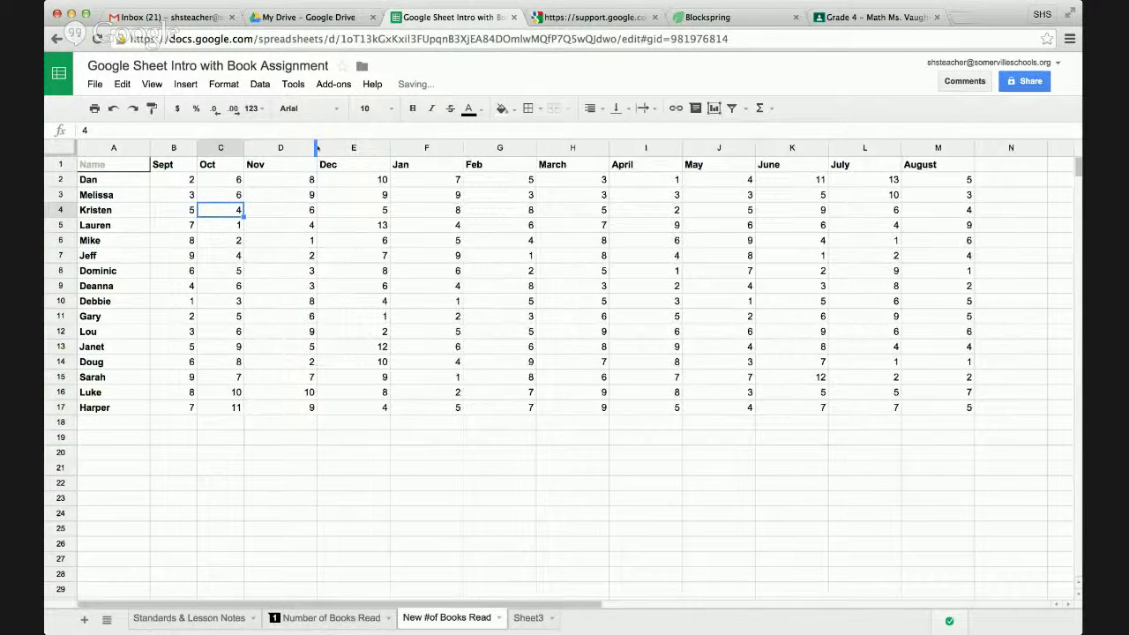
{"action": "left_click_drag", "start_coordinate": [316, 147], "coordinate": [296, 147]}
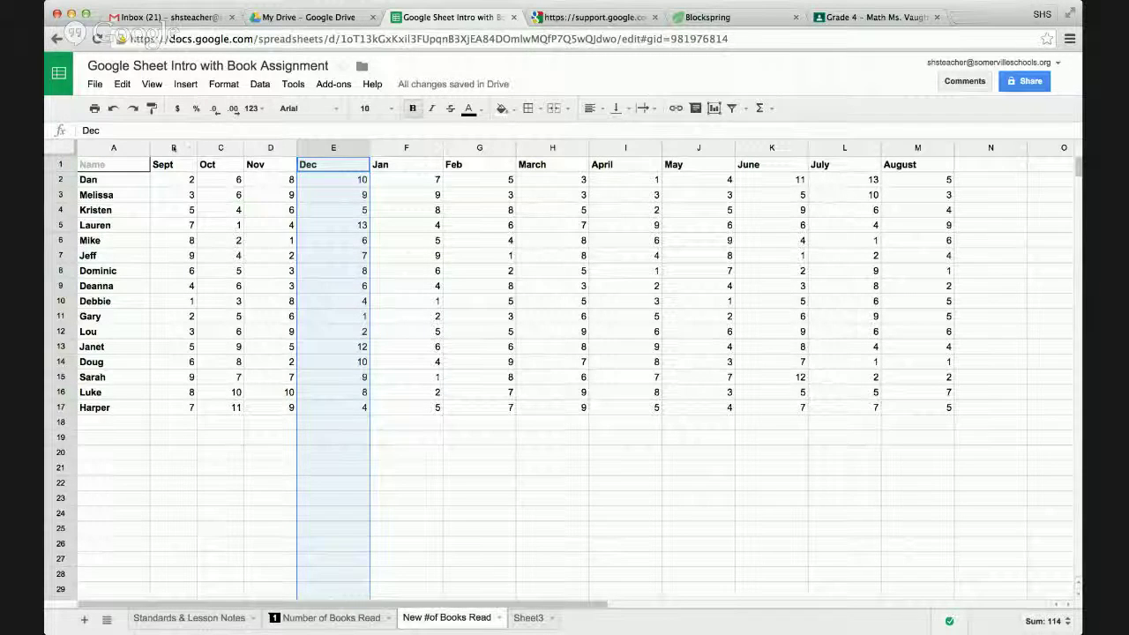
- Narrow the month columns B through M together to one equal width that just fits their headings
{"action": "left_click_drag", "start_coordinate": [174, 147], "coordinate": [918, 165]}
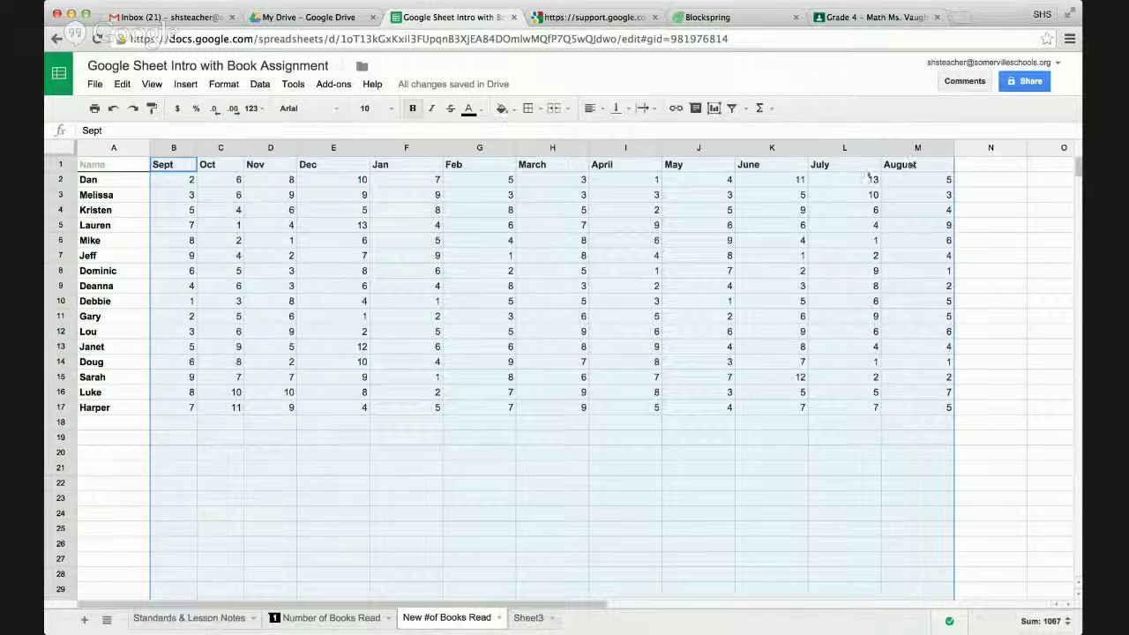
{"action": "left_click_drag", "start_coordinate": [294, 147], "coordinate": [284, 147]}
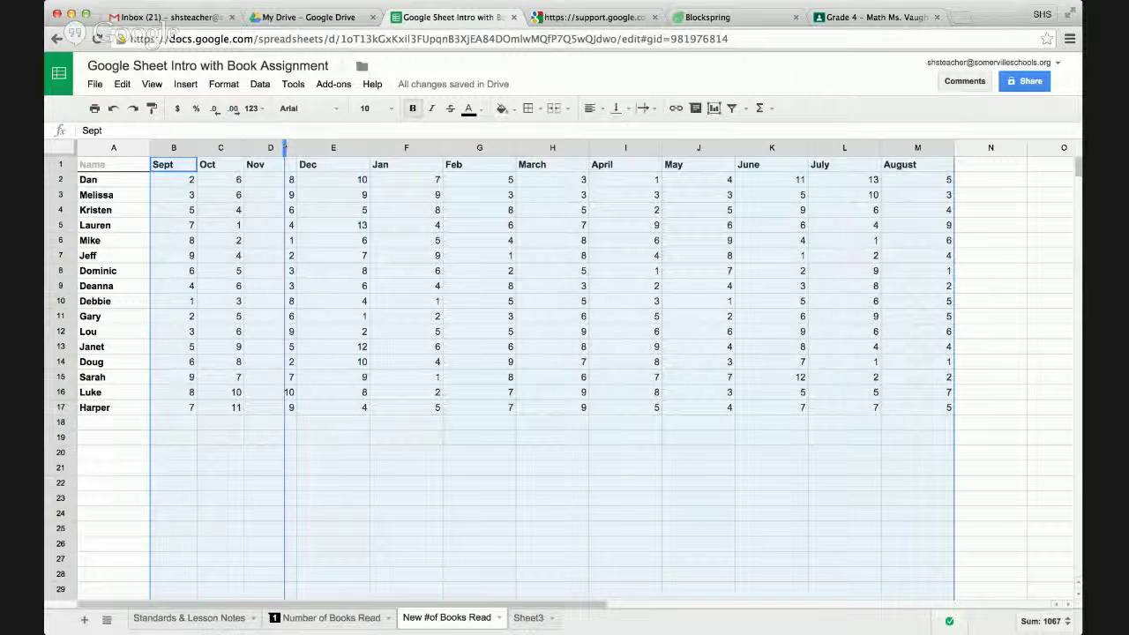
{"action": "left_click_drag", "start_coordinate": [284, 147], "coordinate": [284, 147]}
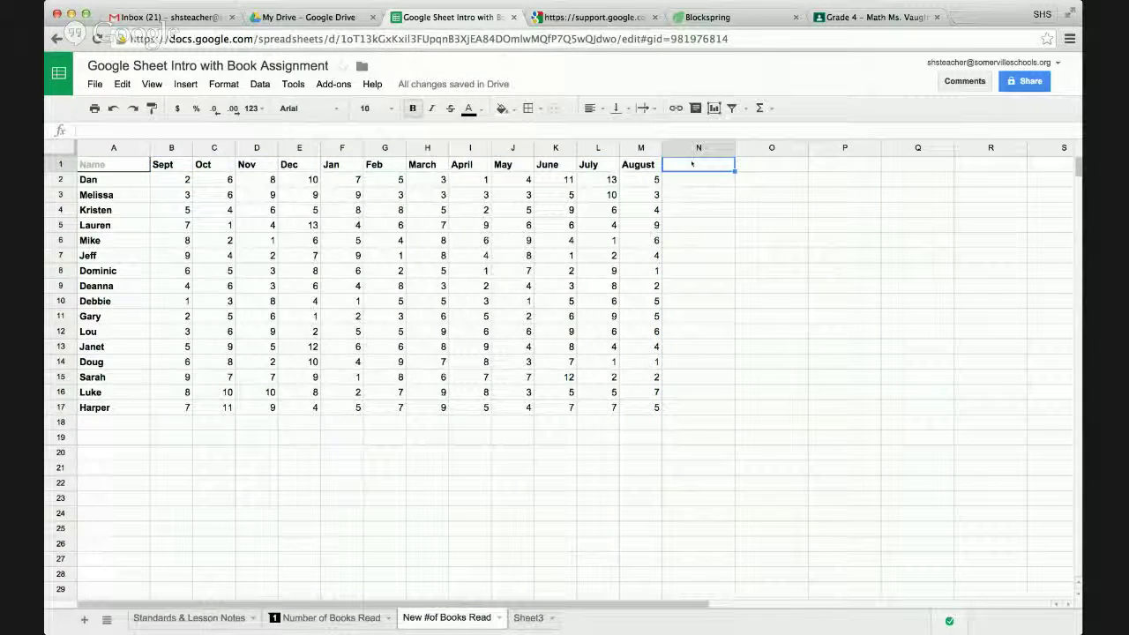
- Add the heading TOTAL in cell N1 and make column N slightly narrower
{"action": "left_click", "coordinate": [692, 164]}
{"action": "type", "text": "TOTAL"}
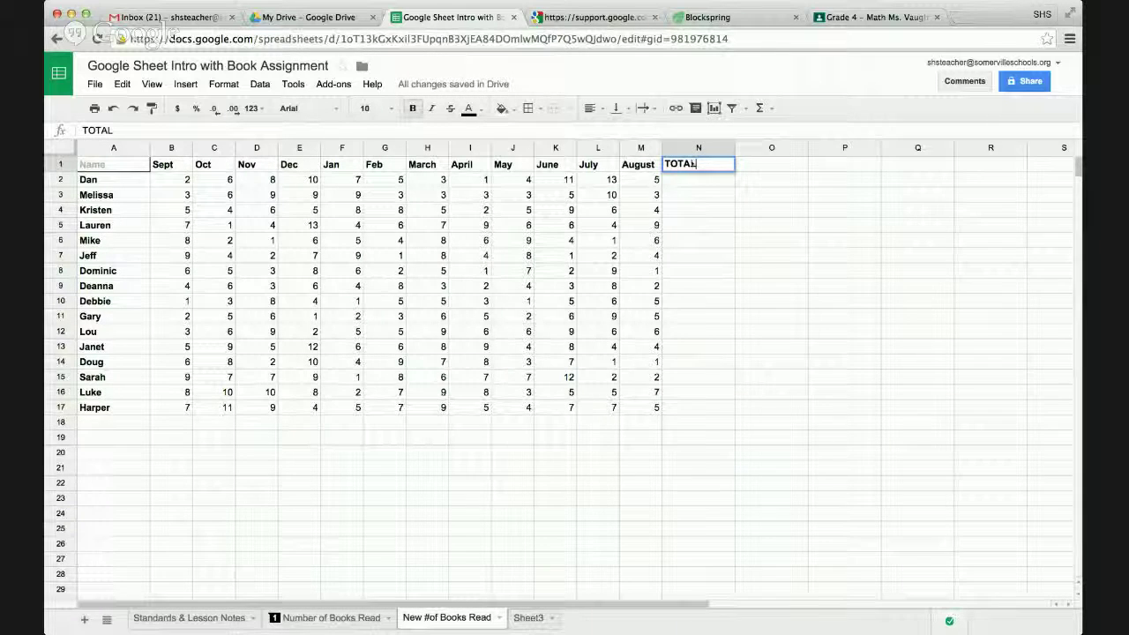
{"action": "key", "text": "Return"}
{"action": "key", "text": "Return"}
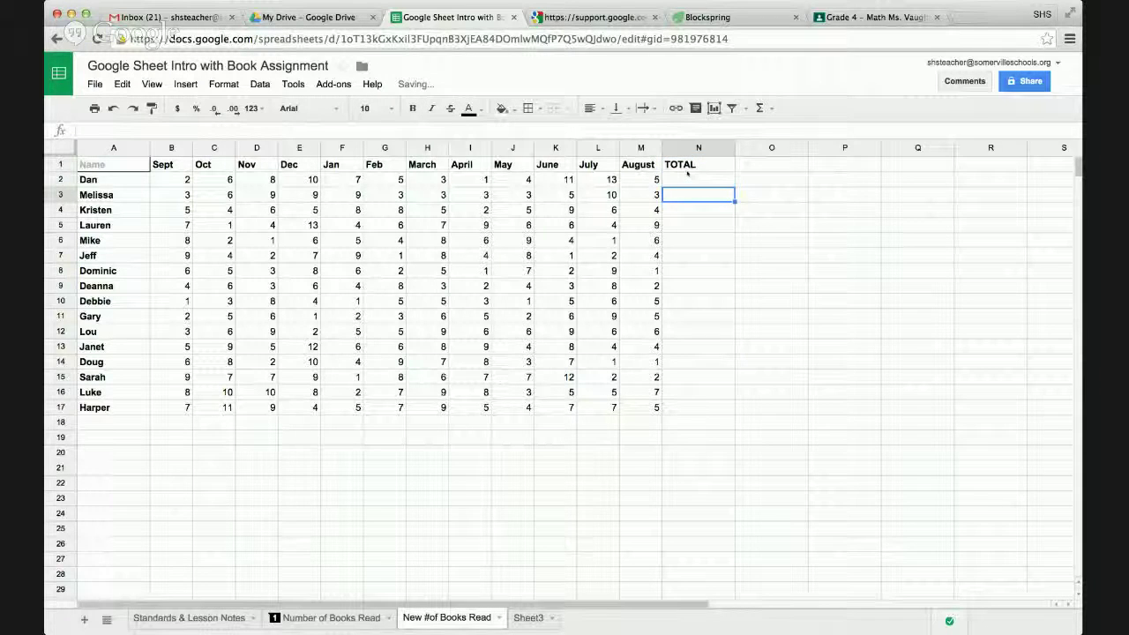
{"action": "left_click", "coordinate": [687, 179]}
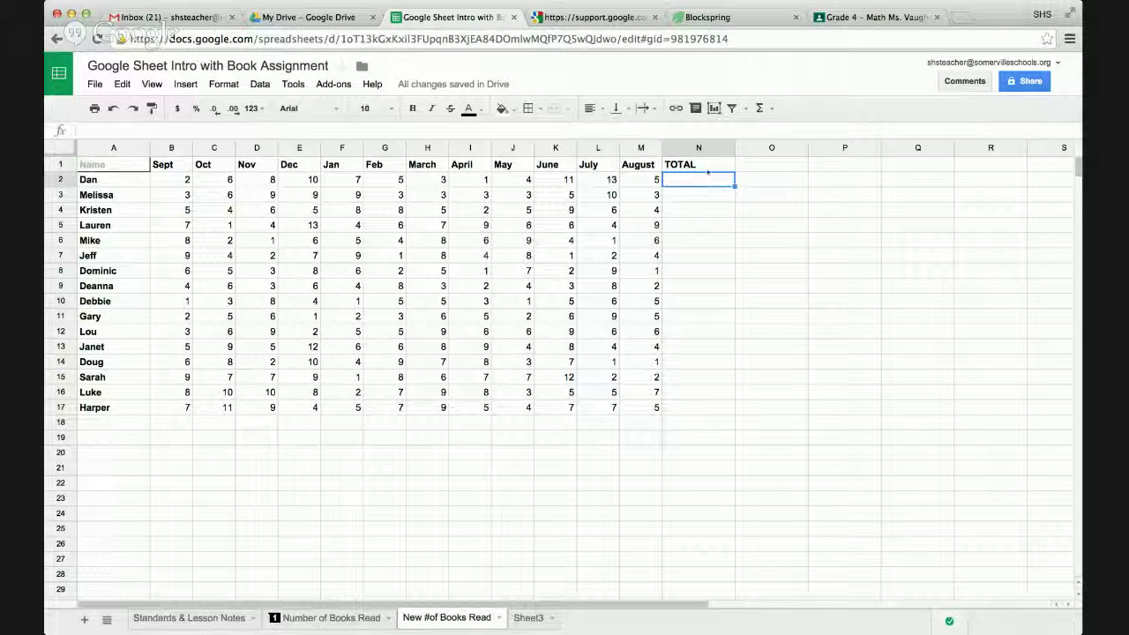
{"action": "left_click_drag", "start_coordinate": [735, 147], "coordinate": [723, 148]}
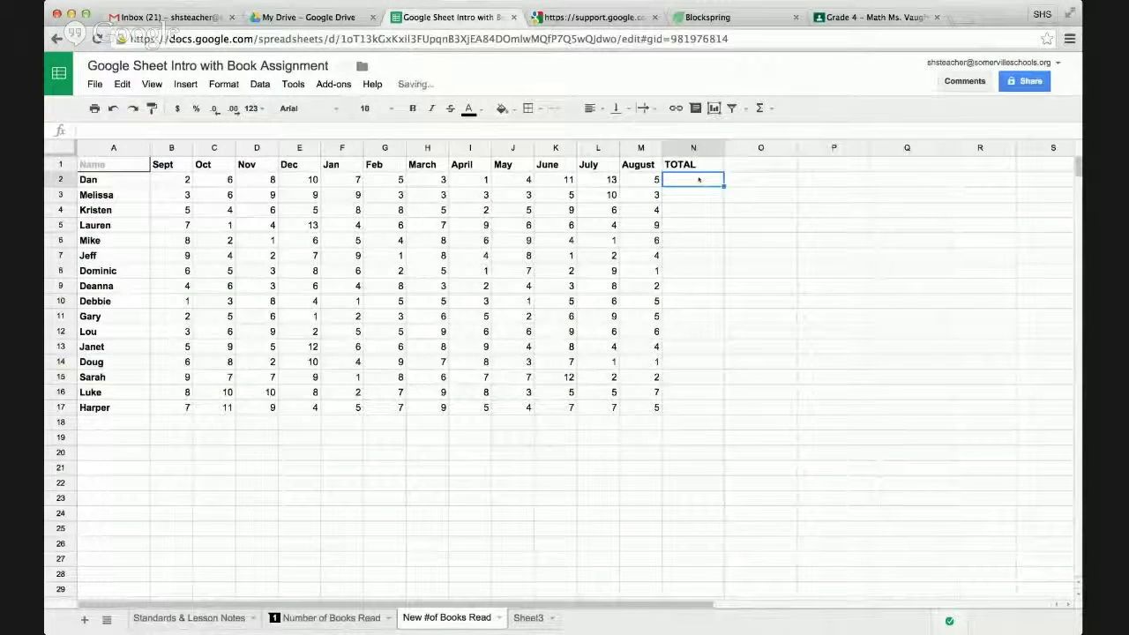
{"action": "left_click_drag", "start_coordinate": [723, 148], "coordinate": [731, 147]}
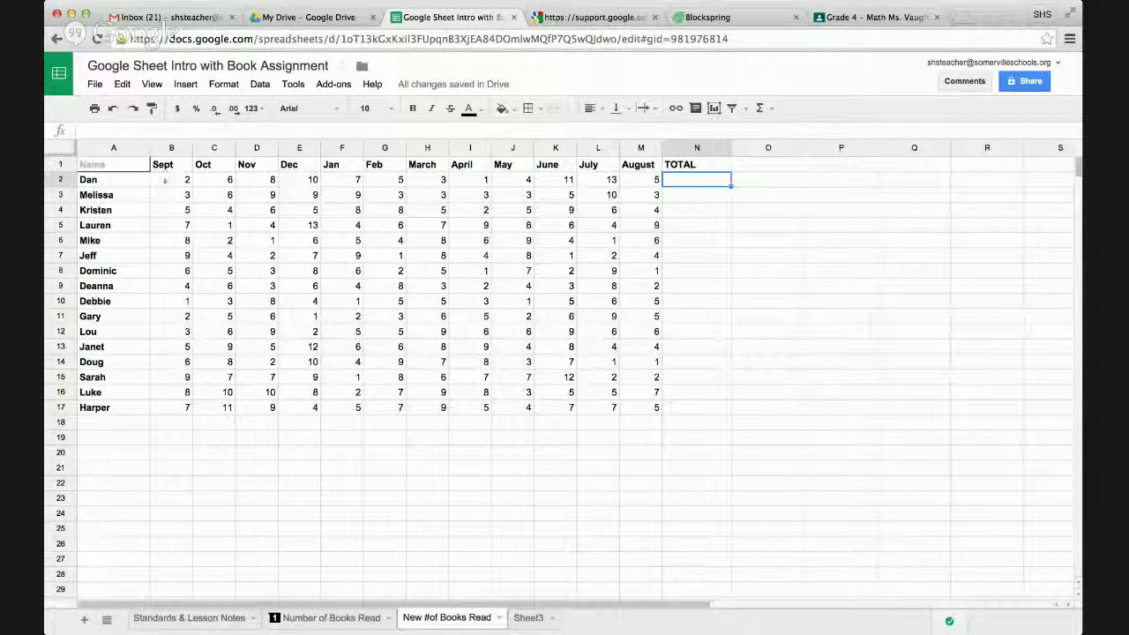
- Total Dan's books from Sept to August in N2 with the formula =SUM(B2:M2)
{"action": "left_click_drag", "start_coordinate": [176, 179], "coordinate": [642, 183]}
{"action": "left_click", "coordinate": [684, 182]}
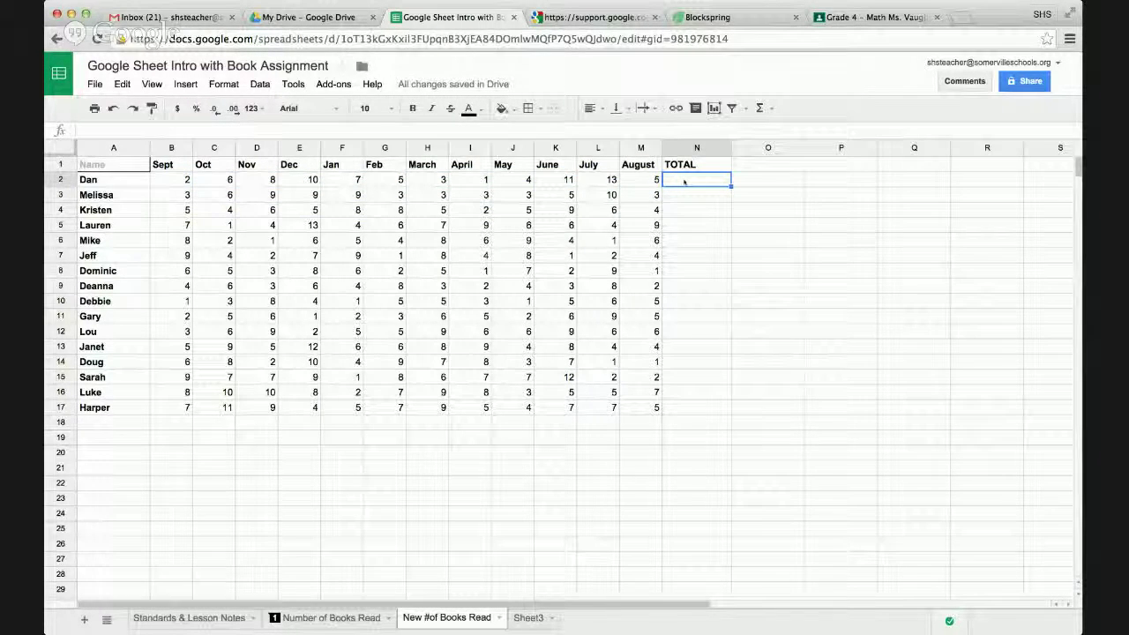
{"action": "type", "text": "="}
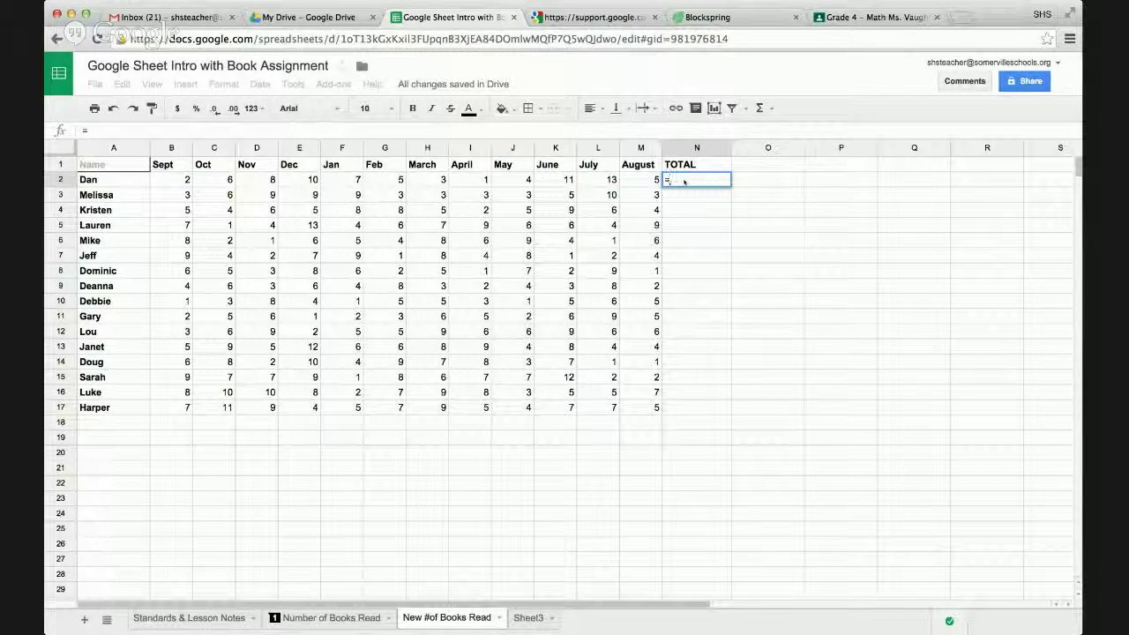
{"action": "type", "text": "SUM"}
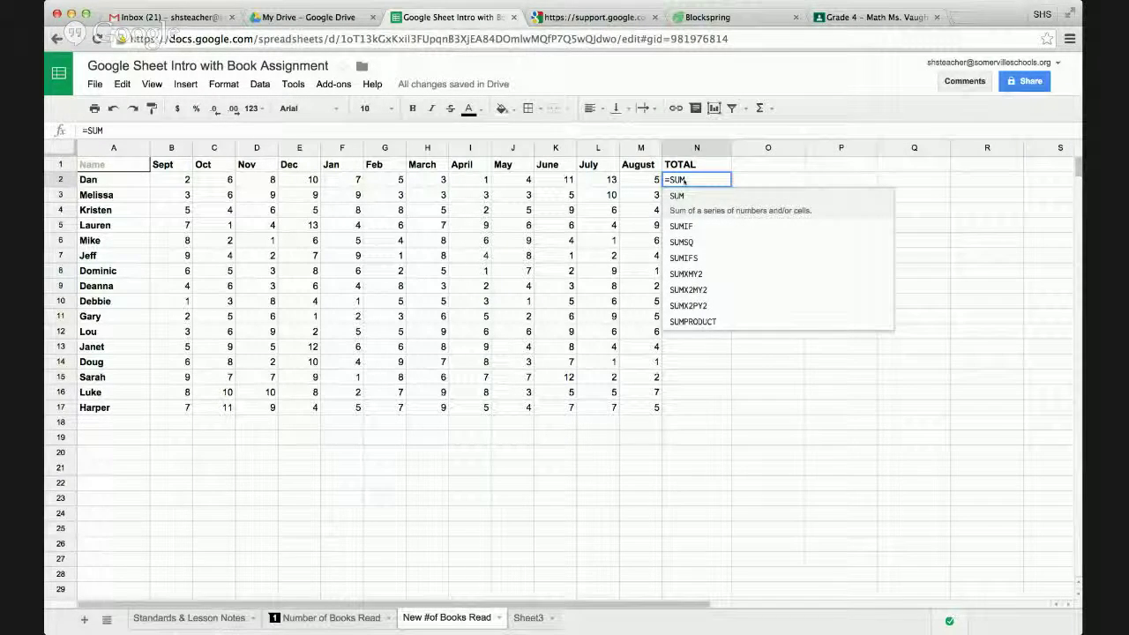
{"action": "type", "text": "("}
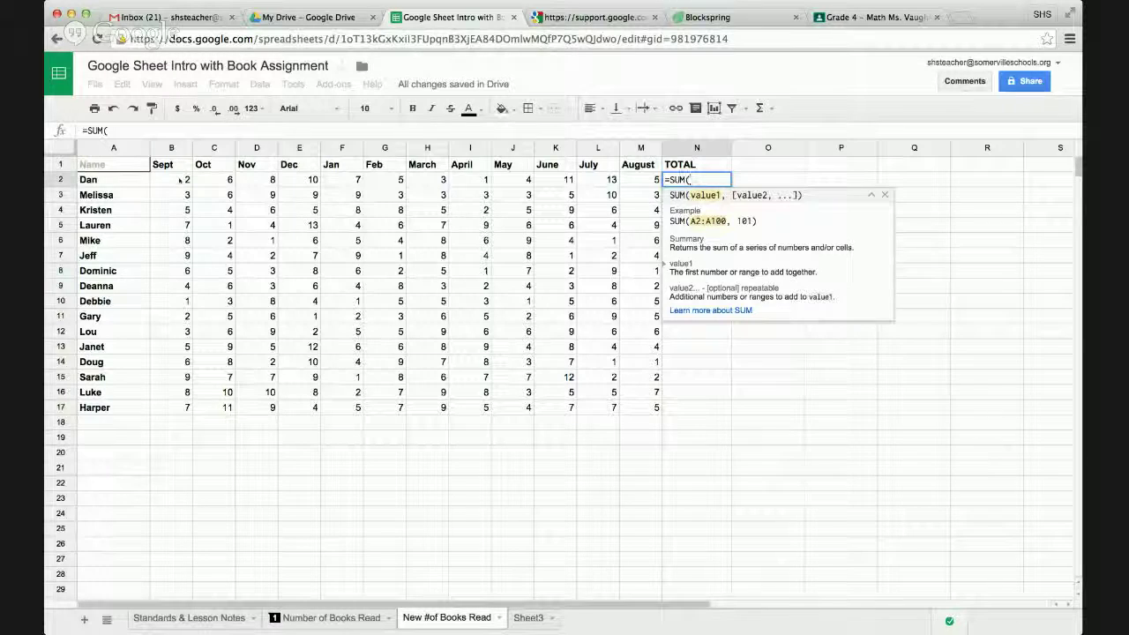
{"action": "left_click_drag", "start_coordinate": [179, 180], "coordinate": [643, 183]}
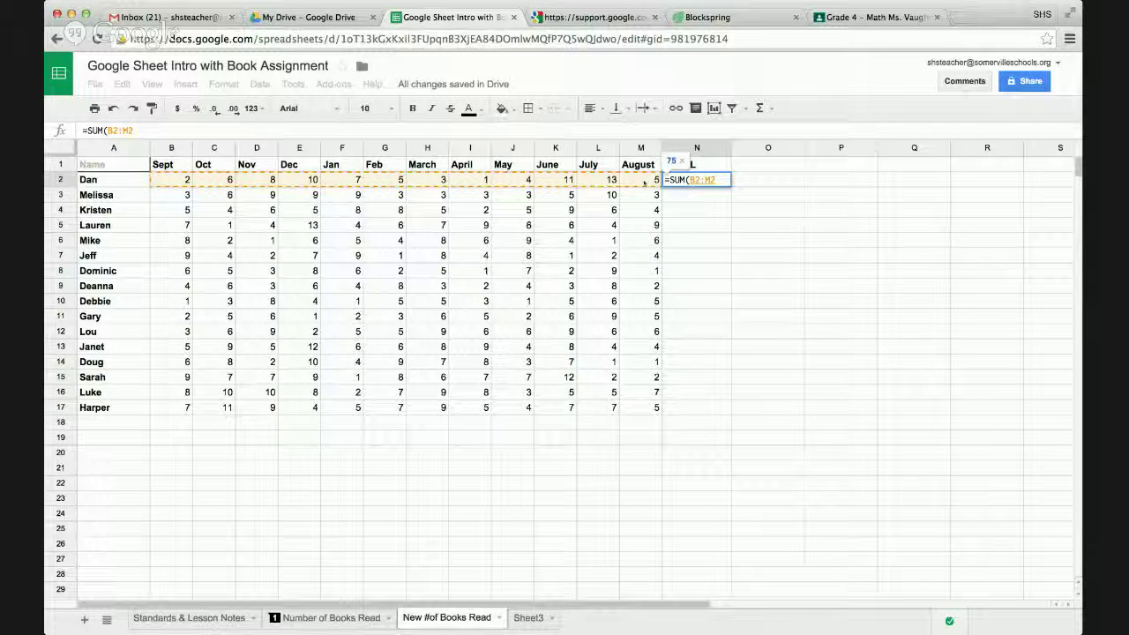
{"action": "type", "text": ")"}
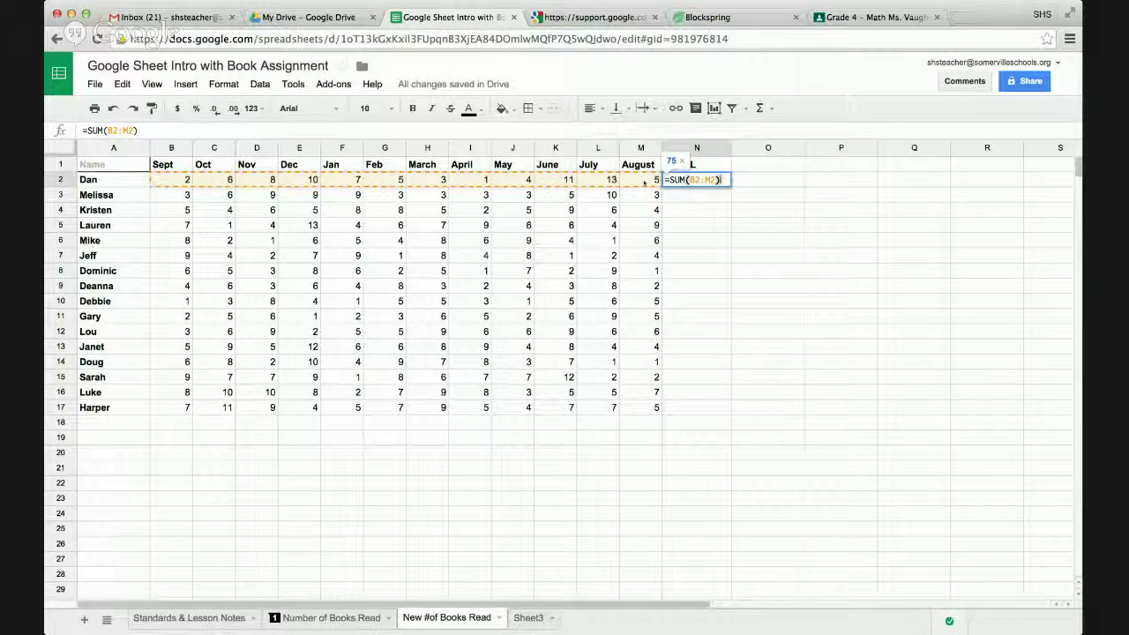
{"action": "key", "text": "Return"}
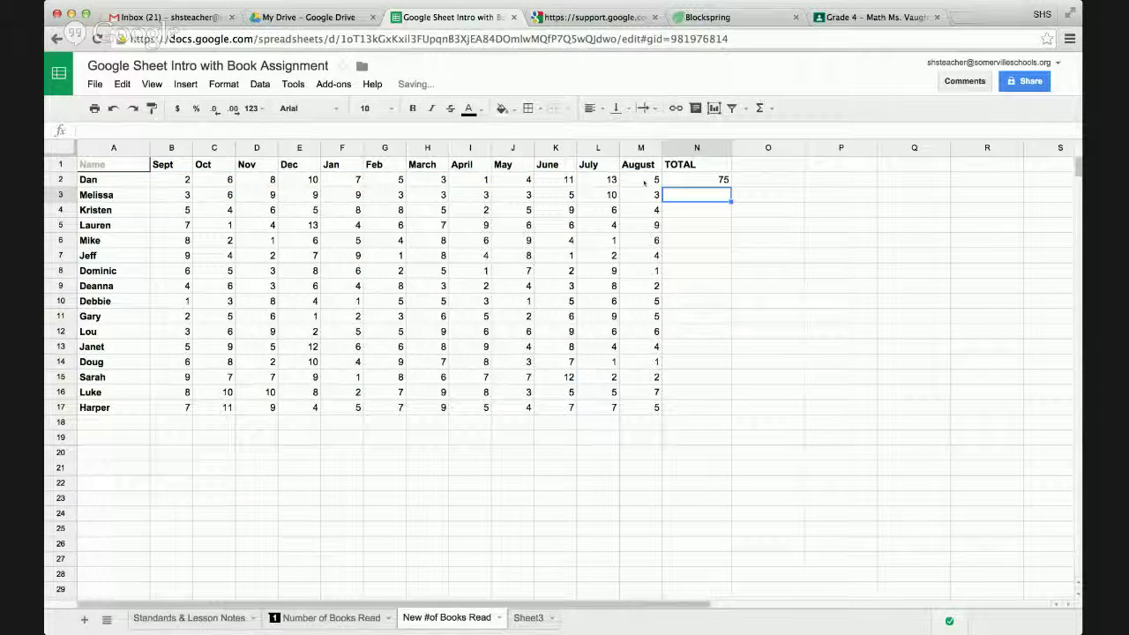
{"action": "left_click", "coordinate": [703, 179]}
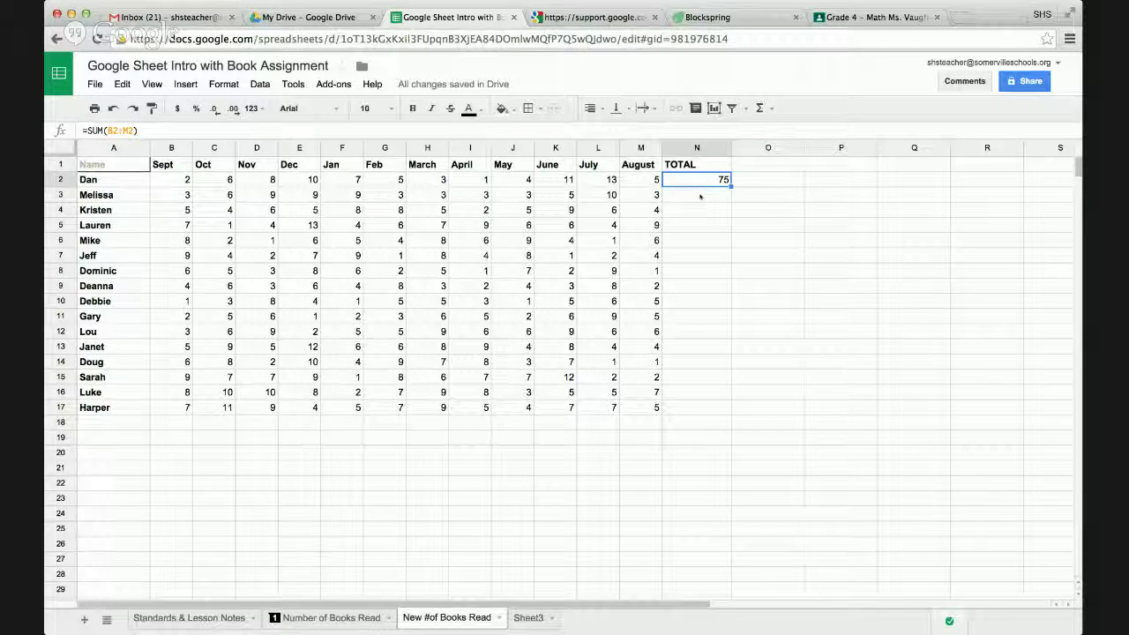
- Total Melissa's monthly books in N3 with the formula =SUM(B3:M3)
{"action": "left_click", "coordinate": [699, 195]}
{"action": "type", "text": "=SUM("}
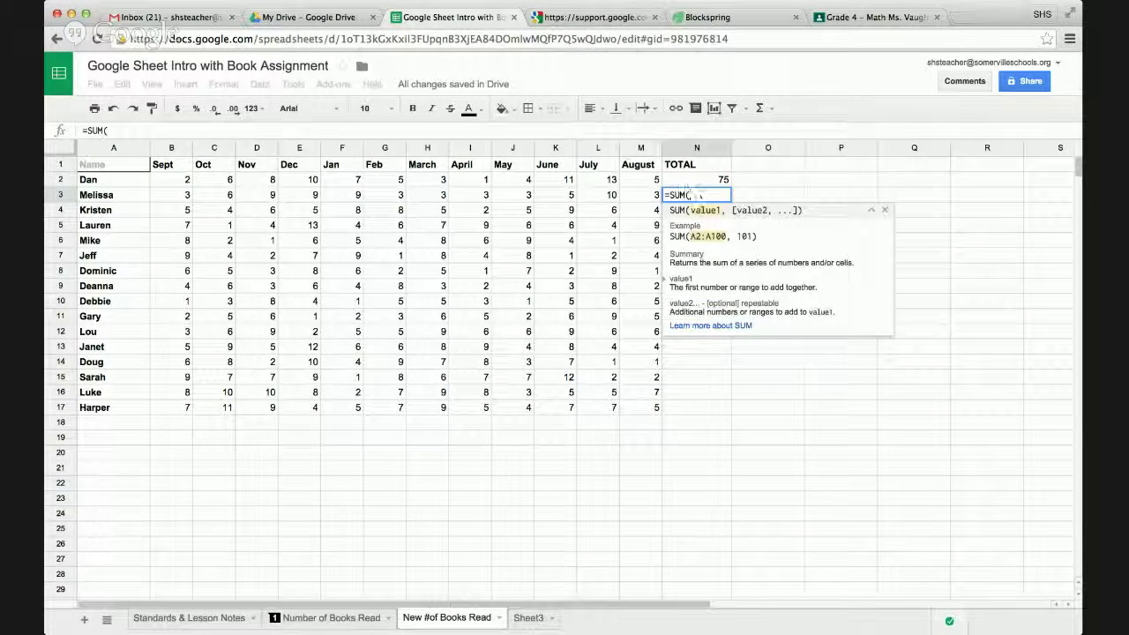
{"action": "left_click_drag", "start_coordinate": [170, 198], "coordinate": [650, 197]}
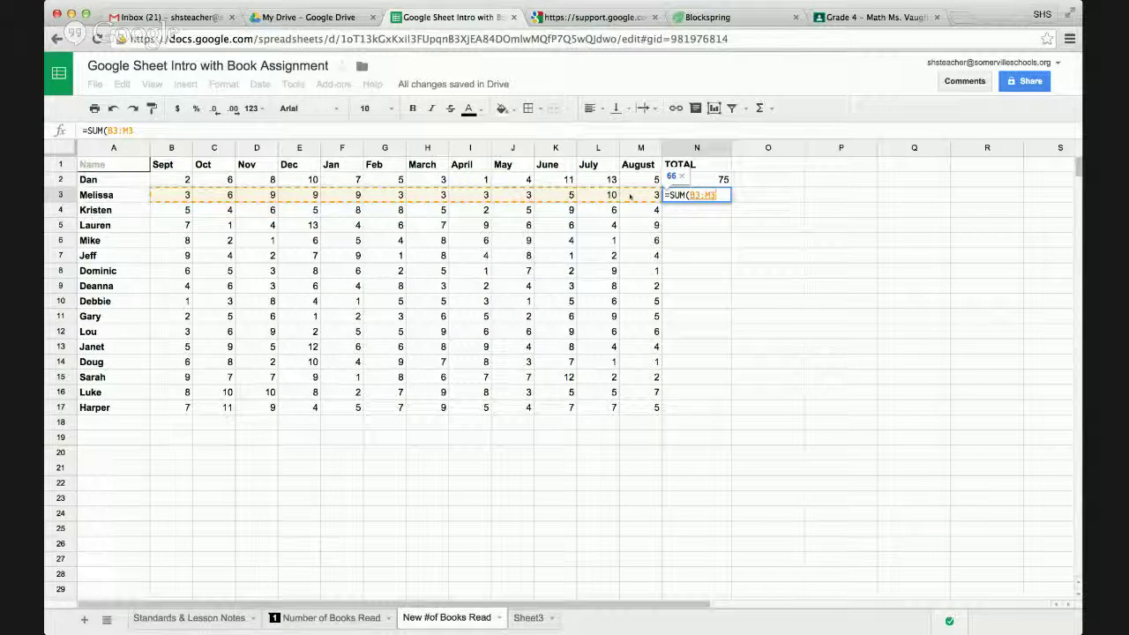
{"action": "type", "text": ")"}
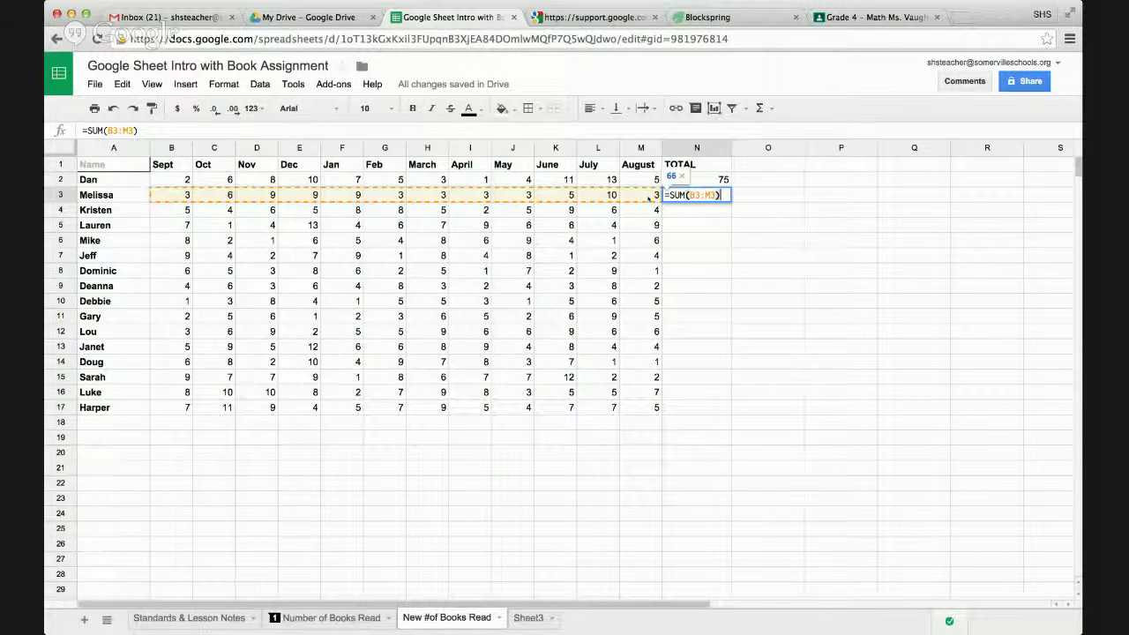
{"action": "key", "text": "Return"}
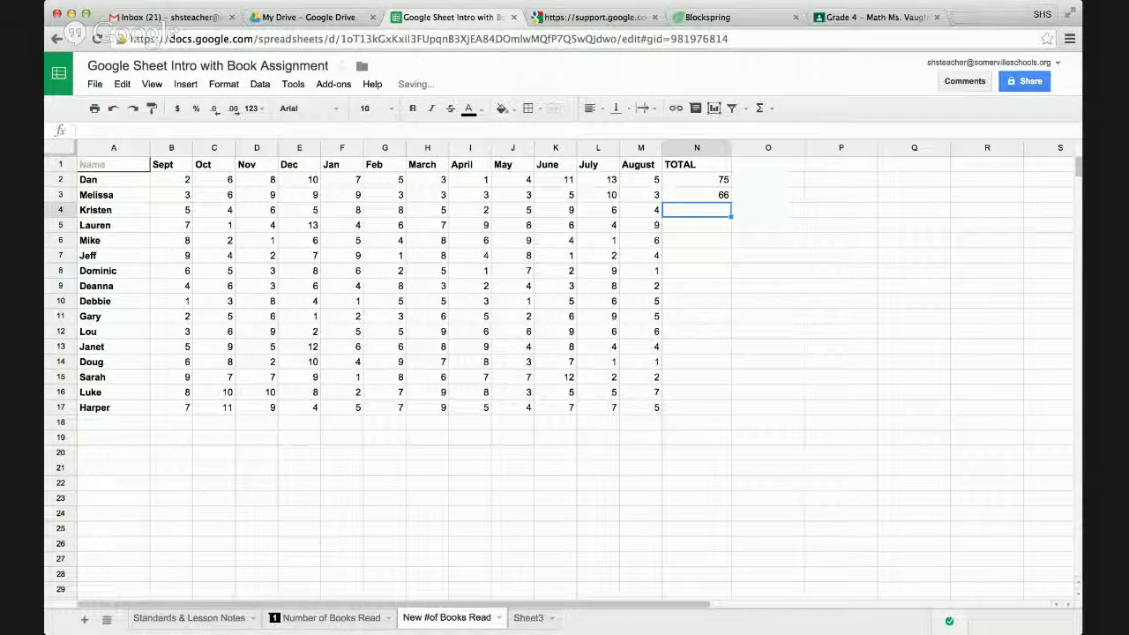
- Compare the formulas in N2 and N3 and fill the N2 formula down the TOTAL column through N17
{"action": "left_click", "coordinate": [714, 195]}
{"action": "left_click", "coordinate": [712, 179]}
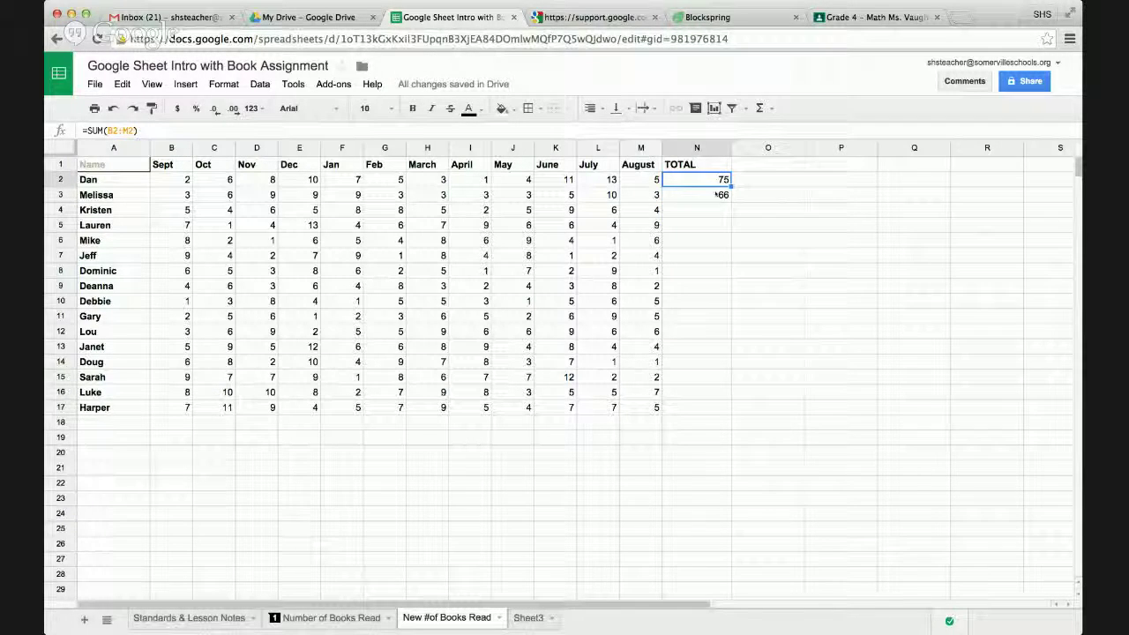
{"action": "left_click", "coordinate": [711, 197]}
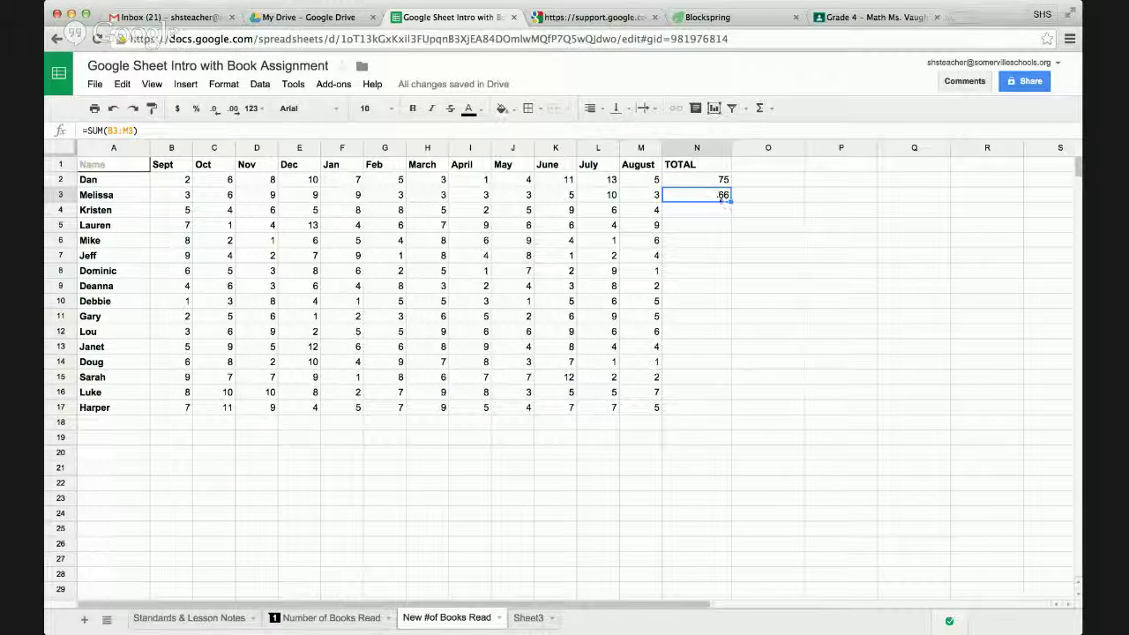
{"action": "left_click", "coordinate": [713, 184]}
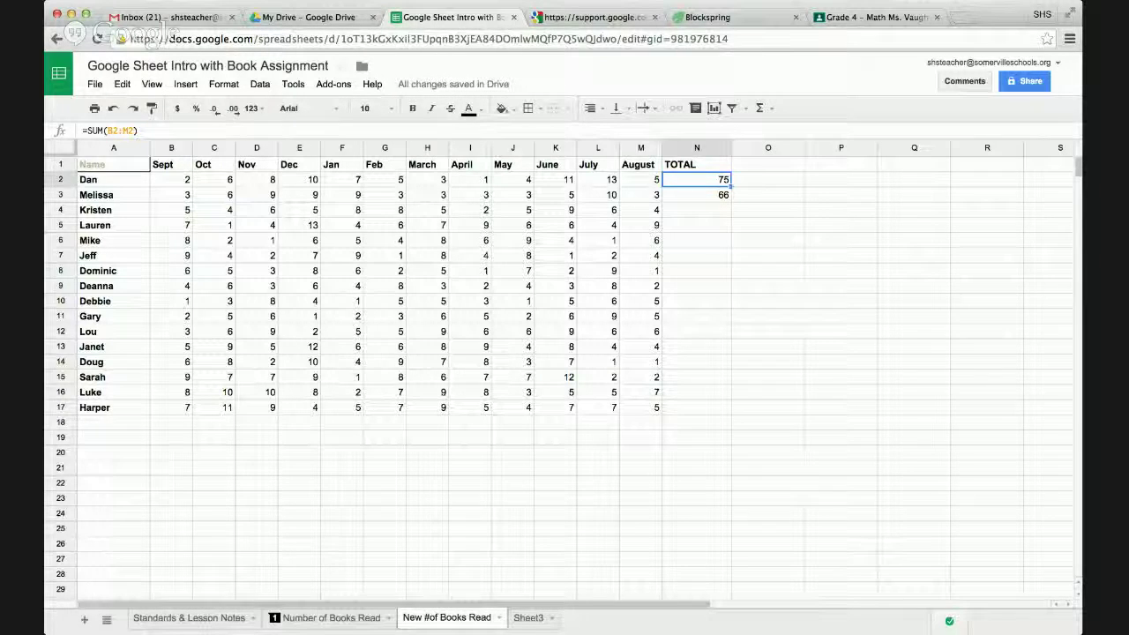
{"action": "left_click_drag", "start_coordinate": [732, 187], "coordinate": [712, 406]}
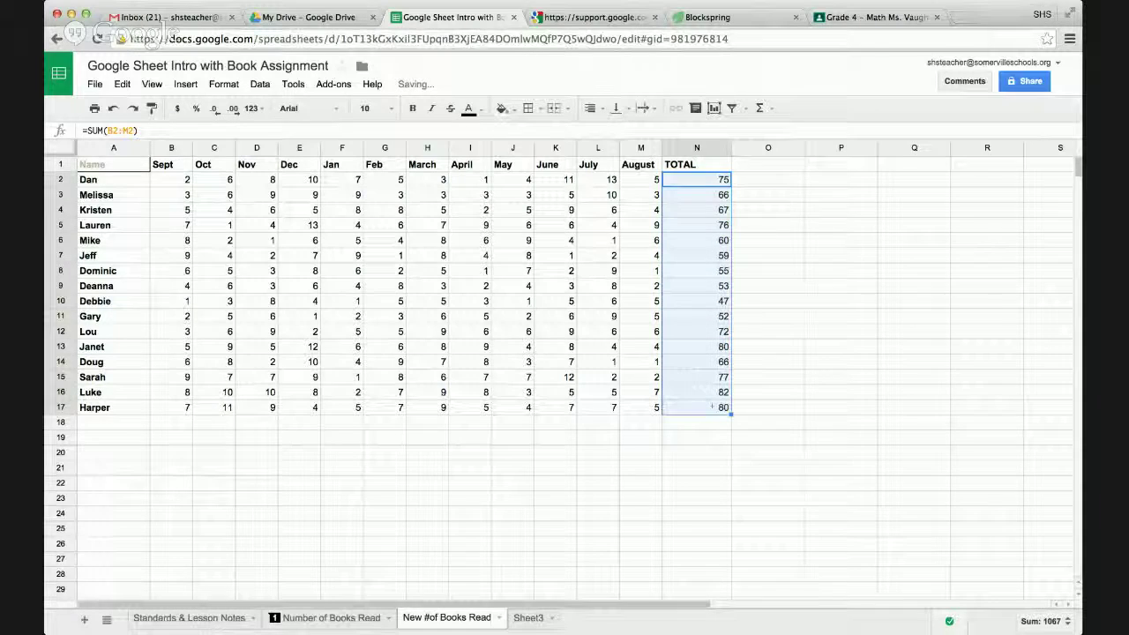
- Examine the SUM formulas in N2, N3 and N5 to see which row range each total uses
{"action": "left_click", "coordinate": [722, 195]}
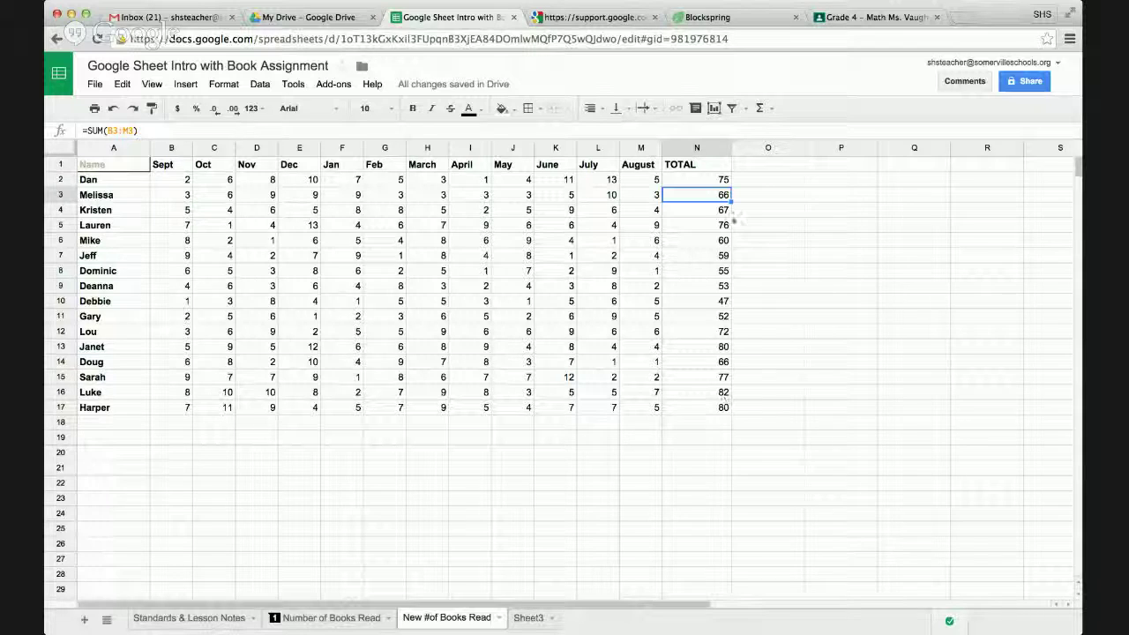
{"action": "left_click", "coordinate": [782, 207]}
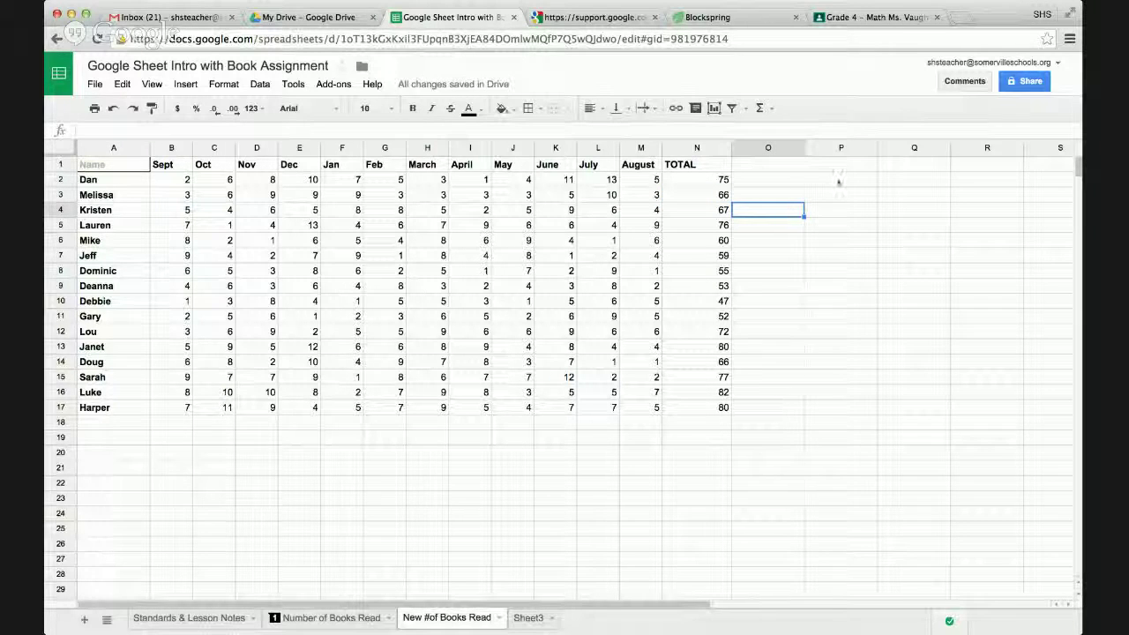
{"action": "left_click", "coordinate": [705, 181]}
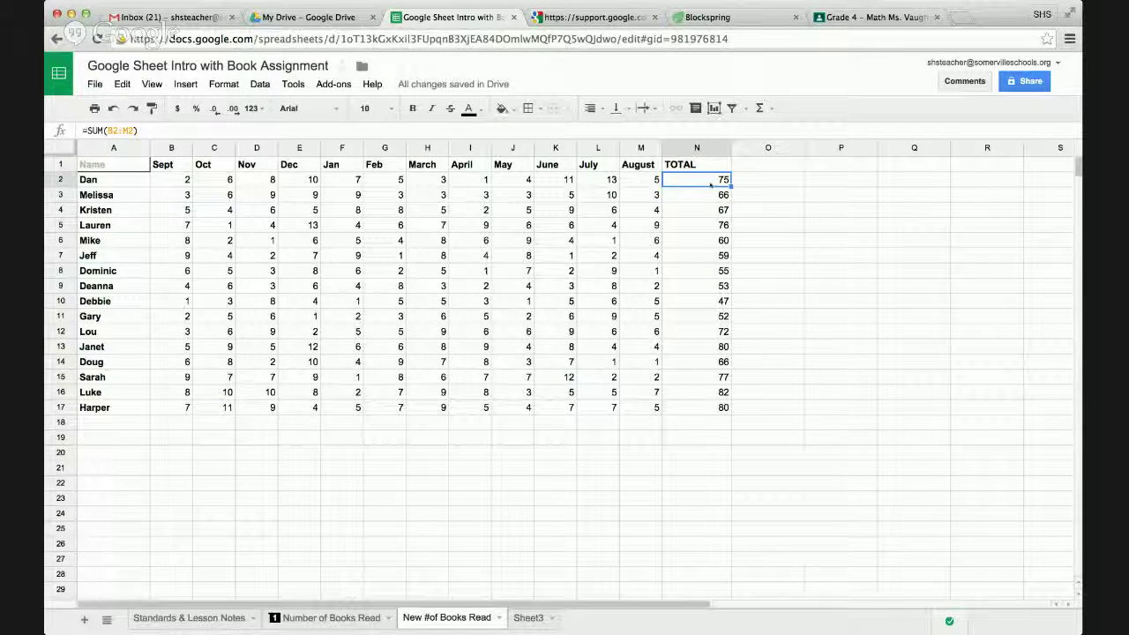
{"action": "left_click", "coordinate": [146, 130]}
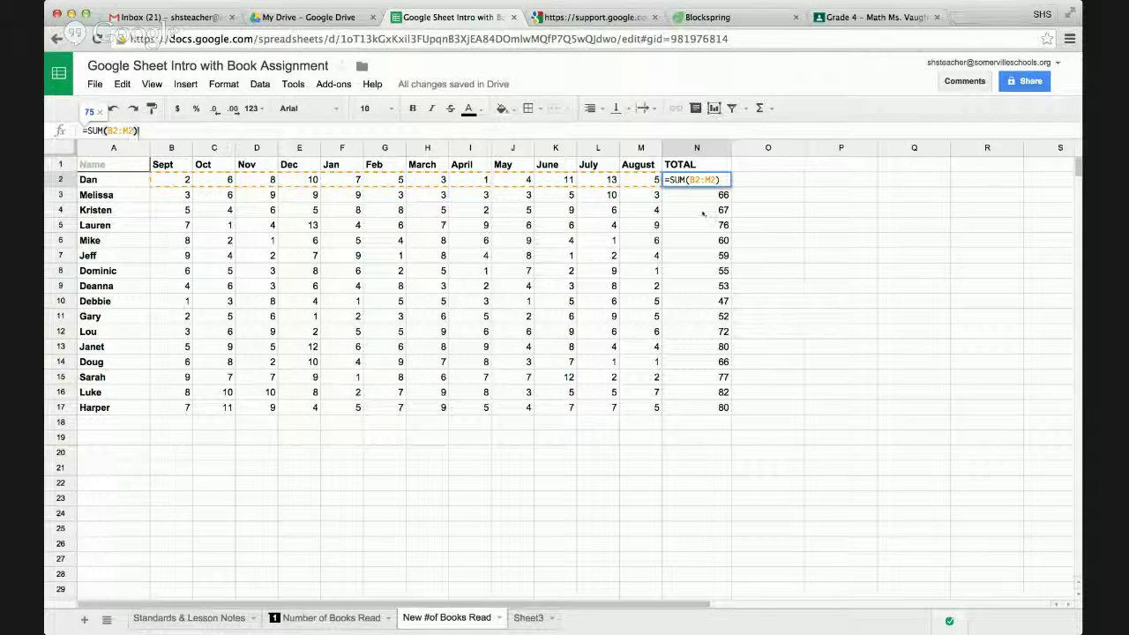
{"action": "key", "text": "Return"}
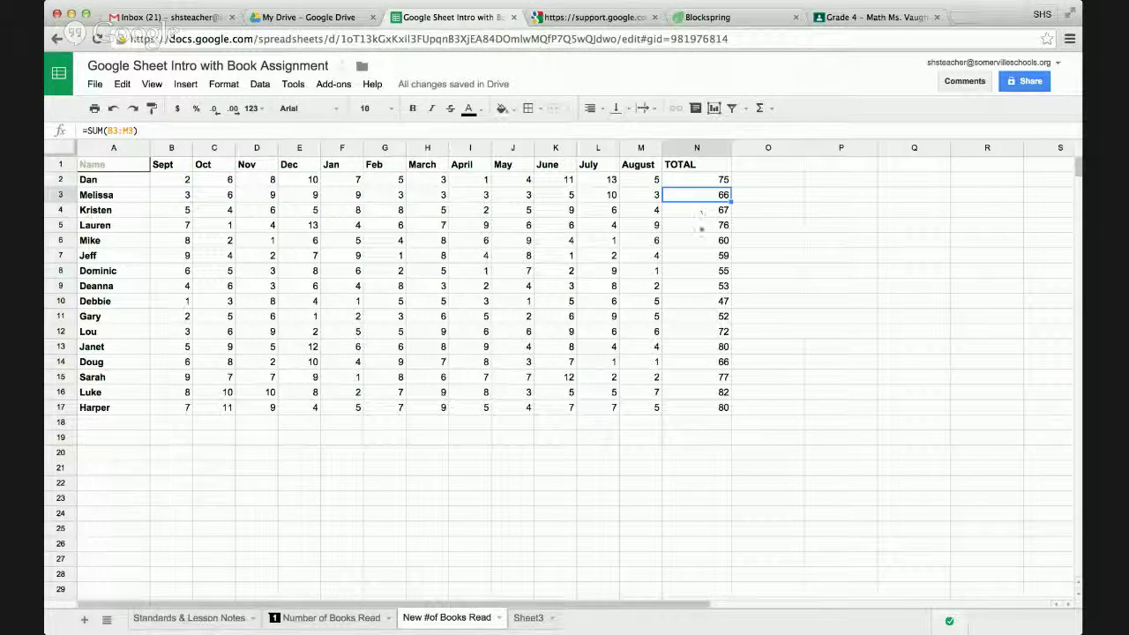
{"action": "left_click", "coordinate": [702, 227]}
{"action": "left_click", "coordinate": [141, 131]}
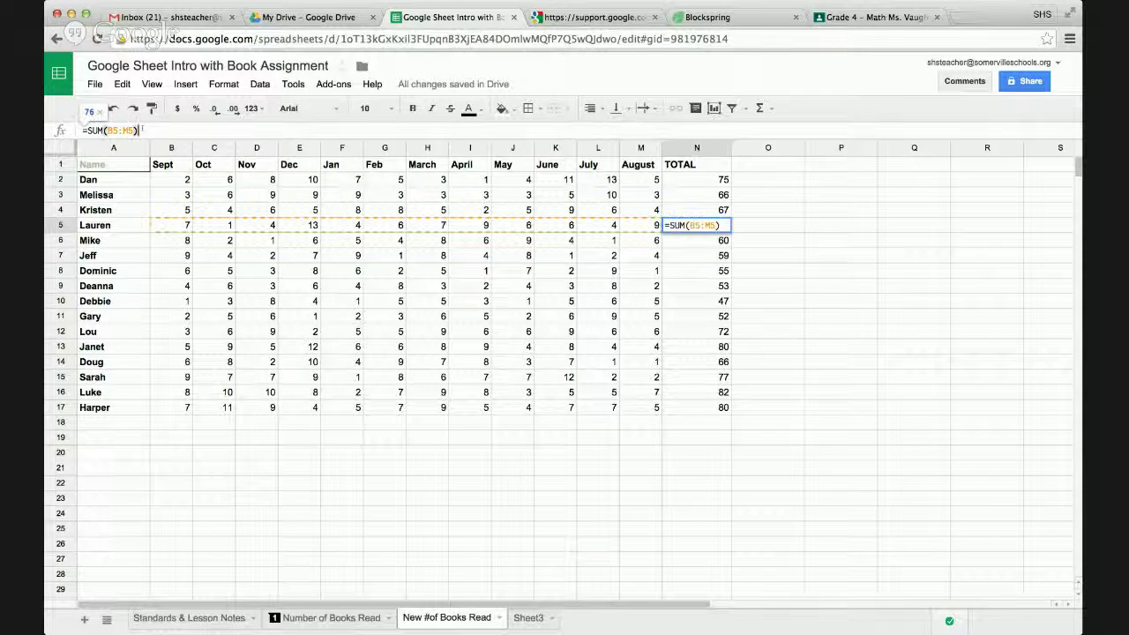
{"action": "key", "text": "Return"}
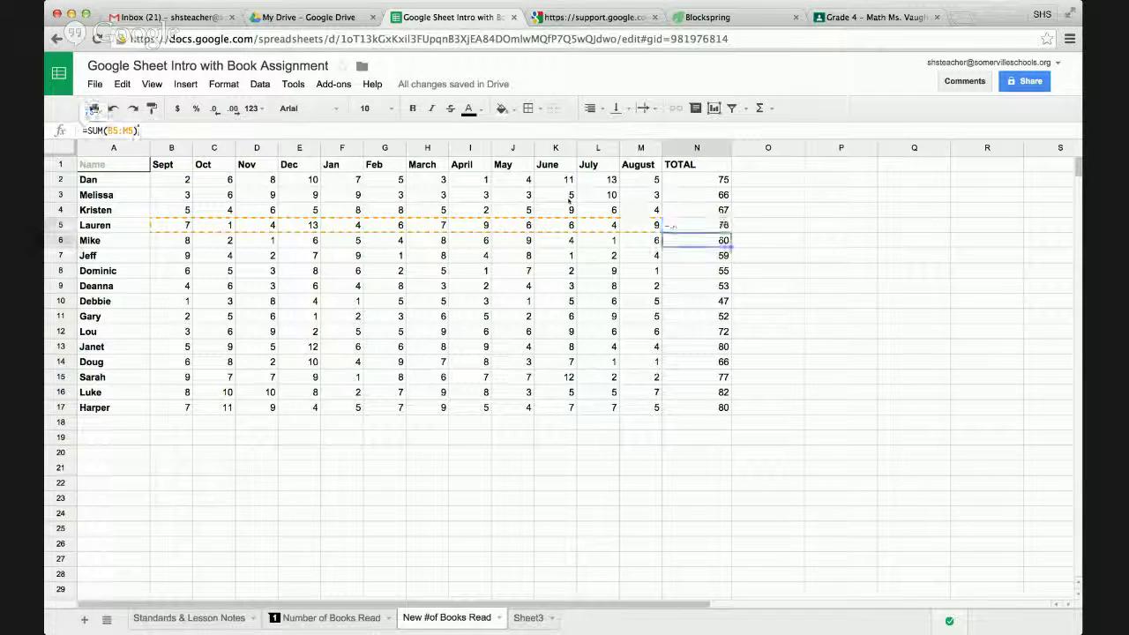
{"action": "left_click", "coordinate": [835, 288]}
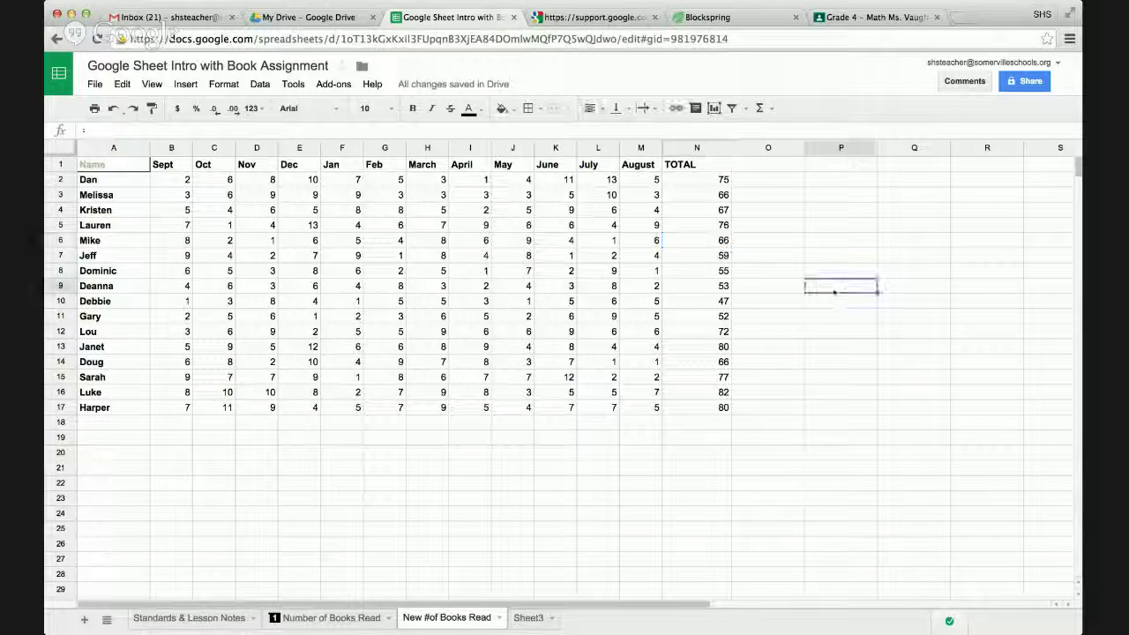
- Enter the sample numbers 1, 2 and 3 in cells P2 to P4
{"action": "left_click", "coordinate": [824, 179]}
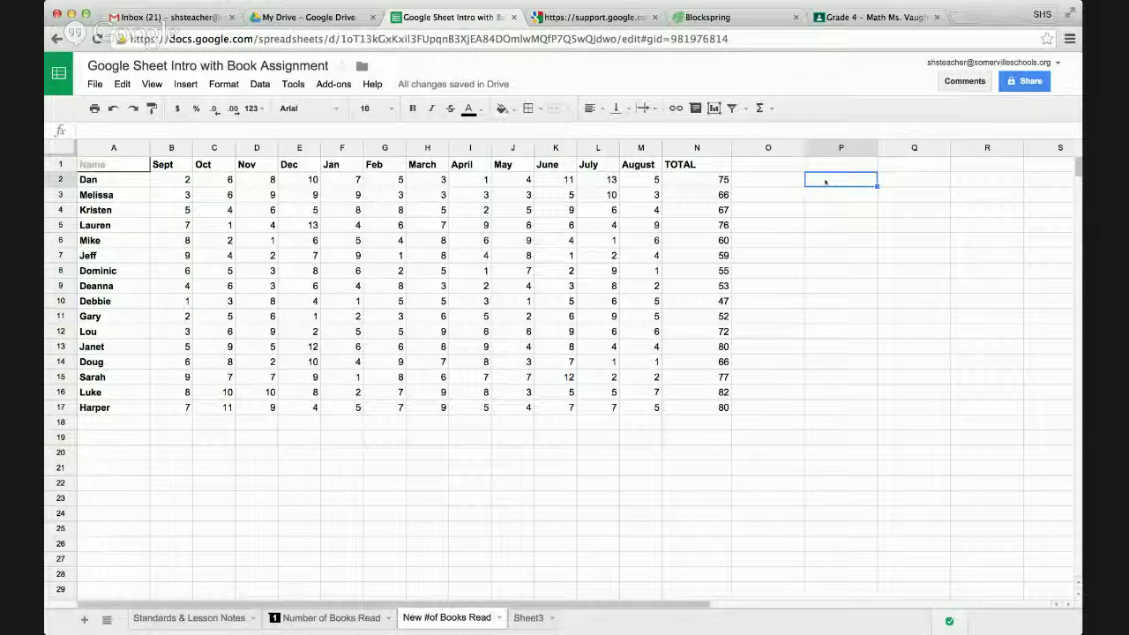
{"action": "type", "text": "1"}
{"action": "key", "text": "Return"}
{"action": "type", "text": "2"}
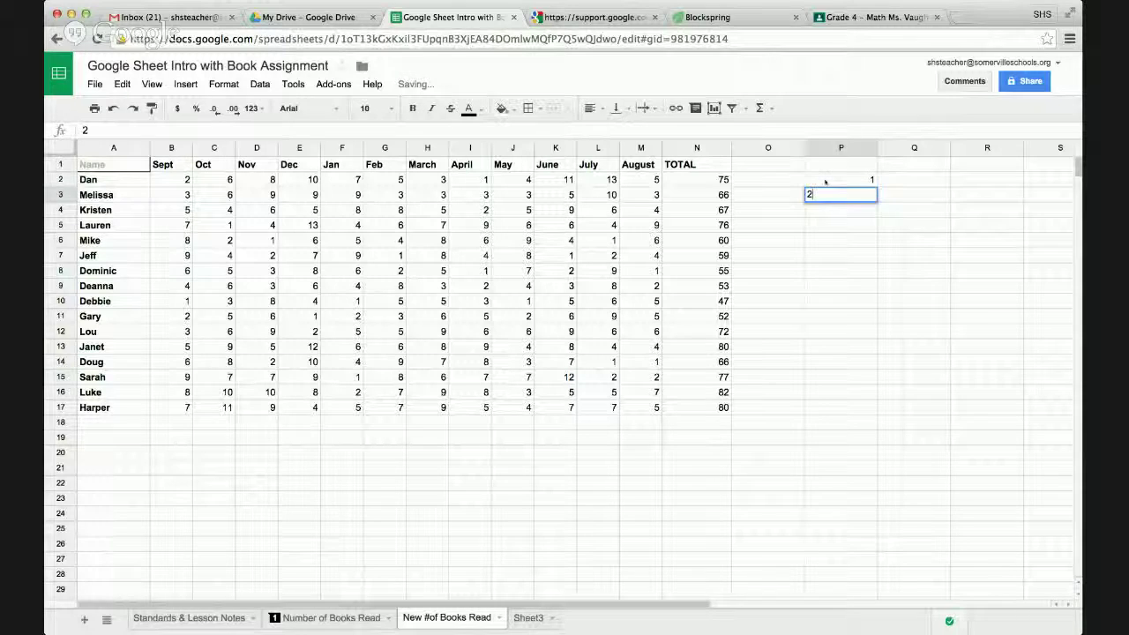
{"action": "key", "text": "Return"}
{"action": "type", "text": "3"}
{"action": "key", "text": "Return"}
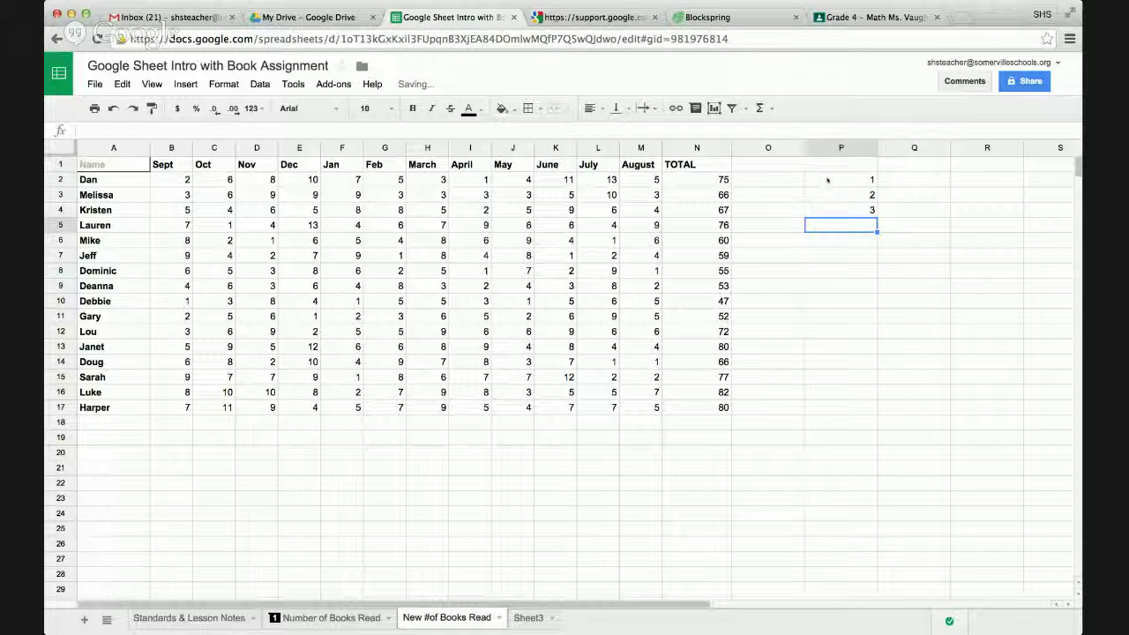
- Extend the 1, 2, 3 series down column P to 25 and move the whole series up to start in P1
{"action": "left_click_drag", "start_coordinate": [827, 179], "coordinate": [860, 210]}
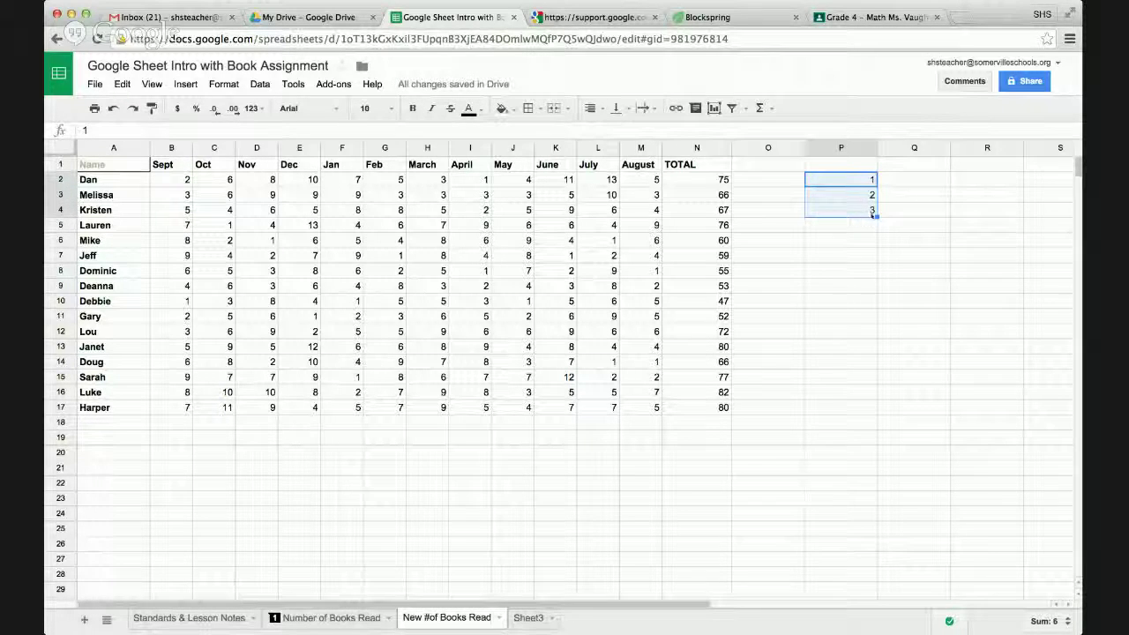
{"action": "left_click_drag", "start_coordinate": [878, 216], "coordinate": [849, 549]}
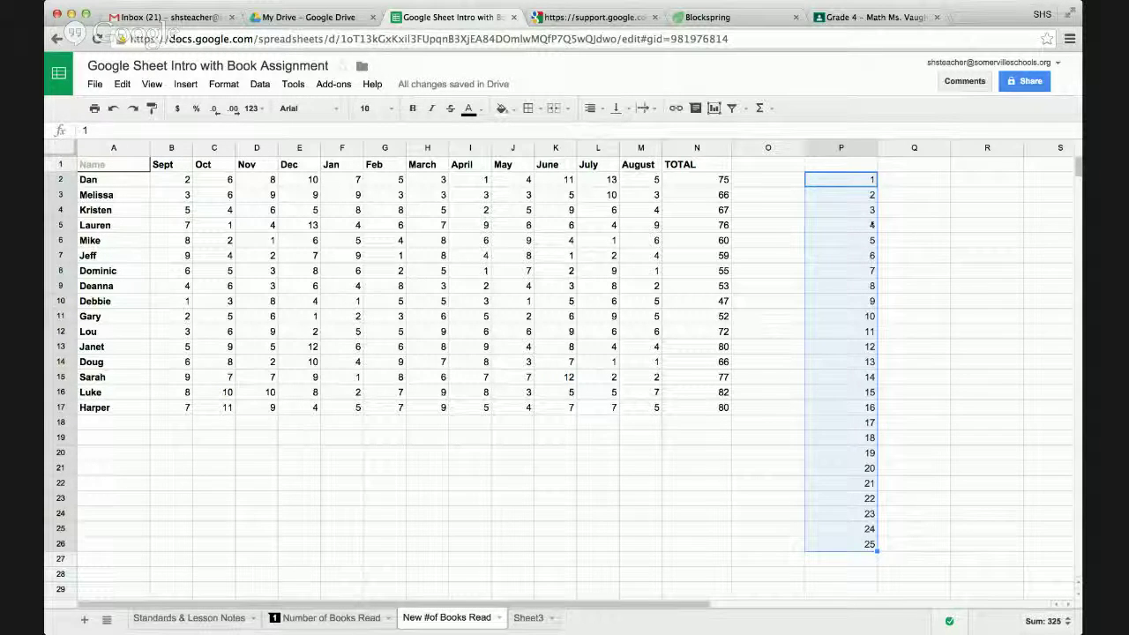
{"action": "left_click_drag", "start_coordinate": [873, 180], "coordinate": [873, 165]}
- Enter 2, 4 and 6 in Q1 to Q3 and extend the even-number series down to 50 in Q25
{"action": "left_click", "coordinate": [911, 167]}
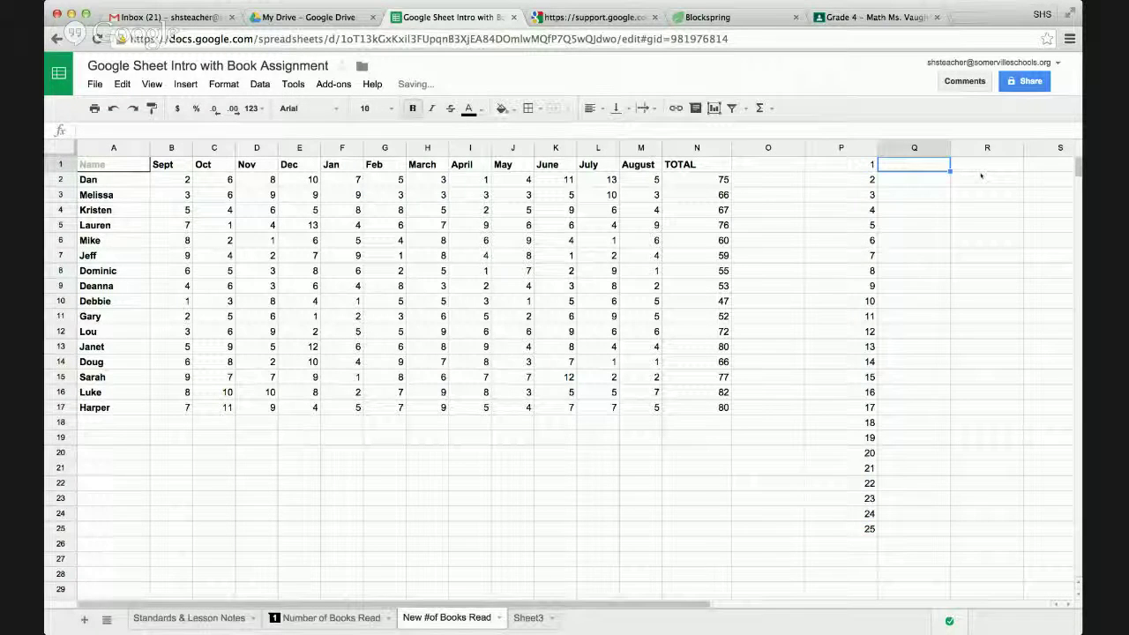
{"action": "type", "text": "2"}
{"action": "key", "text": "Return"}
{"action": "type", "text": "4"}
{"action": "key", "text": "Return"}
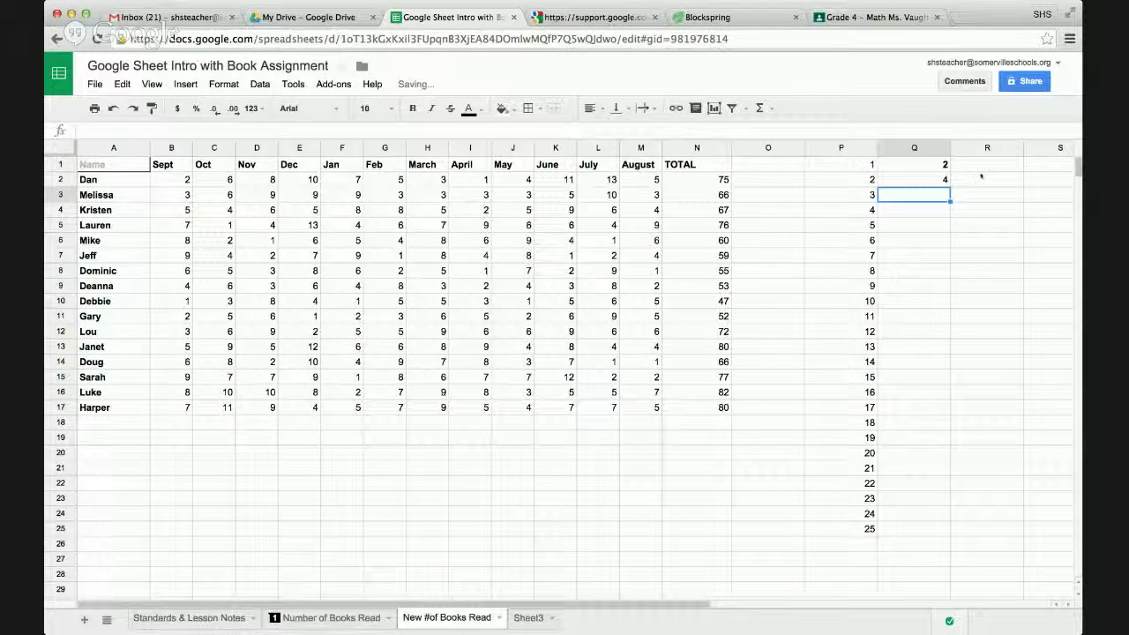
{"action": "type", "text": "6"}
{"action": "key", "text": "Return"}
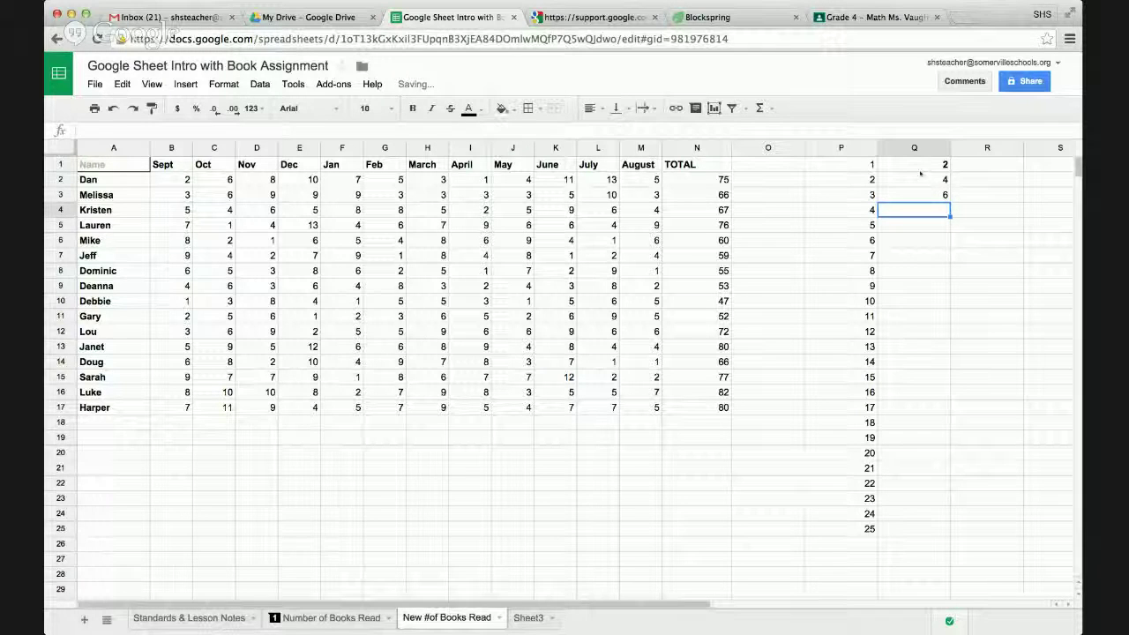
{"action": "left_click_drag", "start_coordinate": [921, 165], "coordinate": [924, 527]}
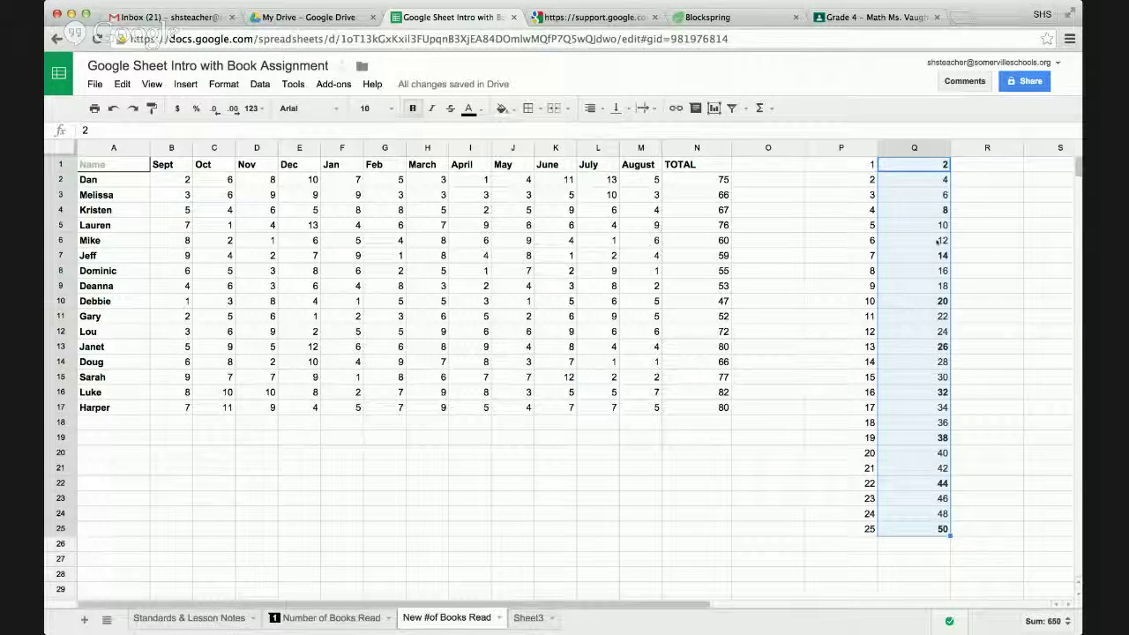
{"action": "left_click", "coordinate": [937, 166]}
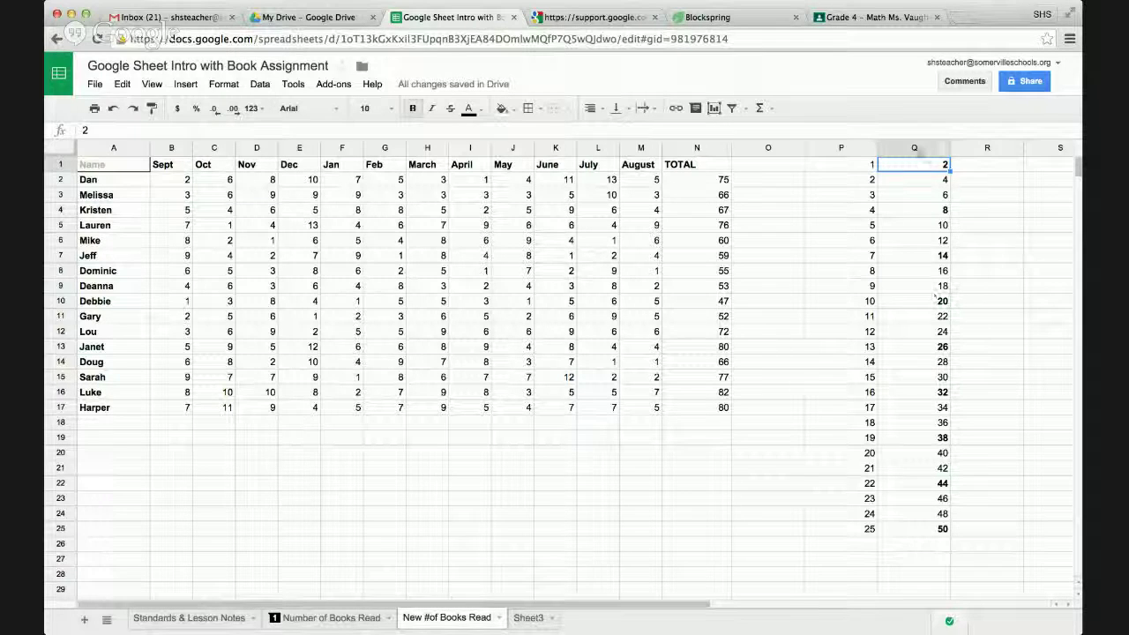
- Delete columns P and Q with the sample number series
{"action": "left_click", "coordinate": [917, 147]}
{"action": "left_click", "coordinate": [850, 150], "text": "shift"}
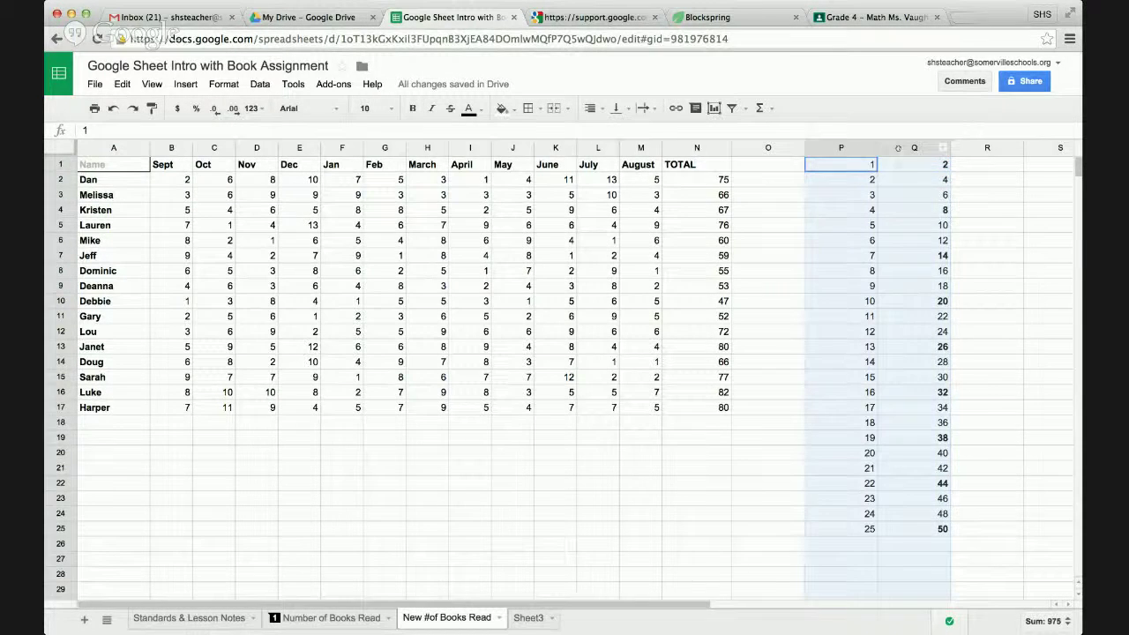
{"action": "right_click", "coordinate": [897, 148]}
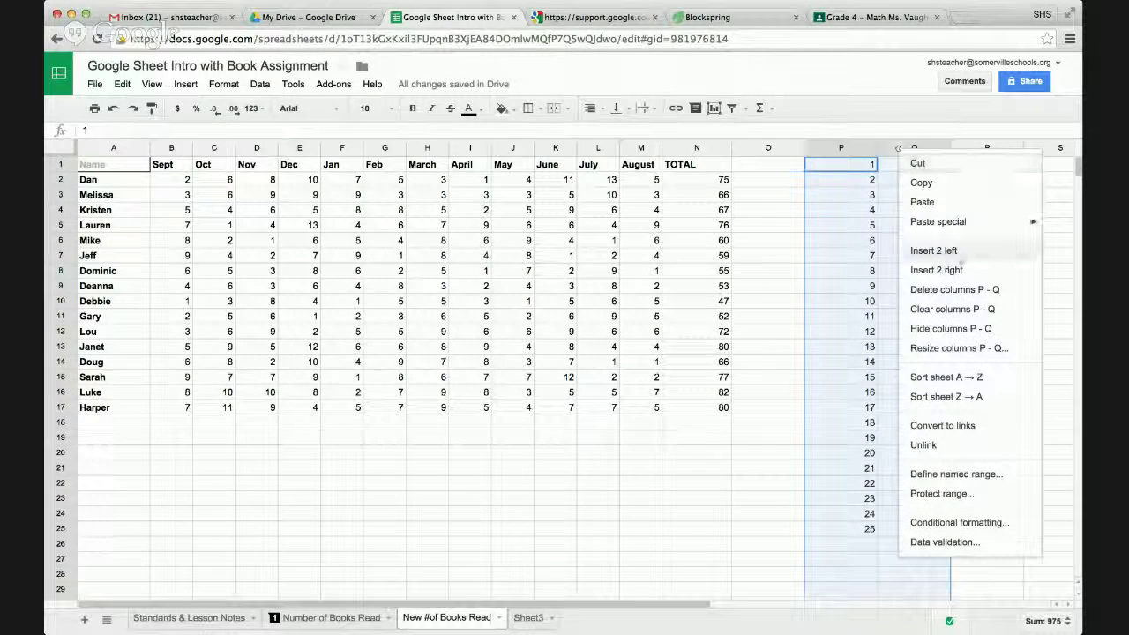
{"action": "left_click", "coordinate": [960, 292]}
{"action": "left_click", "coordinate": [801, 372]}
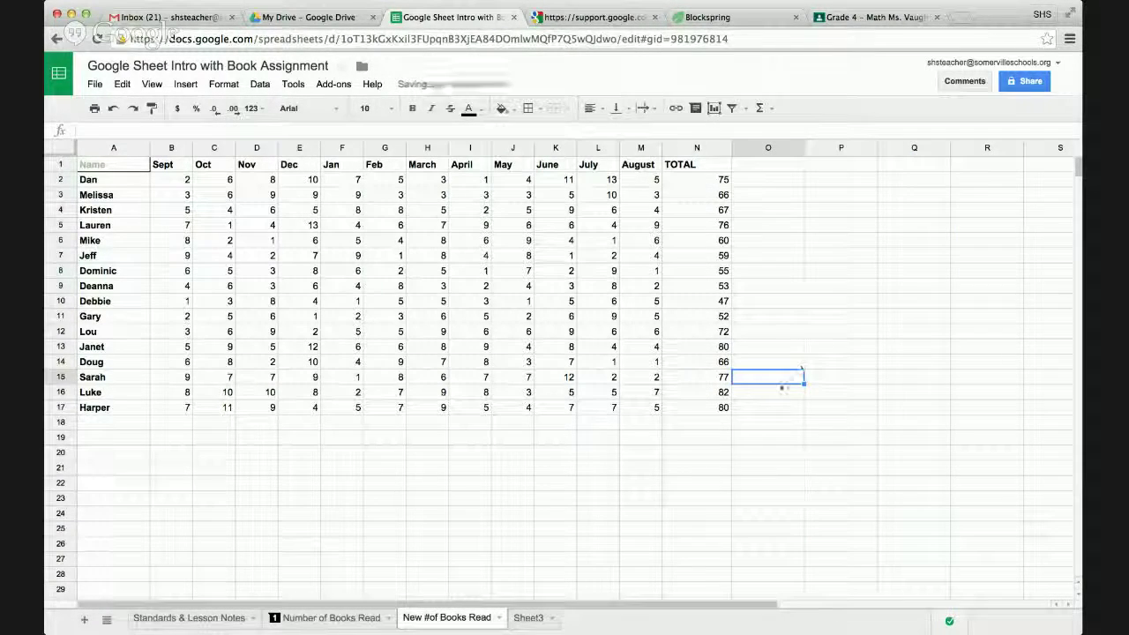
{"action": "left_click", "coordinate": [478, 473]}
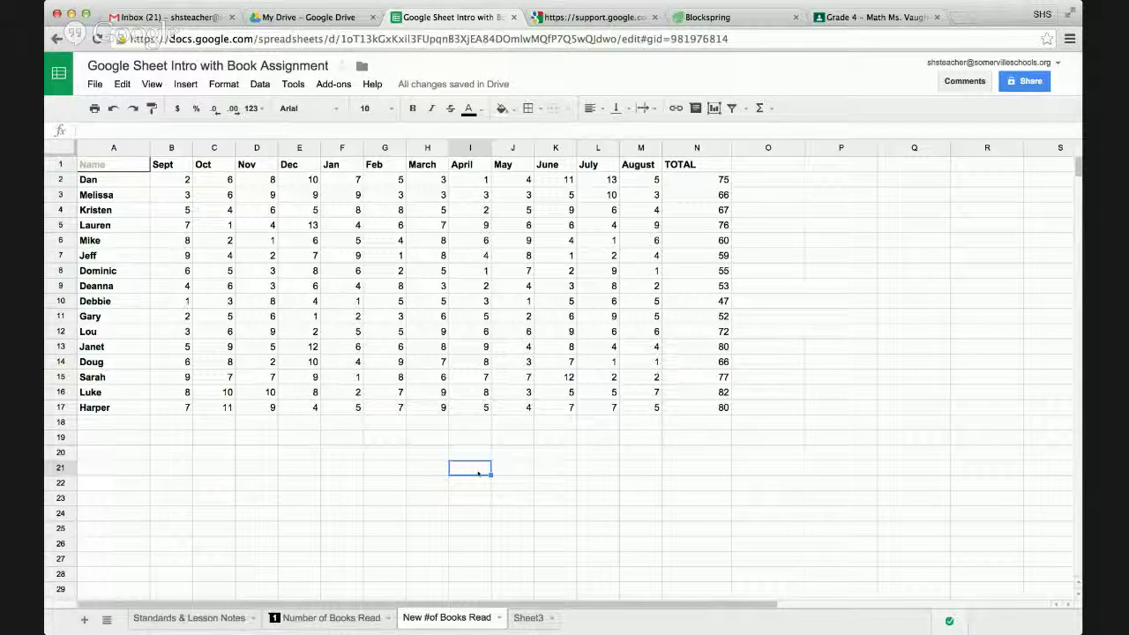
- Copy the name list in A1:A17 and paste it below the table starting at E20
{"action": "scroll", "coordinate": [478, 473], "scroll_direction": "down", "scroll_amount": 1}
{"action": "scroll", "coordinate": [478, 473], "scroll_direction": "up", "scroll_amount": 1}
{"action": "left_click_drag", "start_coordinate": [130, 164], "coordinate": [120, 404]}
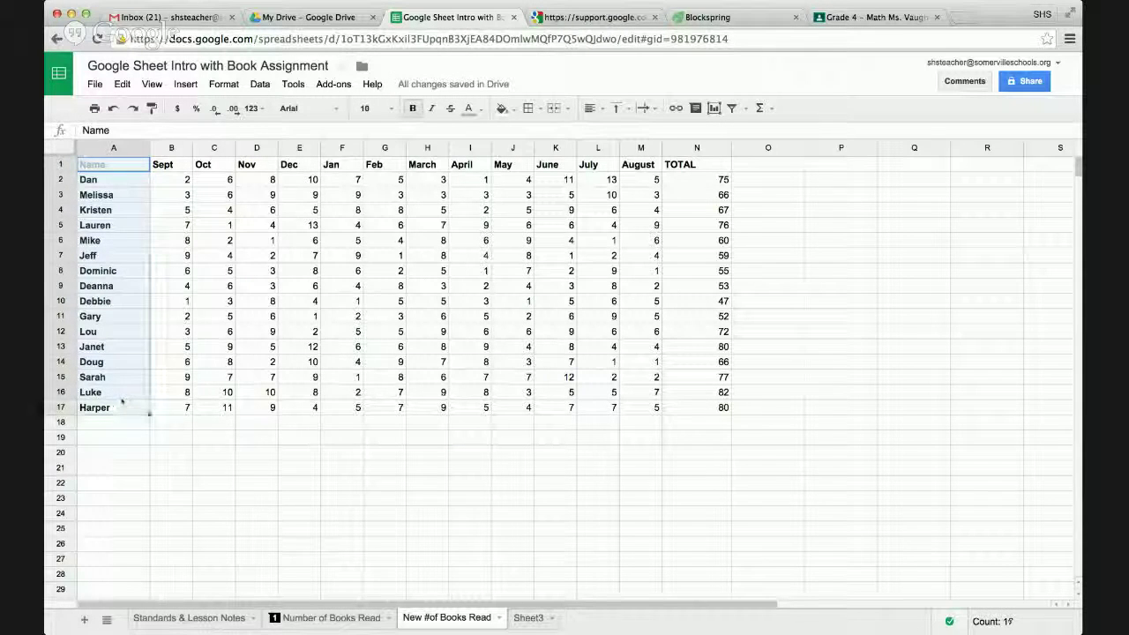
{"action": "key", "text": "ctrl+c"}
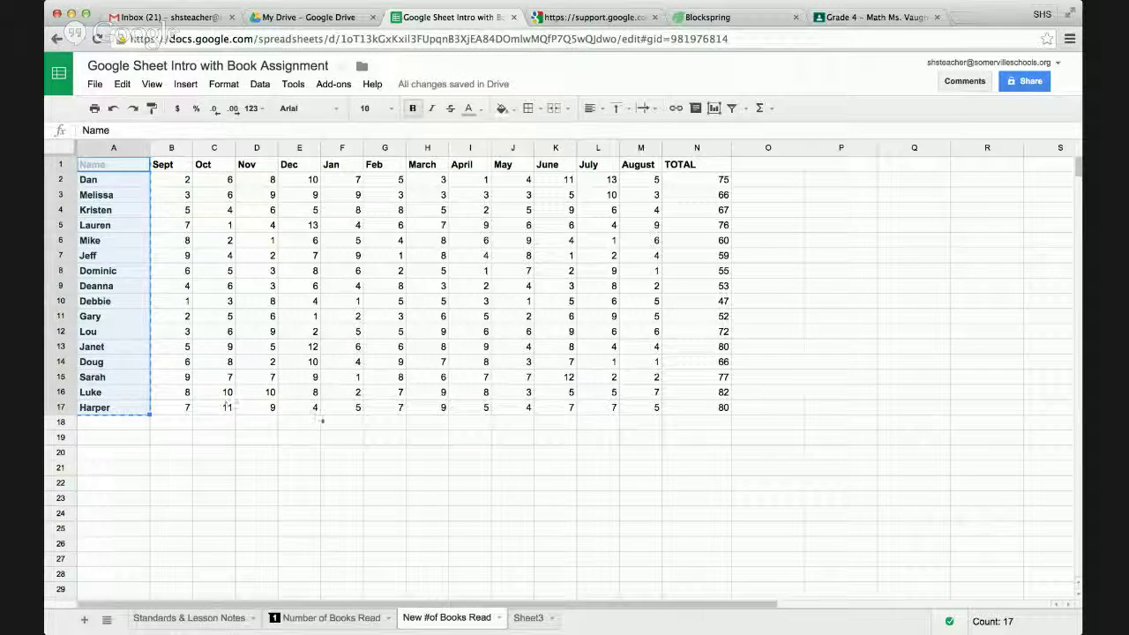
{"action": "left_click", "coordinate": [314, 458]}
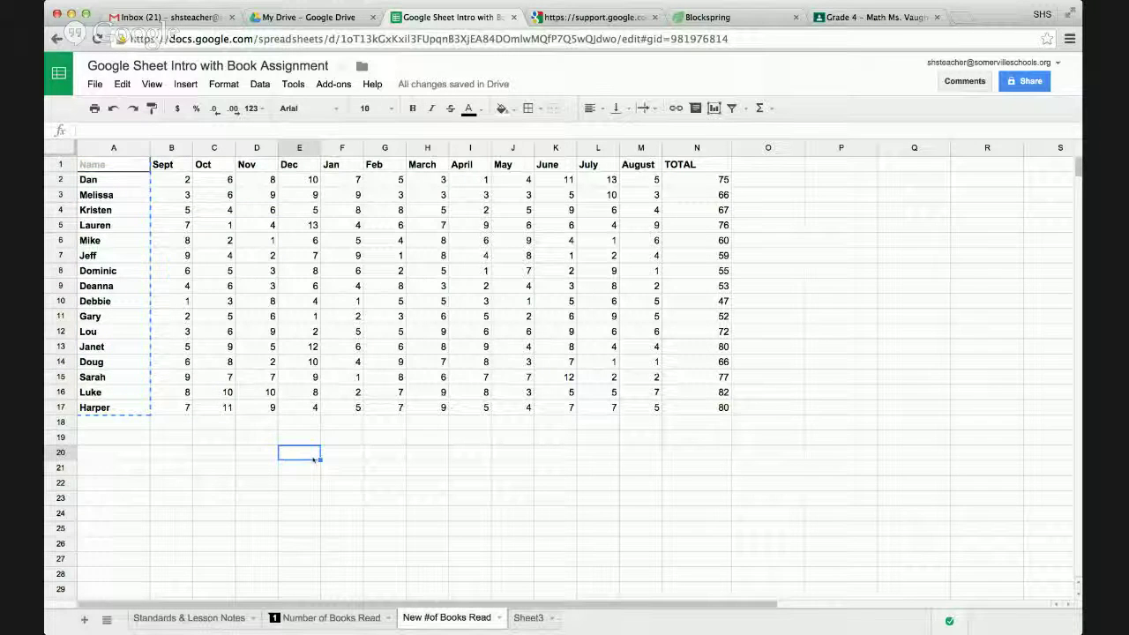
{"action": "key", "text": "ctrl+v"}
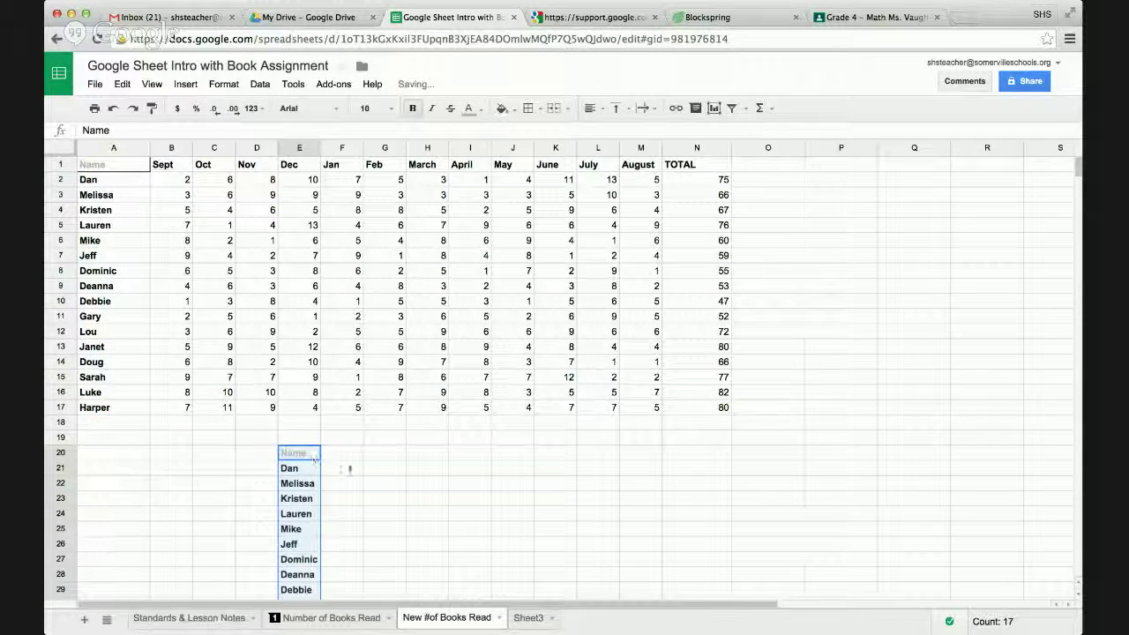
{"action": "scroll", "coordinate": [368, 471], "scroll_direction": "down", "scroll_amount": 4}
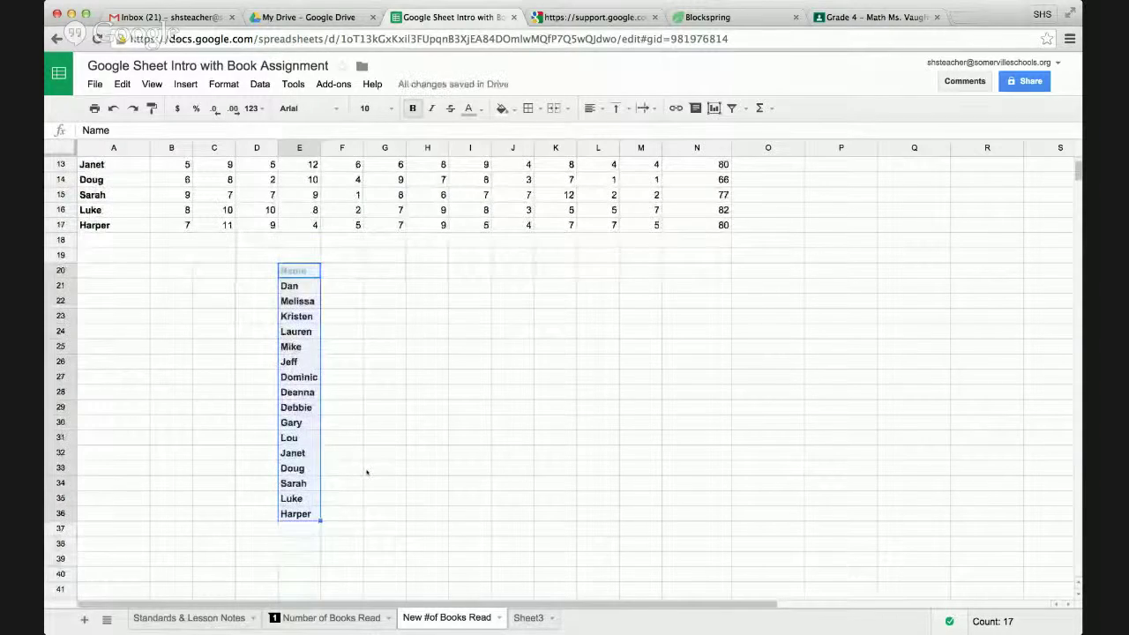
- Try a regular copy and paste of the TOTAL column N1:N17 next to the copied names, starting at F20
{"action": "scroll", "coordinate": [367, 471], "scroll_direction": "up", "scroll_amount": 4}
{"action": "left_click_drag", "start_coordinate": [716, 160], "coordinate": [713, 411]}
{"action": "key", "text": "ctrl+c"}
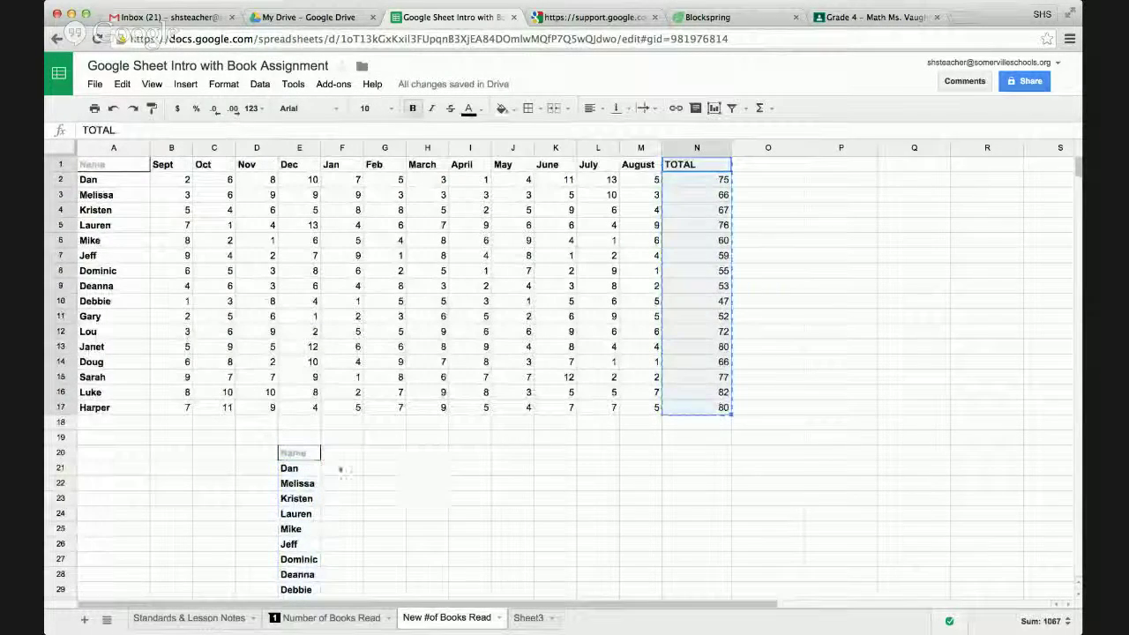
{"action": "scroll", "coordinate": [343, 469], "scroll_direction": "down", "scroll_amount": 1}
{"action": "left_click", "coordinate": [342, 406]}
{"action": "key", "text": "ctrl+v"}
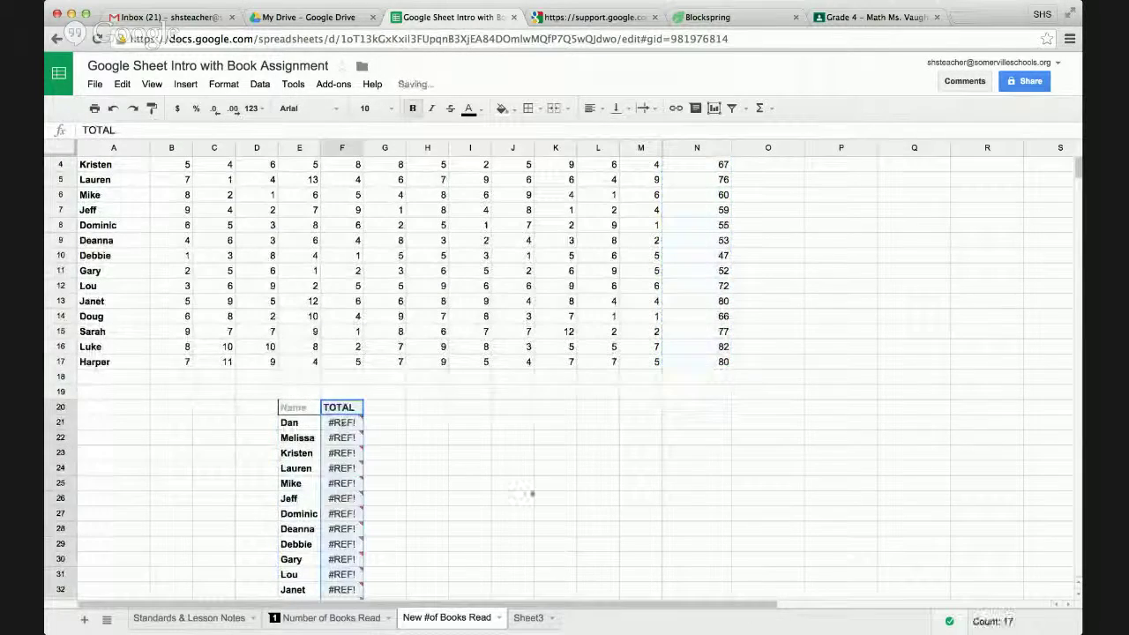
{"action": "scroll", "coordinate": [529, 492], "scroll_direction": "down", "scroll_amount": 1}
{"action": "scroll", "coordinate": [624, 459], "scroll_direction": "up", "scroll_amount": 2}
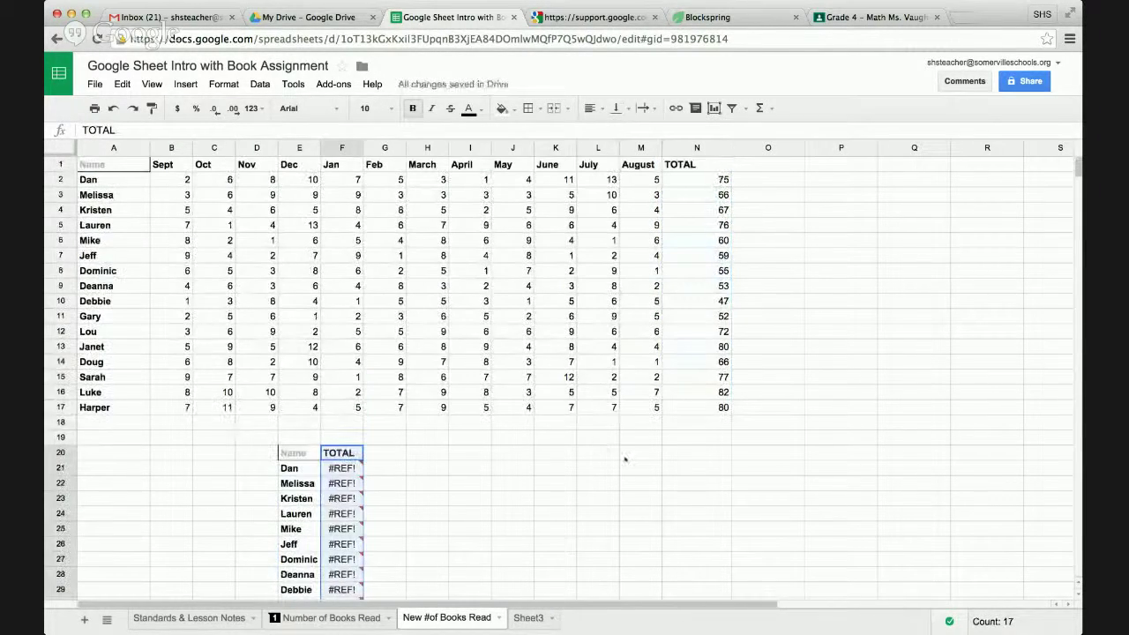
- Copy the TOTAL column range N1:N17 again
{"action": "left_click_drag", "start_coordinate": [697, 164], "coordinate": [719, 408]}
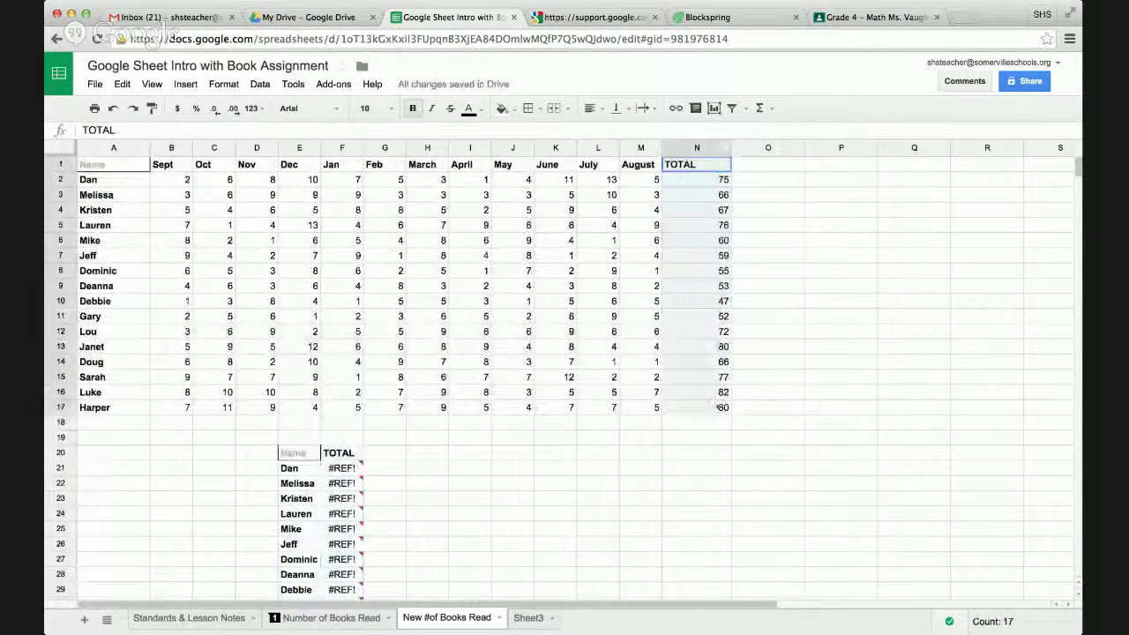
{"action": "key", "text": "ctrl+c"}
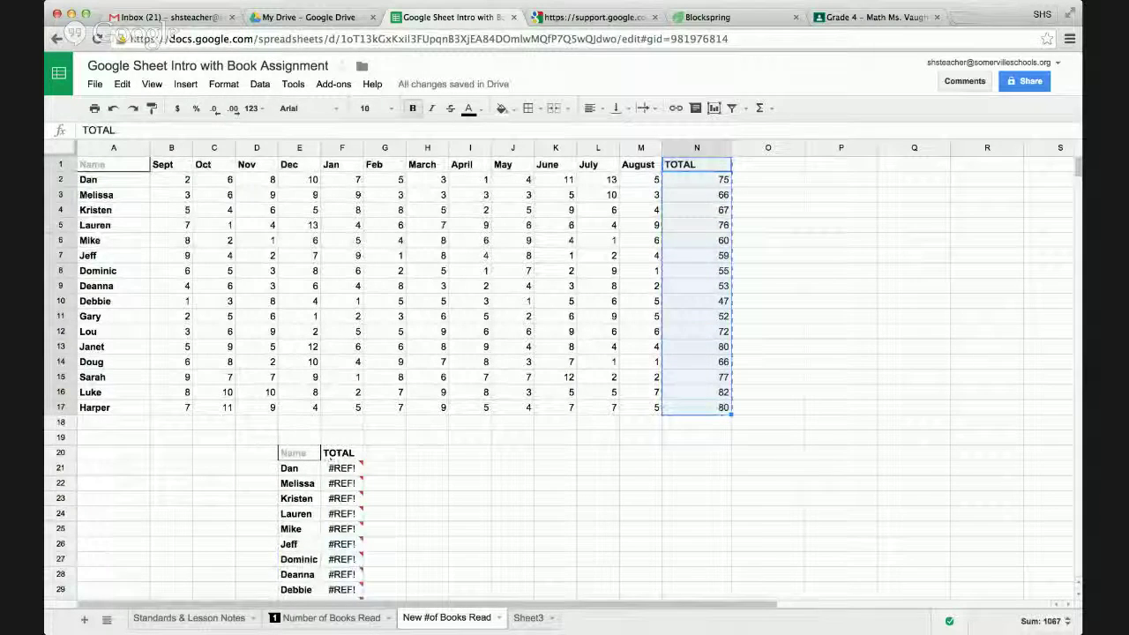
{"action": "left_click", "coordinate": [337, 454]}
{"action": "right_click", "coordinate": [338, 454]}
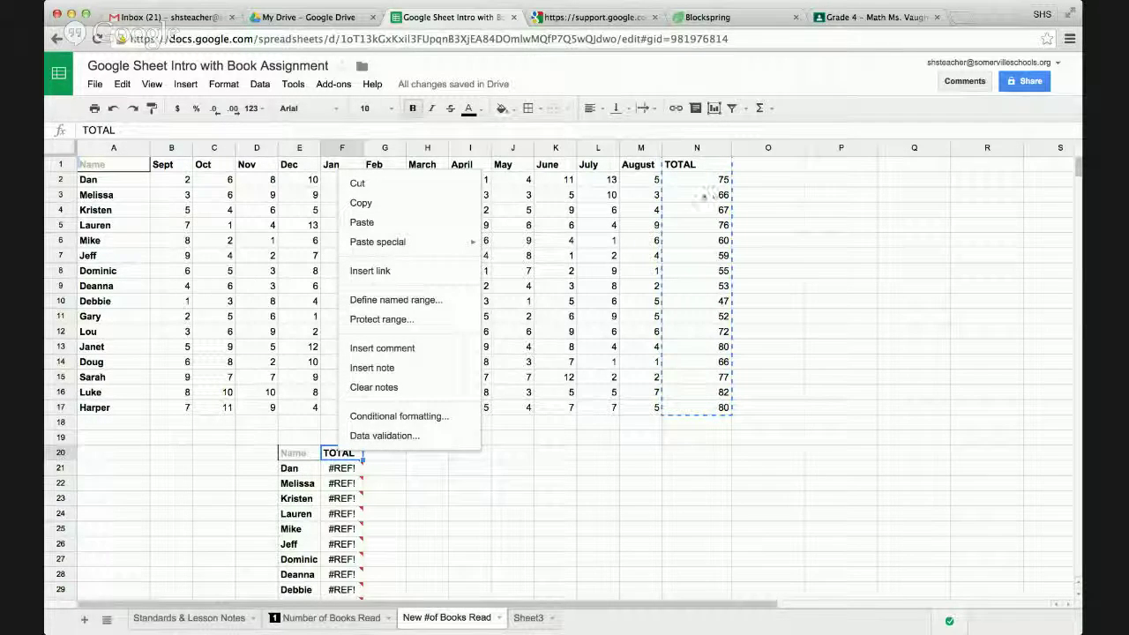
{"action": "left_click", "coordinate": [597, 513]}
- Compare the SUM formulas in N4, N8 and N12 with the pasted formula in F21
{"action": "left_click", "coordinate": [710, 209]}
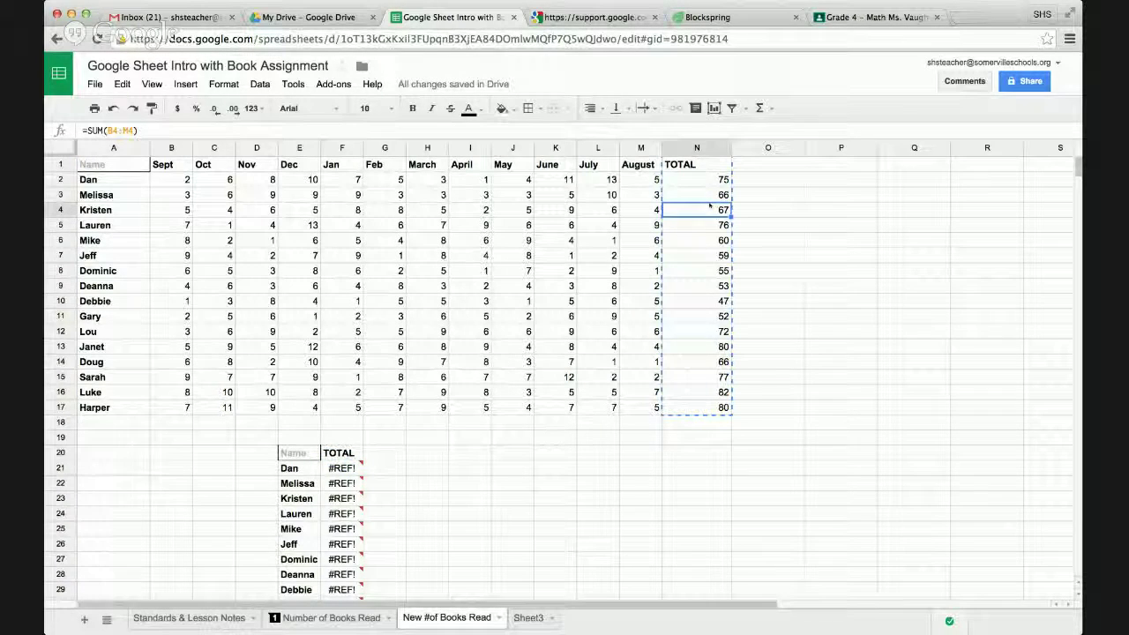
{"action": "left_click", "coordinate": [704, 271]}
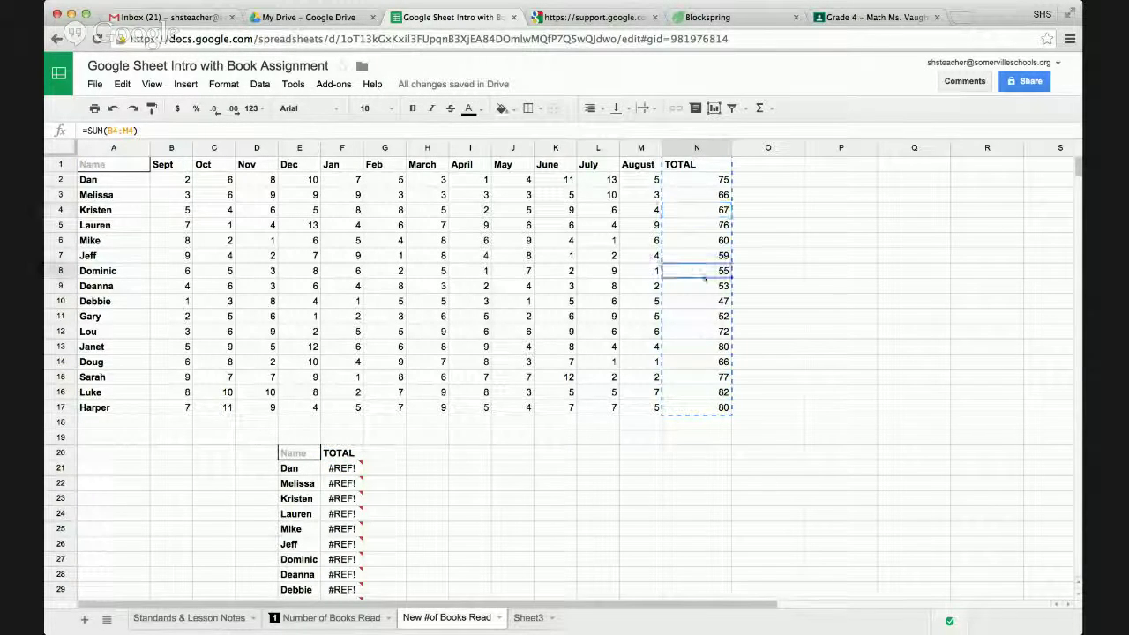
{"action": "left_click", "coordinate": [694, 332]}
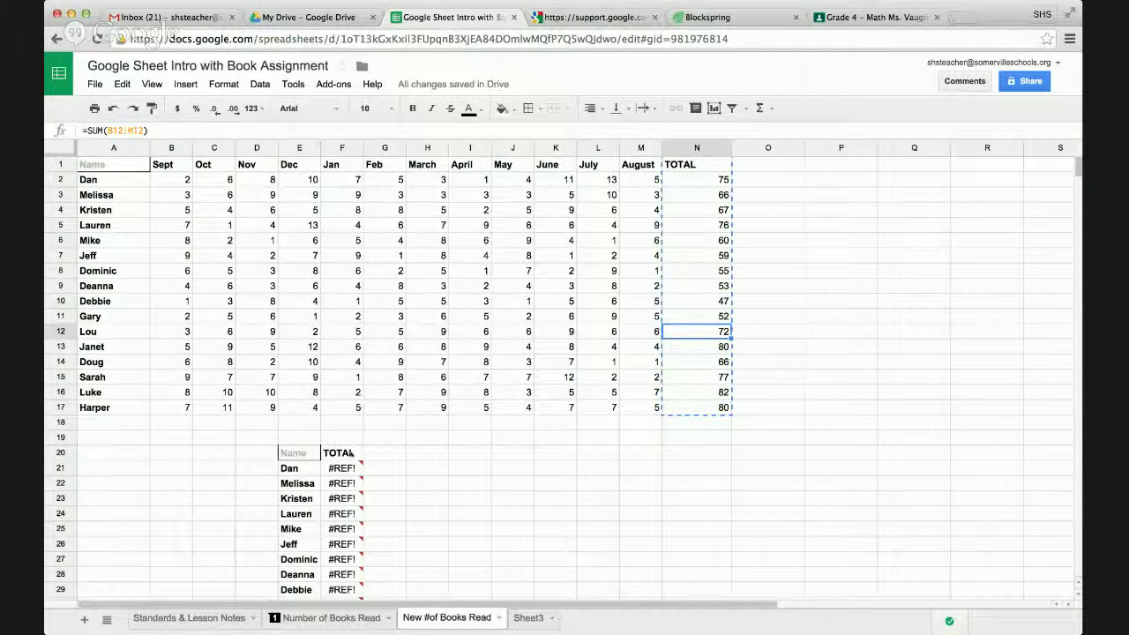
{"action": "scroll", "coordinate": [351, 453], "scroll_direction": "down", "scroll_amount": 3}
{"action": "left_click", "coordinate": [352, 379]}
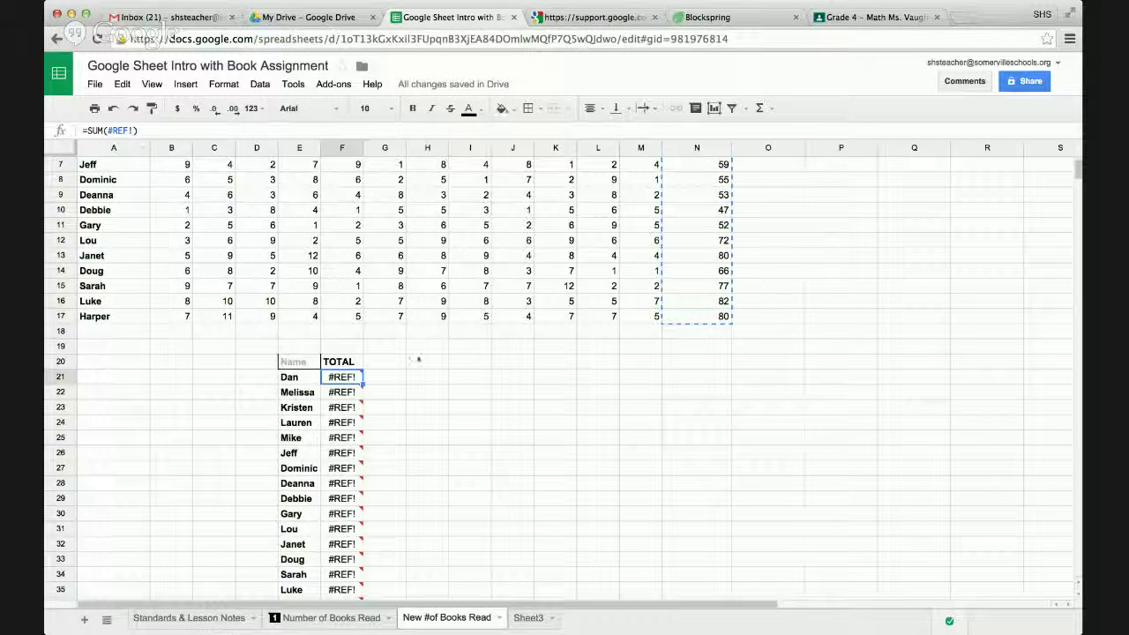
- Paste the copied totals at F20 as values only, replacing the broken formulas
{"action": "left_click", "coordinate": [336, 363]}
{"action": "right_click", "coordinate": [336, 363]}
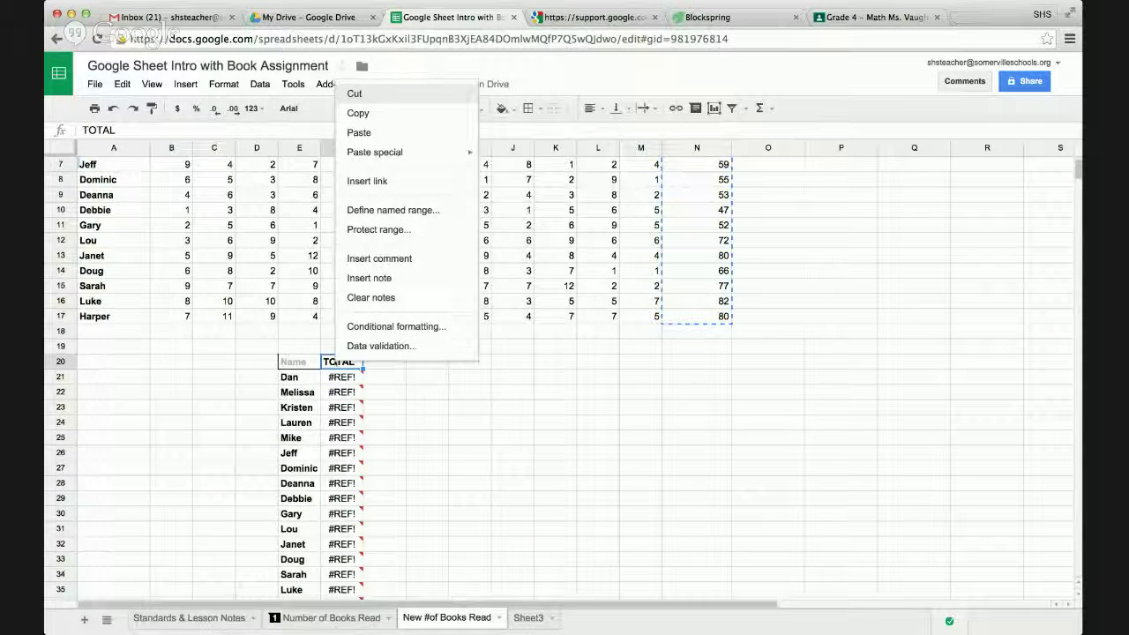
{"action": "mouse_move", "coordinate": [381, 157]}
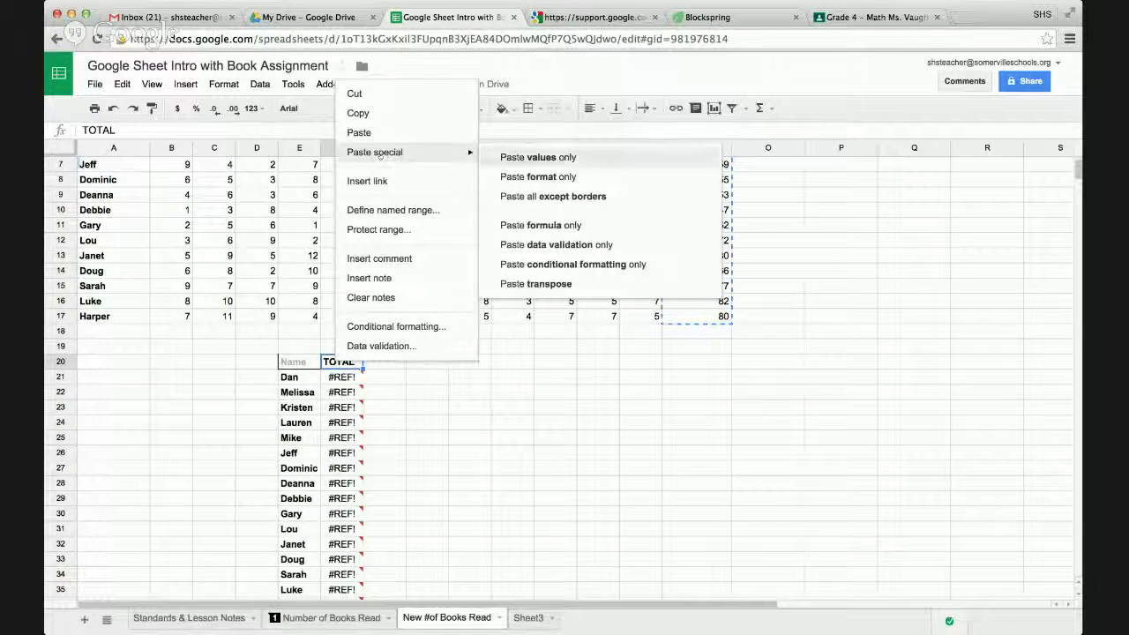
{"action": "left_click", "coordinate": [533, 157]}
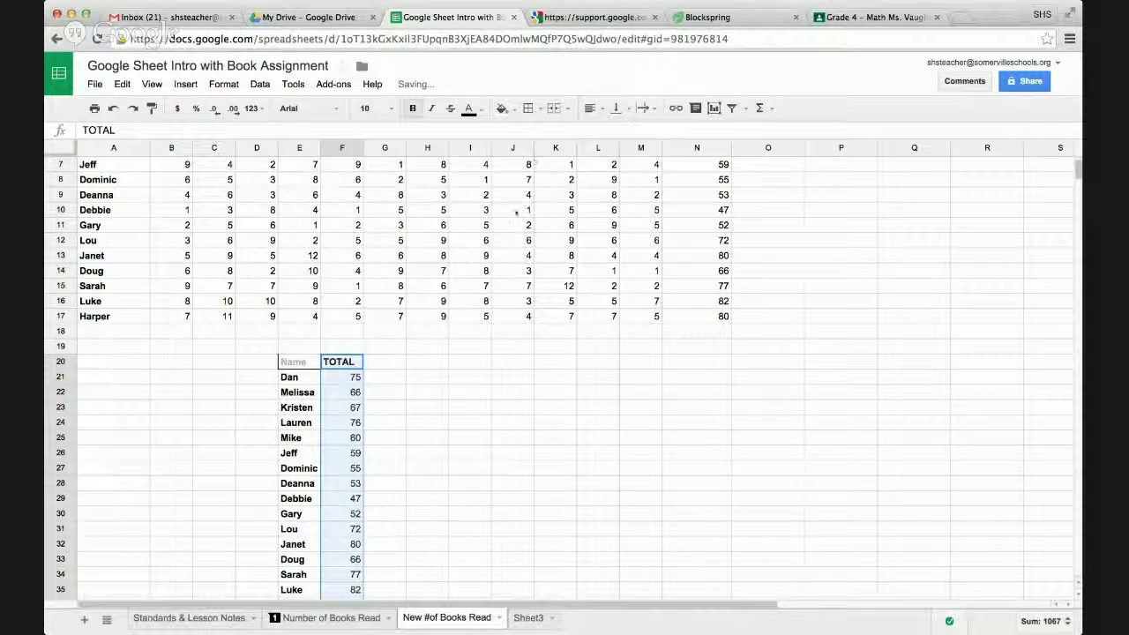
{"action": "left_click", "coordinate": [474, 441]}
{"action": "scroll", "coordinate": [477, 445], "scroll_direction": "down", "scroll_amount": 4}
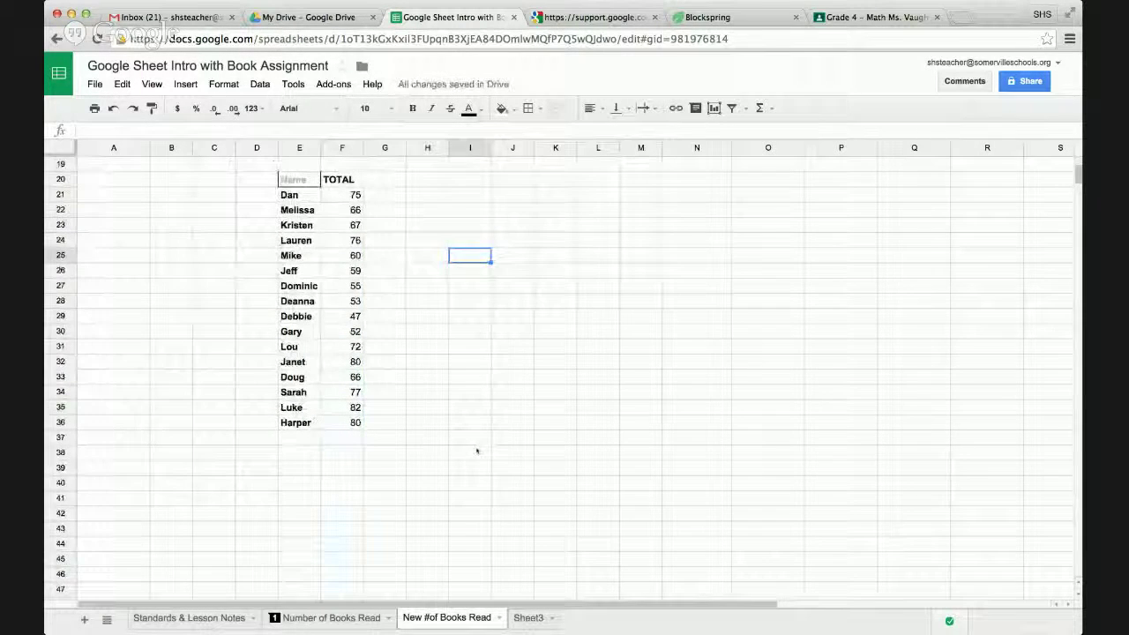
- Check the contents of F21, F24 and F28 to see whether they hold plain numbers or formulas
{"action": "left_click", "coordinate": [341, 195]}
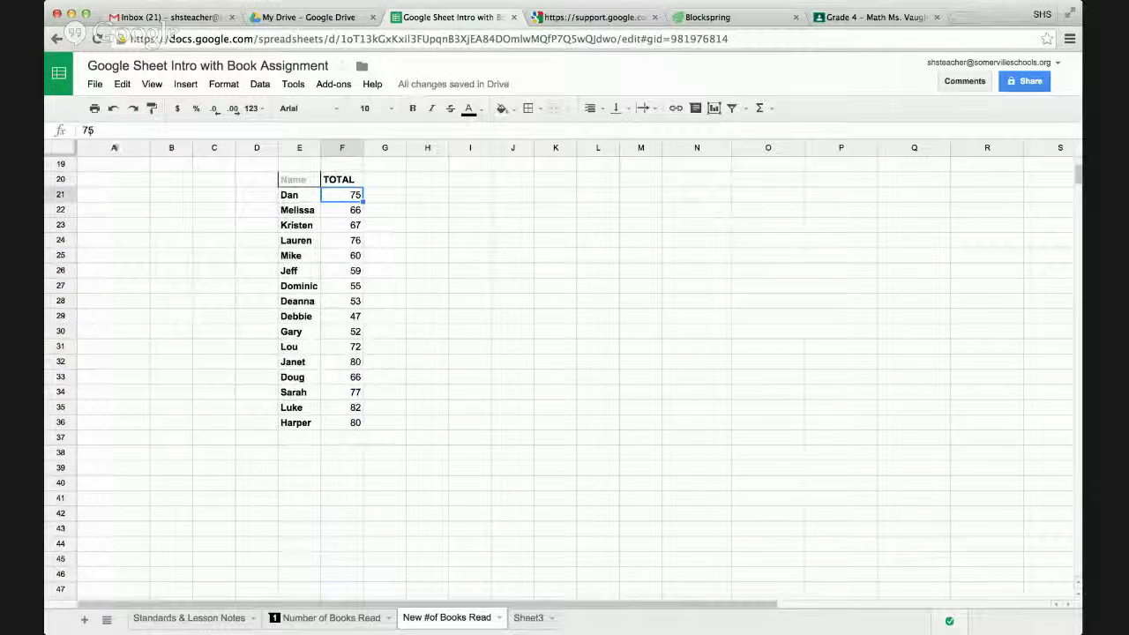
{"action": "left_click", "coordinate": [336, 242]}
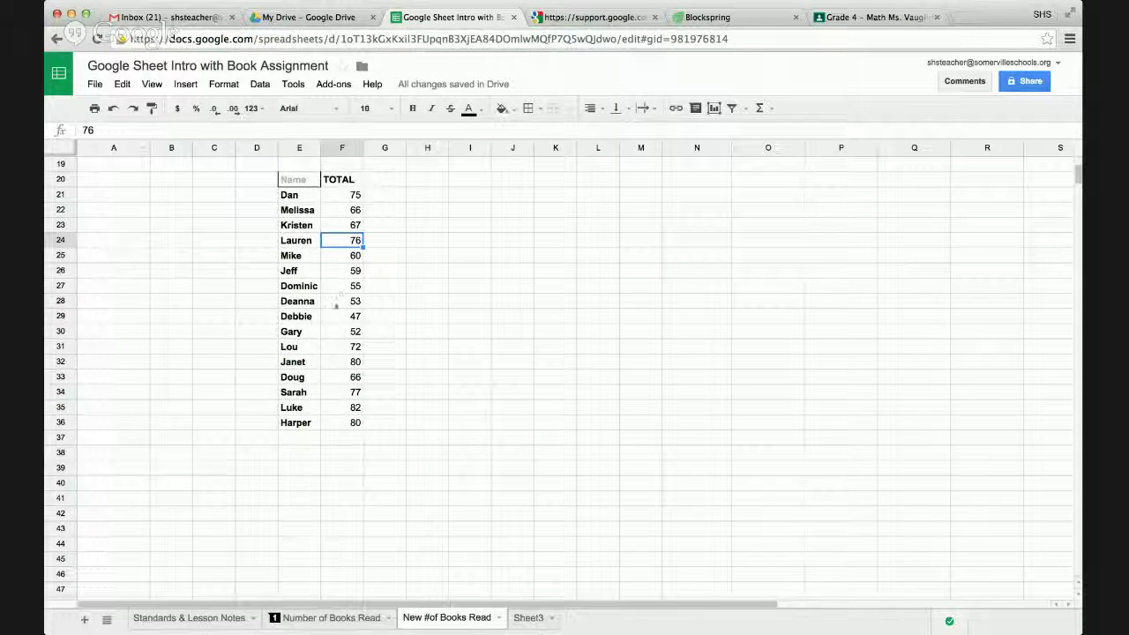
{"action": "left_click", "coordinate": [337, 302]}
- Set the text color of the Name header in E20 to black
{"action": "scroll", "coordinate": [564, 358], "scroll_direction": "up", "scroll_amount": 2}
{"action": "left_click", "coordinate": [300, 274]}
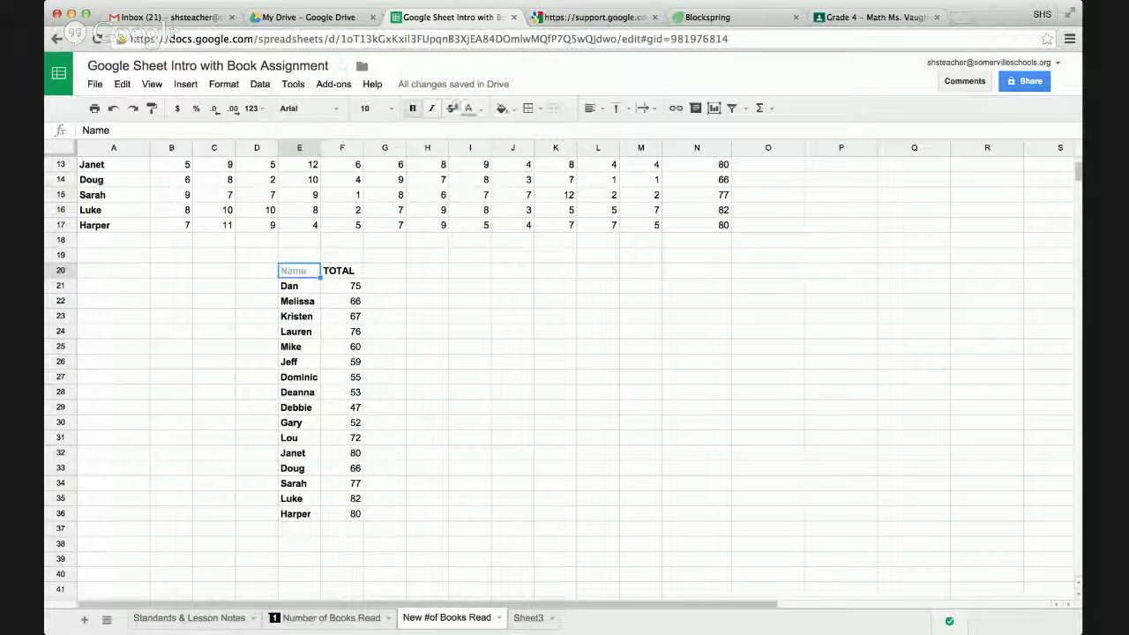
{"action": "left_click", "coordinate": [469, 108]}
{"action": "left_click", "coordinate": [472, 152]}
{"action": "scroll", "coordinate": [446, 292], "scroll_direction": "up", "scroll_amount": 1}
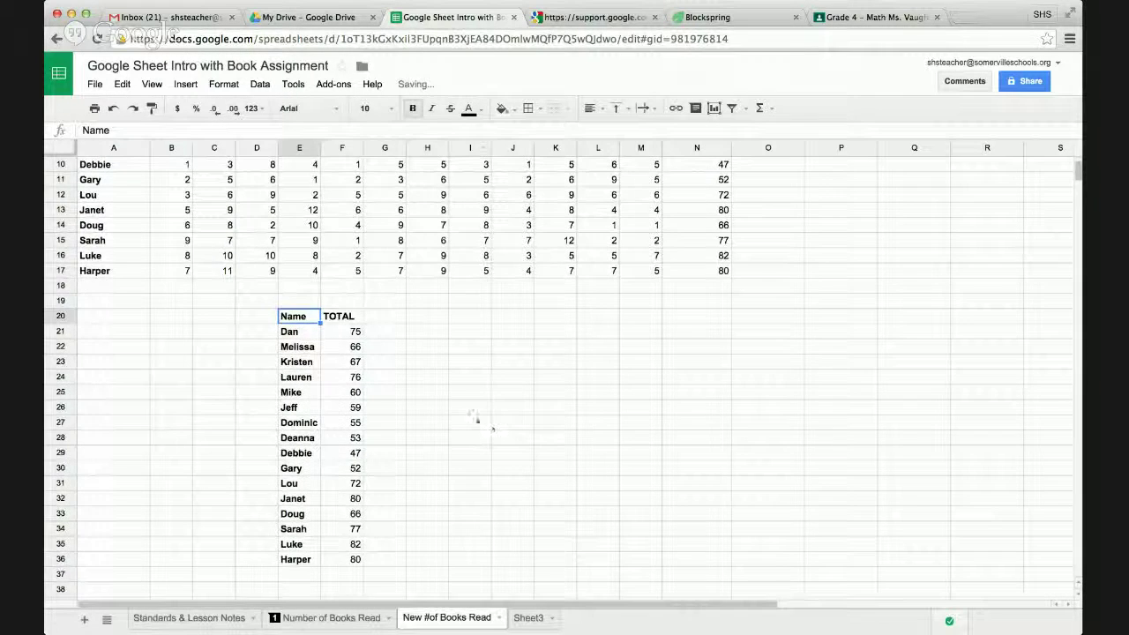
- Select the names and totals in E20:F36 and start inserting a chart from them
{"action": "scroll", "coordinate": [335, 291], "scroll_direction": "down", "scroll_amount": 2}
{"action": "left_click", "coordinate": [326, 283]}
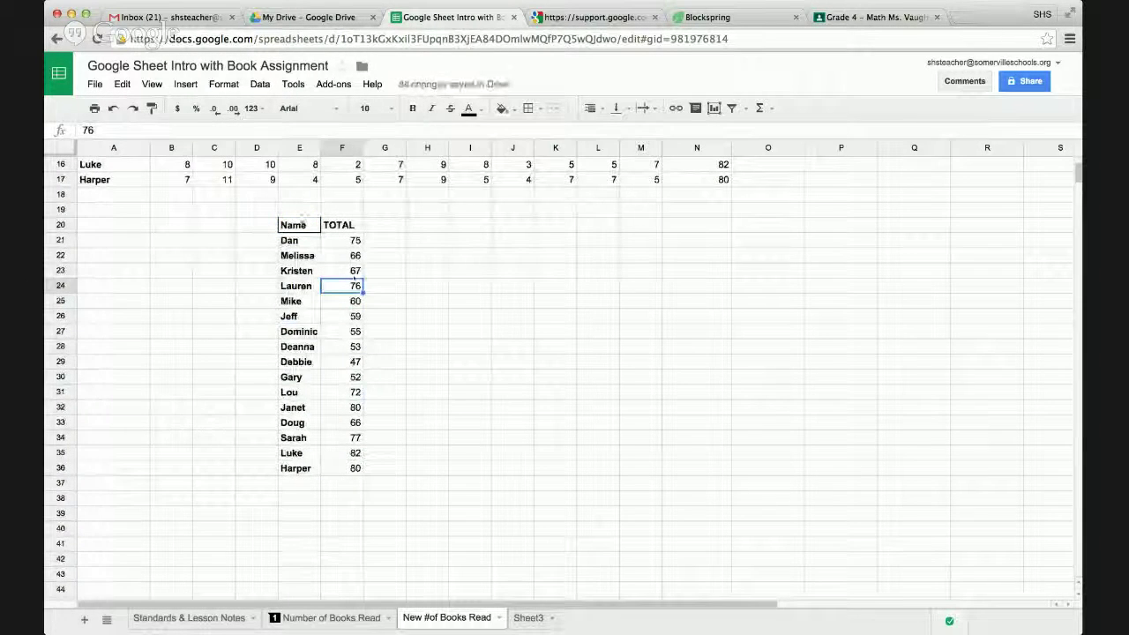
{"action": "left_click", "coordinate": [294, 227]}
{"action": "left_click_drag", "start_coordinate": [342, 231], "coordinate": [351, 469]}
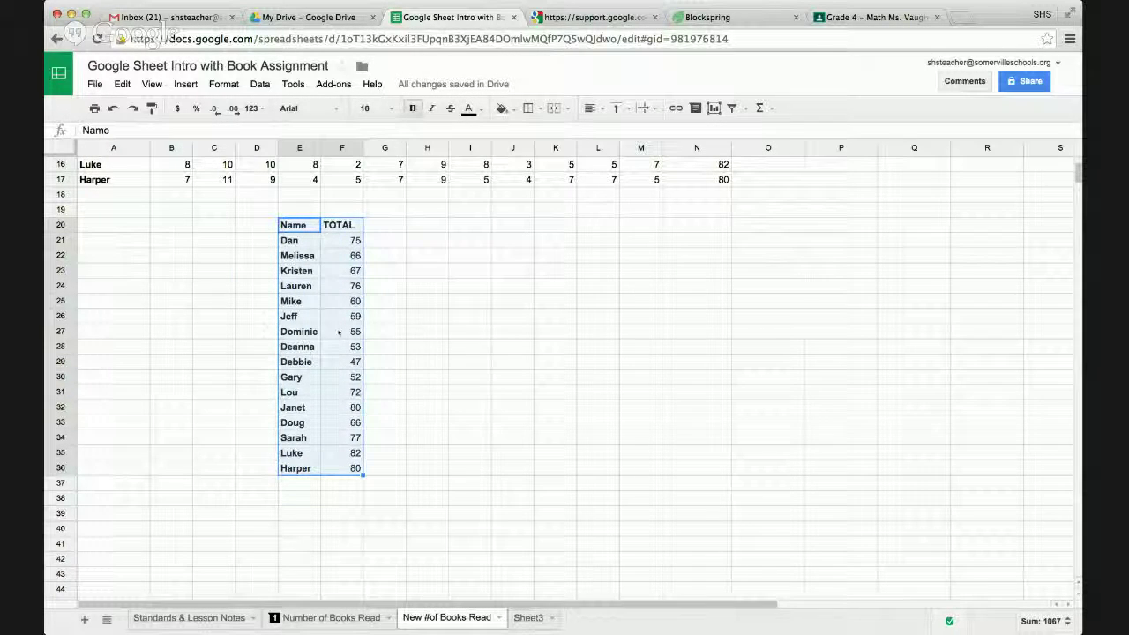
{"action": "left_click", "coordinate": [189, 84]}
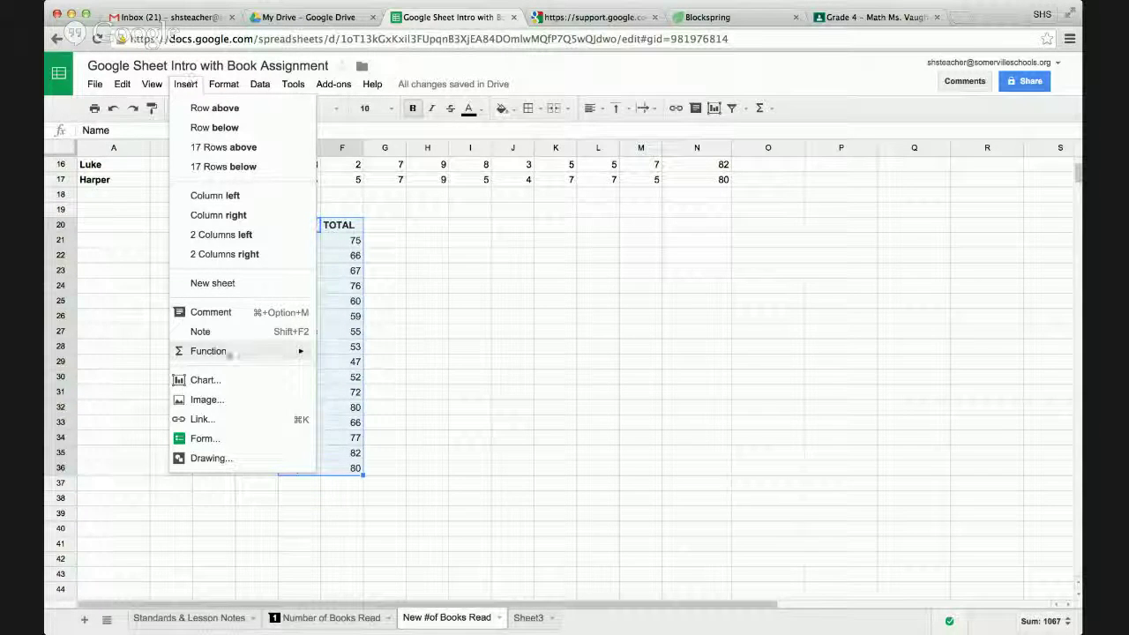
{"action": "left_click", "coordinate": [245, 381]}
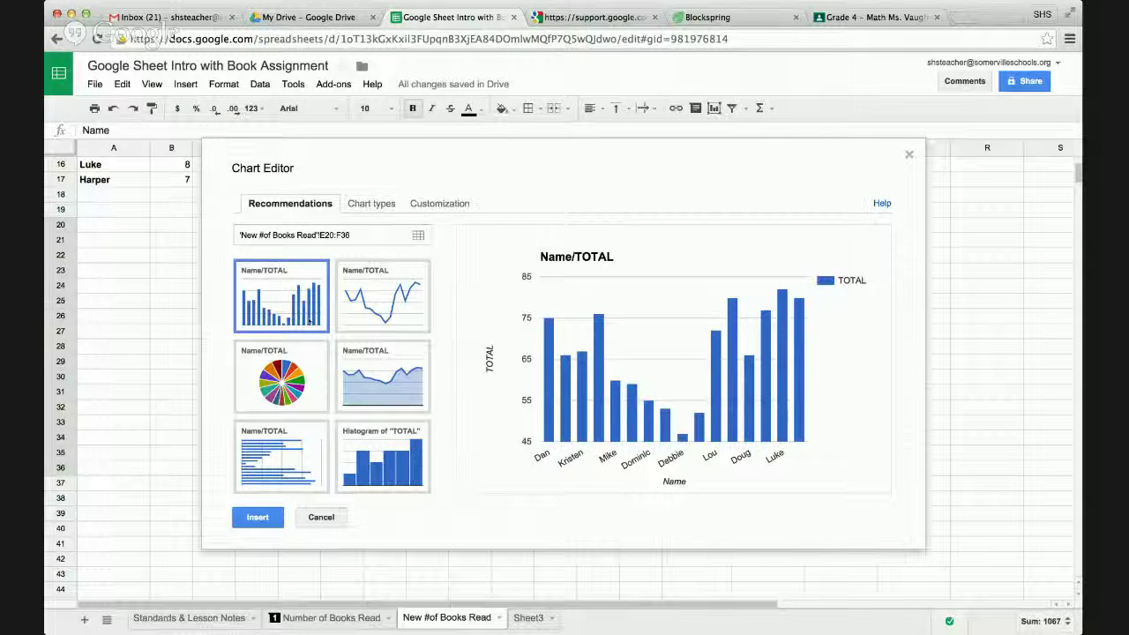
- Preview the recommended line, pie, area, bar and histogram charts for the book totals
{"action": "left_click", "coordinate": [381, 317]}
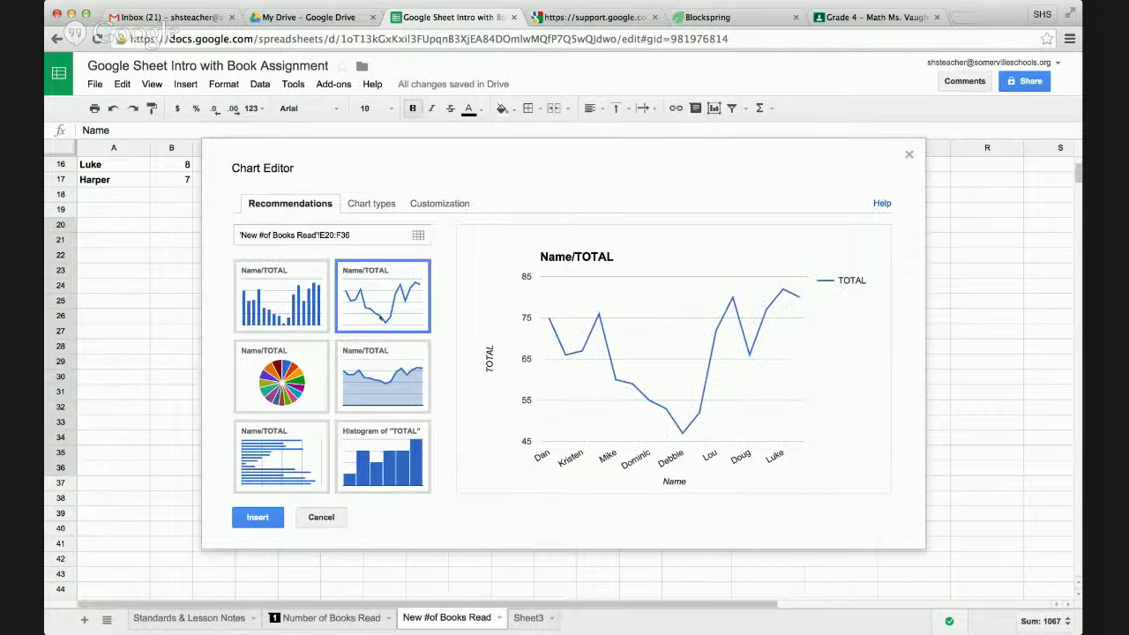
{"action": "left_click", "coordinate": [312, 378]}
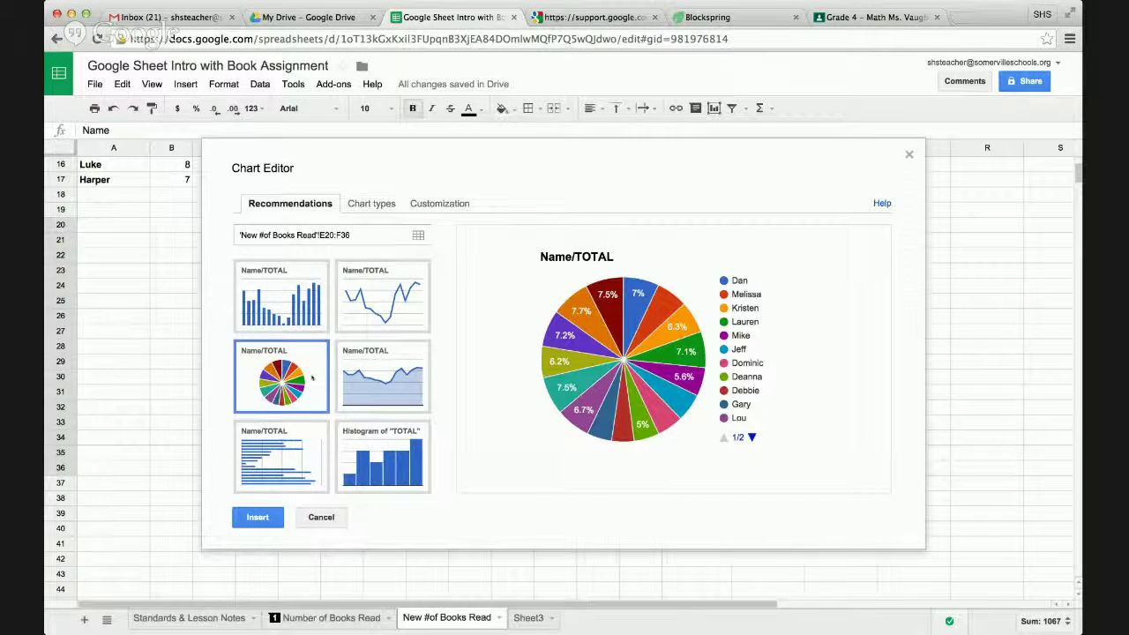
{"action": "left_click", "coordinate": [374, 379]}
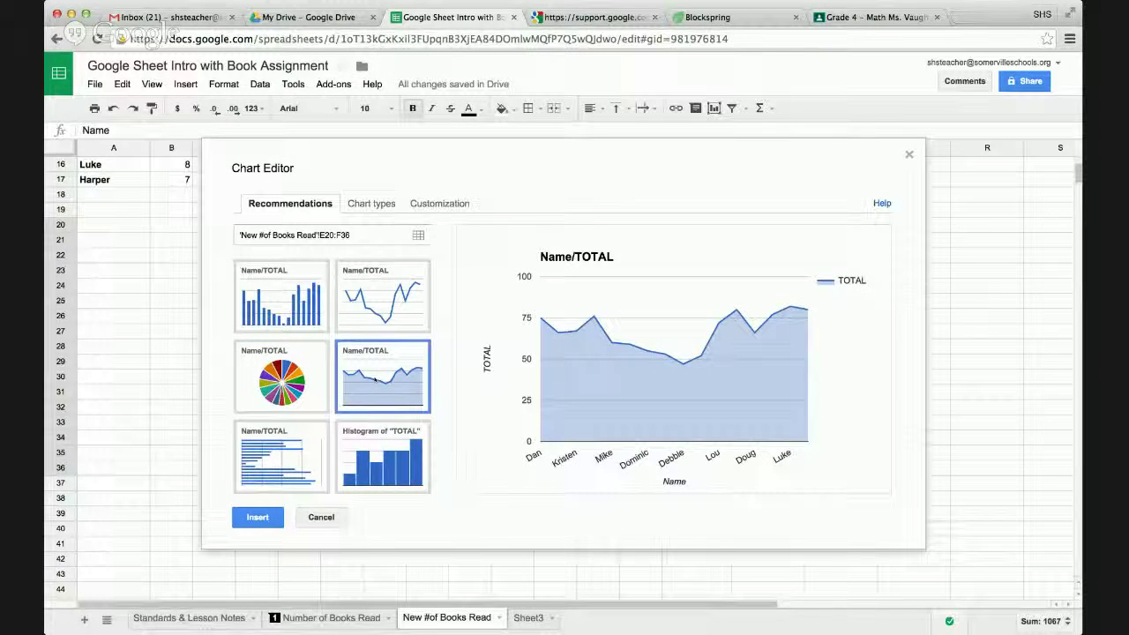
{"action": "left_click", "coordinate": [275, 471]}
{"action": "left_click", "coordinate": [379, 452]}
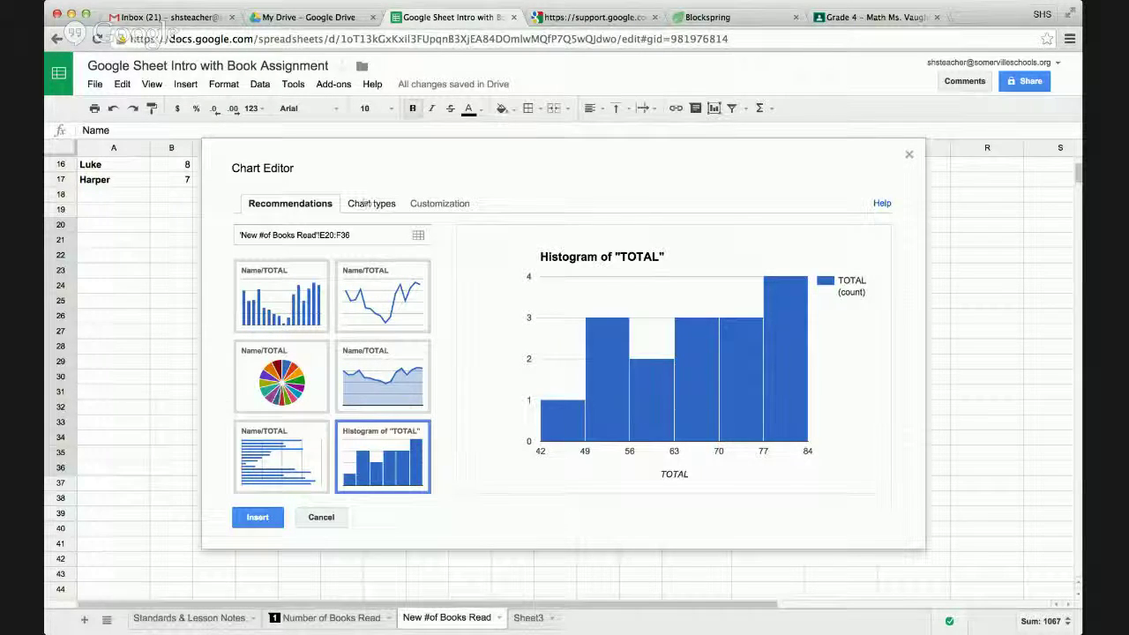
- Preview line and area chart types for the book totals, and choose the combo chart
{"action": "left_click", "coordinate": [367, 204]}
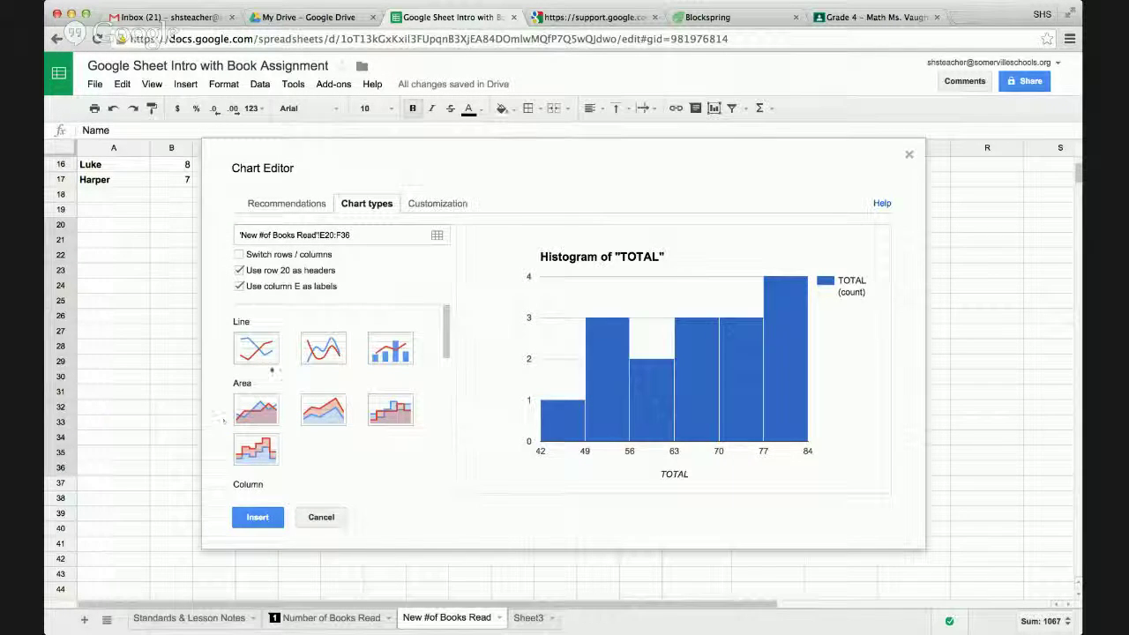
{"action": "left_click", "coordinate": [256, 348]}
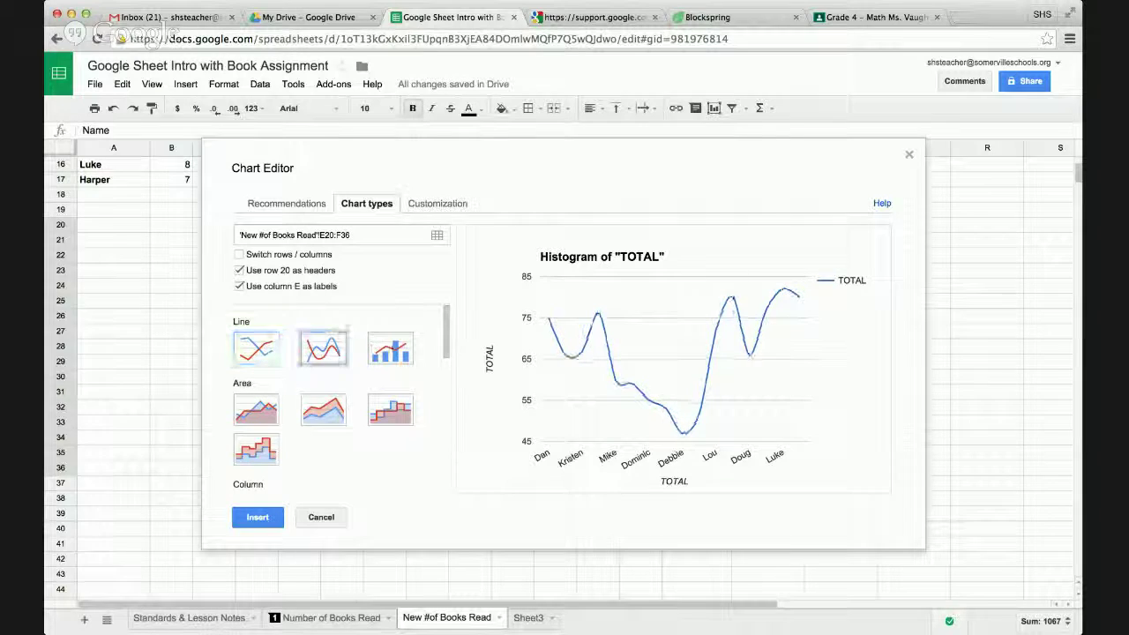
{"action": "left_click", "coordinate": [390, 349]}
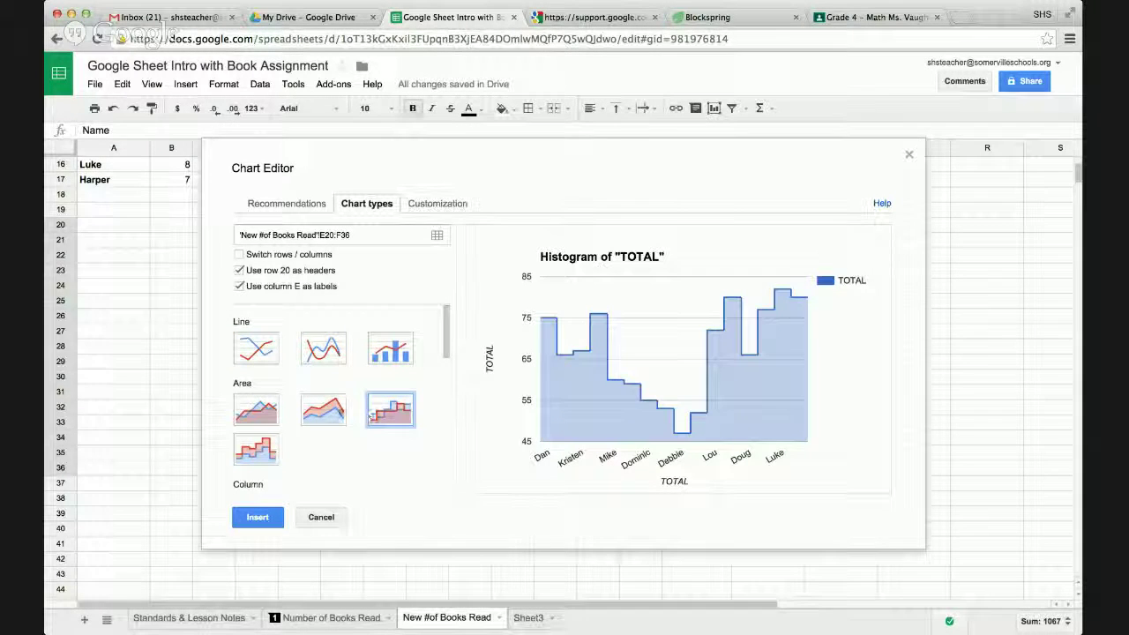
{"action": "left_click", "coordinate": [323, 408]}
{"action": "left_click", "coordinate": [390, 349]}
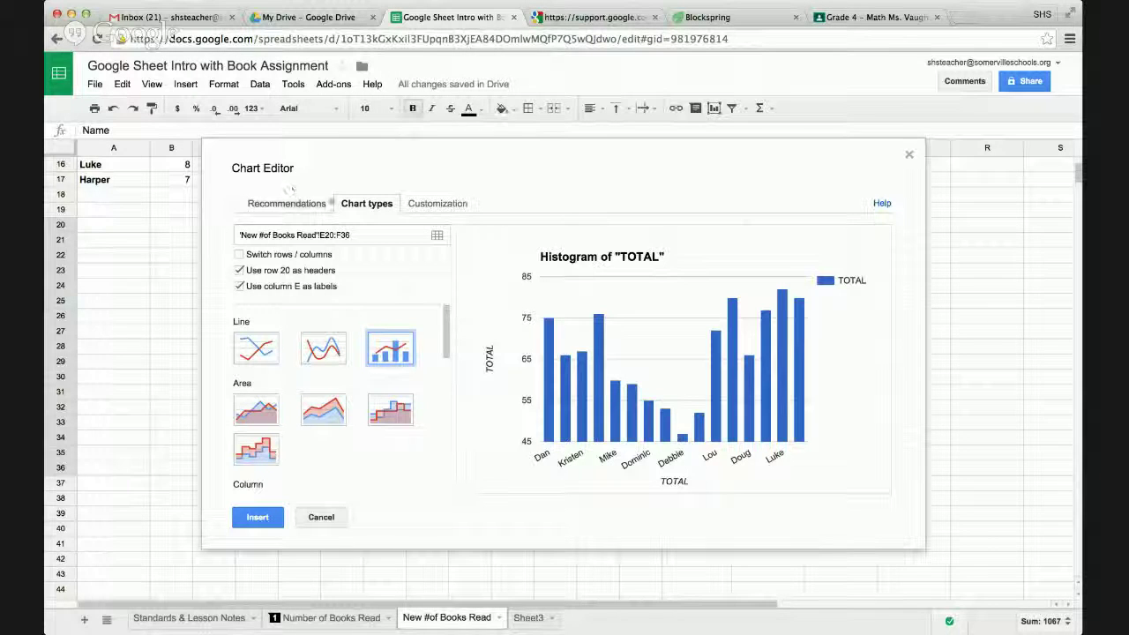
- Title the chart "Number of Books Read this School Year"
{"action": "left_click", "coordinate": [434, 202]}
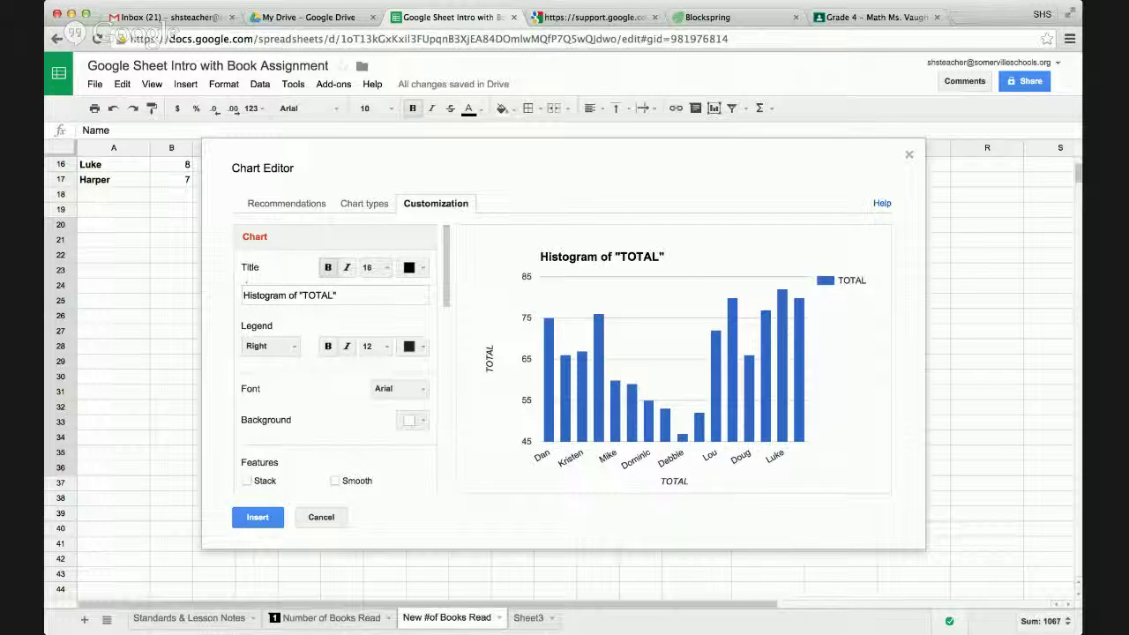
{"action": "left_click", "coordinate": [335, 296]}
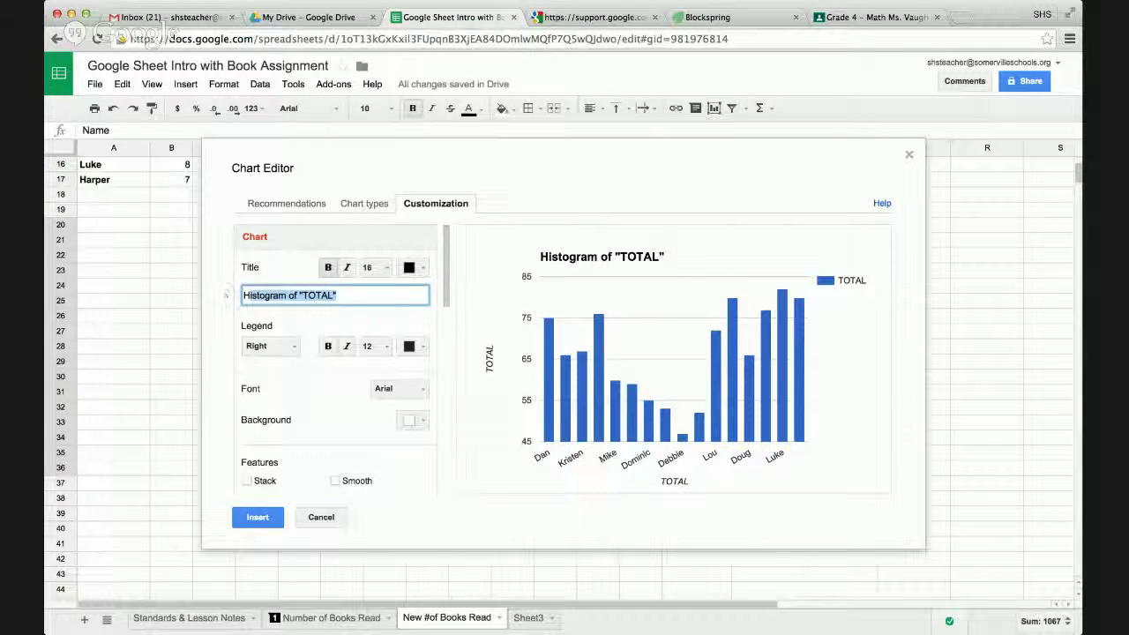
{"action": "triple_click", "coordinate": [351, 296]}
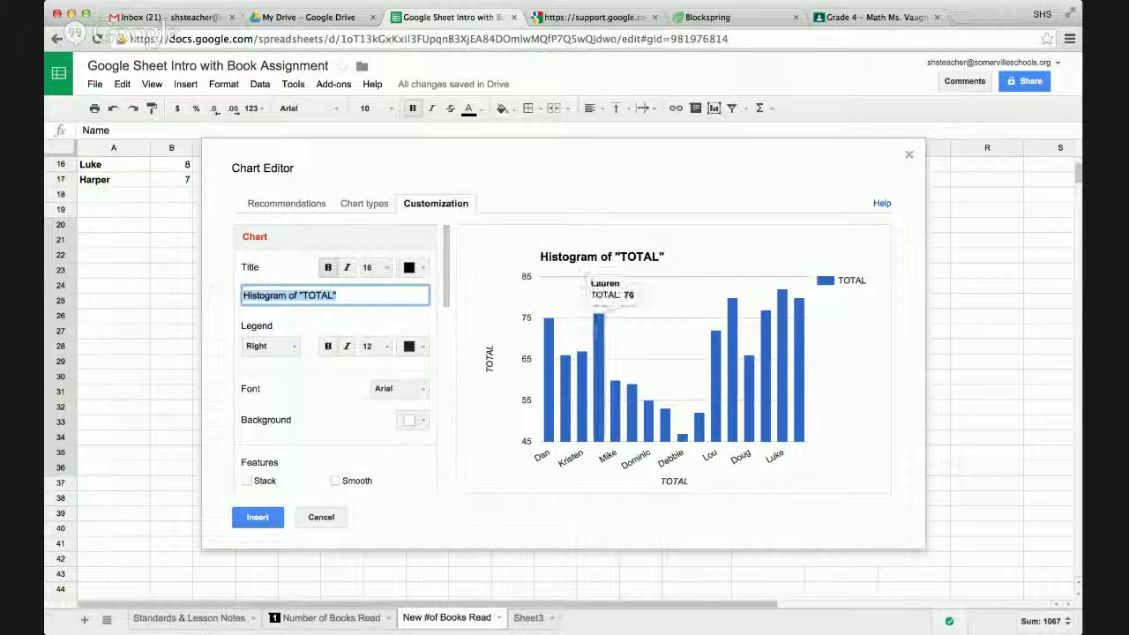
{"action": "type", "text": "Number "}
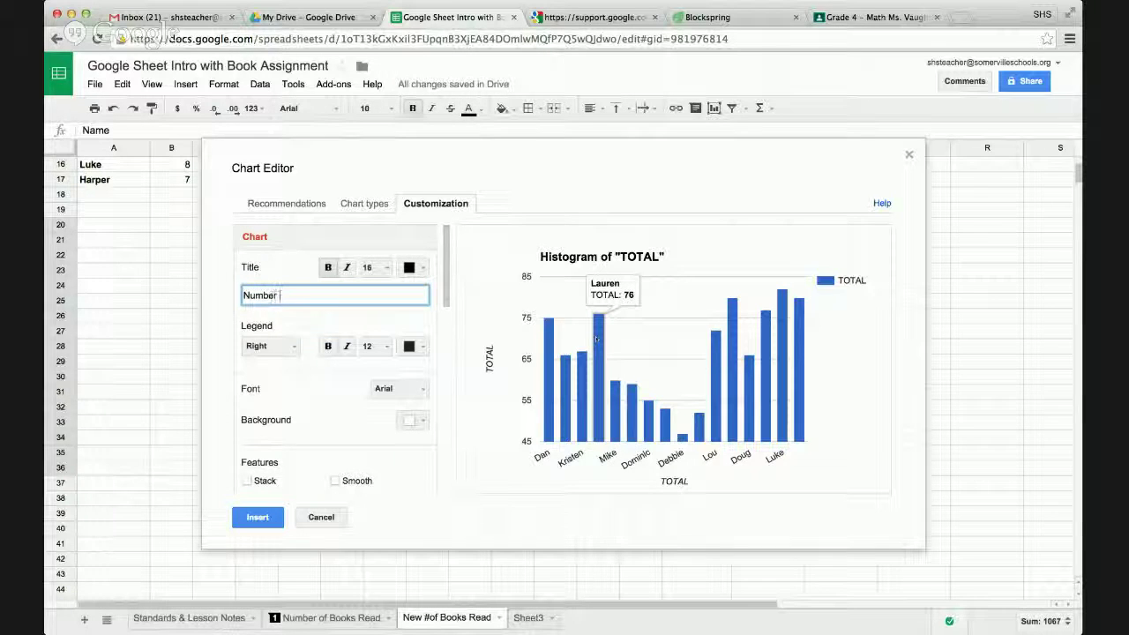
{"action": "type", "text": "of Books "}
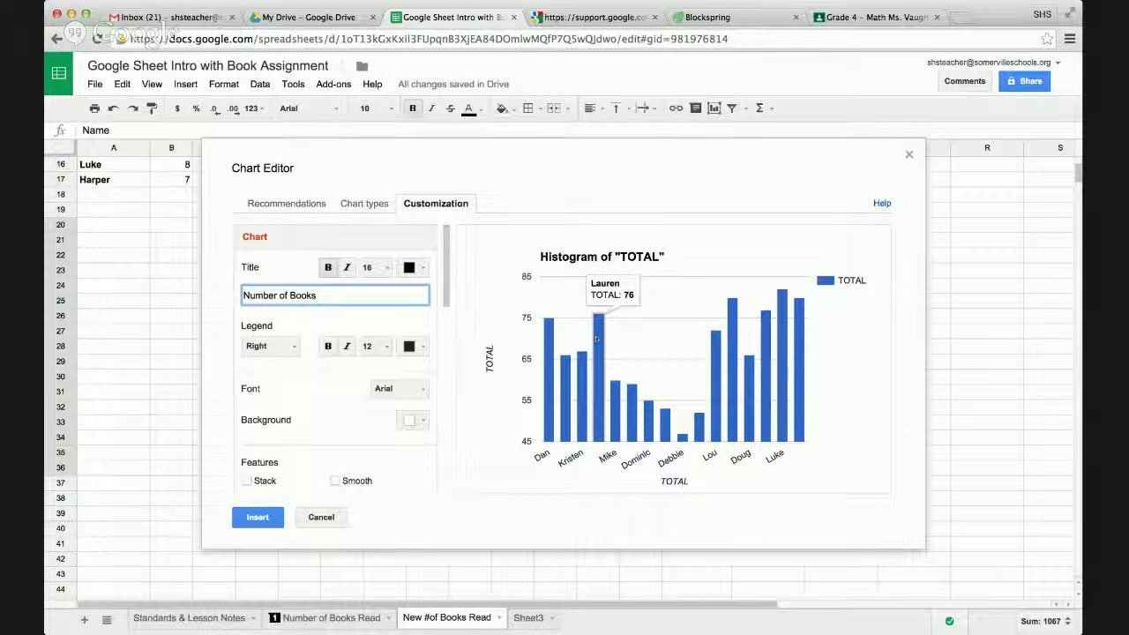
{"action": "type", "text": "Read this School "}
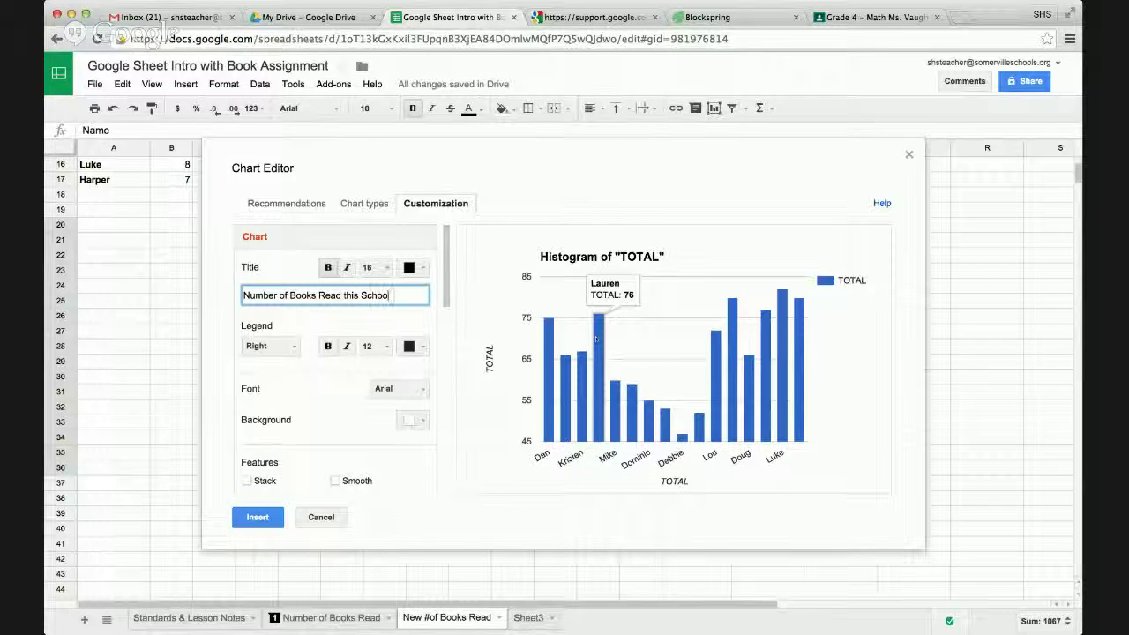
{"action": "type", "text": "Year"}
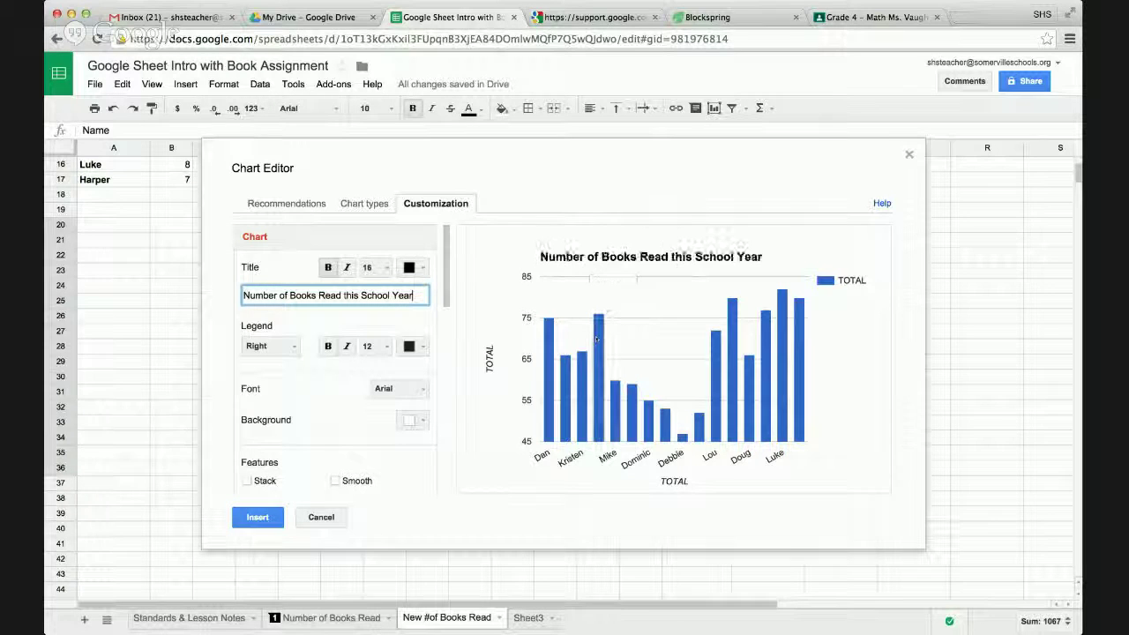
- Color the chart title red and set the chart background to light gray
{"action": "left_click", "coordinate": [421, 269]}
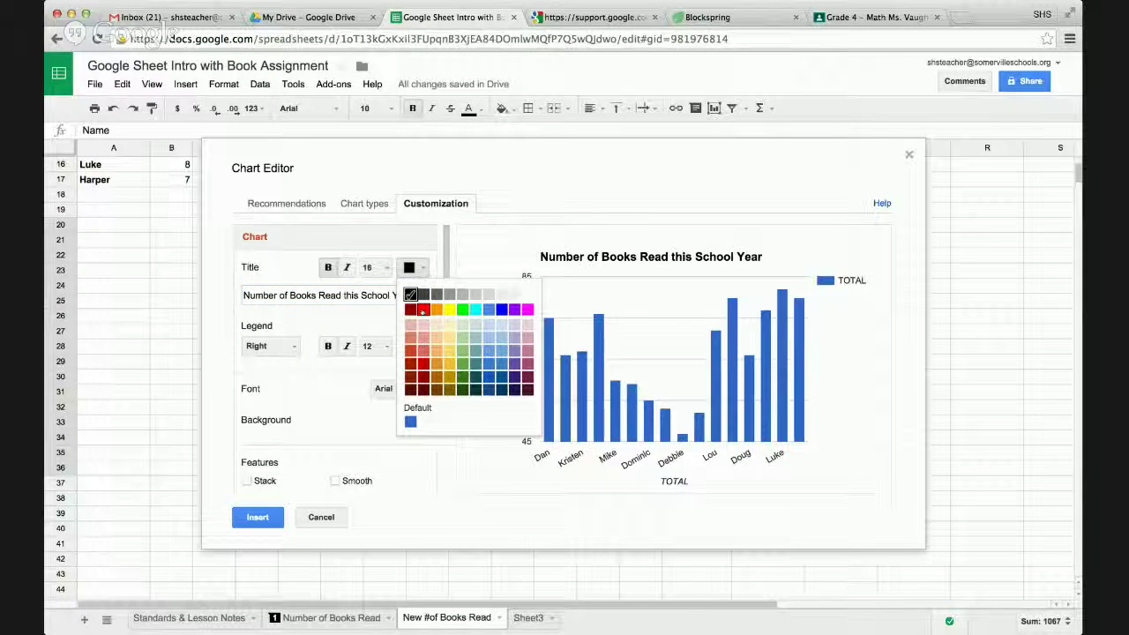
{"action": "left_click", "coordinate": [423, 309]}
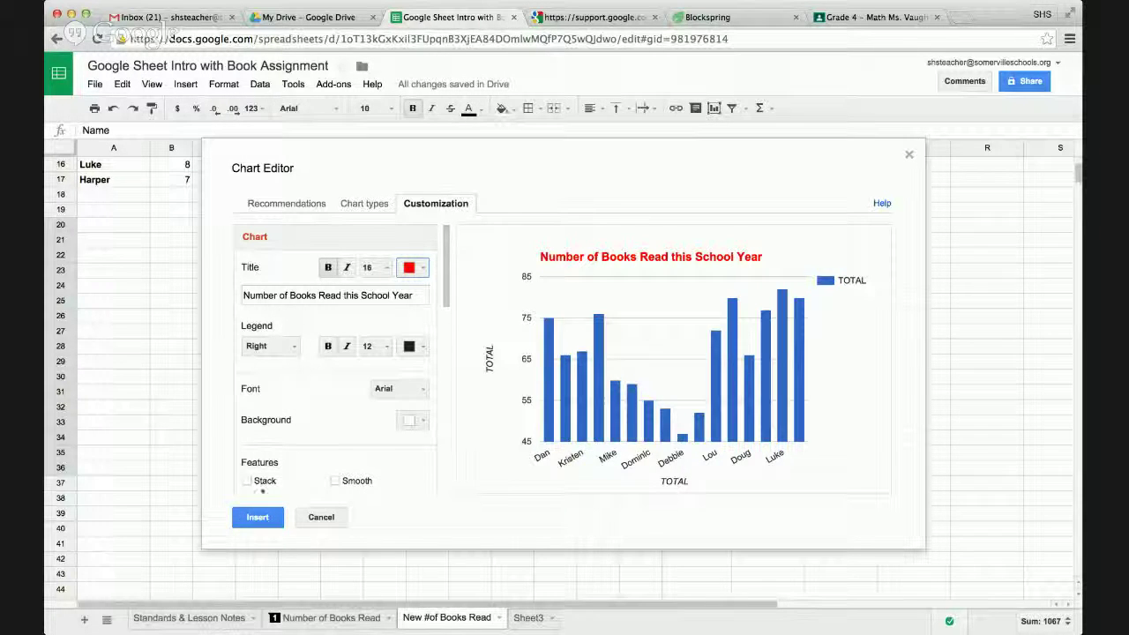
{"action": "left_click", "coordinate": [426, 420]}
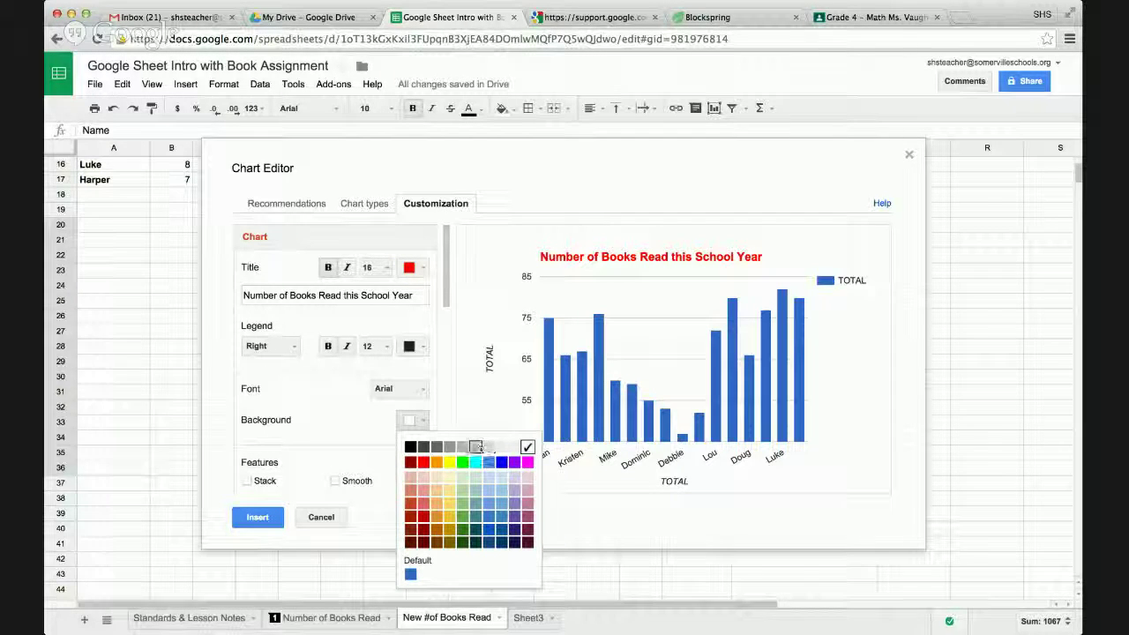
{"action": "left_click", "coordinate": [475, 448]}
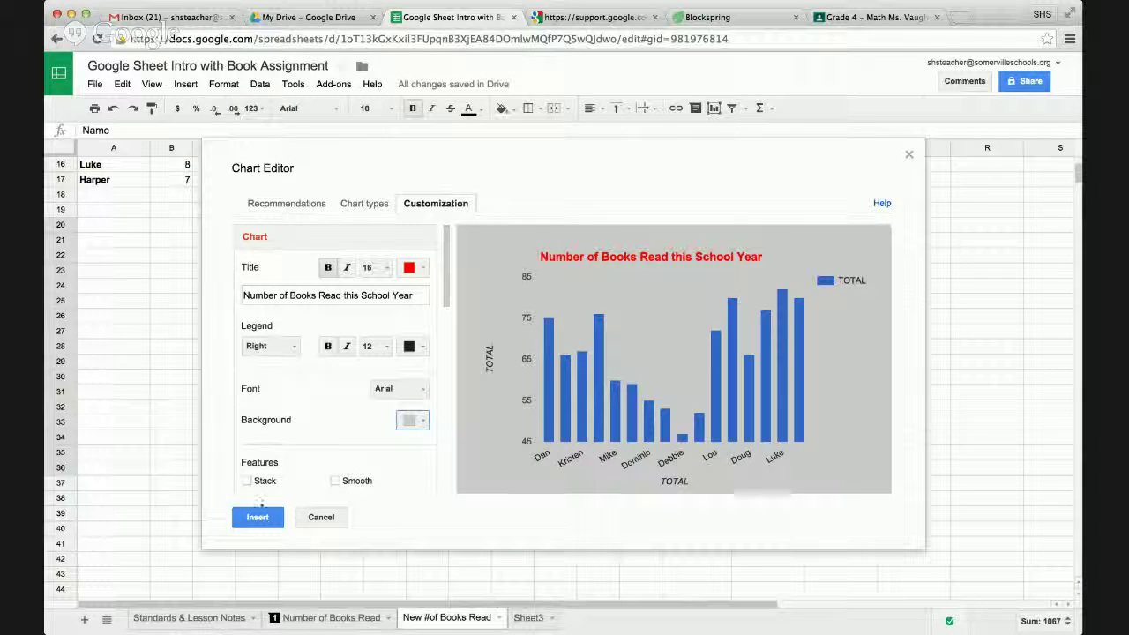
- Insert the chart and move it clear of the Name and TOTAL table, with its left edge at column I
{"action": "left_click", "coordinate": [263, 517]}
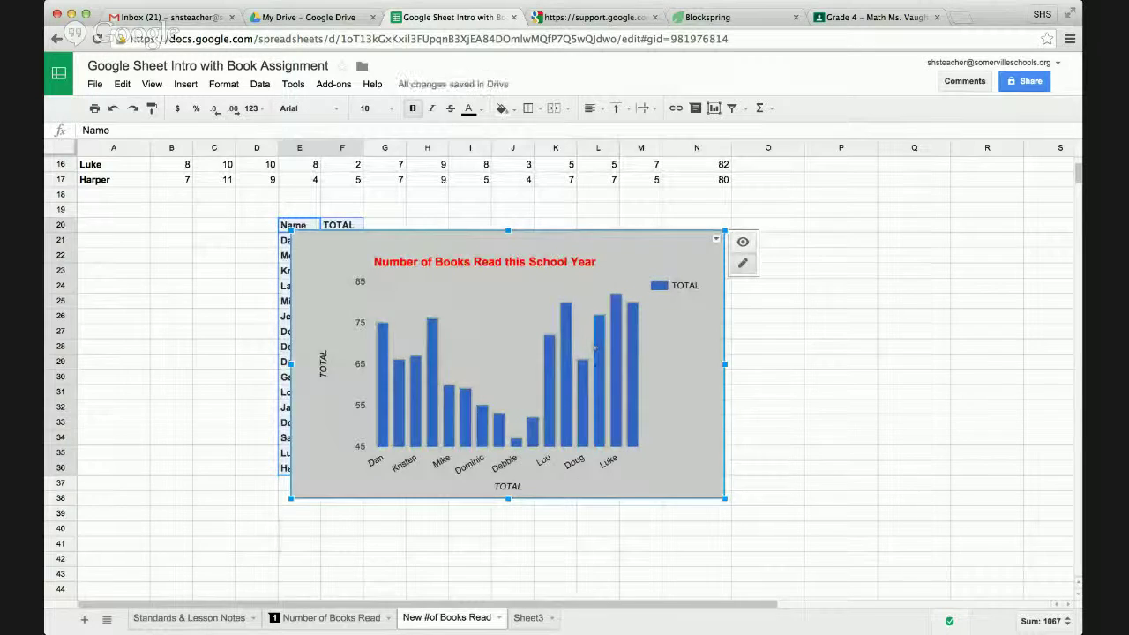
{"action": "left_click", "coordinate": [820, 349]}
{"action": "left_click", "coordinate": [588, 277]}
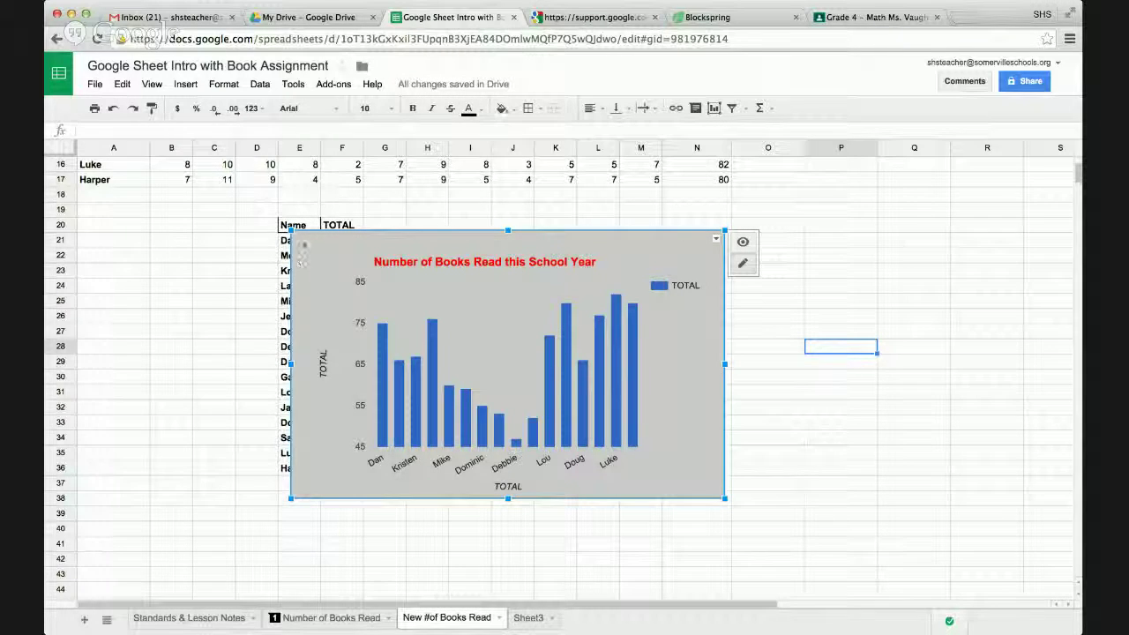
{"action": "left_click_drag", "start_coordinate": [385, 277], "coordinate": [541, 268]}
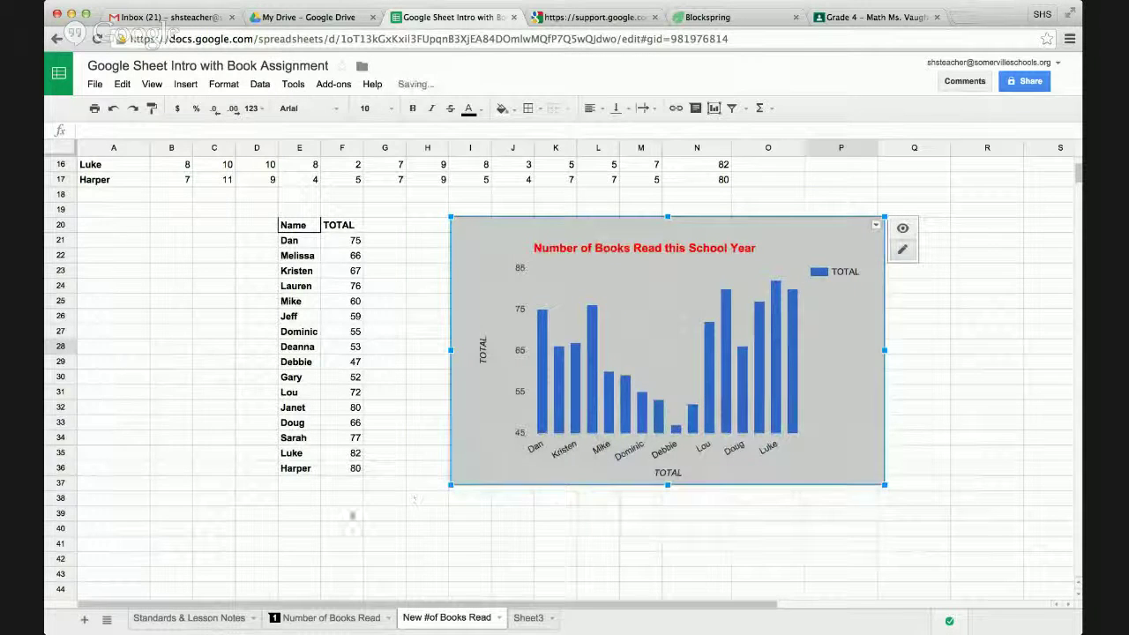
{"action": "left_click", "coordinate": [344, 515]}
{"action": "left_click", "coordinate": [218, 497]}
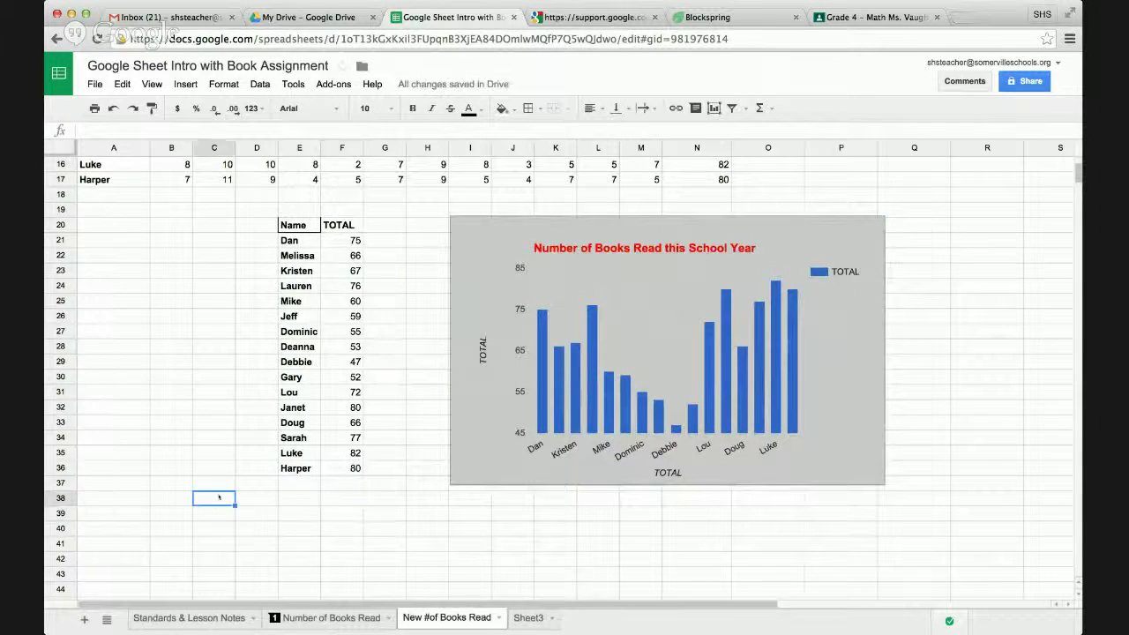
- Move the chart closer to the Name and TOTAL table, with its left edge at column H
{"action": "left_click", "coordinate": [165, 257]}
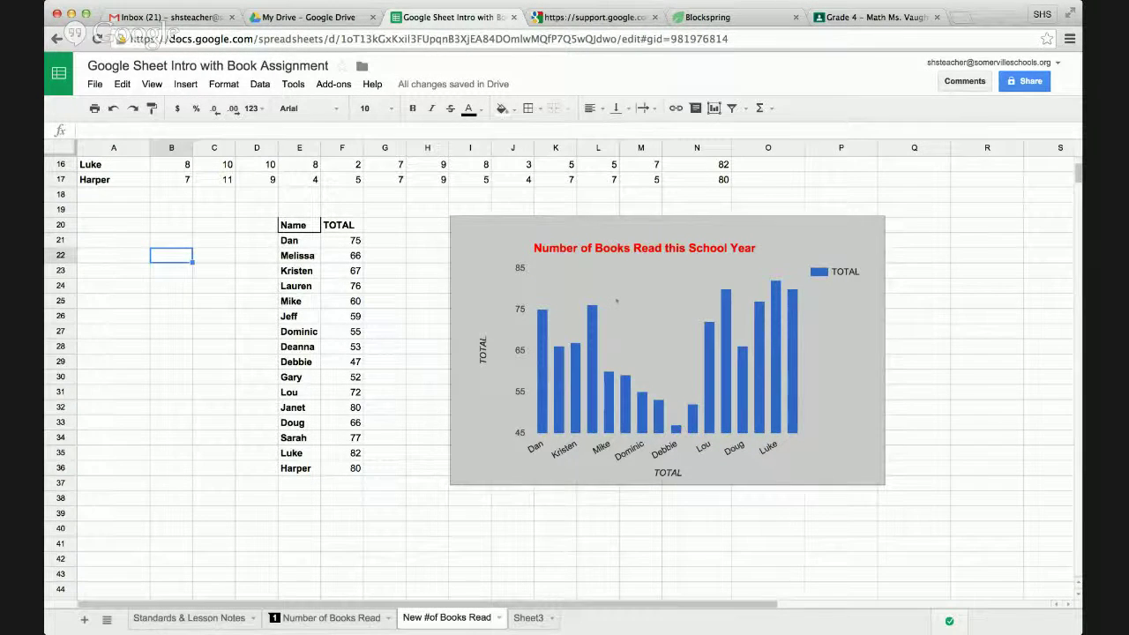
{"action": "left_click", "coordinate": [623, 298]}
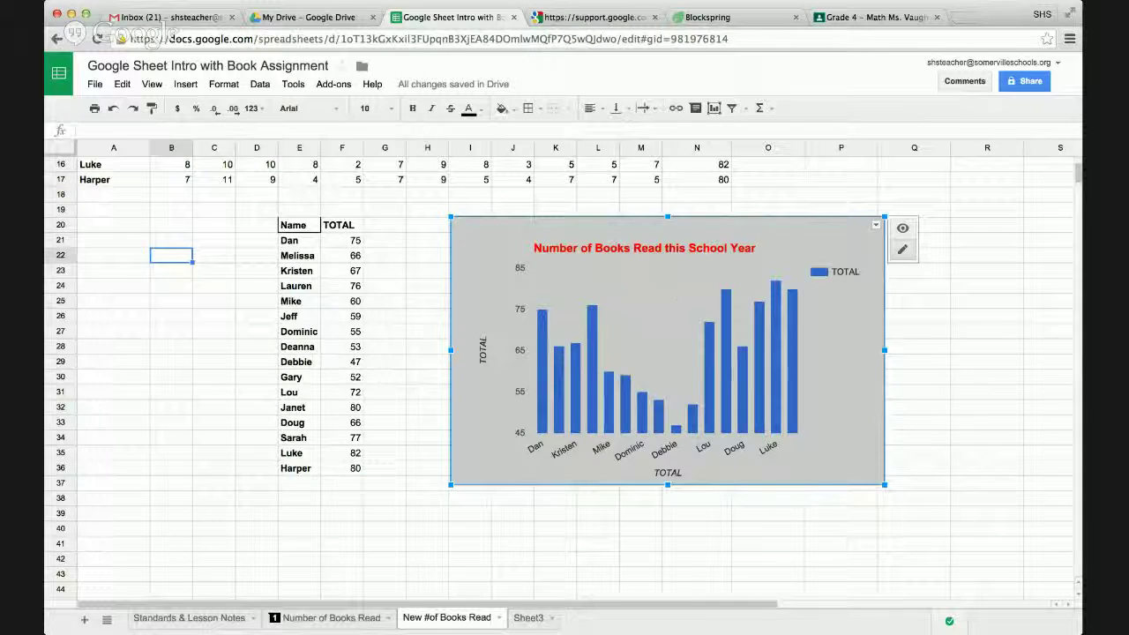
{"action": "mouse_move", "coordinate": [656, 274]}
{"action": "left_mouse_down"}
{"action": "mouse_move", "coordinate": [654, 335]}
{"action": "mouse_move", "coordinate": [612, 273]}
{"action": "left_mouse_up"}
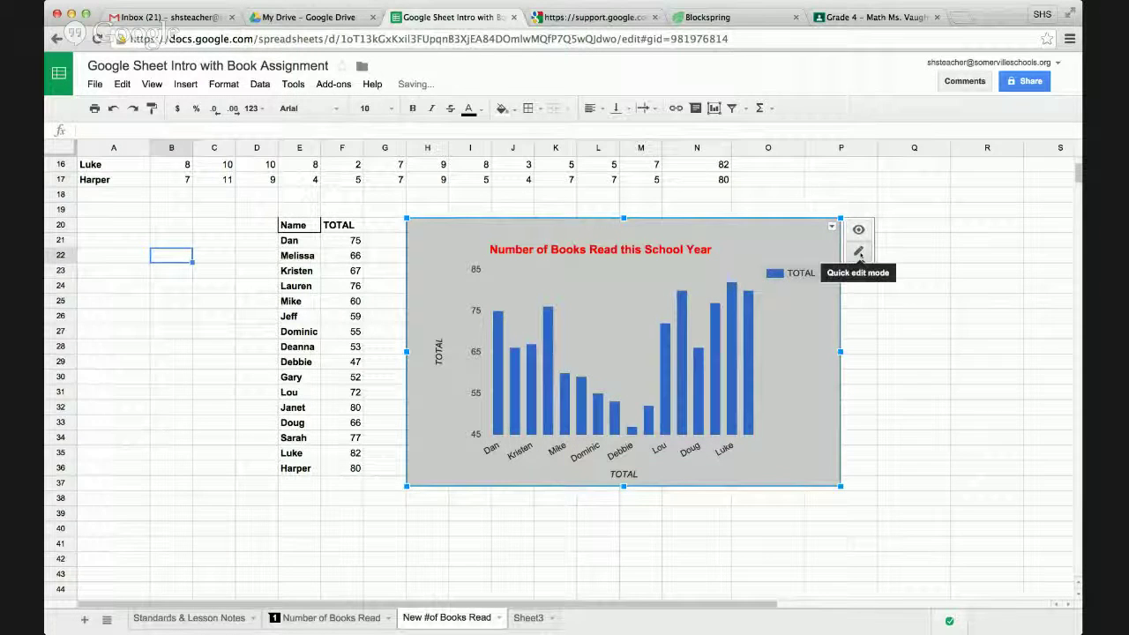
- Set the background color of the chart's axis area to white
{"action": "left_click", "coordinate": [796, 256]}
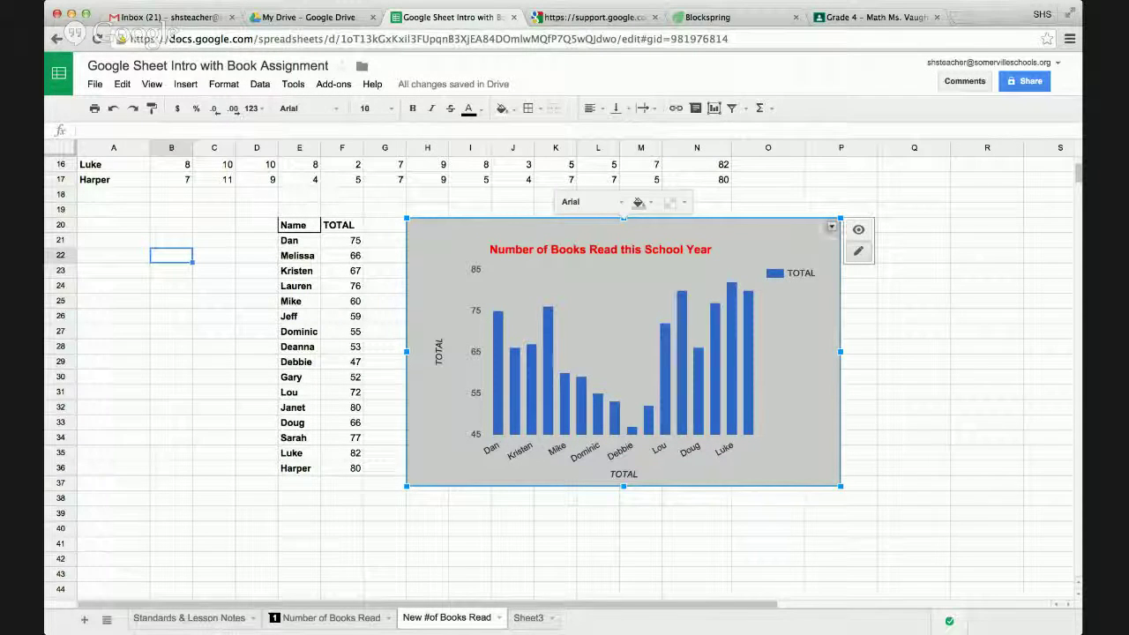
{"action": "left_click", "coordinate": [831, 227]}
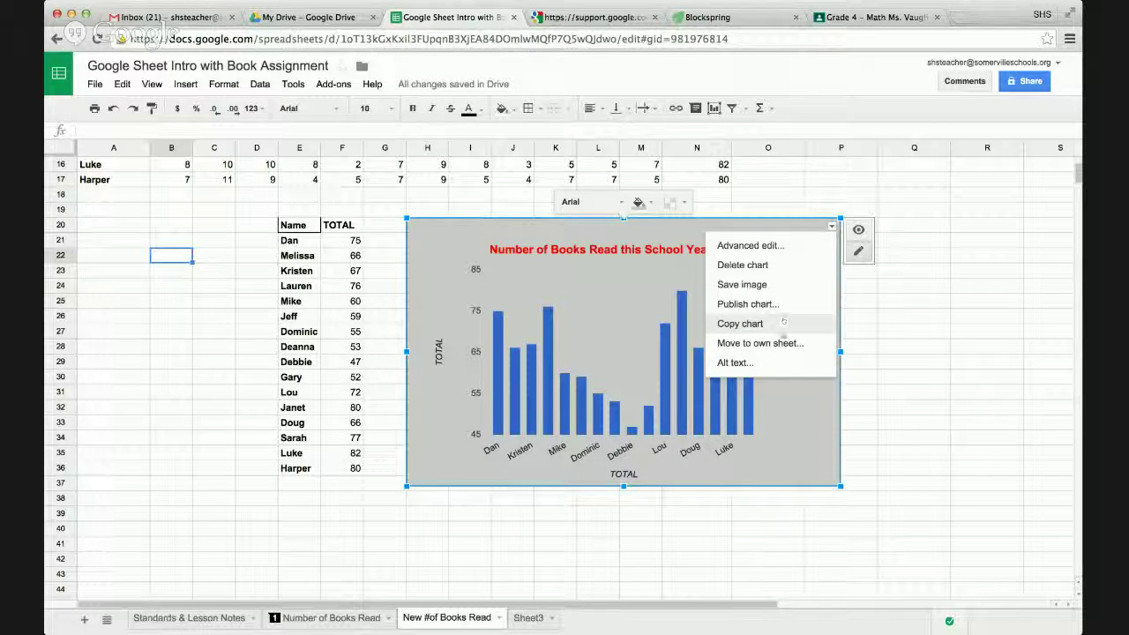
{"action": "left_click", "coordinate": [628, 295]}
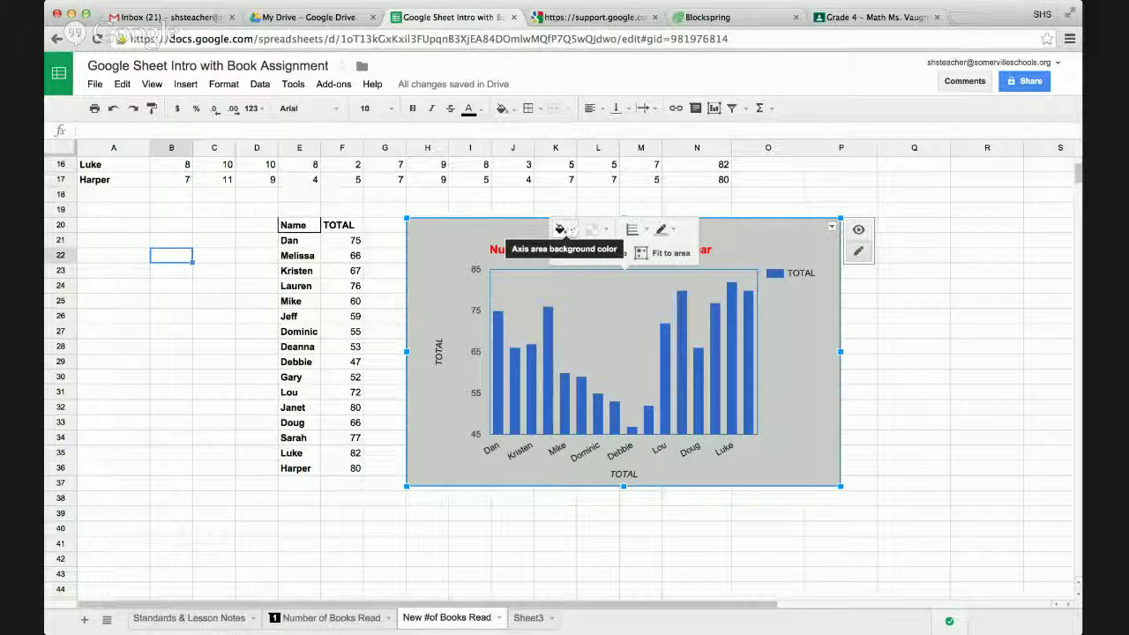
{"action": "left_click", "coordinate": [561, 230]}
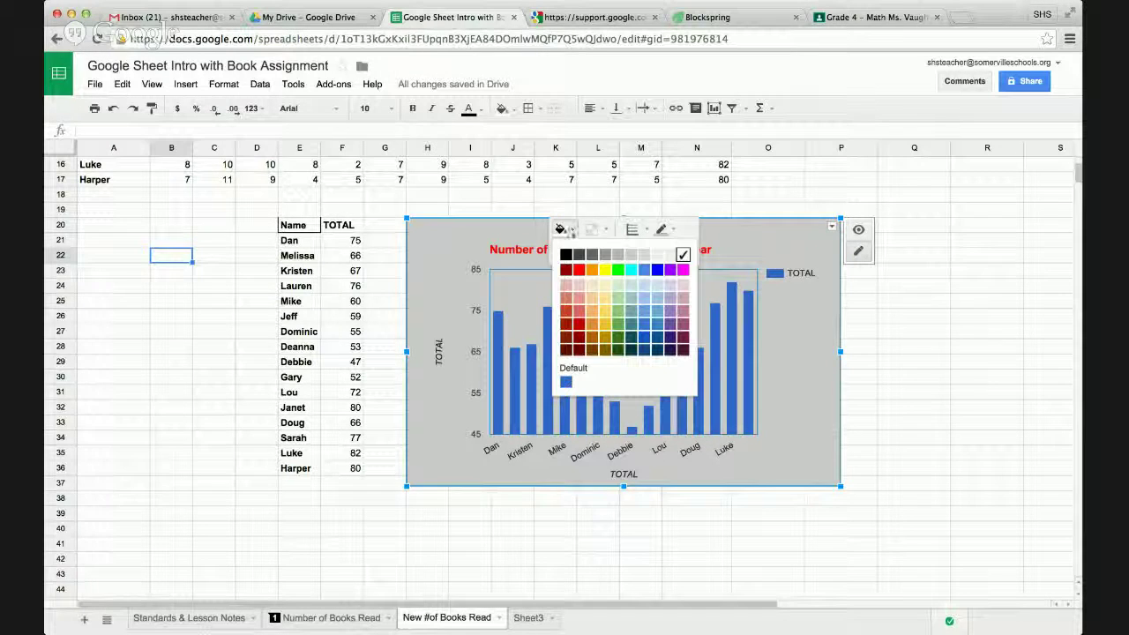
{"action": "left_click", "coordinate": [683, 255]}
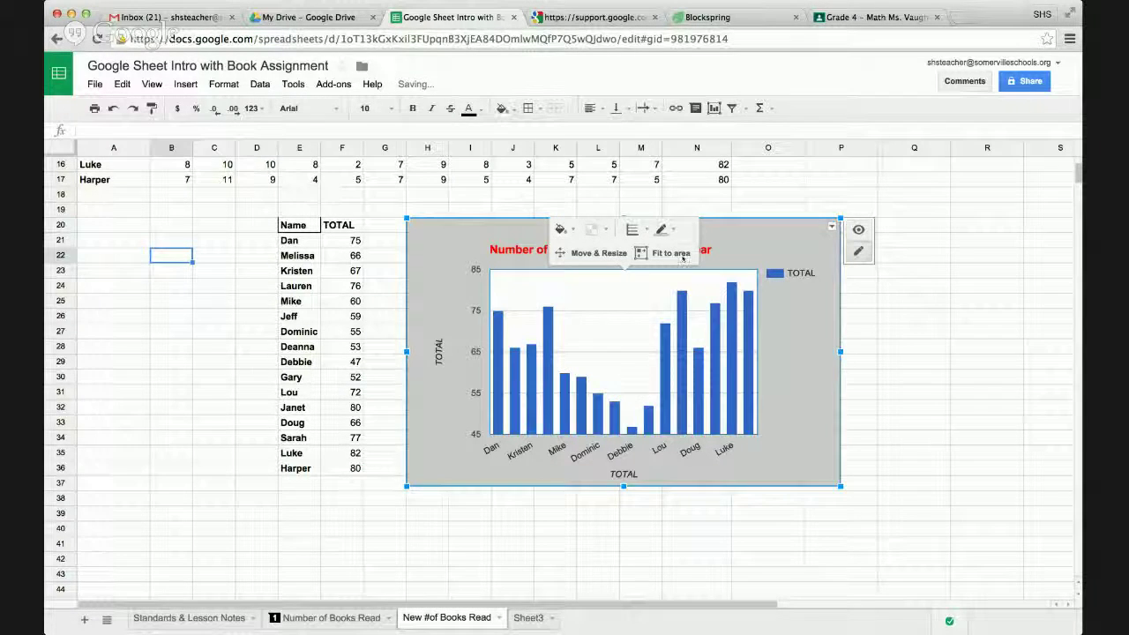
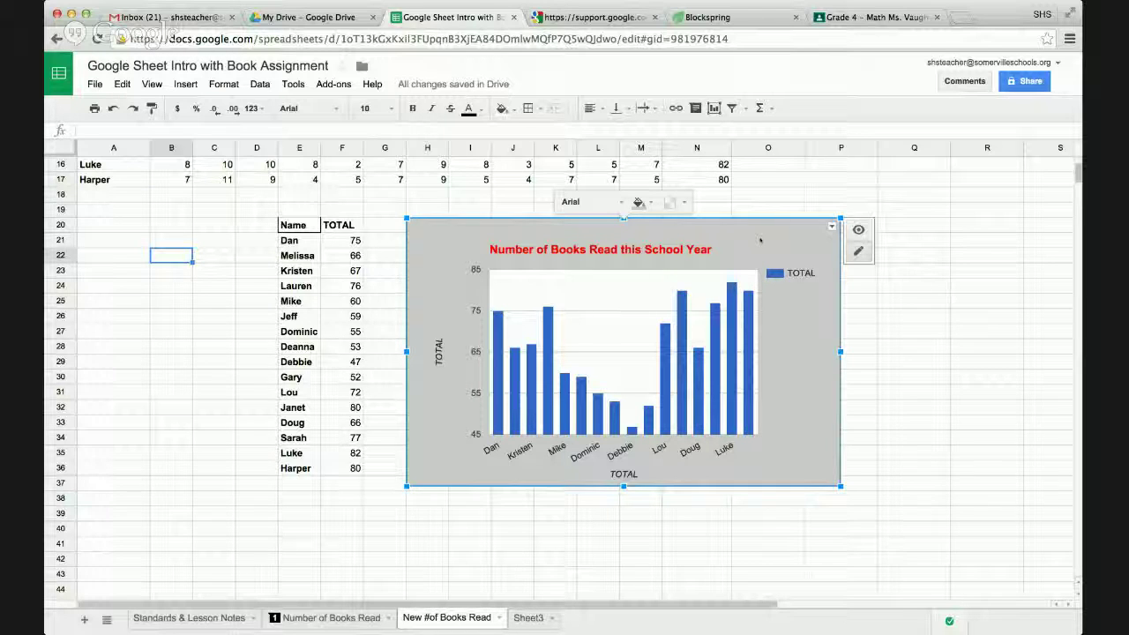
- Change the book totals chart to a scatter chart
{"action": "right_click", "coordinate": [761, 239]}
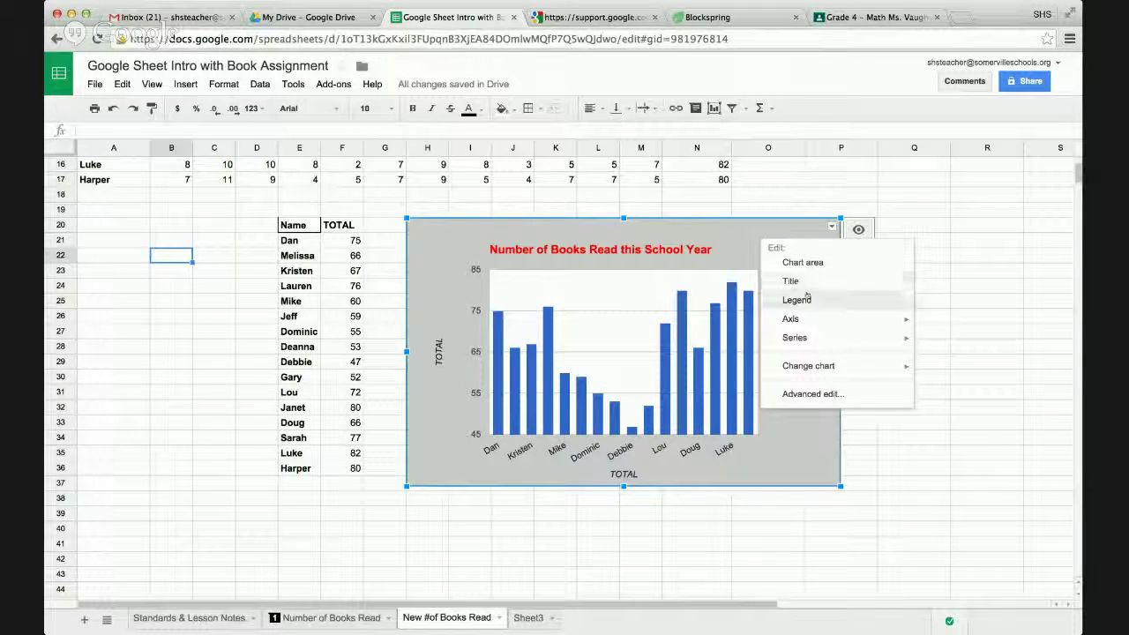
{"action": "mouse_move", "coordinate": [821, 337]}
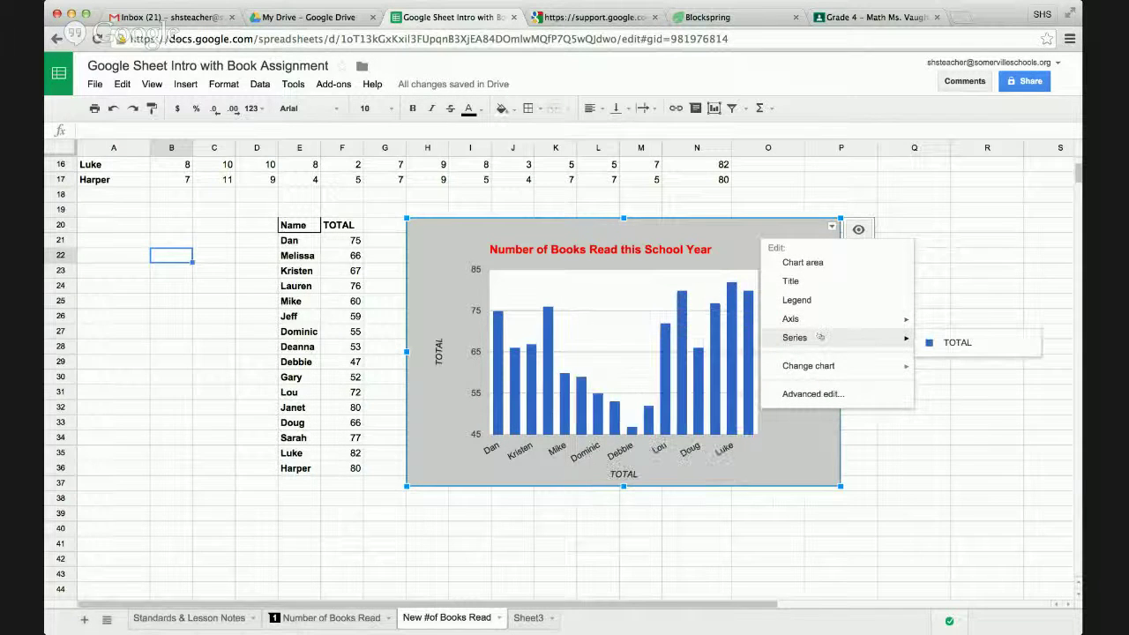
{"action": "mouse_move", "coordinate": [829, 365]}
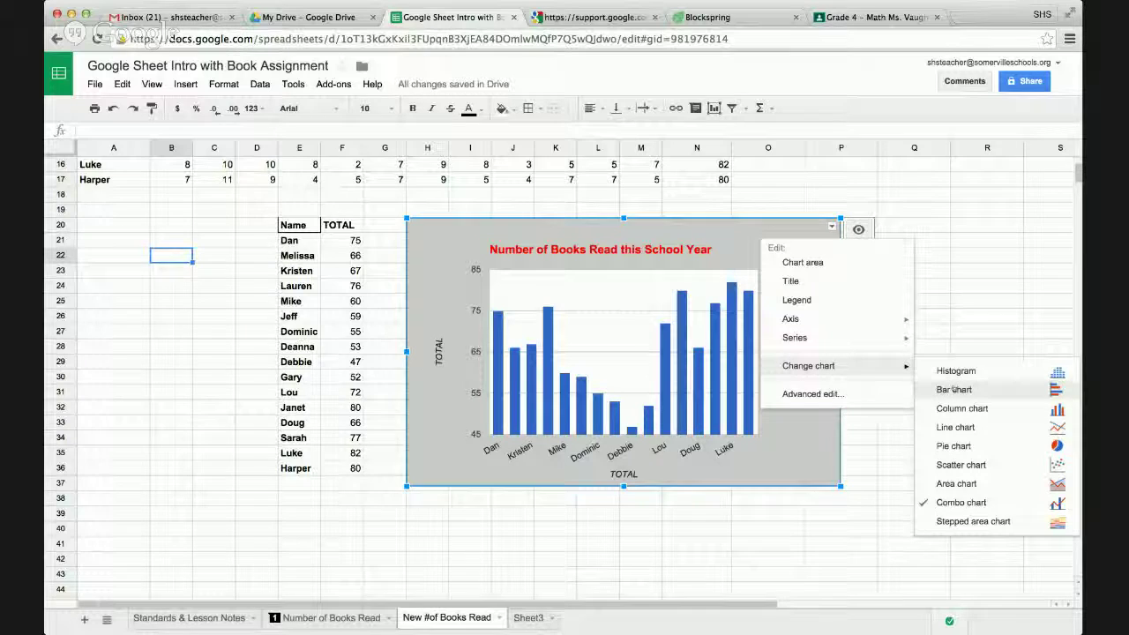
{"action": "left_click", "coordinate": [962, 464]}
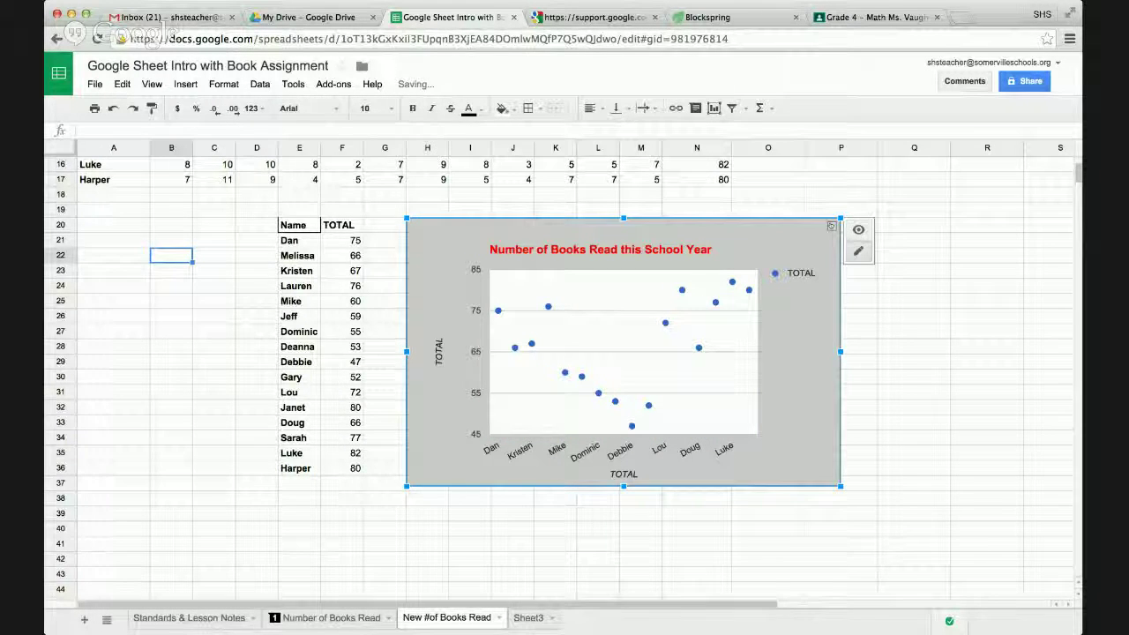
- Change the book totals chart to a stepped area chart
{"action": "left_click", "coordinate": [830, 227]}
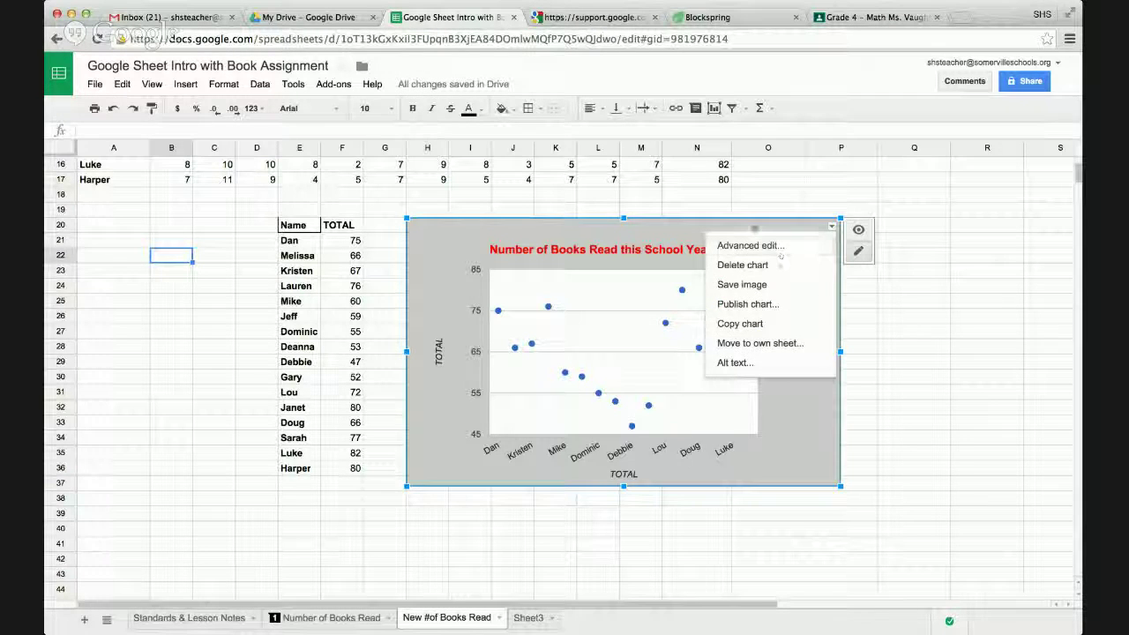
{"action": "left_click", "coordinate": [752, 232]}
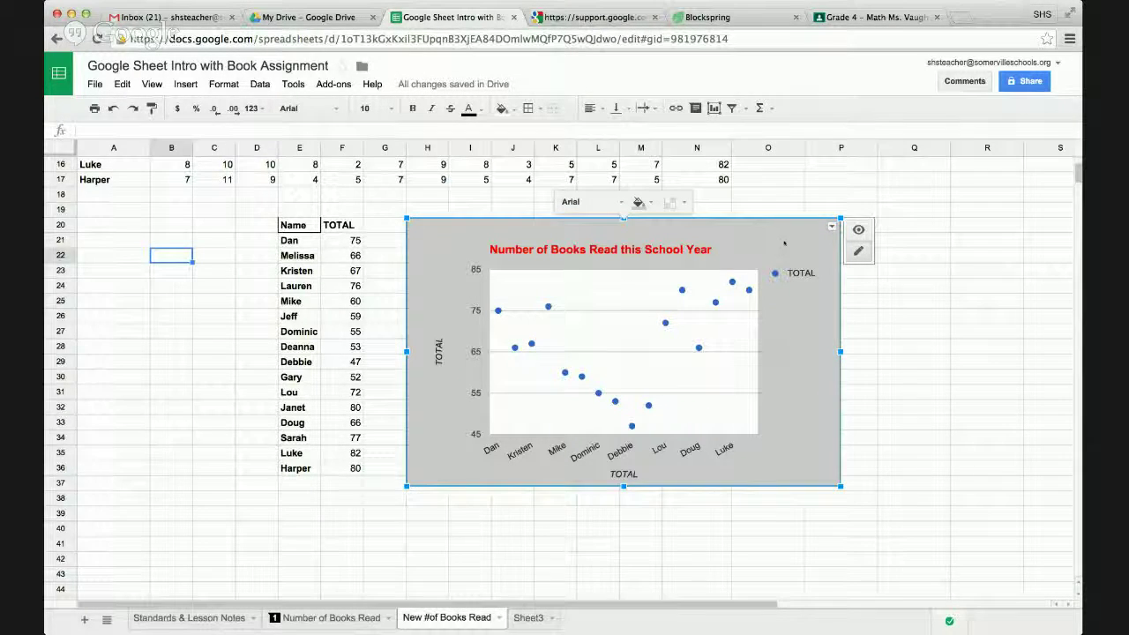
{"action": "right_click", "coordinate": [783, 243]}
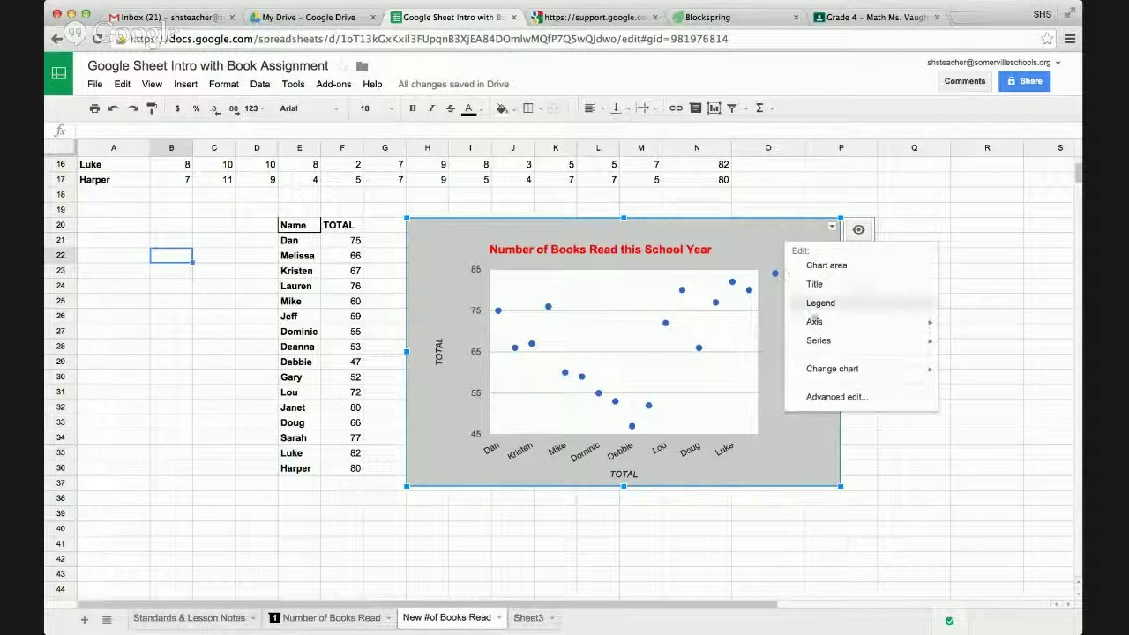
{"action": "mouse_move", "coordinate": [828, 370]}
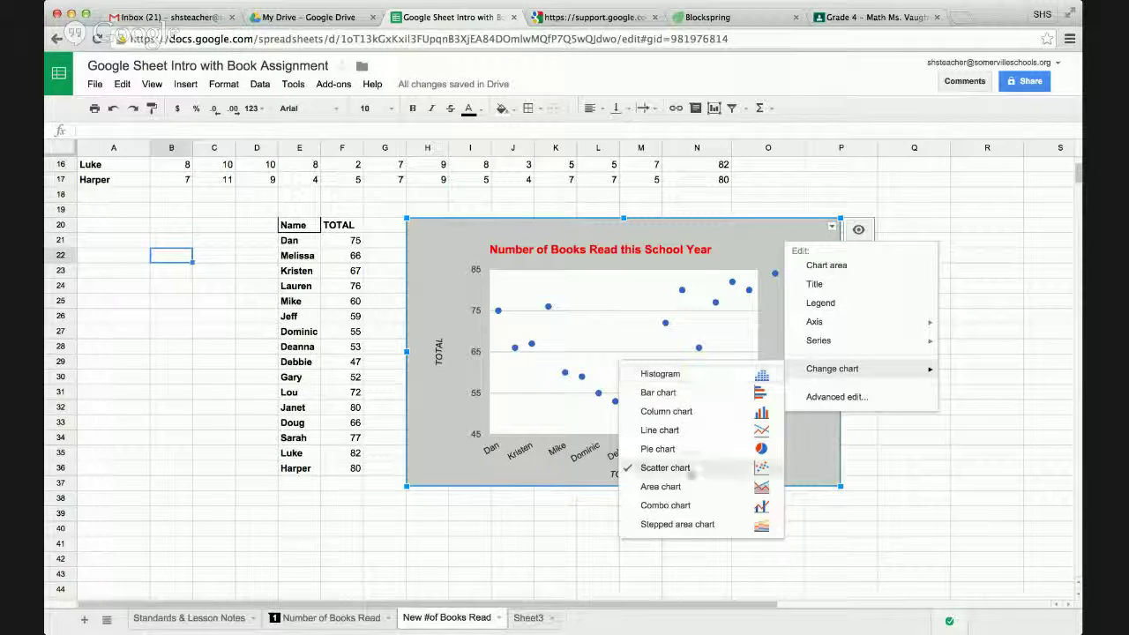
{"action": "left_click", "coordinate": [700, 526]}
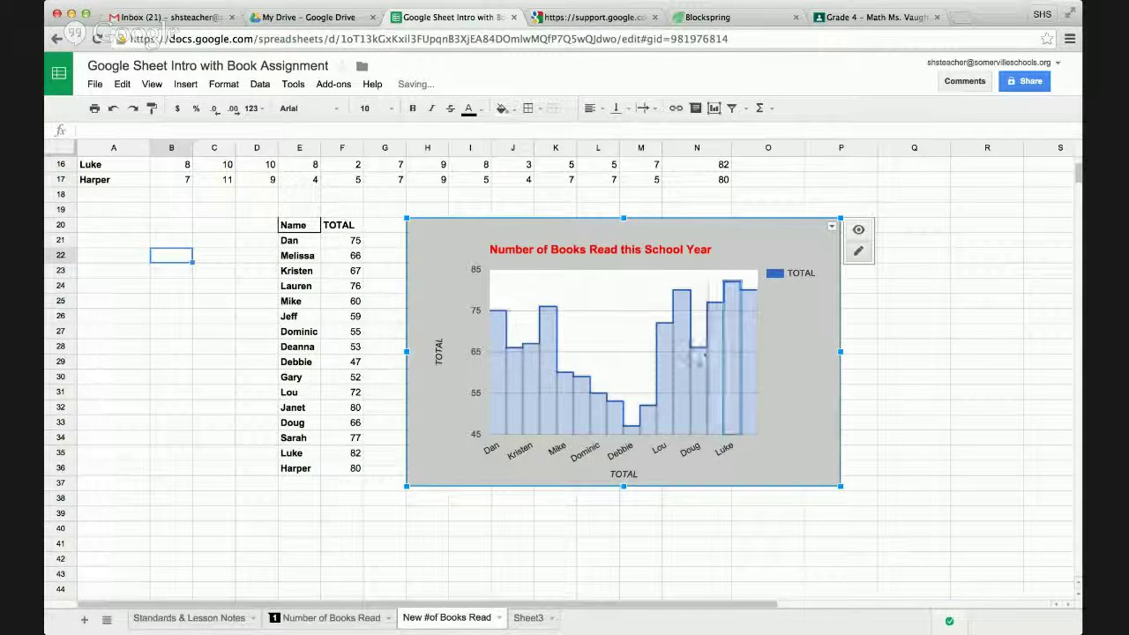
- Change the book totals chart to a pie chart
{"action": "left_click", "coordinate": [858, 252]}
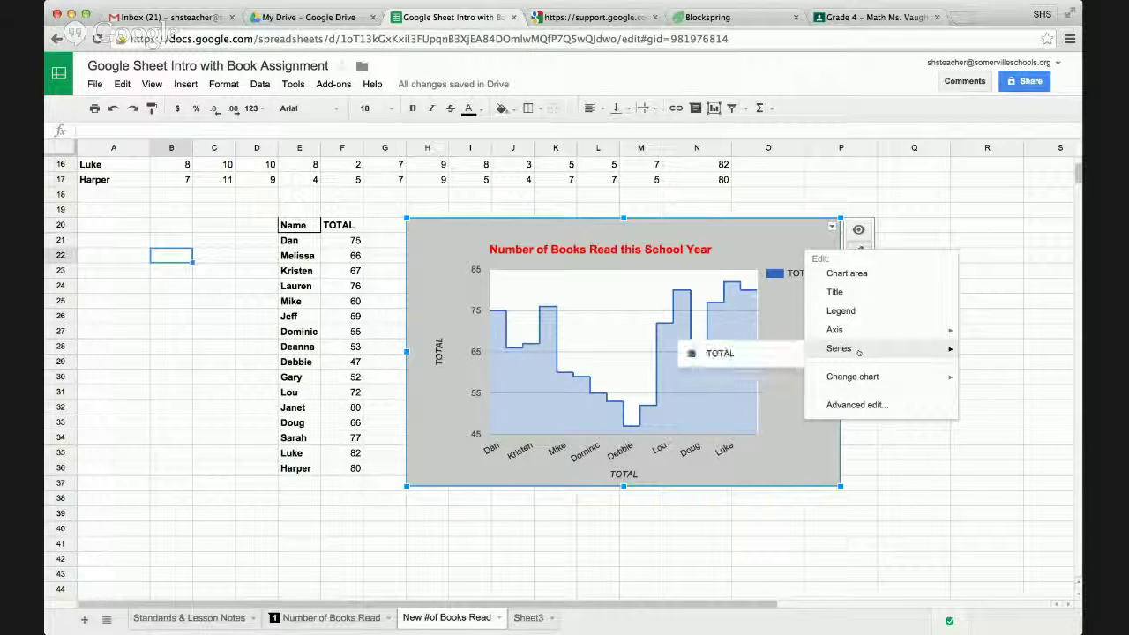
{"action": "mouse_move", "coordinate": [907, 381]}
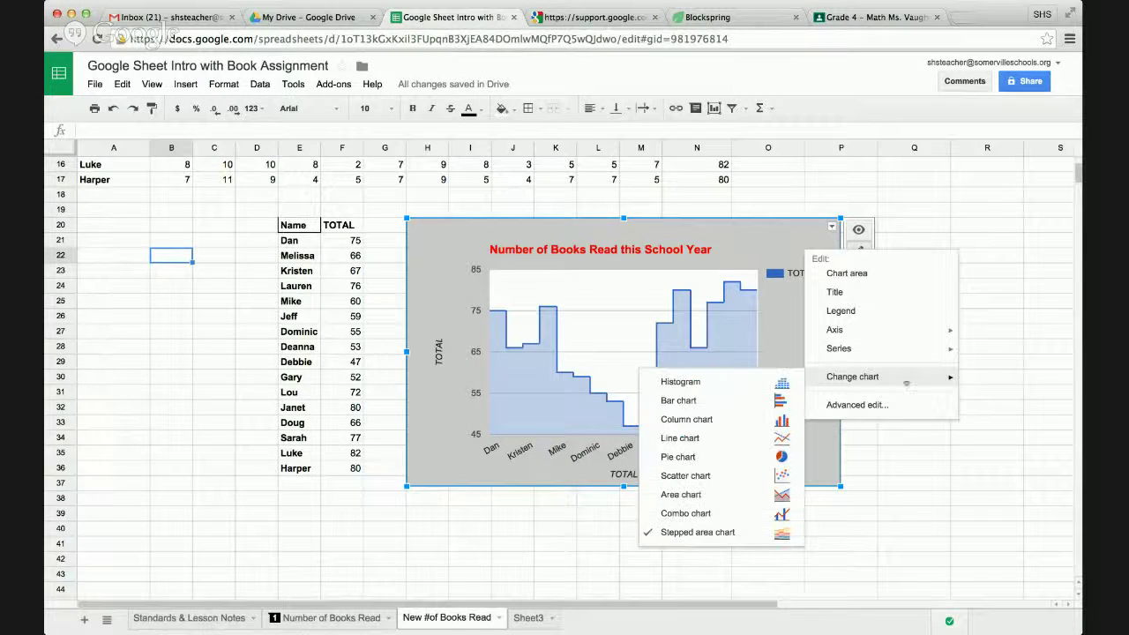
{"action": "left_click", "coordinate": [718, 457]}
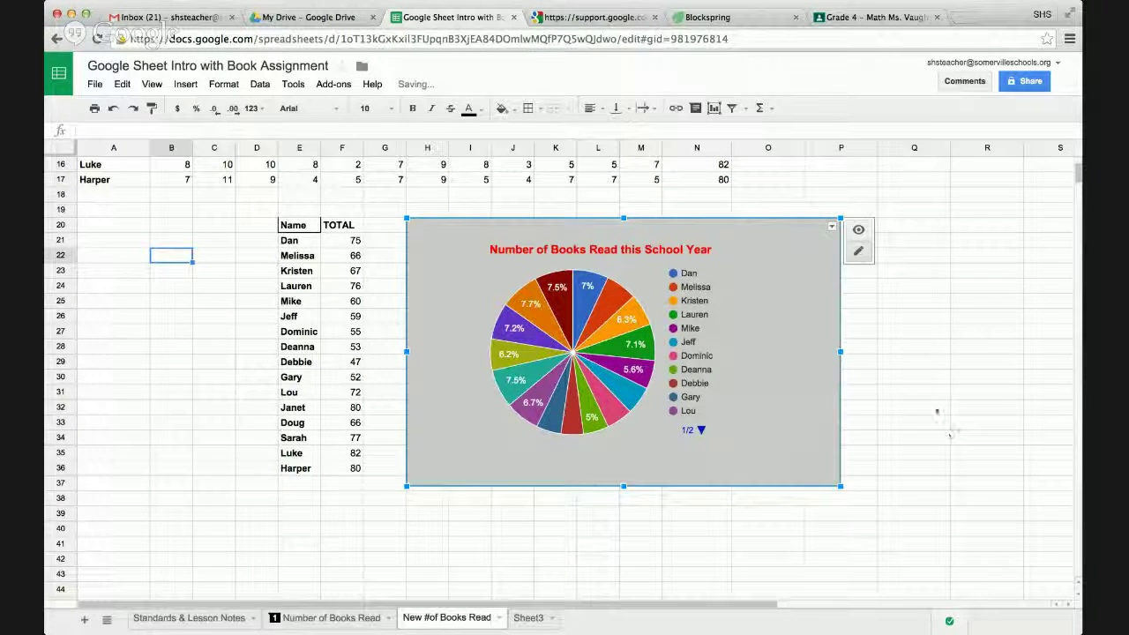
- Change the book totals chart to a column chart and deselect it
{"action": "left_click", "coordinate": [830, 226]}
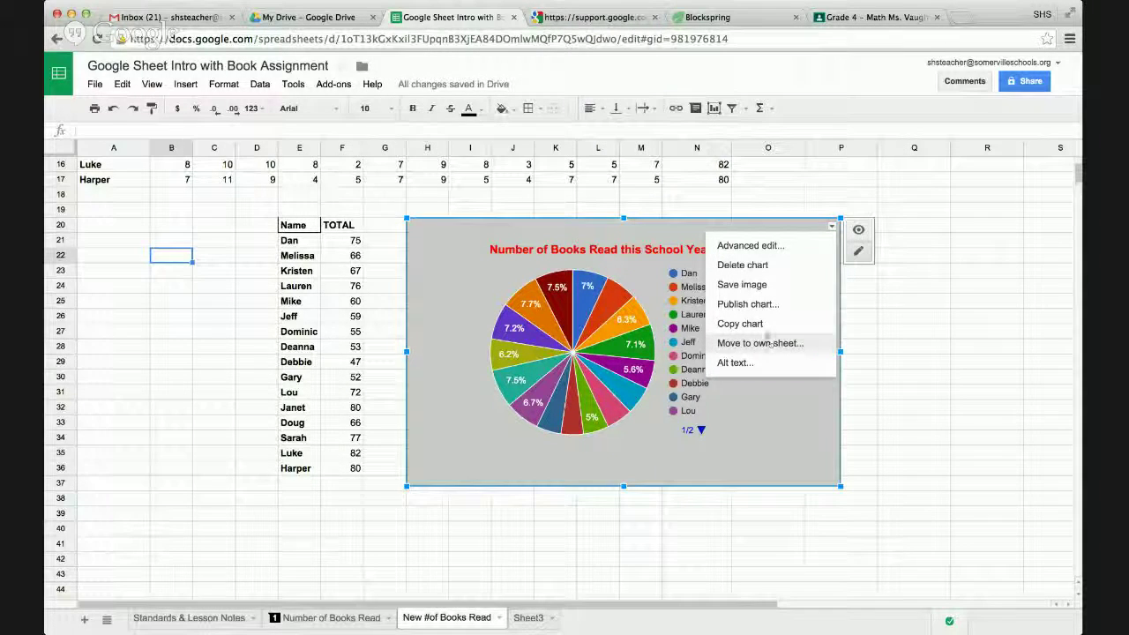
{"action": "left_click", "coordinate": [779, 401]}
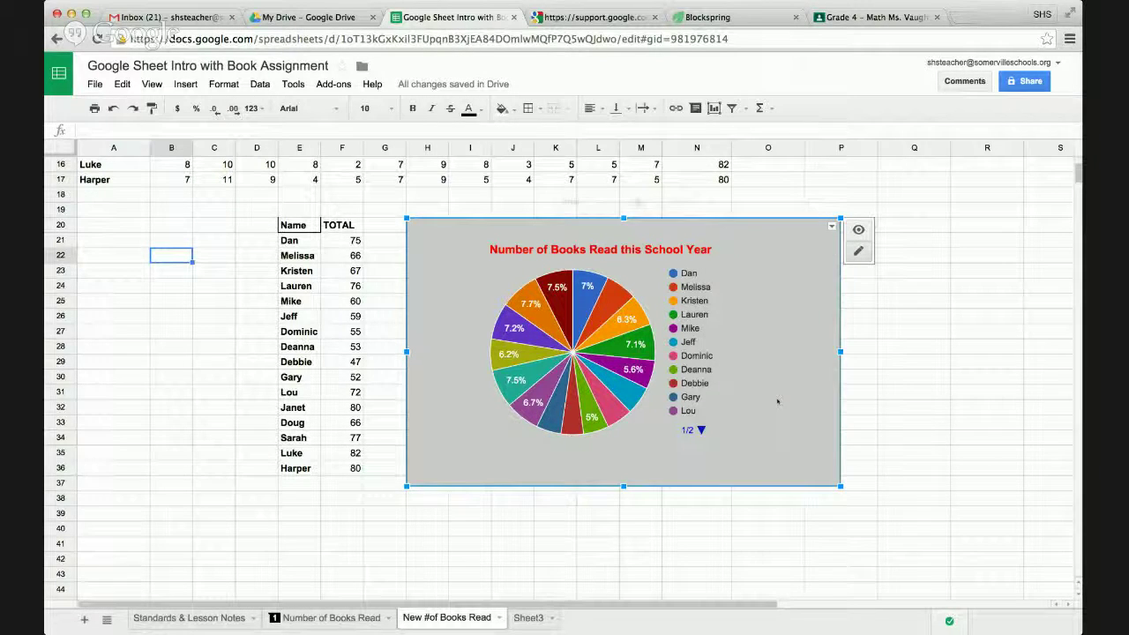
{"action": "right_click", "coordinate": [779, 403]}
{"action": "mouse_move", "coordinate": [838, 512]}
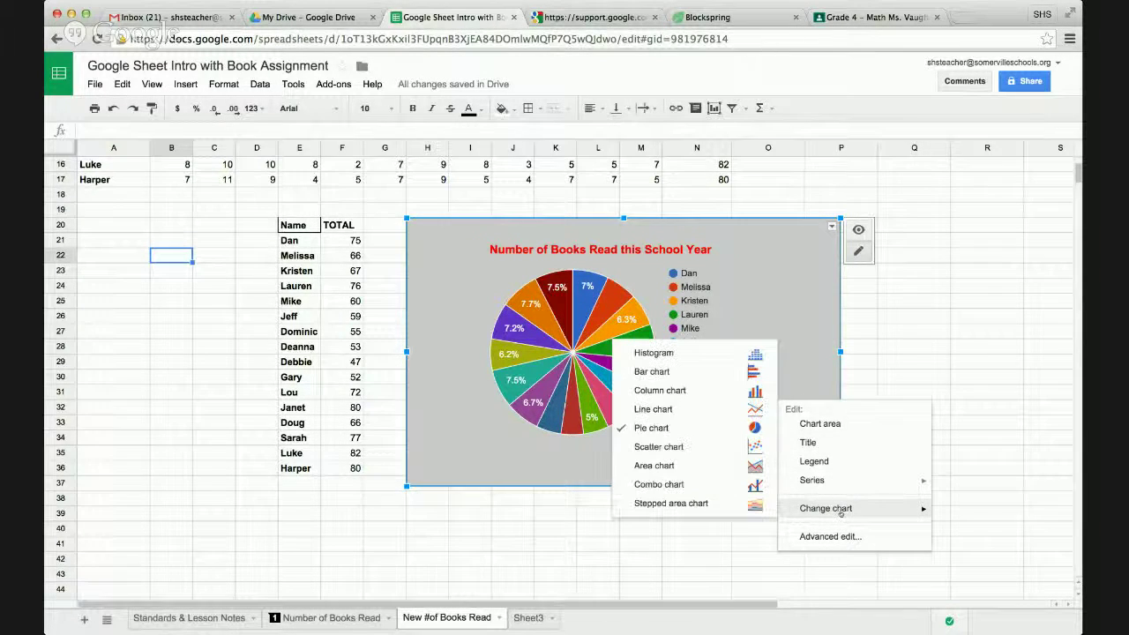
{"action": "left_click", "coordinate": [660, 391]}
{"action": "right_click", "coordinate": [594, 347]}
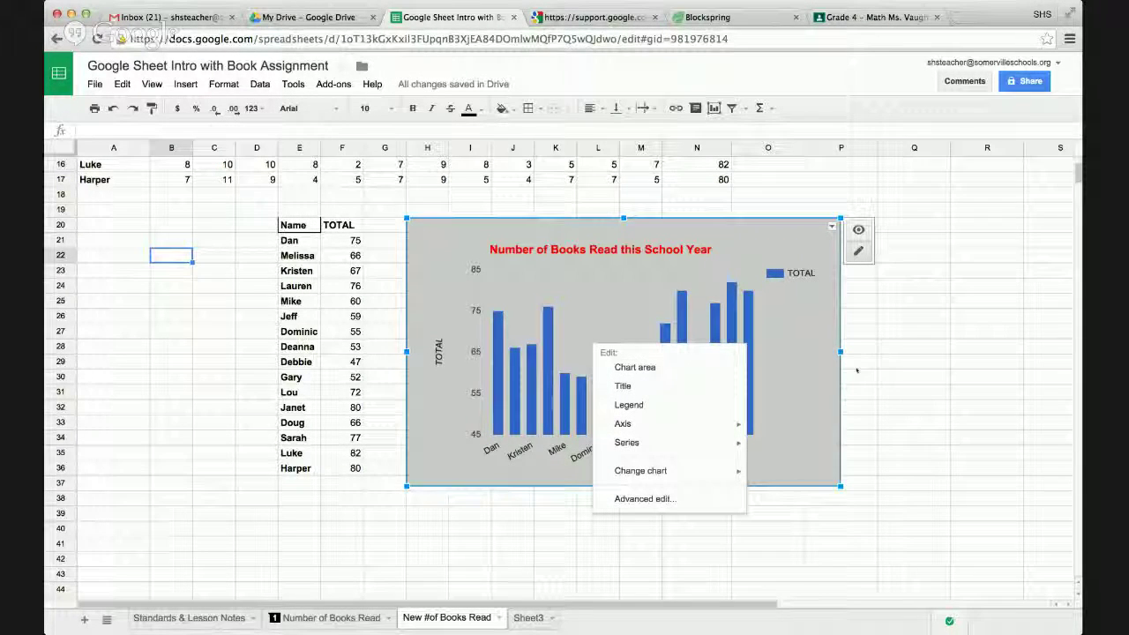
{"action": "left_click", "coordinate": [901, 370]}
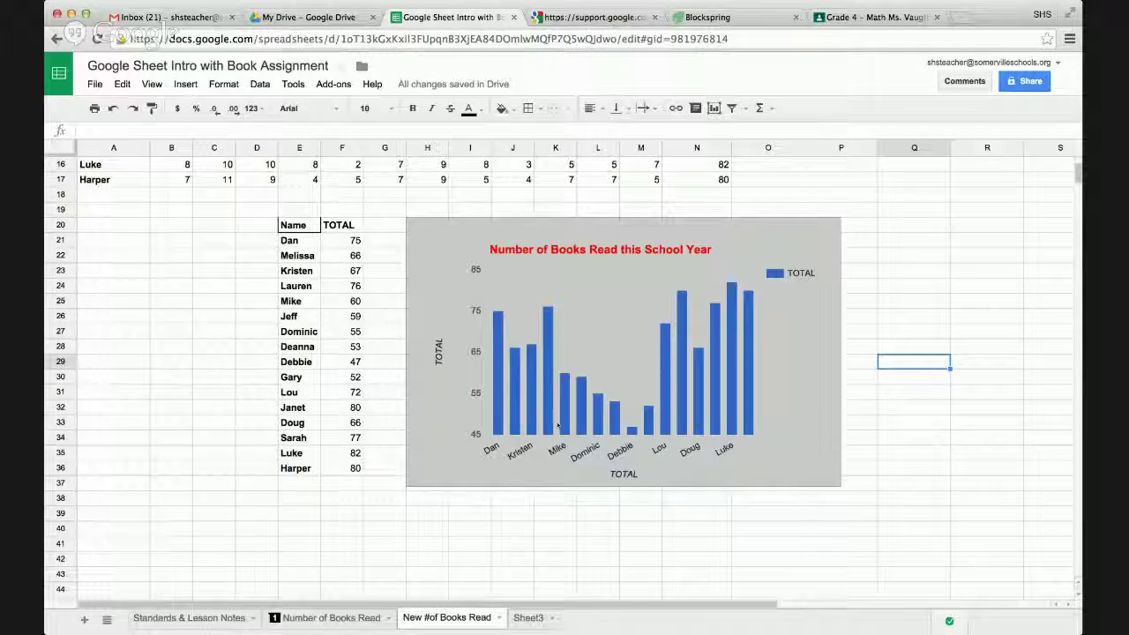
- Insert the Google Sheets logo image at cell A20, beside the Name and TOTAL table
{"action": "scroll", "coordinate": [557, 425], "scroll_direction": "up", "scroll_amount": 5}
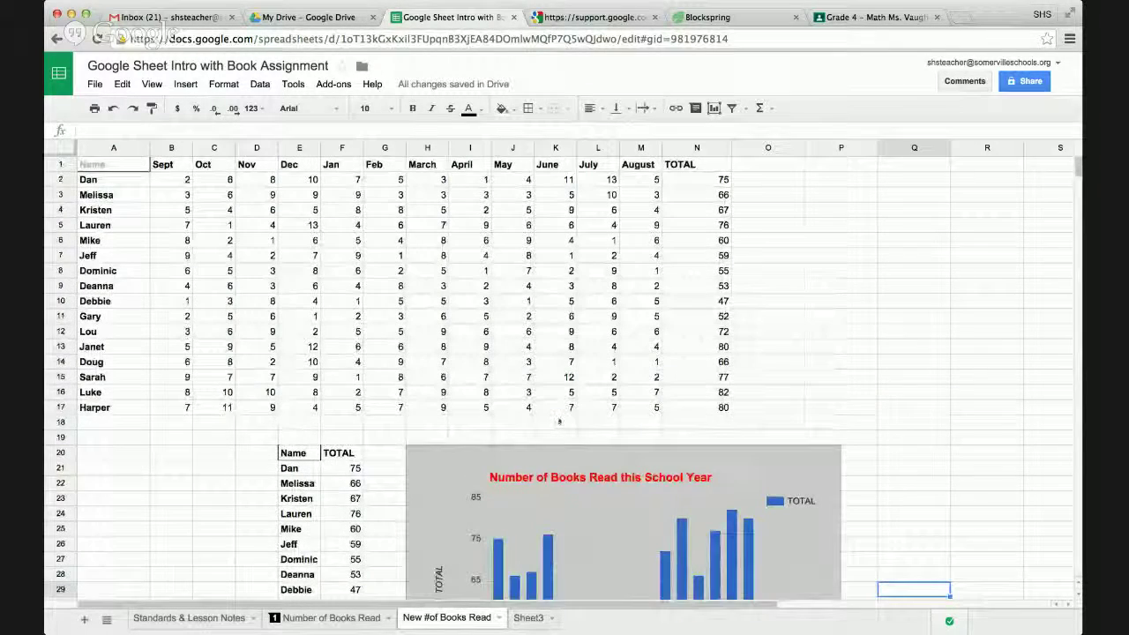
{"action": "scroll", "coordinate": [558, 423], "scroll_direction": "down", "scroll_amount": 4}
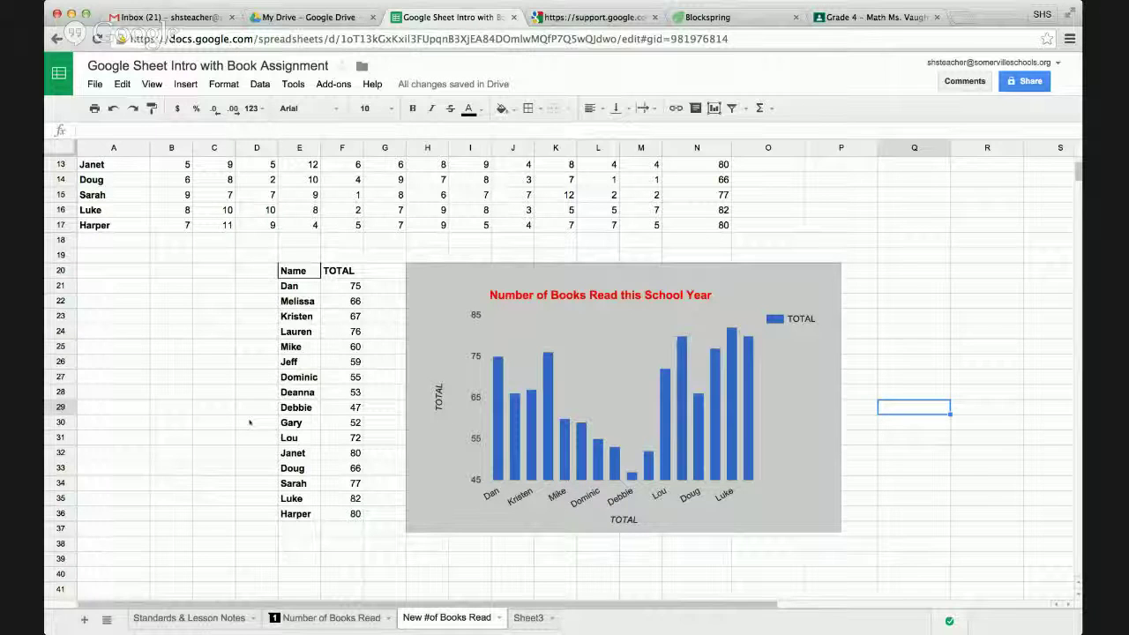
{"action": "left_click", "coordinate": [111, 271]}
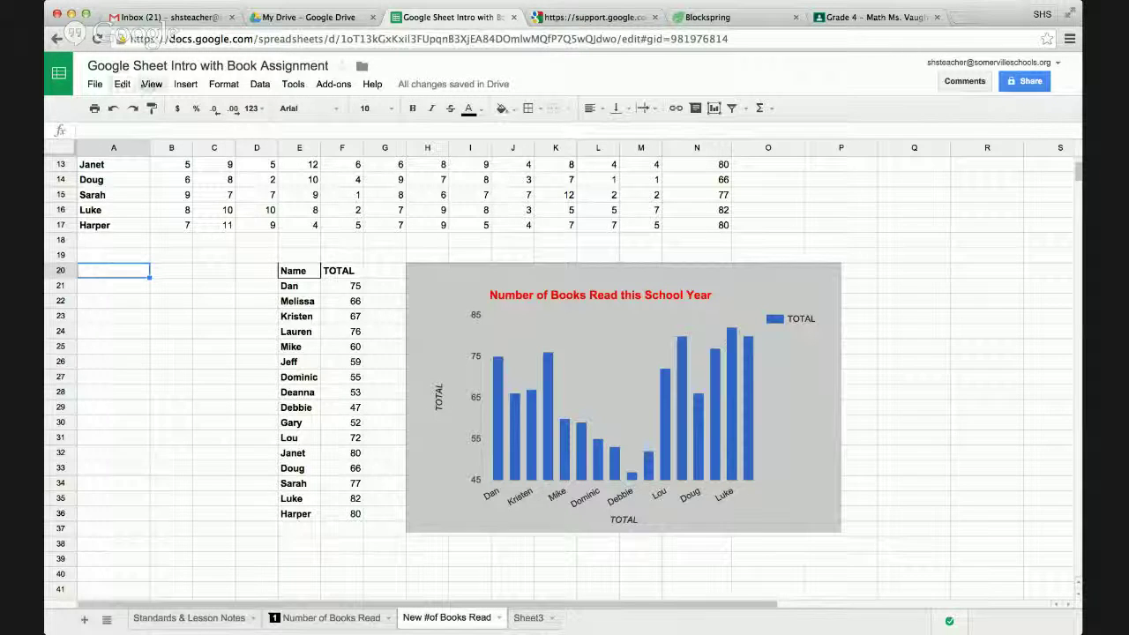
{"action": "left_click", "coordinate": [184, 83]}
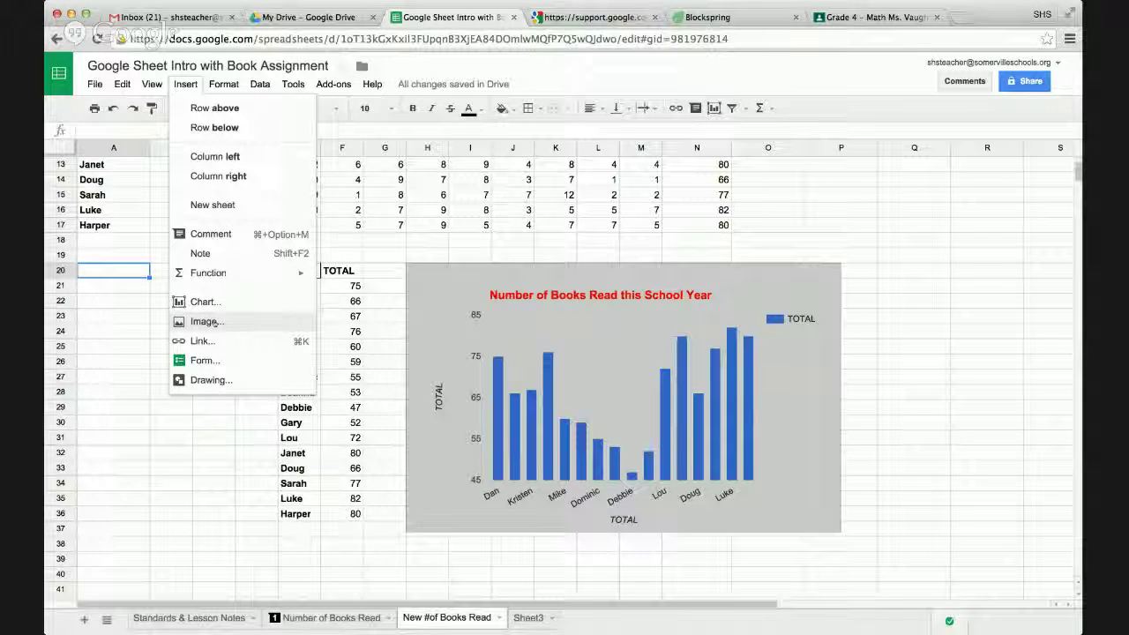
{"action": "left_click", "coordinate": [211, 322]}
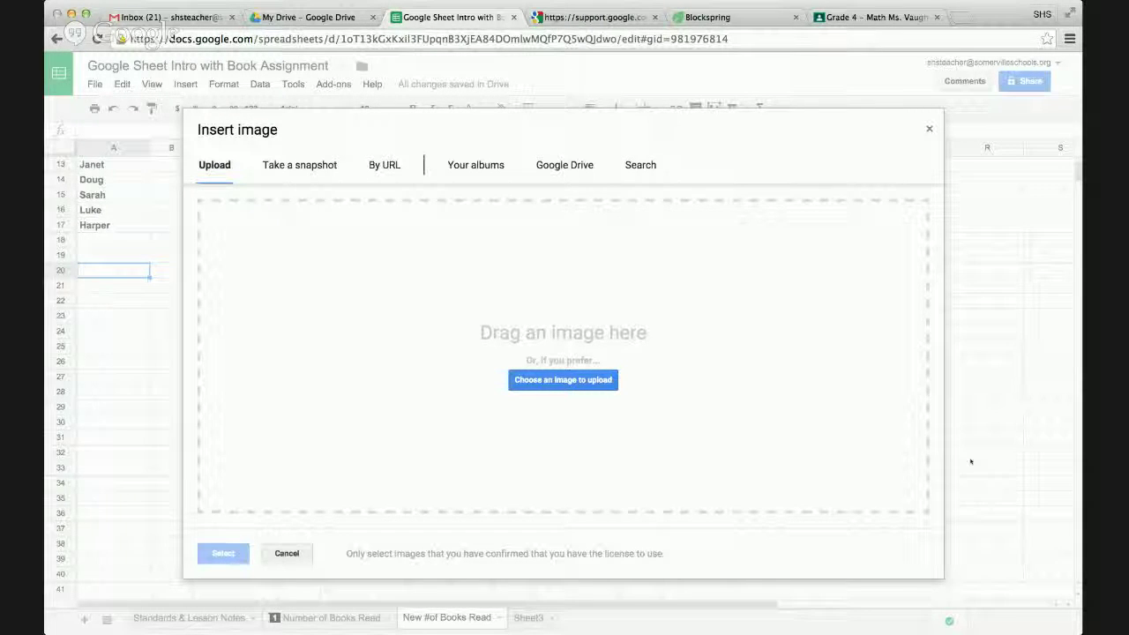
{"action": "double_click", "coordinate": [468, 463]}
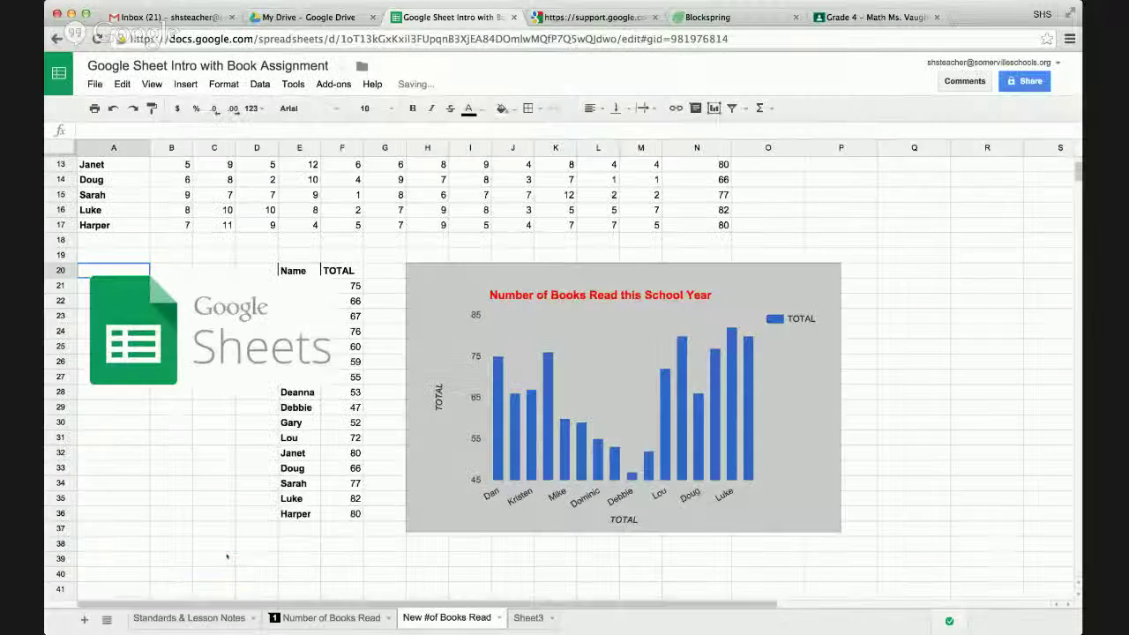
- Shrink the Google Sheets logo to under half its size and heighten row 20 so the logo fits in it, starting at cell A20
{"action": "left_click", "coordinate": [203, 328]}
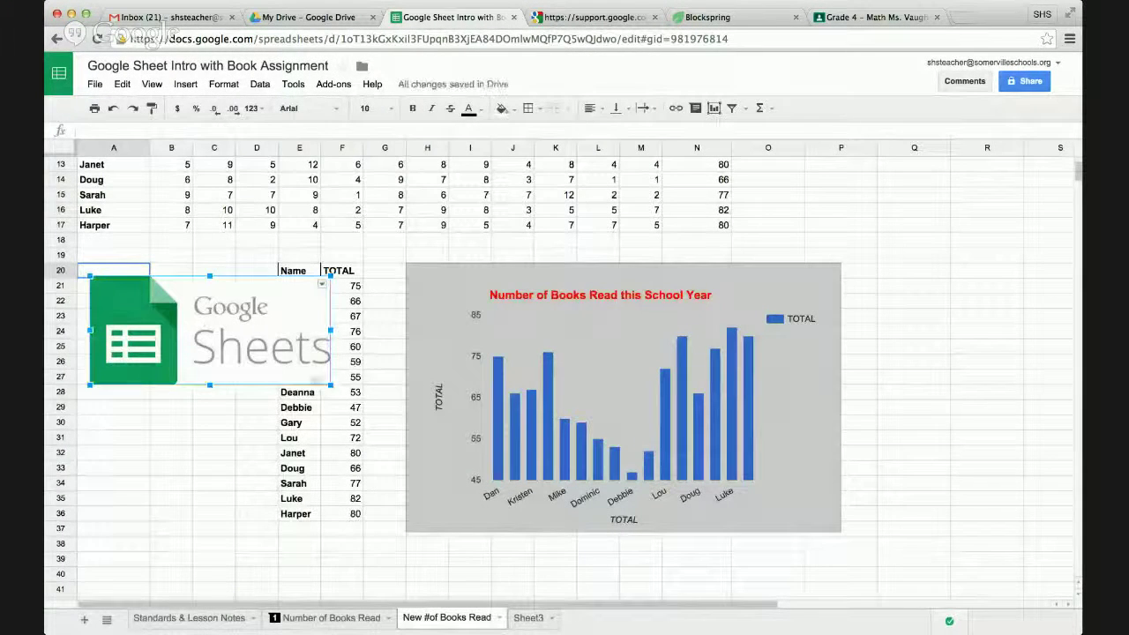
{"action": "left_click_drag", "start_coordinate": [331, 386], "coordinate": [202, 326]}
{"action": "left_click_drag", "start_coordinate": [64, 277], "coordinate": [63, 312]}
{"action": "left_click_drag", "start_coordinate": [154, 304], "coordinate": [142, 290]}
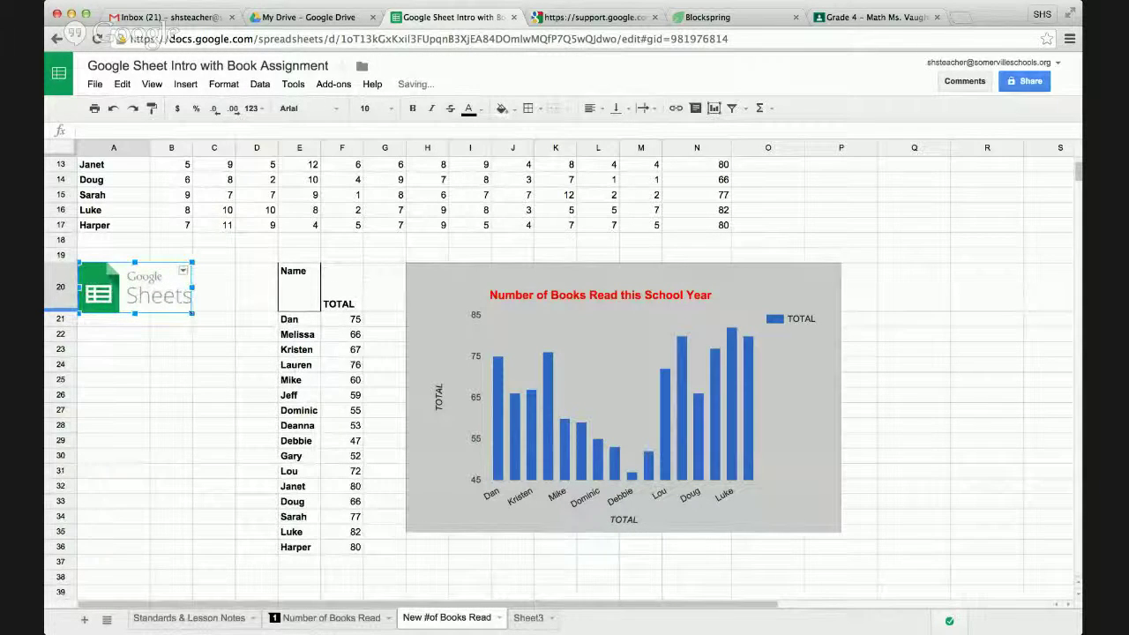
{"action": "left_click", "coordinate": [224, 340]}
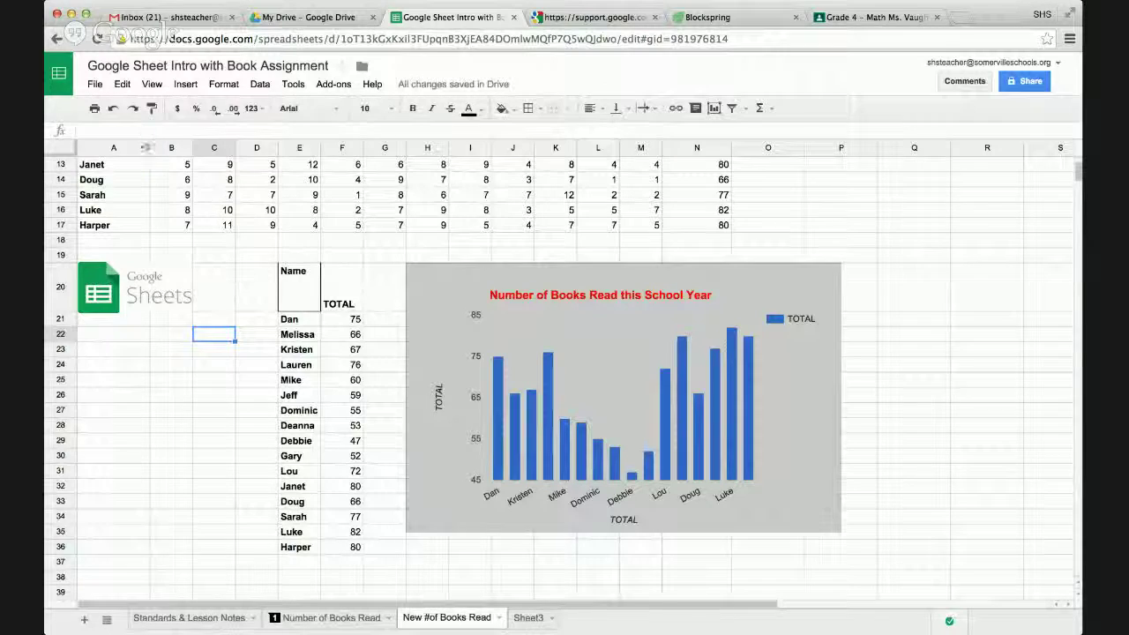
- Widen column A and shrink the Google Sheets logo slightly so that it fits entirely inside cell A20
{"action": "left_click_drag", "start_coordinate": [150, 147], "coordinate": [203, 148]}
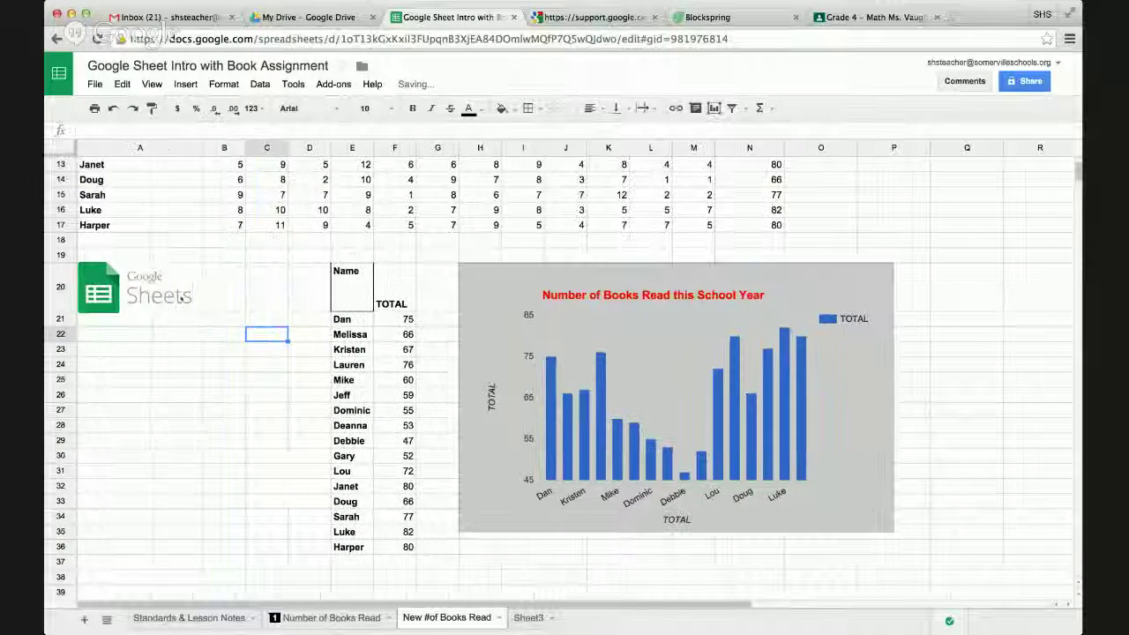
{"action": "left_click", "coordinate": [176, 300]}
{"action": "left_click_drag", "start_coordinate": [192, 314], "coordinate": [186, 309]}
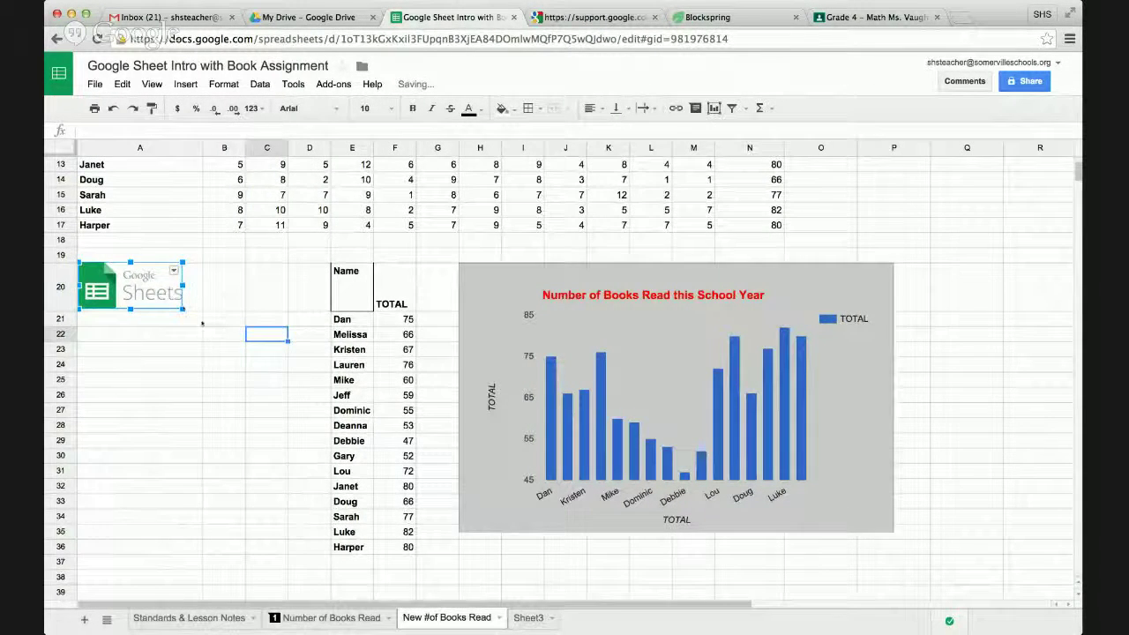
{"action": "left_click", "coordinate": [208, 331]}
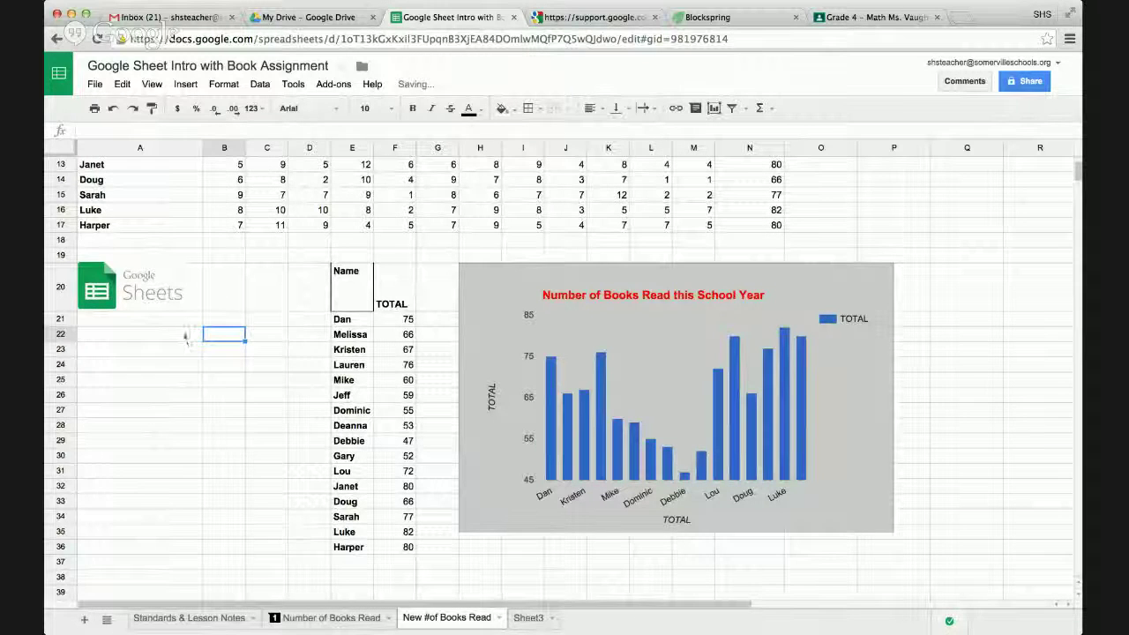
{"action": "left_click", "coordinate": [170, 279]}
{"action": "left_click_drag", "start_coordinate": [185, 264], "coordinate": [174, 265]}
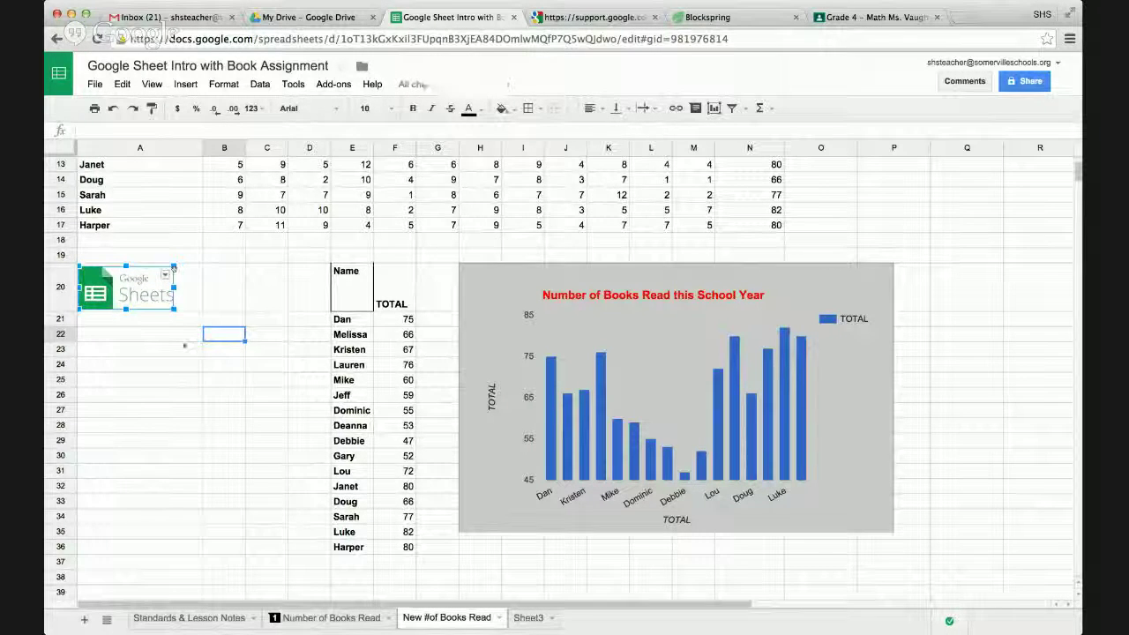
{"action": "left_click", "coordinate": [130, 346]}
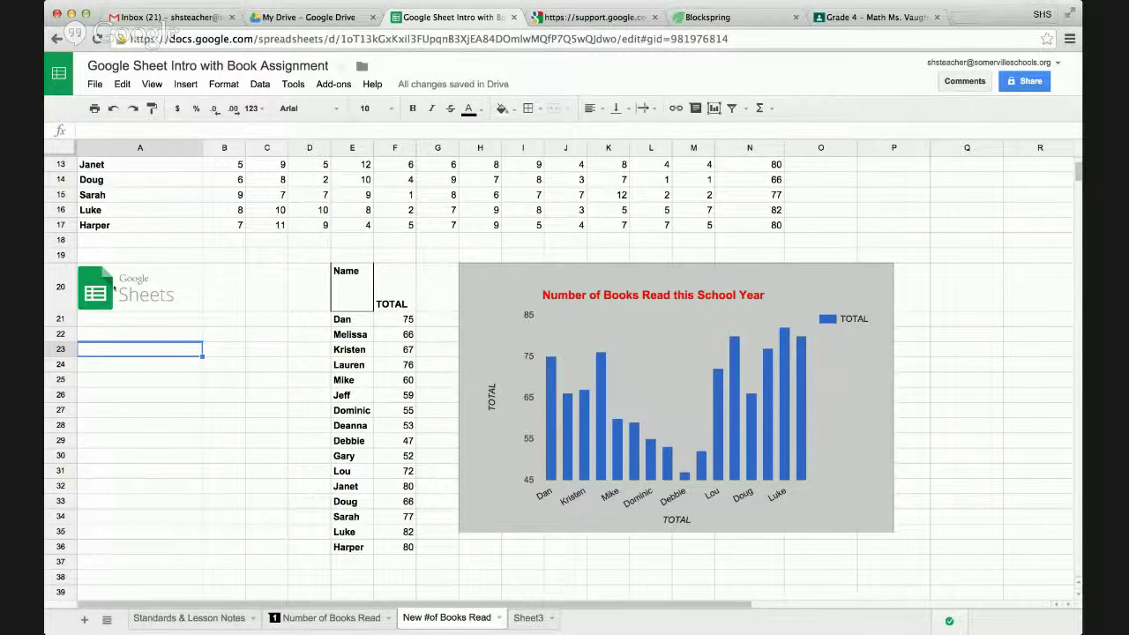
{"action": "left_click", "coordinate": [160, 278]}
{"action": "left_click", "coordinate": [210, 297]}
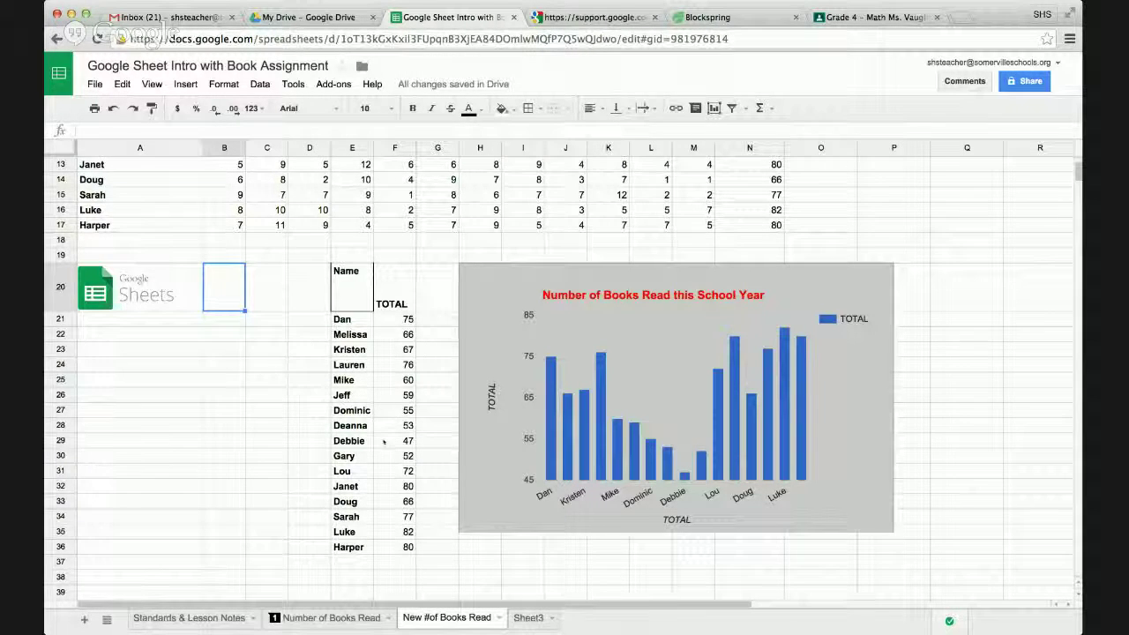
- Add the comment "I think data is off... please check and adjust" to the name in cell A10
{"action": "scroll", "coordinate": [384, 442], "scroll_direction": "up", "scroll_amount": 3}
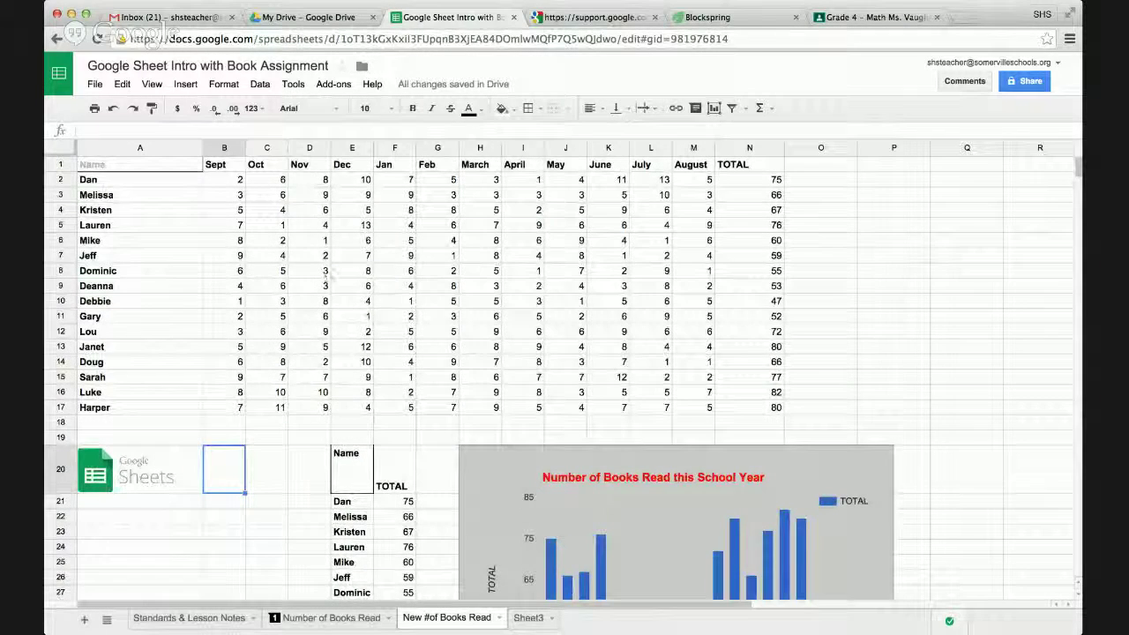
{"action": "left_click", "coordinate": [195, 301]}
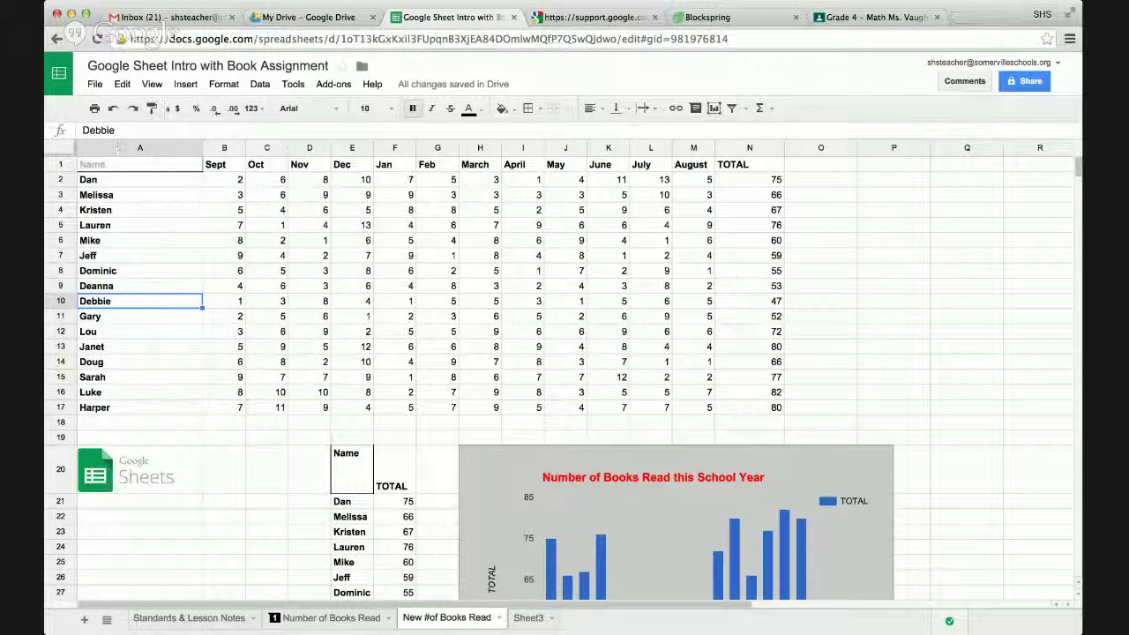
{"action": "left_click", "coordinate": [186, 84]}
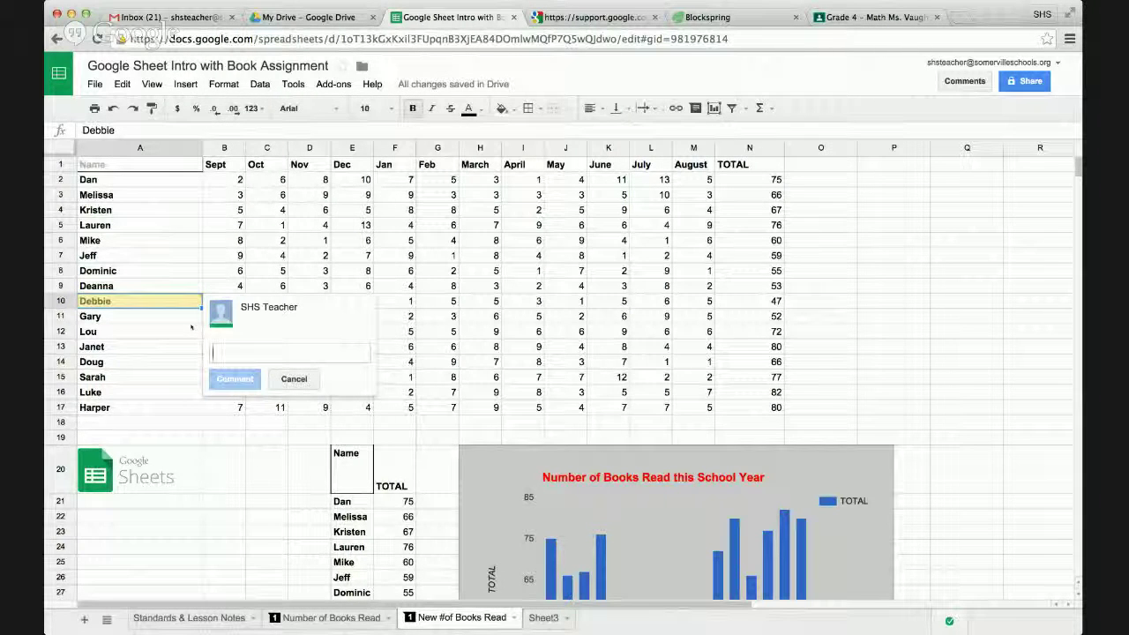
{"action": "type", "text": "I think "}
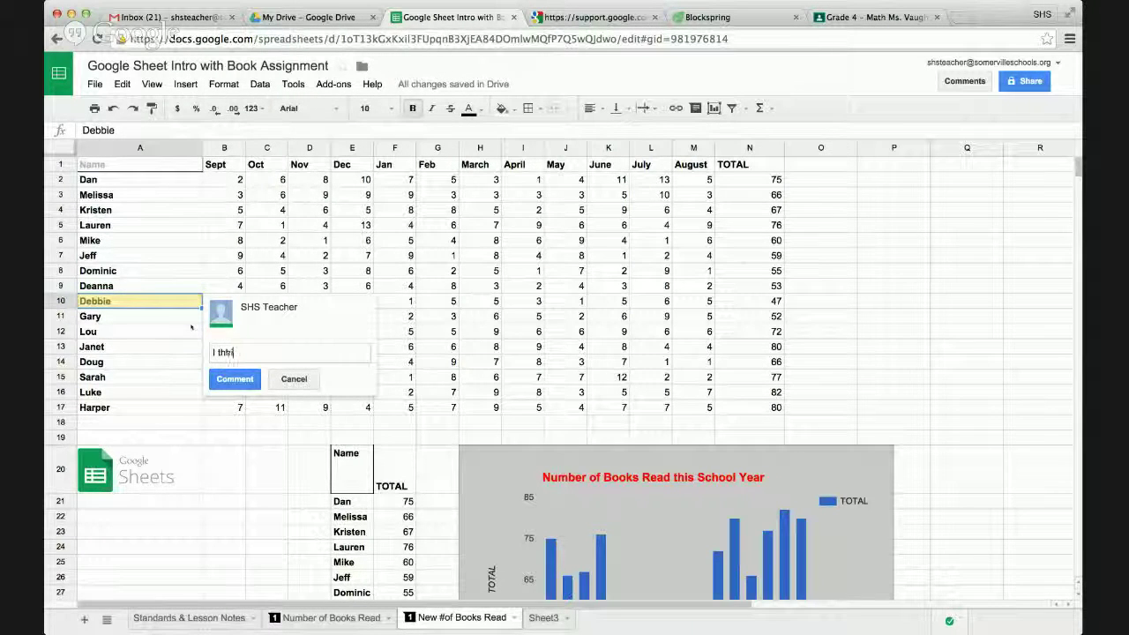
{"action": "type", "text": "data is off... please "}
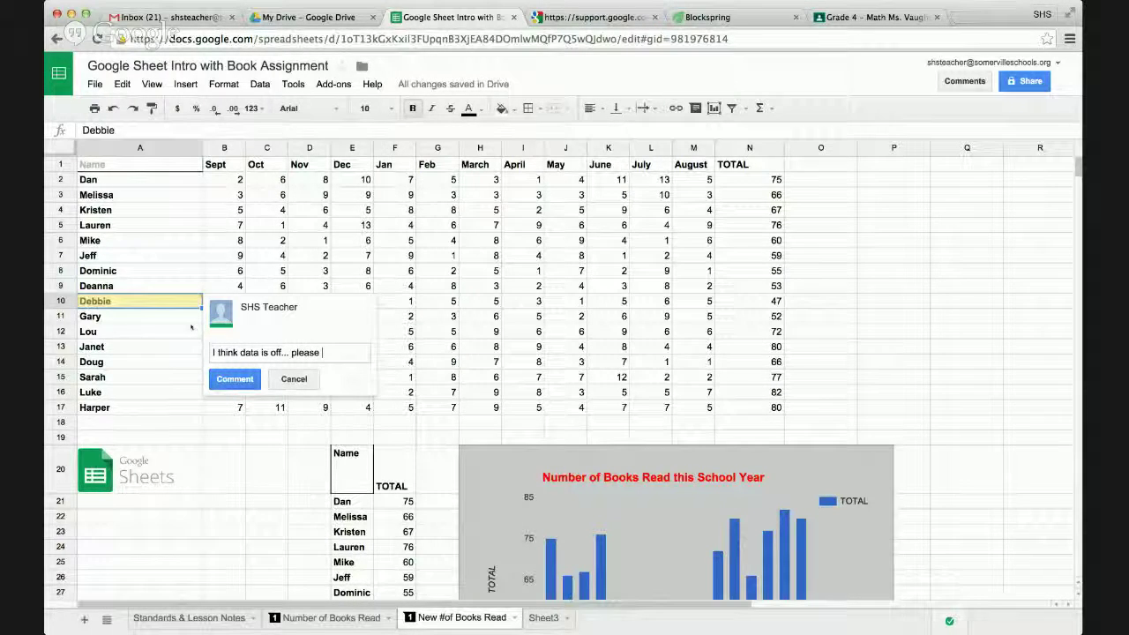
{"action": "type", "text": "check and adjust"}
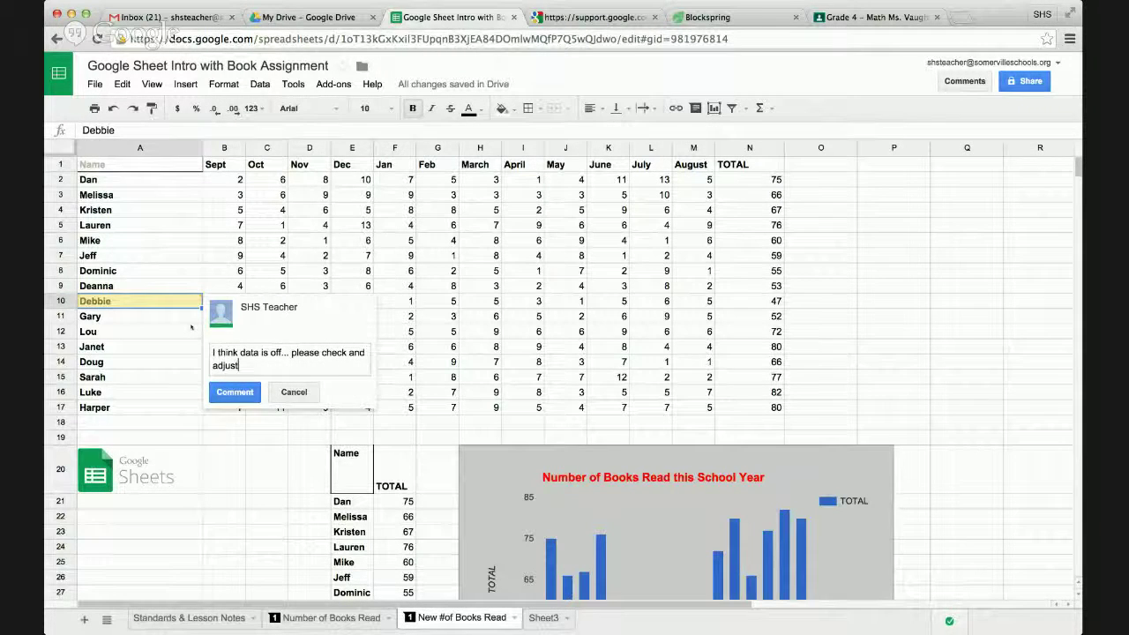
{"action": "key", "text": "shift+Return"}
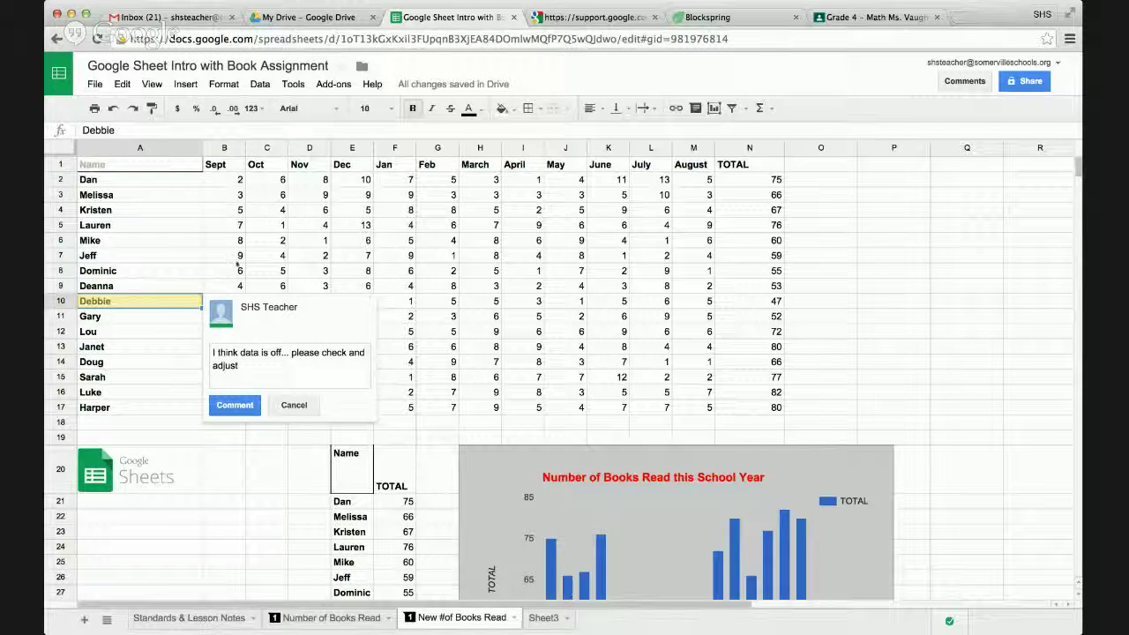
{"action": "key", "text": "ctrl+Return"}
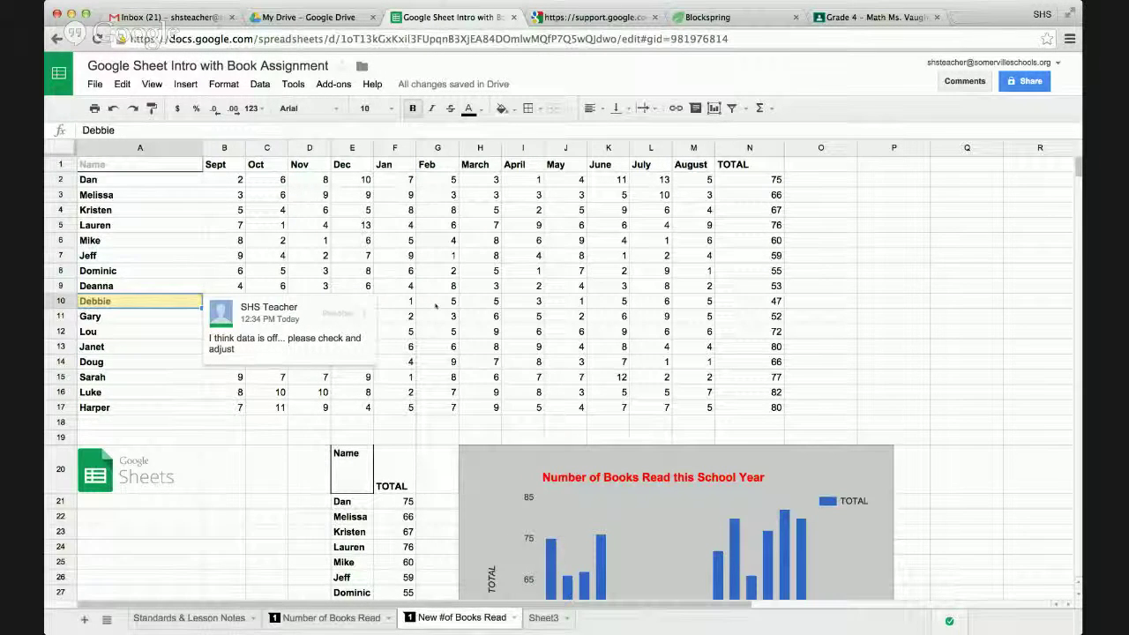
{"action": "left_click", "coordinate": [581, 303]}
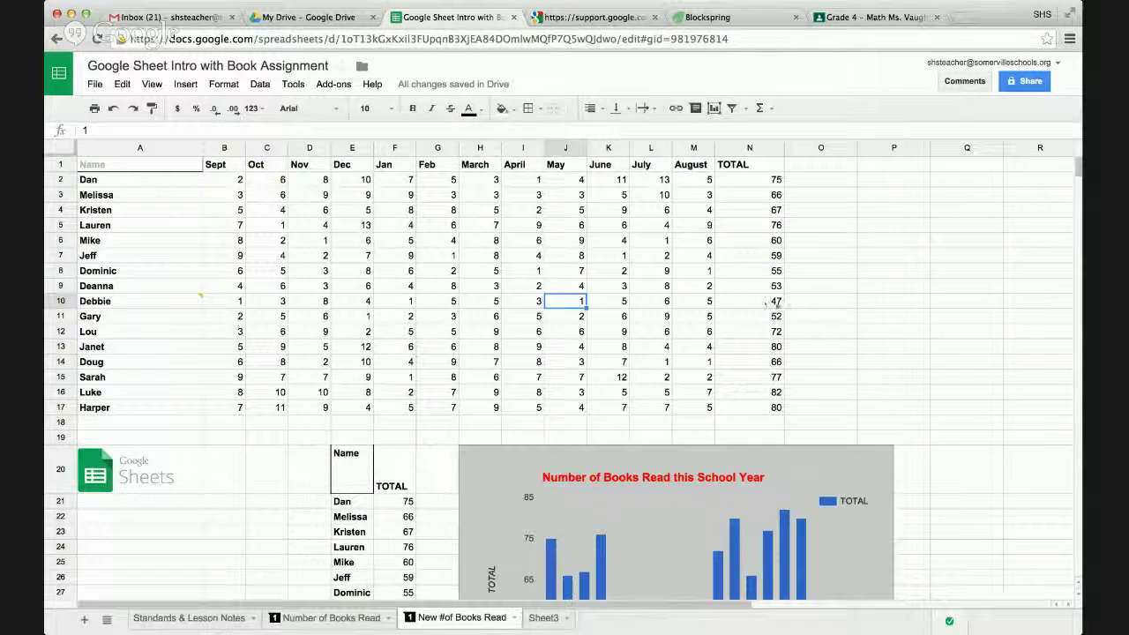
- Examine the book totals chart and view the comment attached to cell A10
{"action": "scroll", "coordinate": [776, 265], "scroll_direction": "down", "scroll_amount": 1}
{"action": "scroll", "coordinate": [781, 164], "scroll_direction": "down", "scroll_amount": 3}
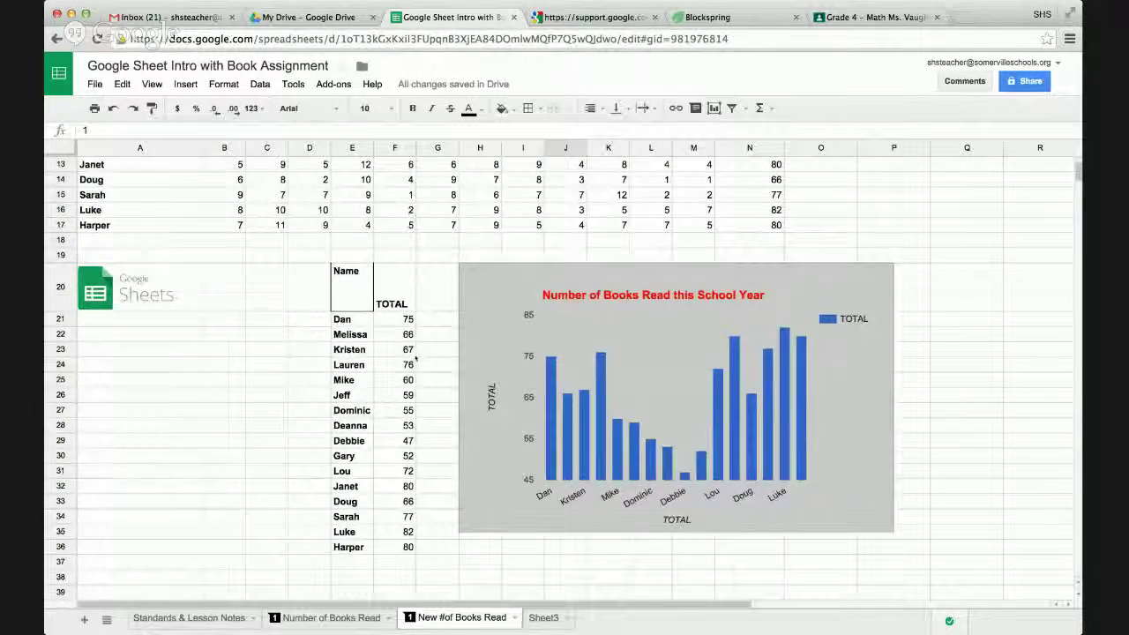
{"action": "scroll", "coordinate": [397, 353], "scroll_direction": "up", "scroll_amount": 4}
{"action": "left_click", "coordinate": [277, 362]}
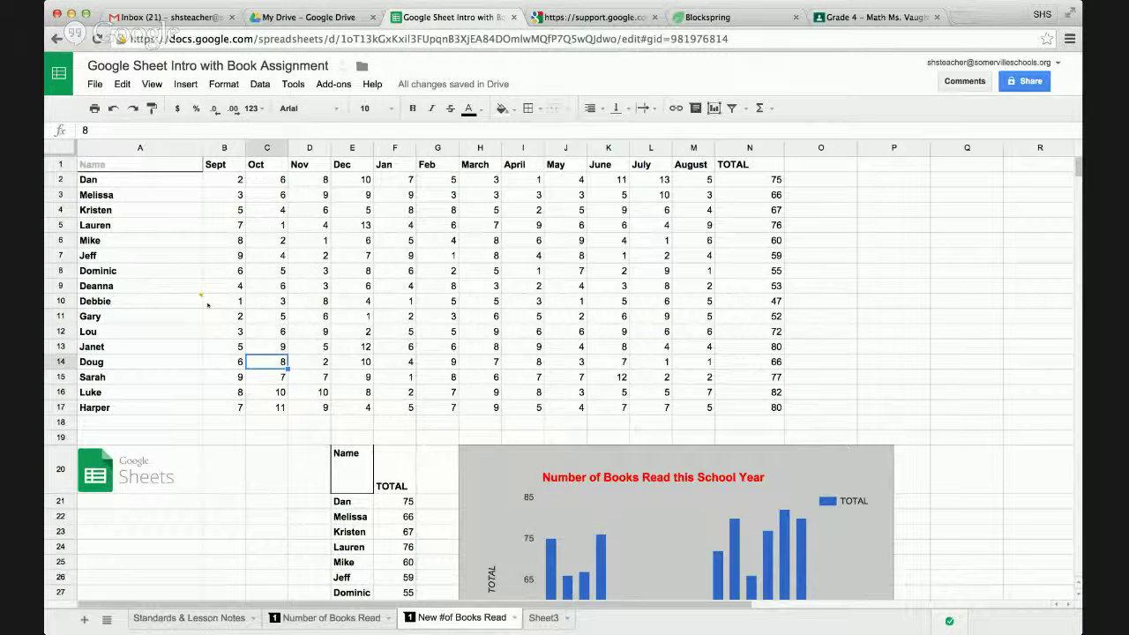
{"action": "mouse_move", "coordinate": [201, 299]}
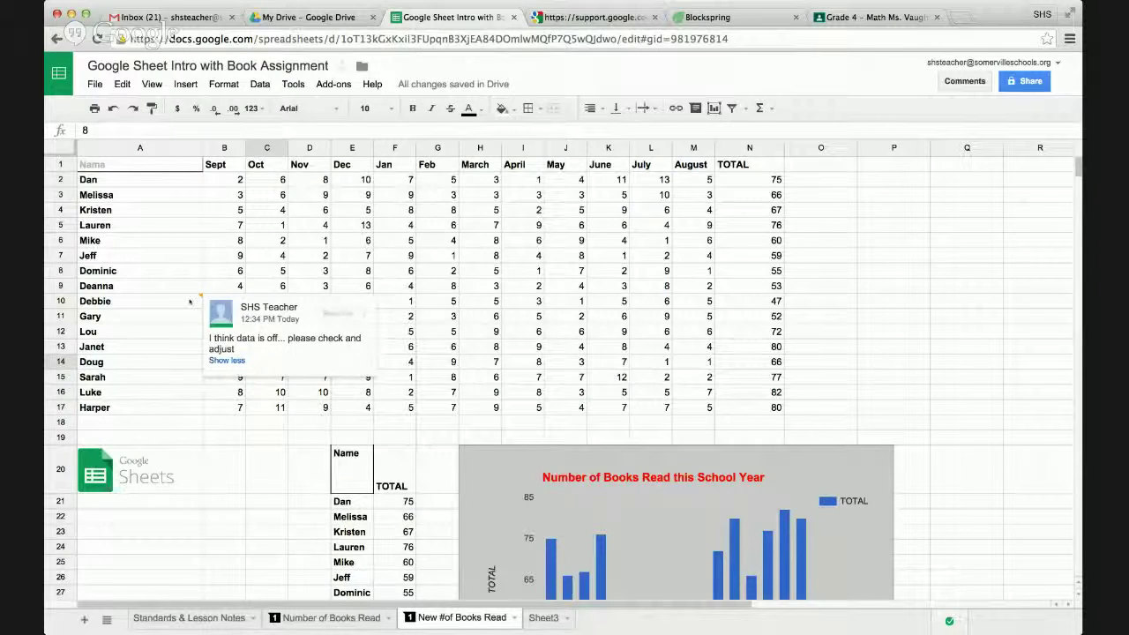
{"action": "left_click", "coordinate": [224, 468]}
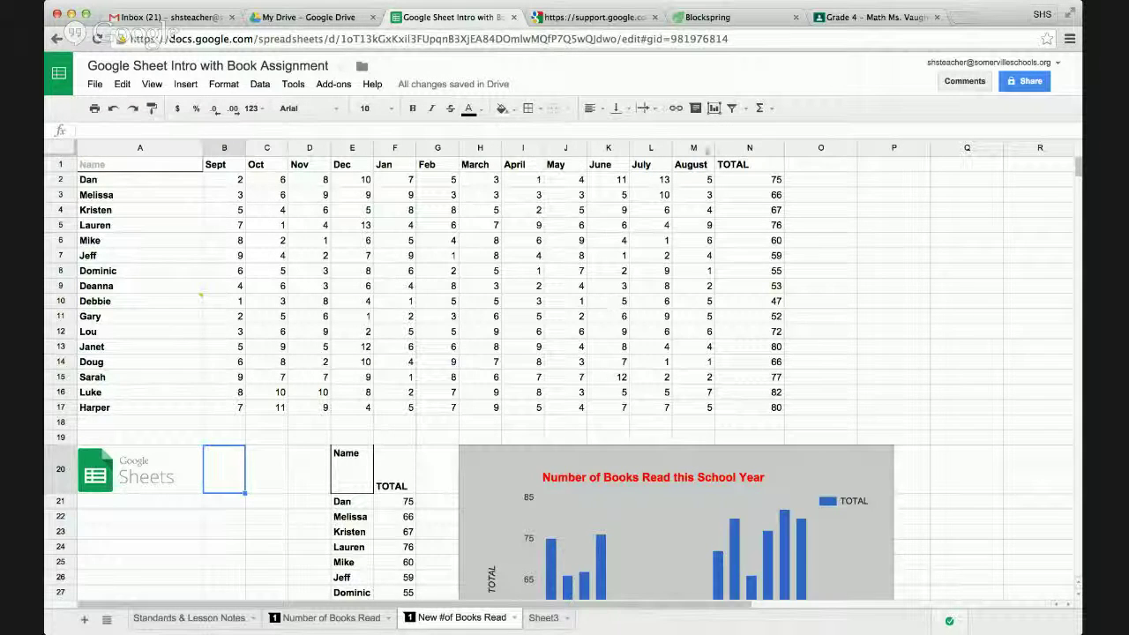
- Add the comment "aslkdjfpoiewuf" to the August header cell and view all comments on the New #of Books Read sheet
{"action": "left_click", "coordinate": [704, 165]}
{"action": "right_click", "coordinate": [704, 166]}
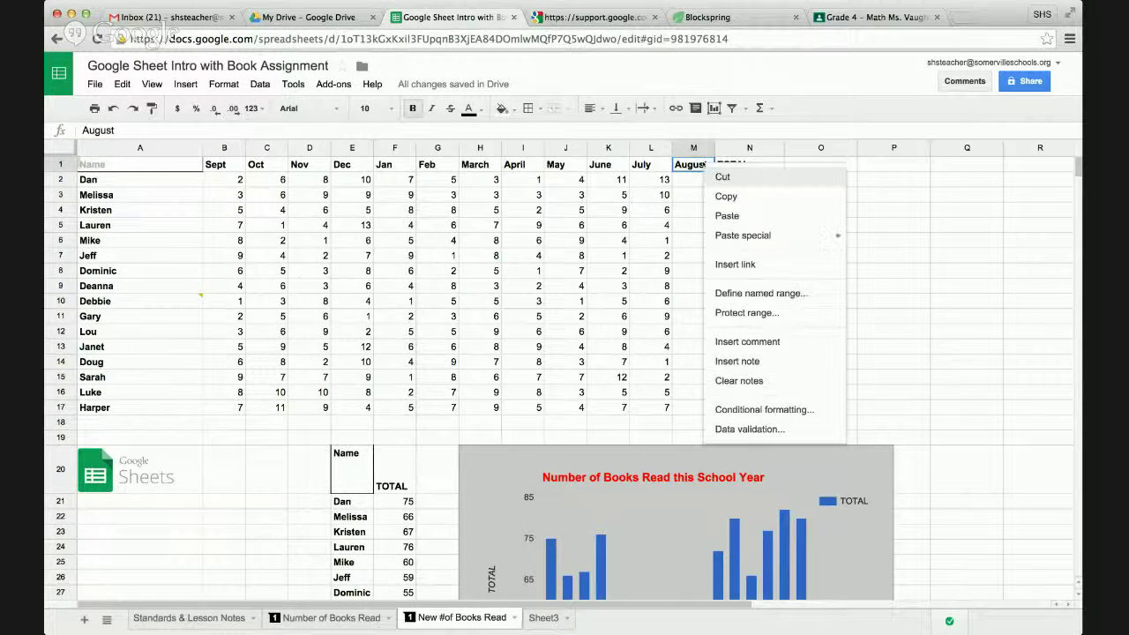
{"action": "left_click", "coordinate": [744, 343]}
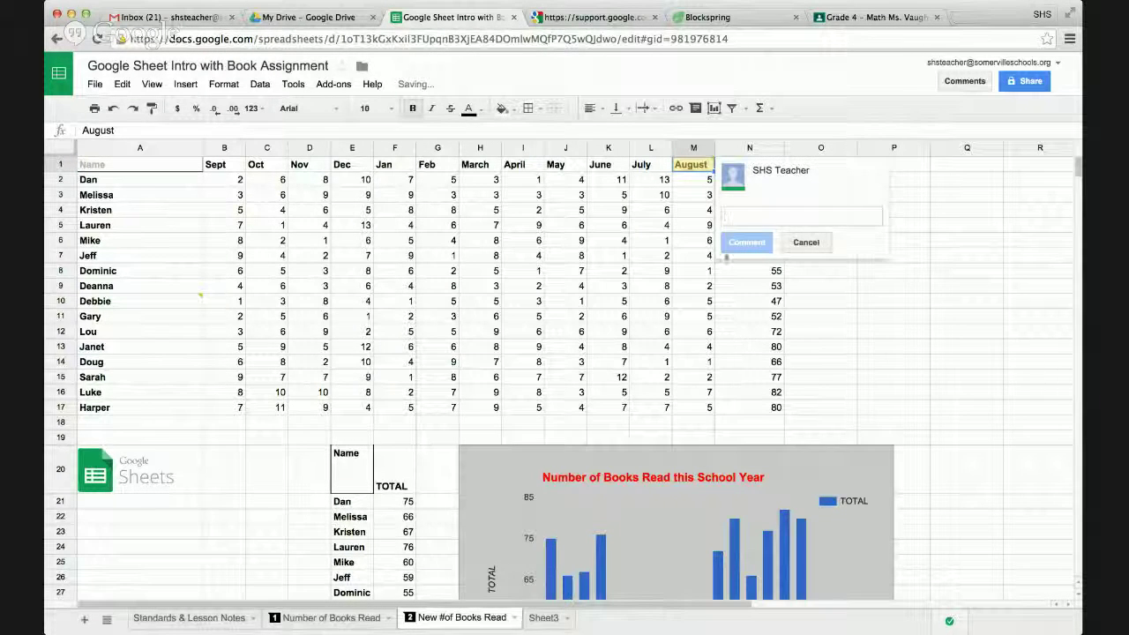
{"action": "type", "text": "aslkdjfpoiewuf"}
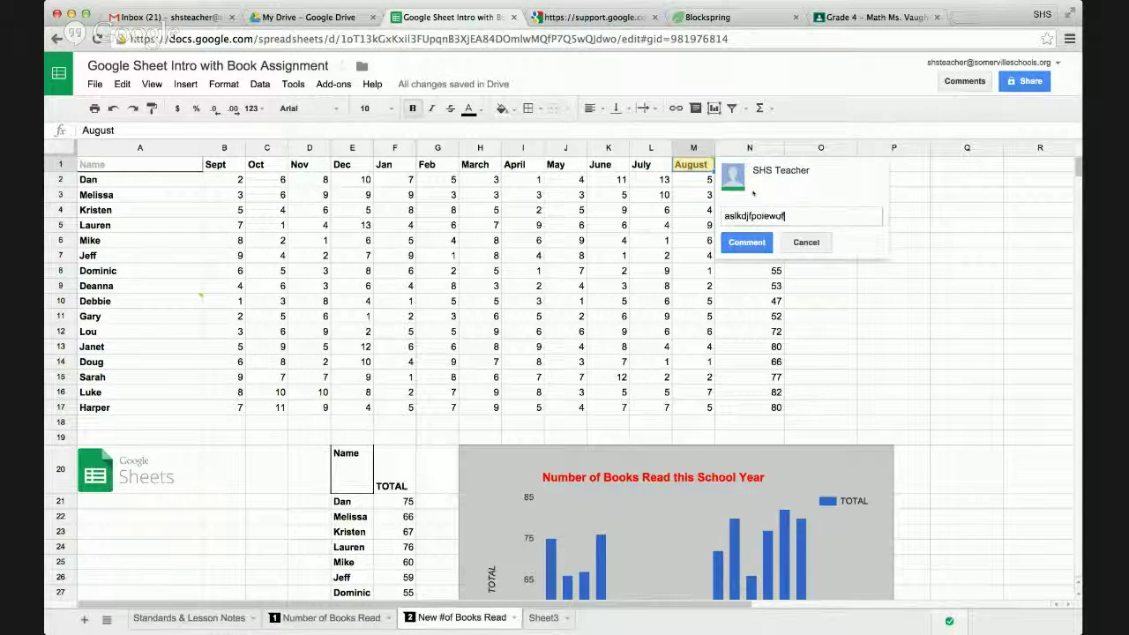
{"action": "left_click", "coordinate": [746, 241]}
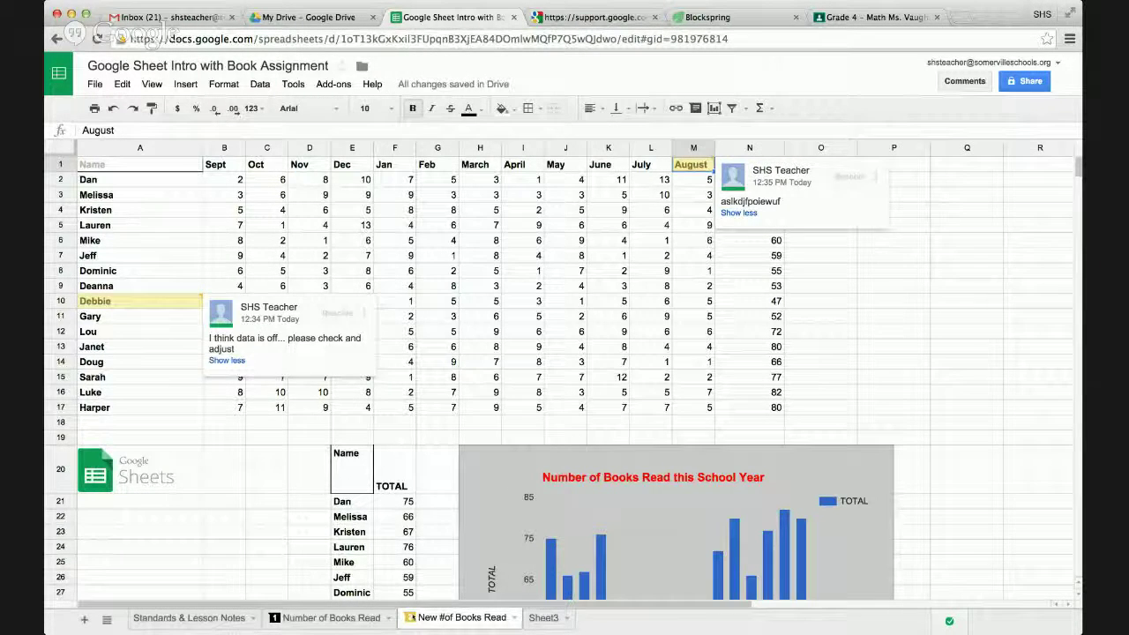
{"action": "mouse_move", "coordinate": [410, 618]}
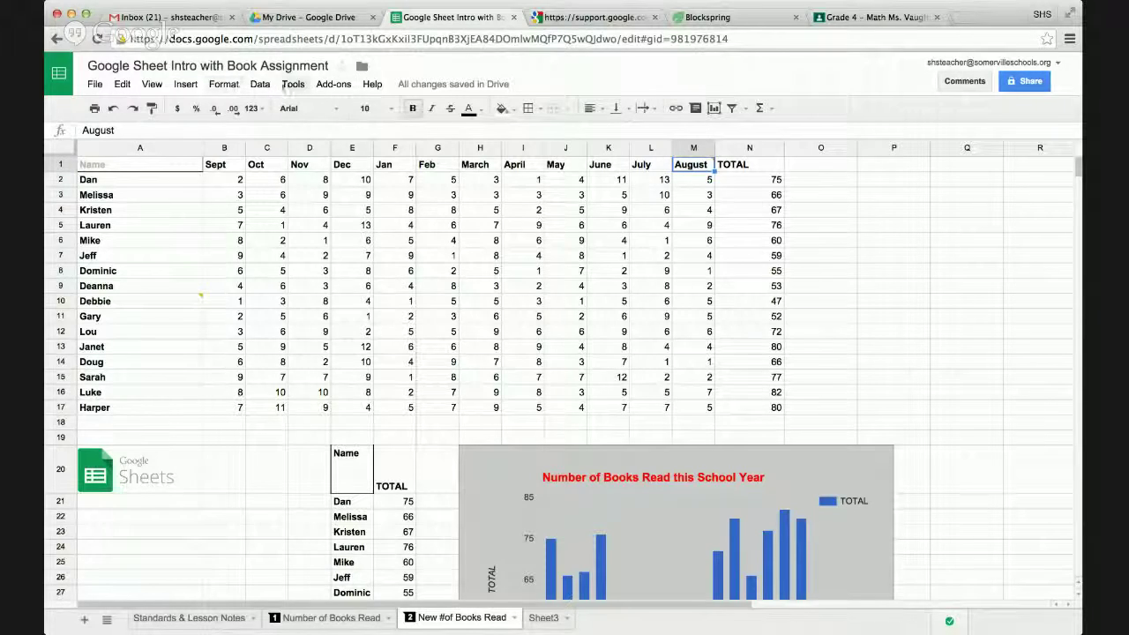
- Open the Create math expressions tool of the g(Math) for Sheets add-on
{"action": "left_click", "coordinate": [285, 88]}
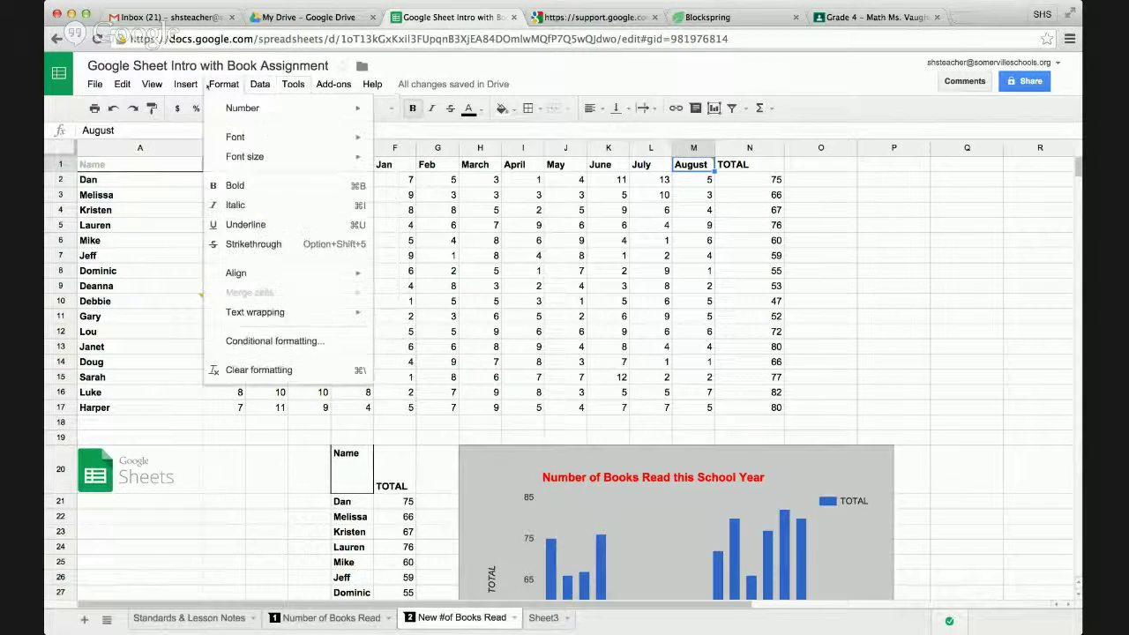
{"action": "mouse_move", "coordinate": [152, 85]}
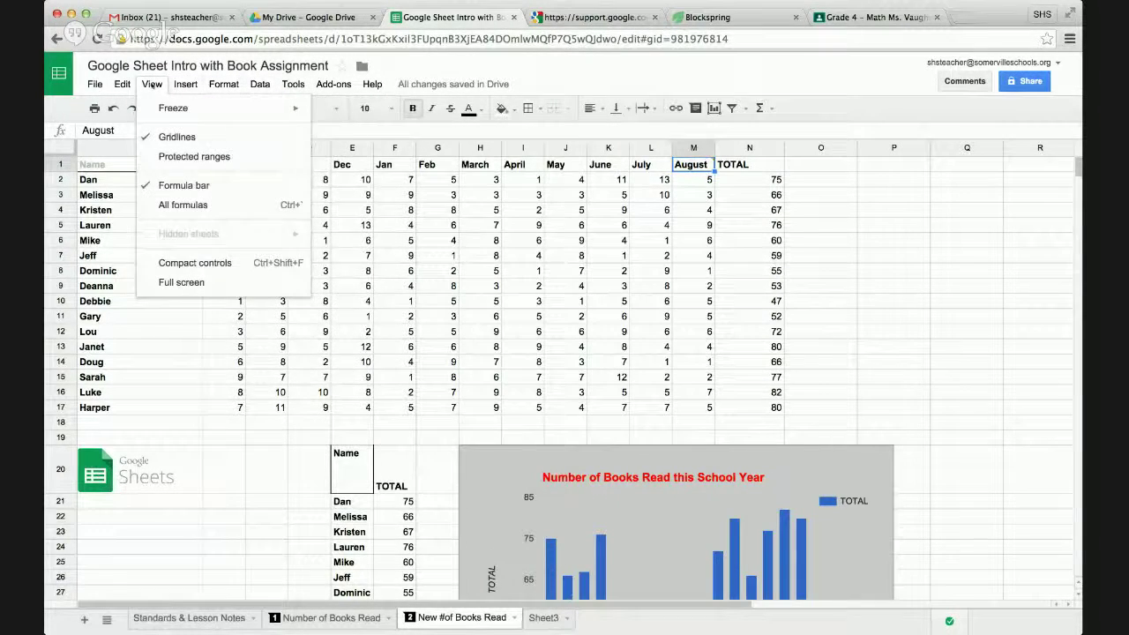
{"action": "mouse_move", "coordinate": [340, 87]}
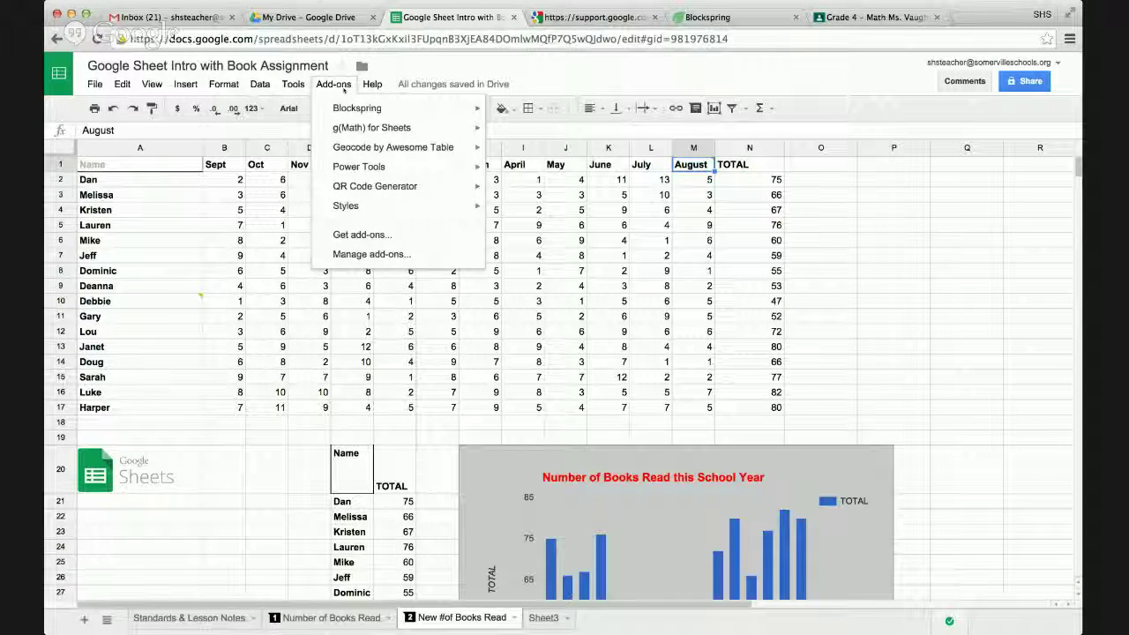
{"action": "mouse_move", "coordinate": [372, 128]}
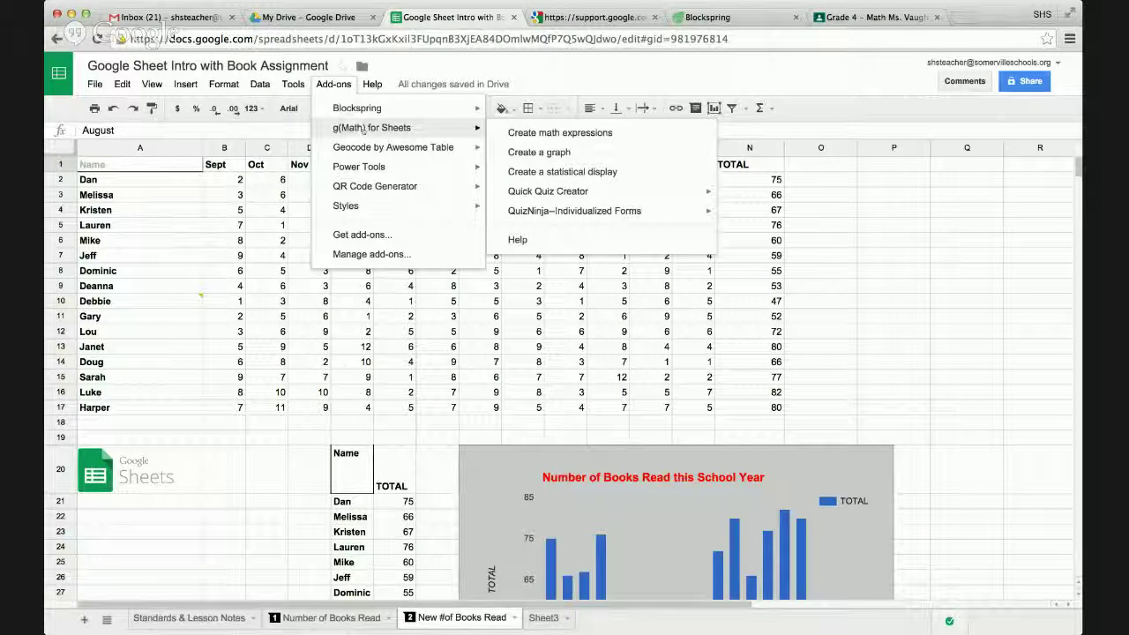
{"action": "left_click", "coordinate": [568, 131]}
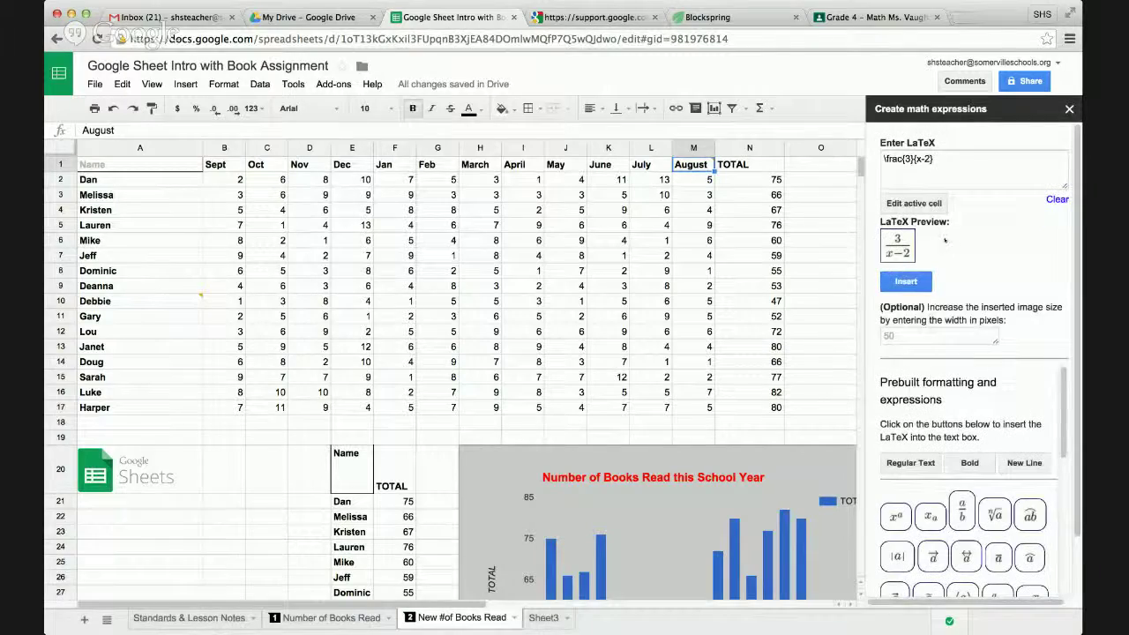
- Look through the prebuilt LaTeX formatting and expressions, and close the math expressions tool
{"action": "scroll", "coordinate": [944, 239], "scroll_direction": "down", "scroll_amount": 1}
{"action": "scroll", "coordinate": [944, 240], "scroll_direction": "down", "scroll_amount": 2}
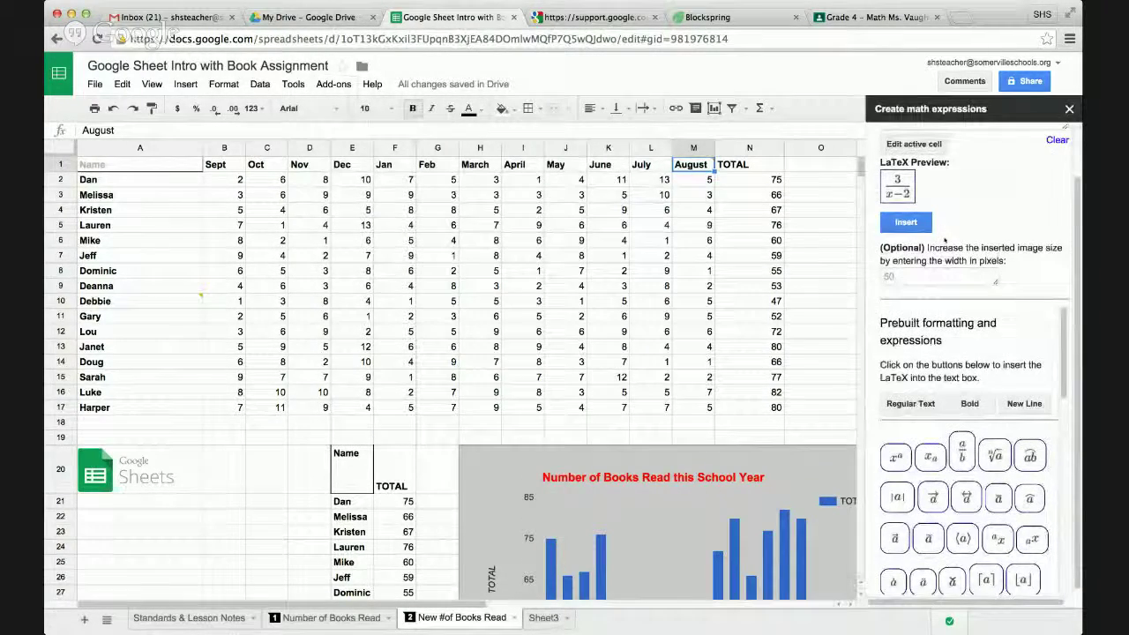
{"action": "scroll", "coordinate": [945, 240], "scroll_direction": "down", "scroll_amount": 1}
{"action": "scroll", "coordinate": [1050, 431], "scroll_direction": "down", "scroll_amount": 8}
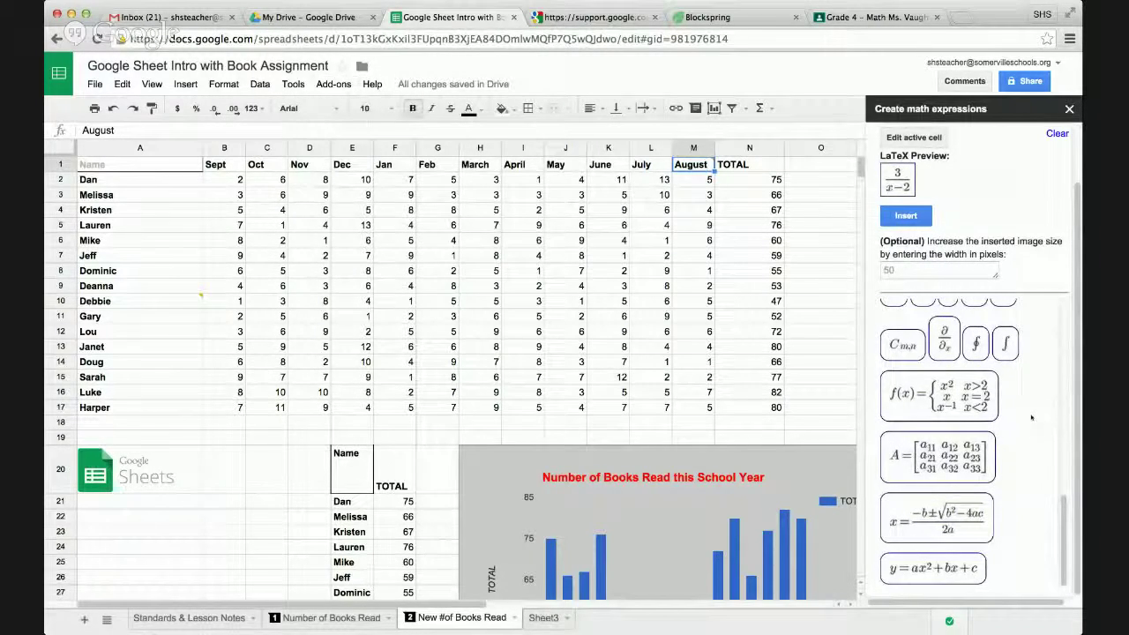
{"action": "scroll", "coordinate": [1031, 418], "scroll_direction": "up", "scroll_amount": 5}
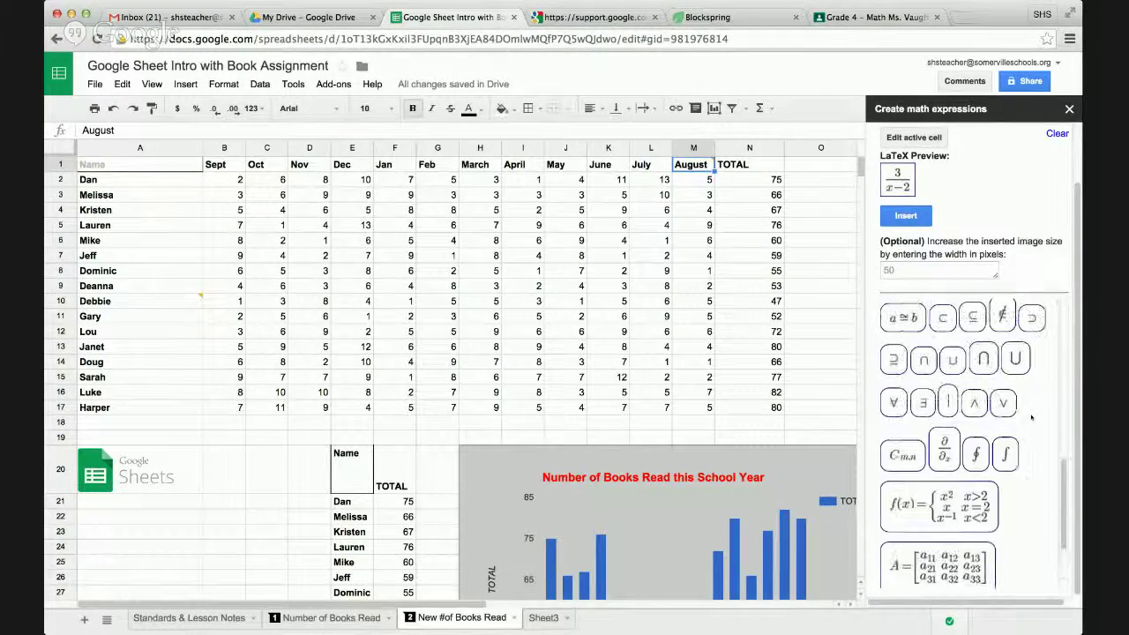
{"action": "scroll", "coordinate": [1031, 418], "scroll_direction": "up", "scroll_amount": 8}
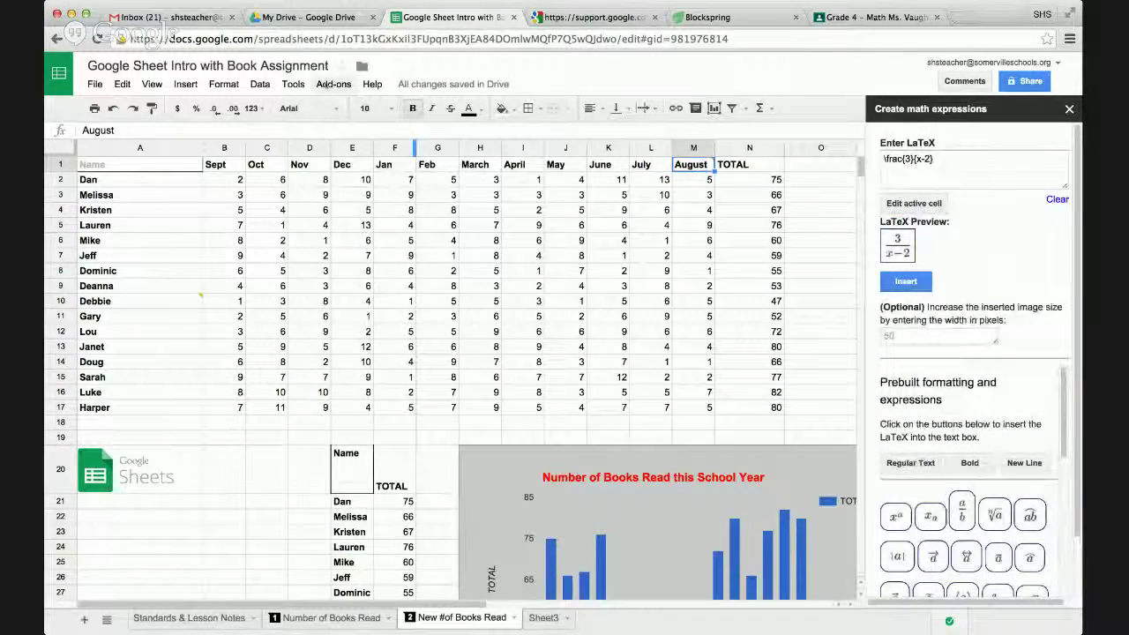
{"action": "left_click", "coordinate": [333, 84]}
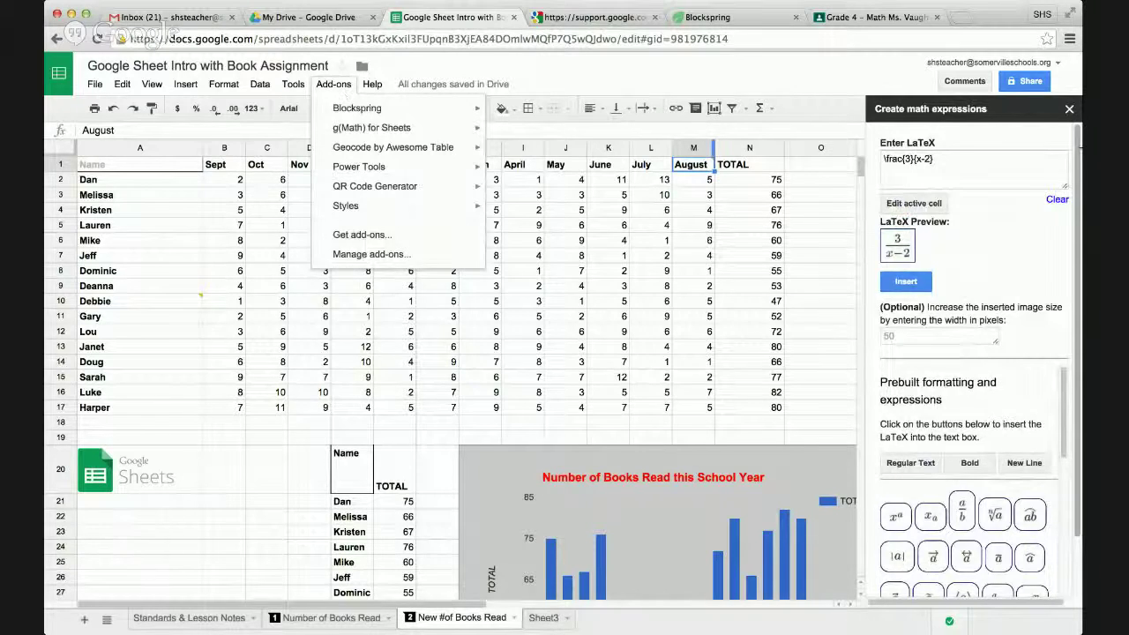
{"action": "left_click", "coordinate": [1070, 110]}
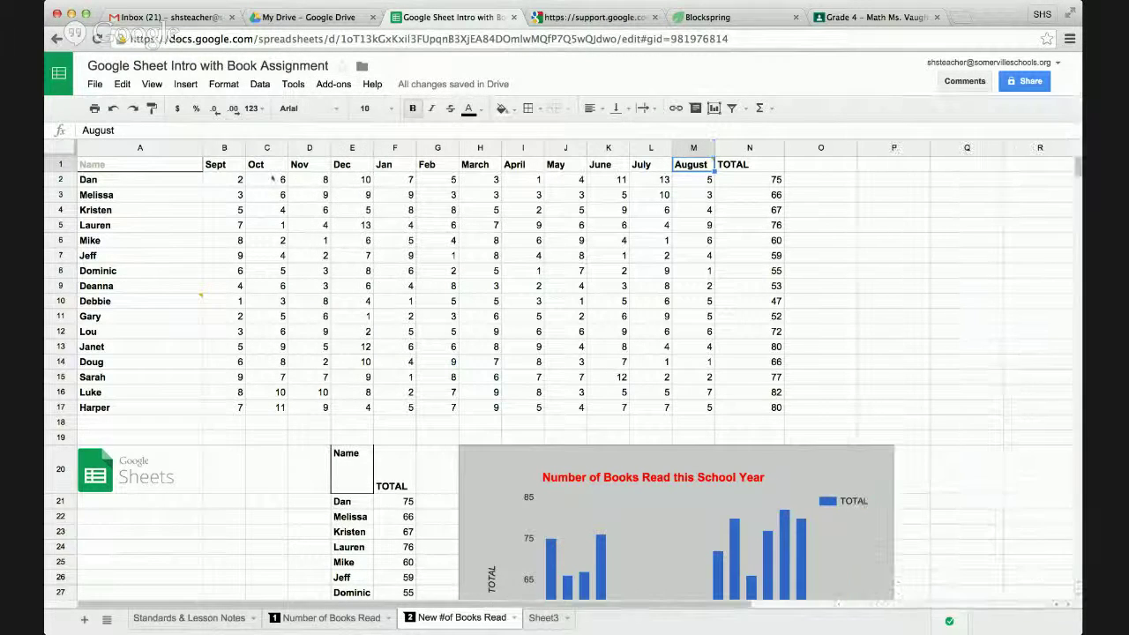
- Open the gallery for getting add-ons and browse the available Sheets add-ons
{"action": "left_click", "coordinate": [334, 85]}
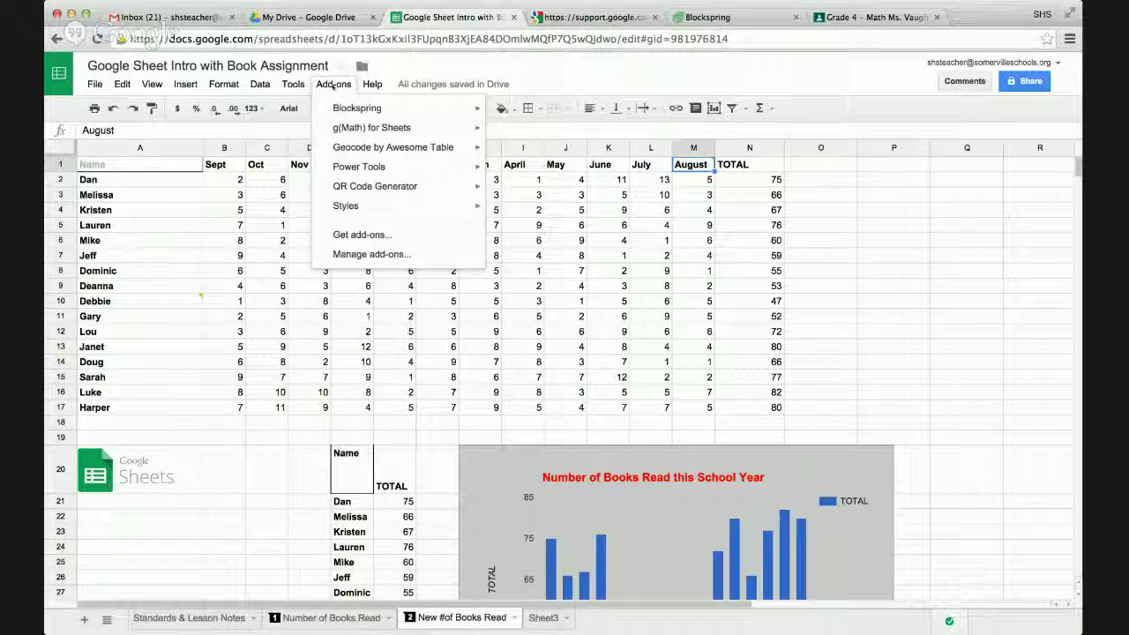
{"action": "left_click", "coordinate": [357, 236]}
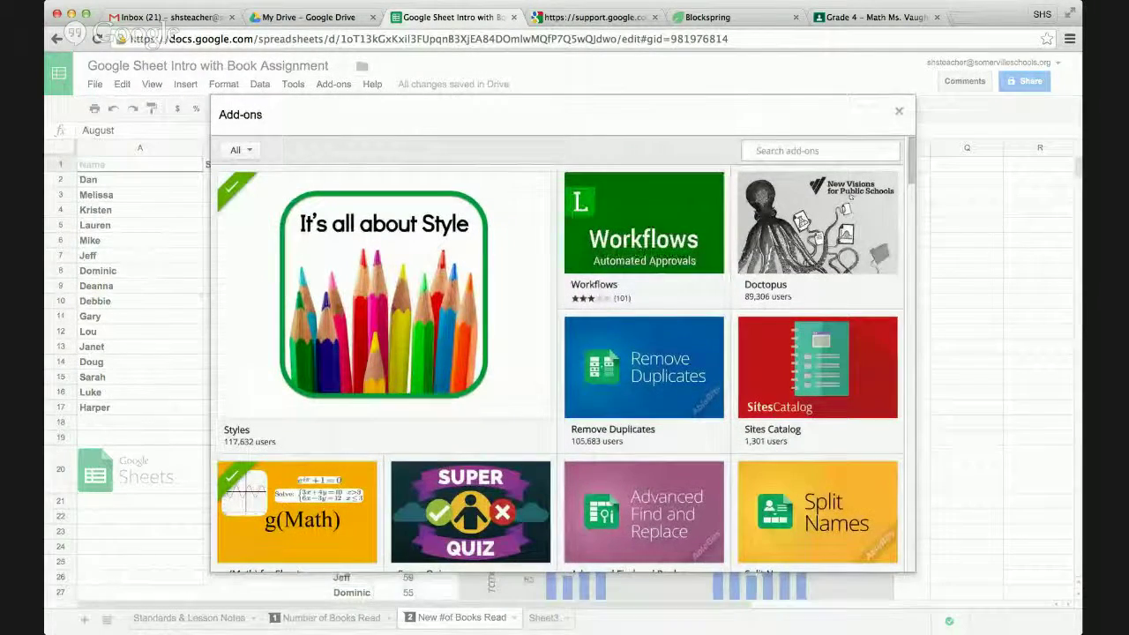
{"action": "scroll", "coordinate": [602, 309], "scroll_direction": "down", "scroll_amount": 1}
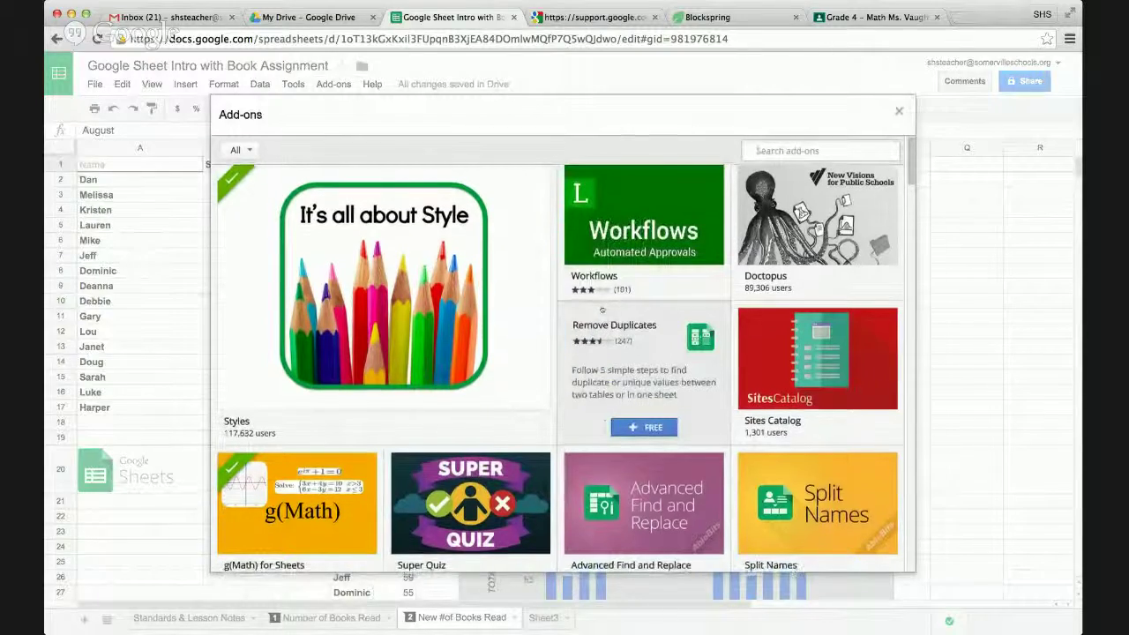
{"action": "scroll", "coordinate": [602, 309], "scroll_direction": "down", "scroll_amount": 2}
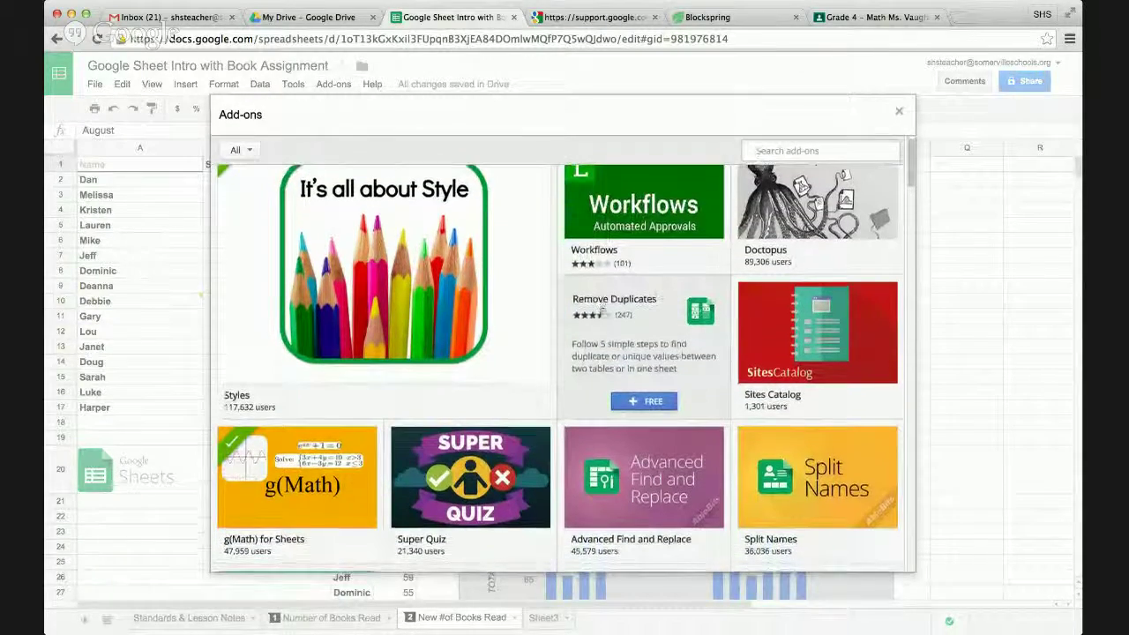
{"action": "scroll", "coordinate": [602, 309], "scroll_direction": "down", "scroll_amount": 3}
{"action": "scroll", "coordinate": [603, 309], "scroll_direction": "down", "scroll_amount": 1}
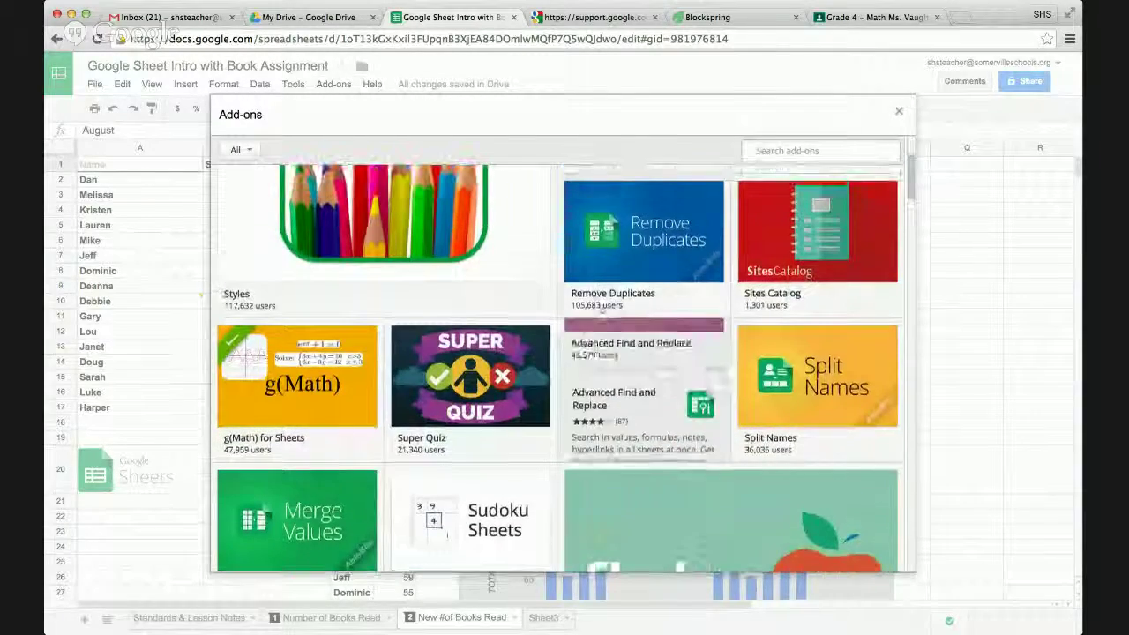
{"action": "scroll", "coordinate": [655, 243], "scroll_direction": "up", "scroll_amount": 1}
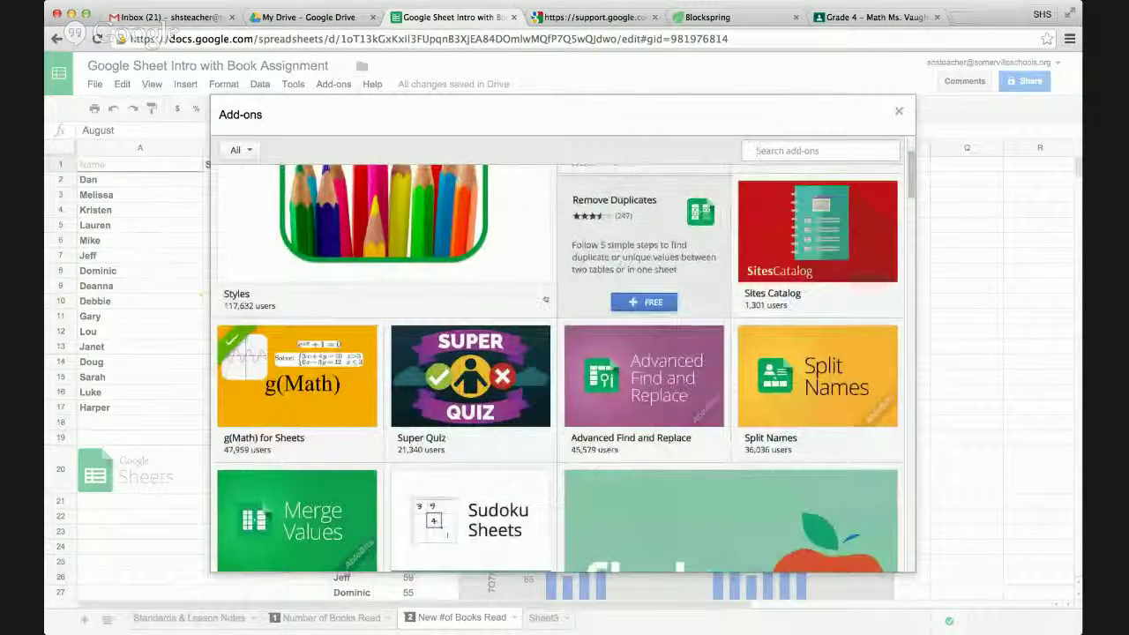
- Browse further down the add-ons gallery and examine the listed Sheets add-ons and their descriptions
{"action": "scroll", "coordinate": [470, 353], "scroll_direction": "down", "scroll_amount": 2}
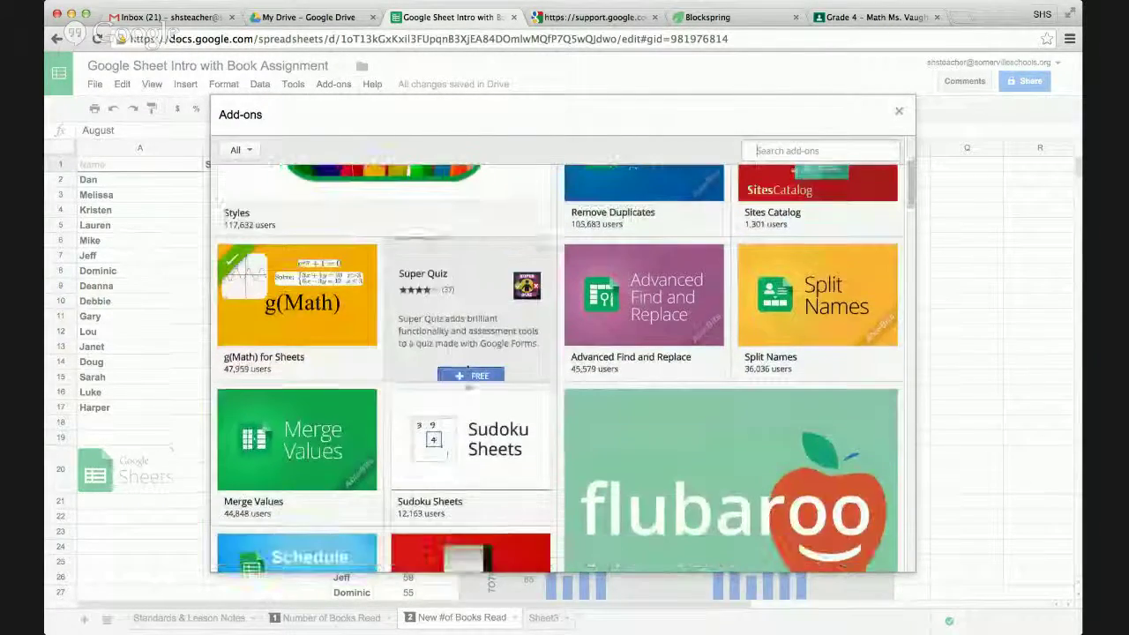
{"action": "scroll", "coordinate": [470, 352], "scroll_direction": "down", "scroll_amount": 6}
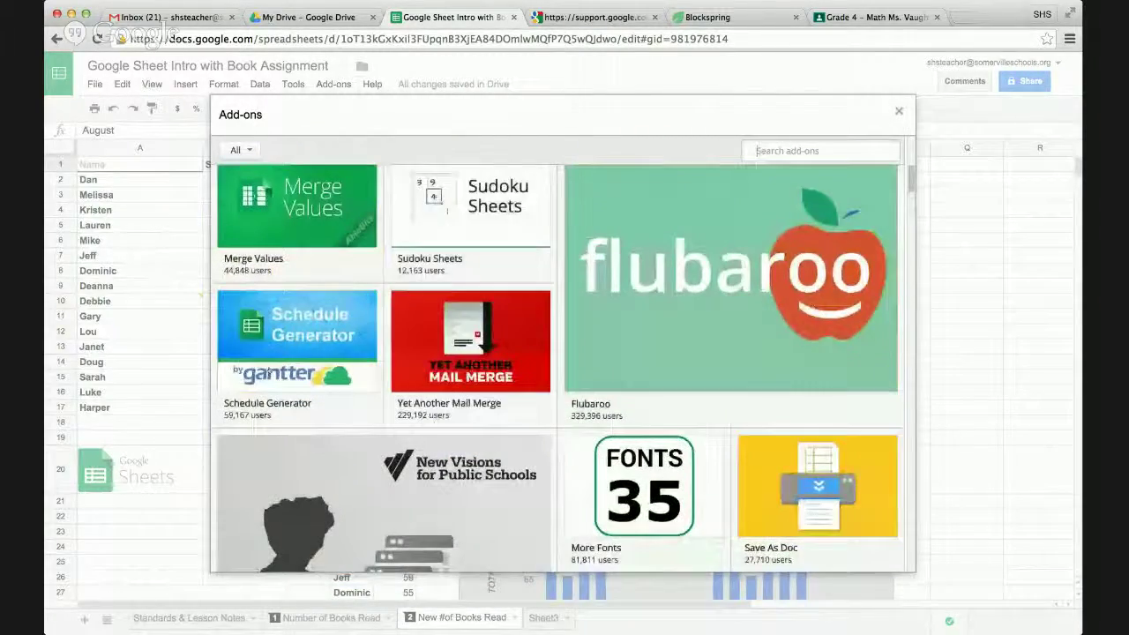
{"action": "scroll", "coordinate": [593, 362], "scroll_direction": "down", "scroll_amount": 7}
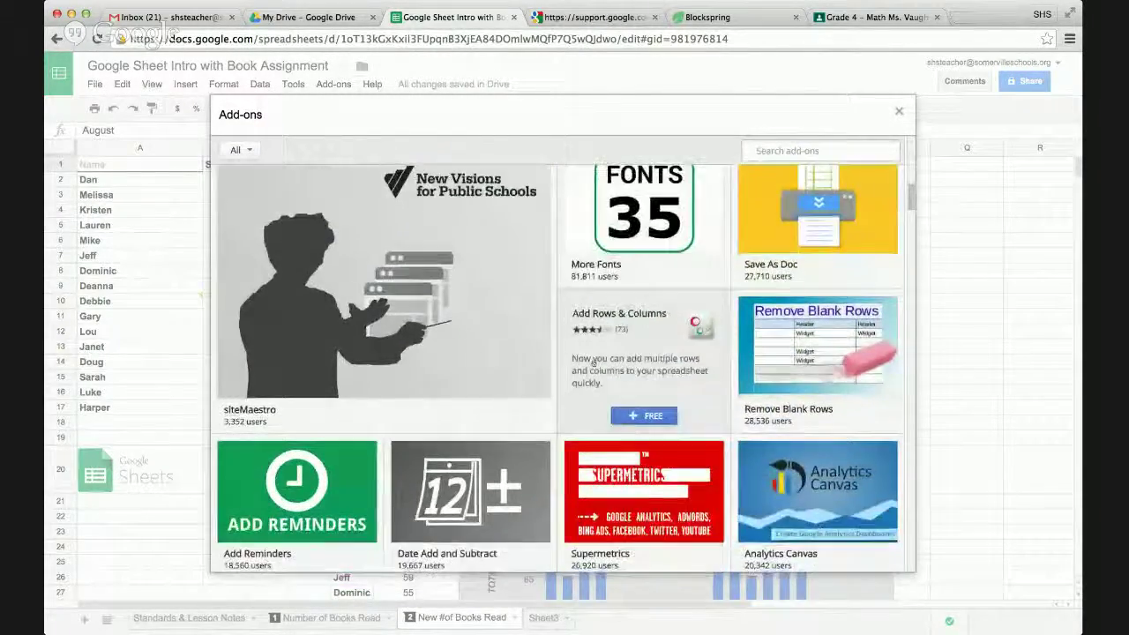
{"action": "scroll", "coordinate": [593, 362], "scroll_direction": "down", "scroll_amount": 5}
{"action": "scroll", "coordinate": [816, 289], "scroll_direction": "up", "scroll_amount": 1}
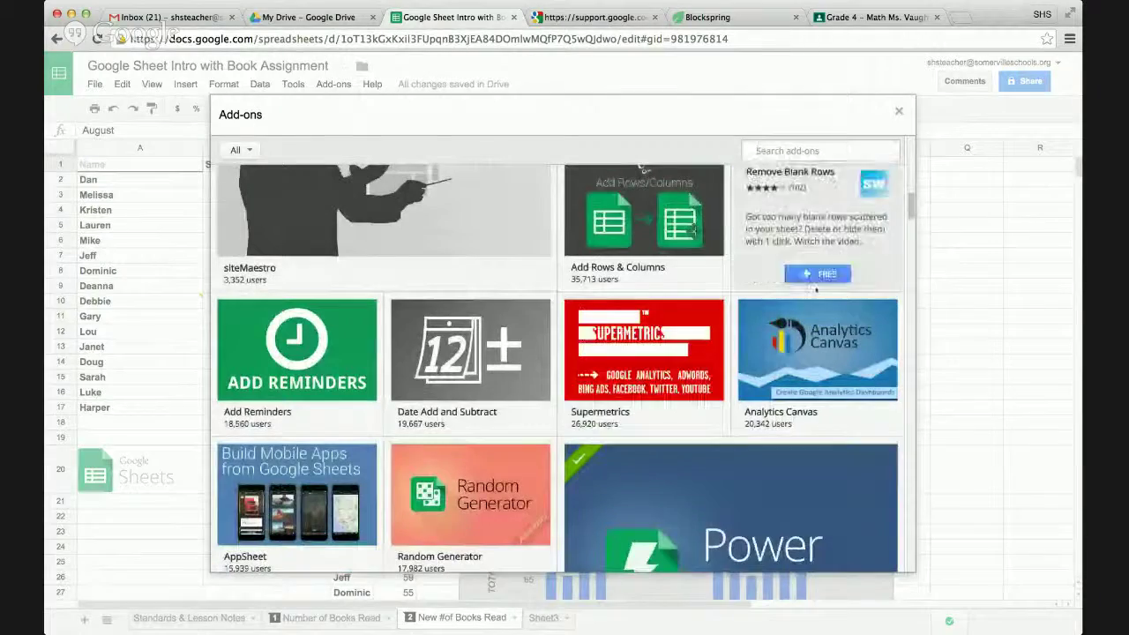
{"action": "scroll", "coordinate": [571, 406], "scroll_direction": "down", "scroll_amount": 5}
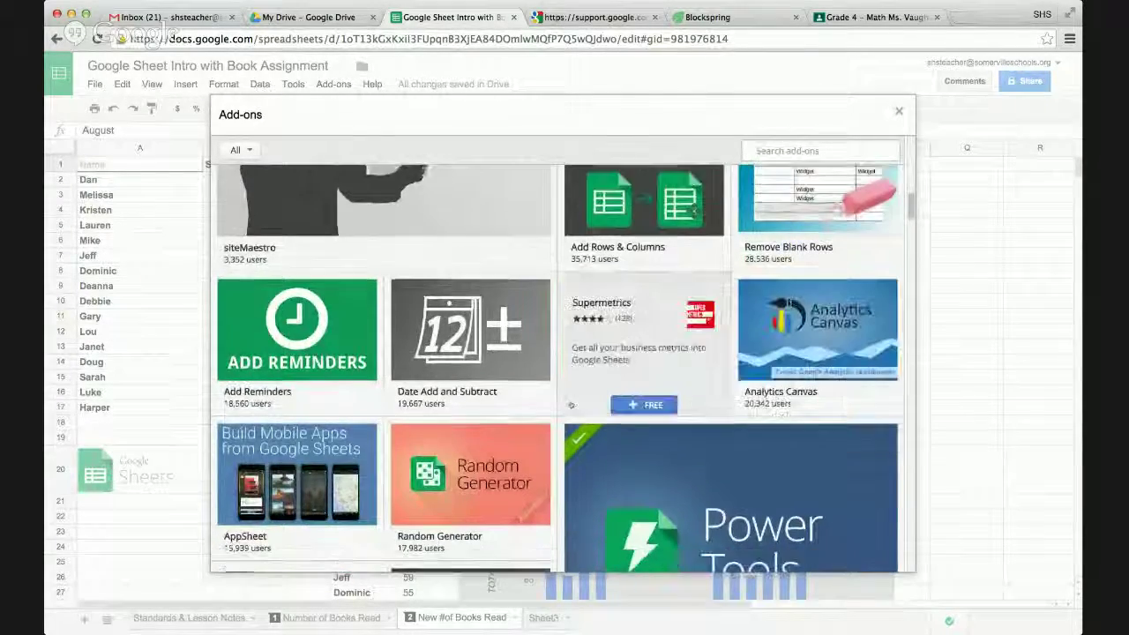
{"action": "scroll", "coordinate": [572, 406], "scroll_direction": "down", "scroll_amount": 3}
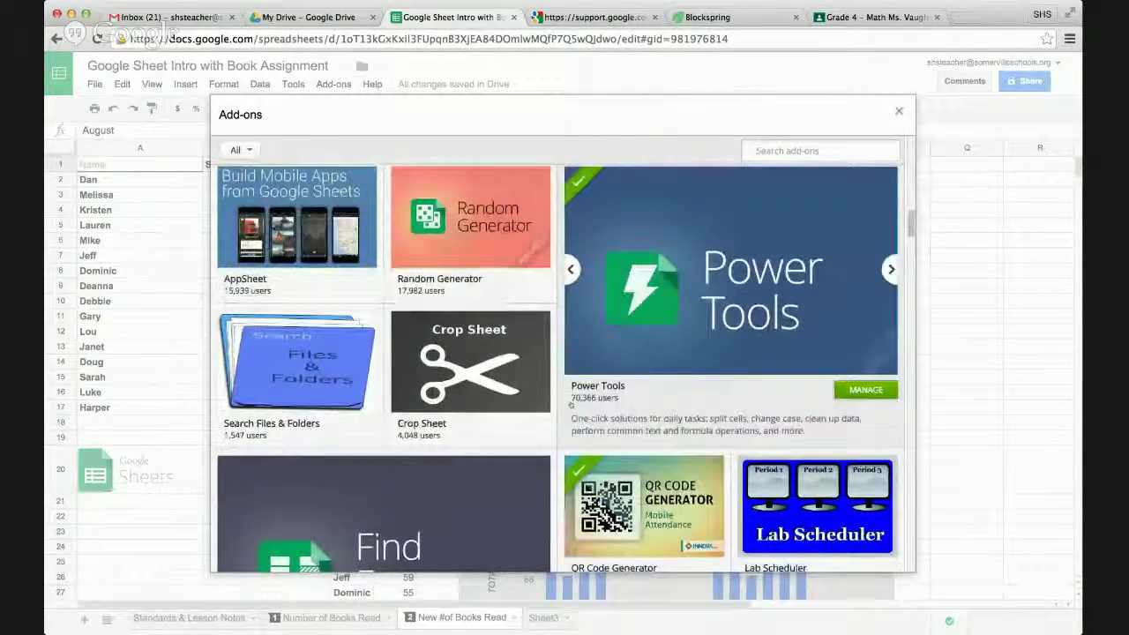
{"action": "scroll", "coordinate": [570, 403], "scroll_direction": "down", "scroll_amount": 4}
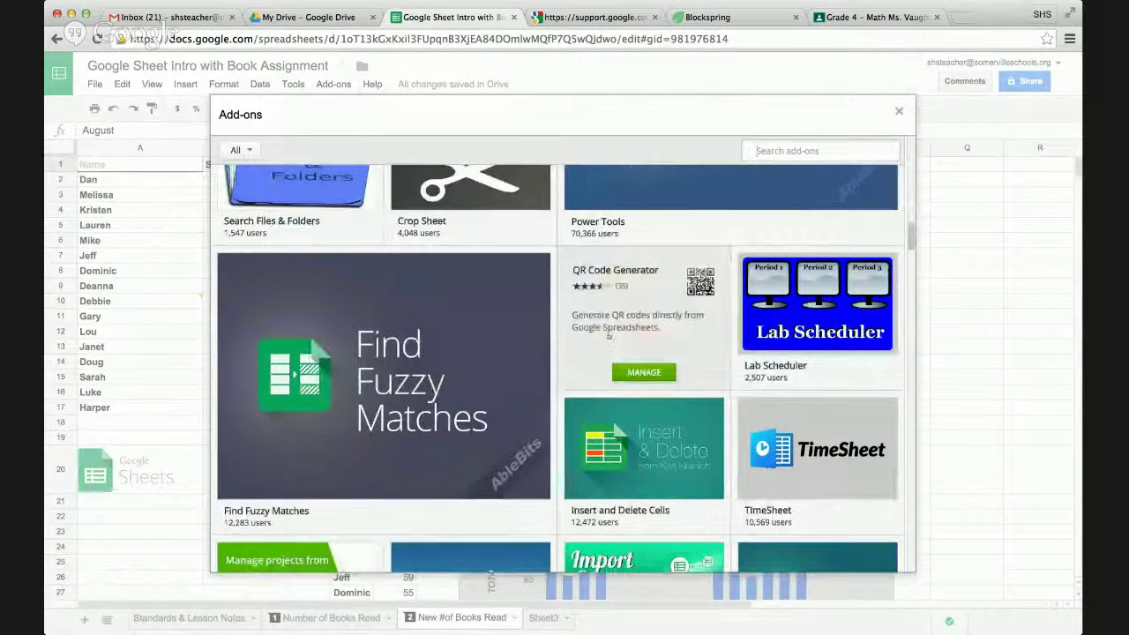
{"action": "scroll", "coordinate": [445, 364], "scroll_direction": "down", "scroll_amount": 3}
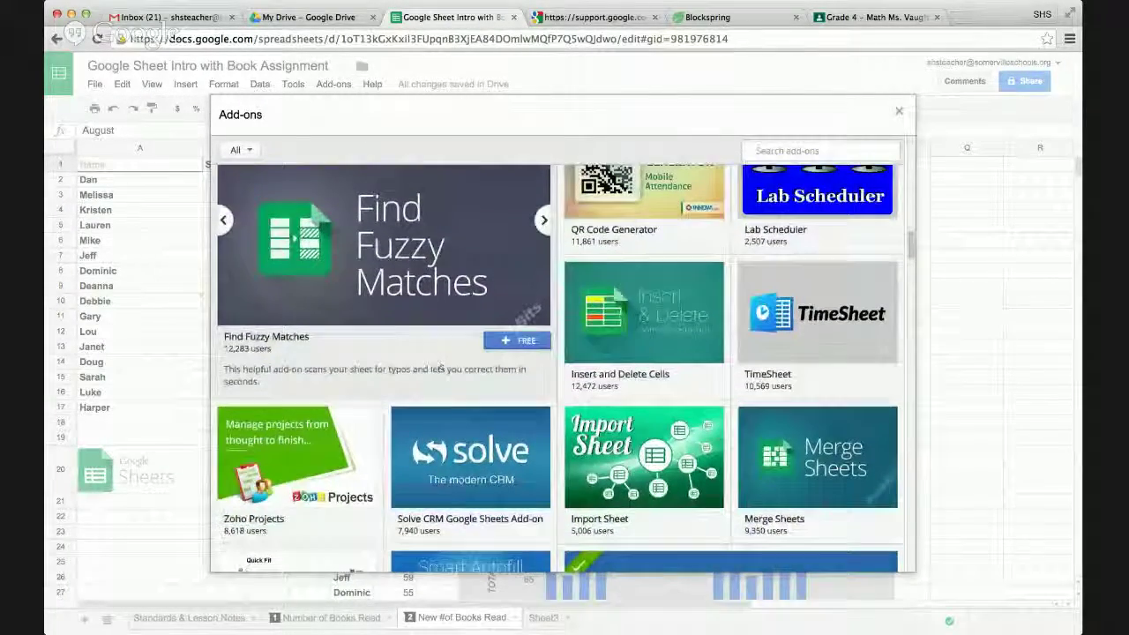
{"action": "scroll", "coordinate": [441, 367], "scroll_direction": "down", "scroll_amount": 2}
{"action": "scroll", "coordinate": [441, 369], "scroll_direction": "down", "scroll_amount": 1}
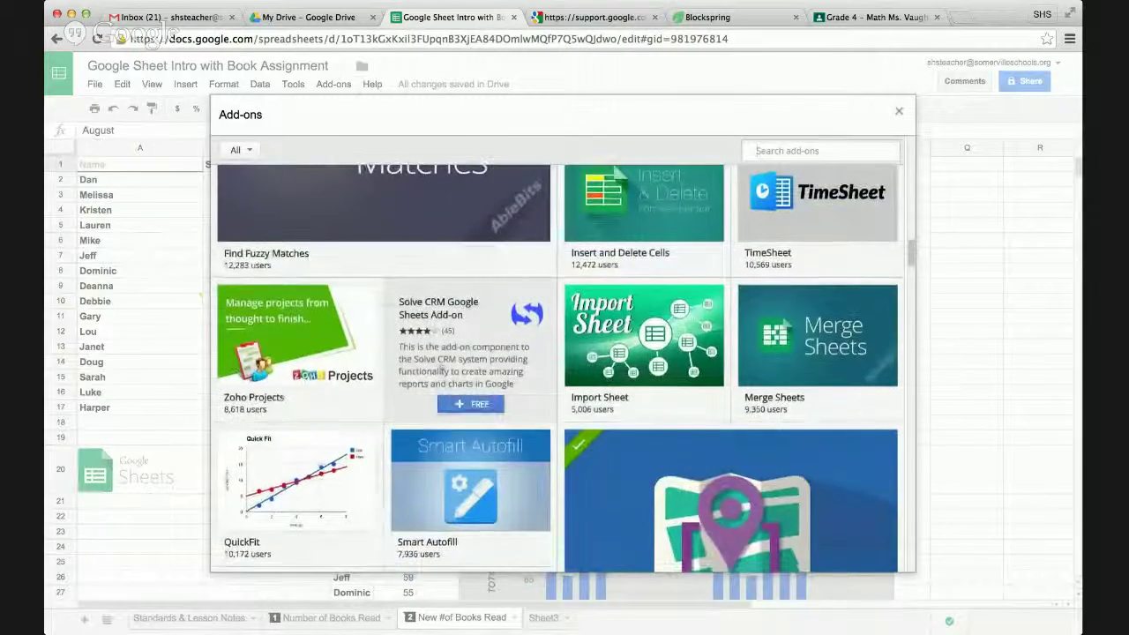
{"action": "scroll", "coordinate": [441, 366], "scroll_direction": "down", "scroll_amount": 2}
{"action": "scroll", "coordinate": [441, 366], "scroll_direction": "down", "scroll_amount": 7}
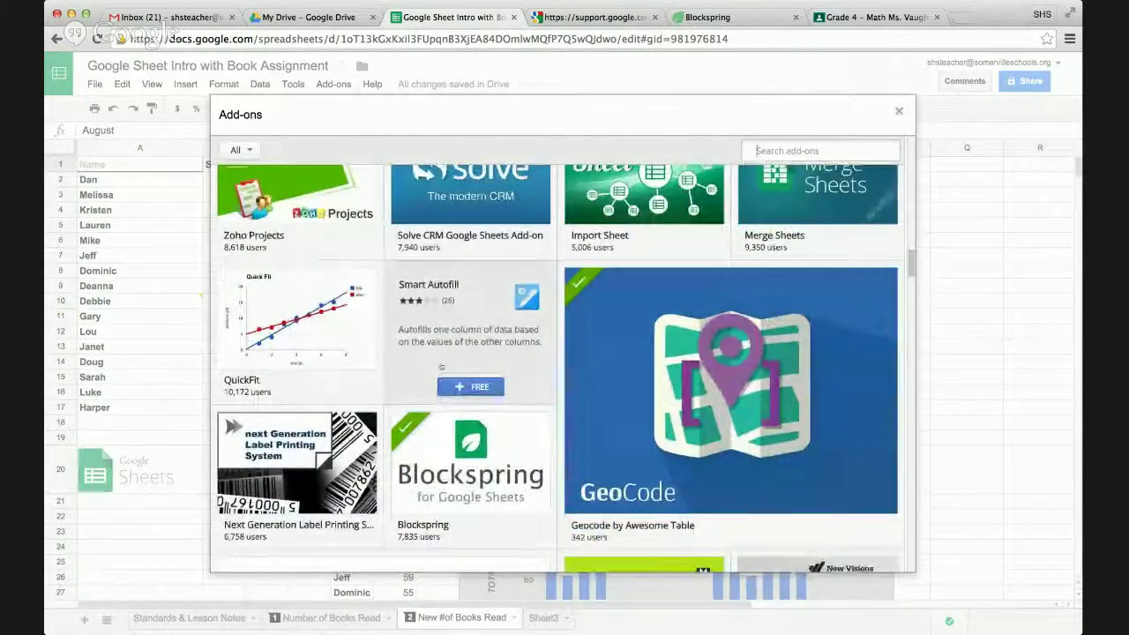
{"action": "scroll", "coordinate": [441, 366], "scroll_direction": "down", "scroll_amount": 3}
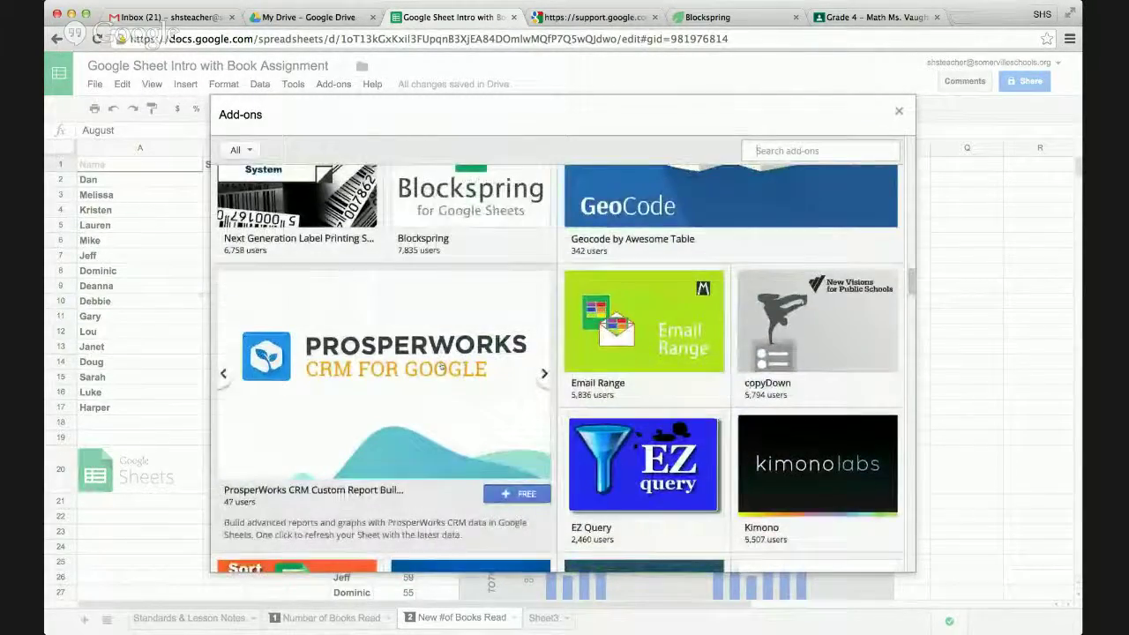
{"action": "scroll", "coordinate": [441, 366], "scroll_direction": "down", "scroll_amount": 5}
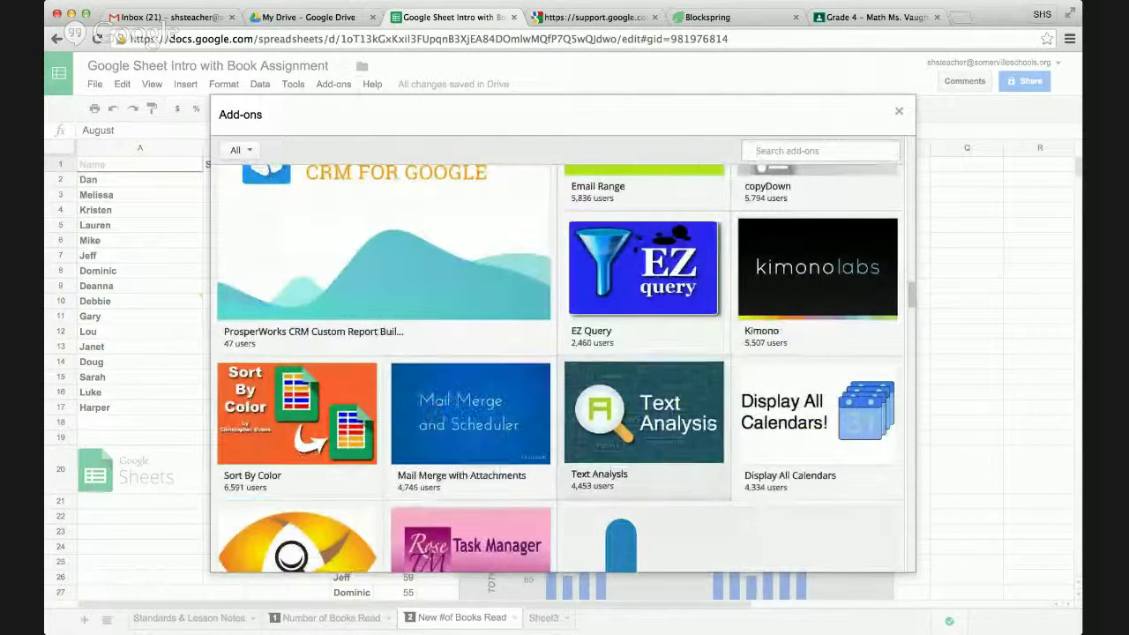
- Install the free Sort By Color add-on and look at the sorting commands it offers
{"action": "mouse_move", "coordinate": [298, 427]}
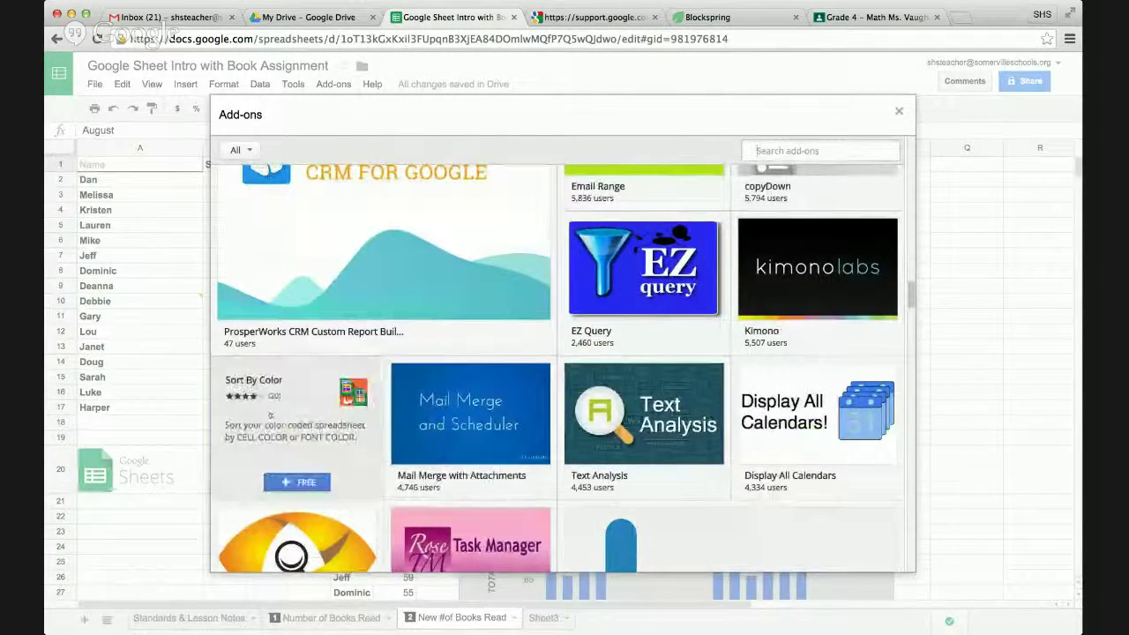
{"action": "left_click", "coordinate": [304, 481]}
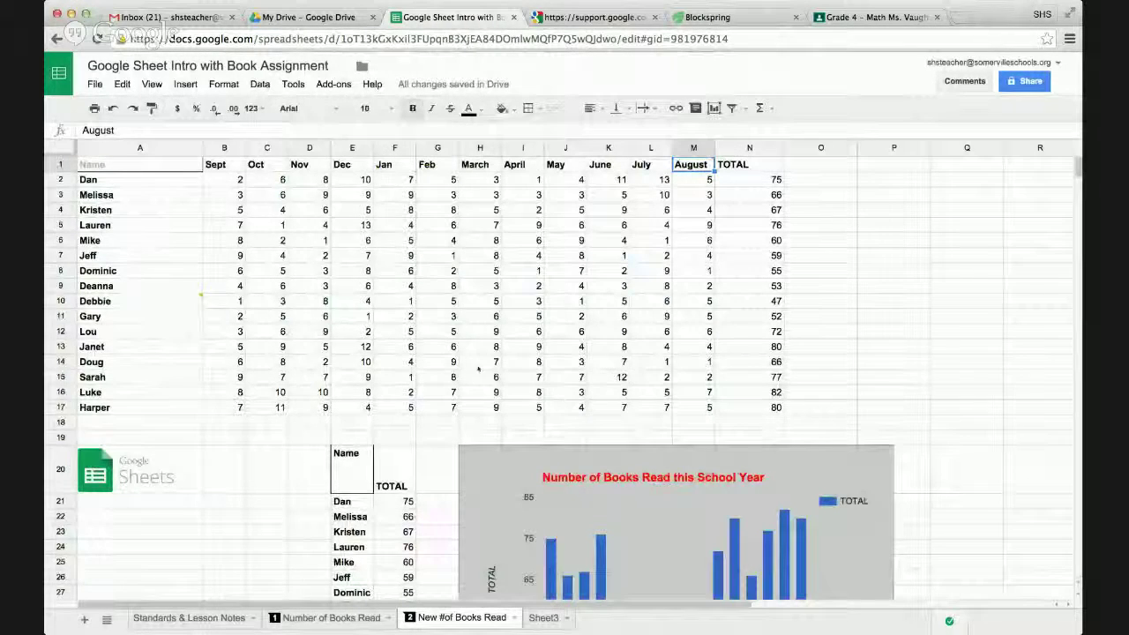
{"action": "left_click", "coordinate": [333, 84]}
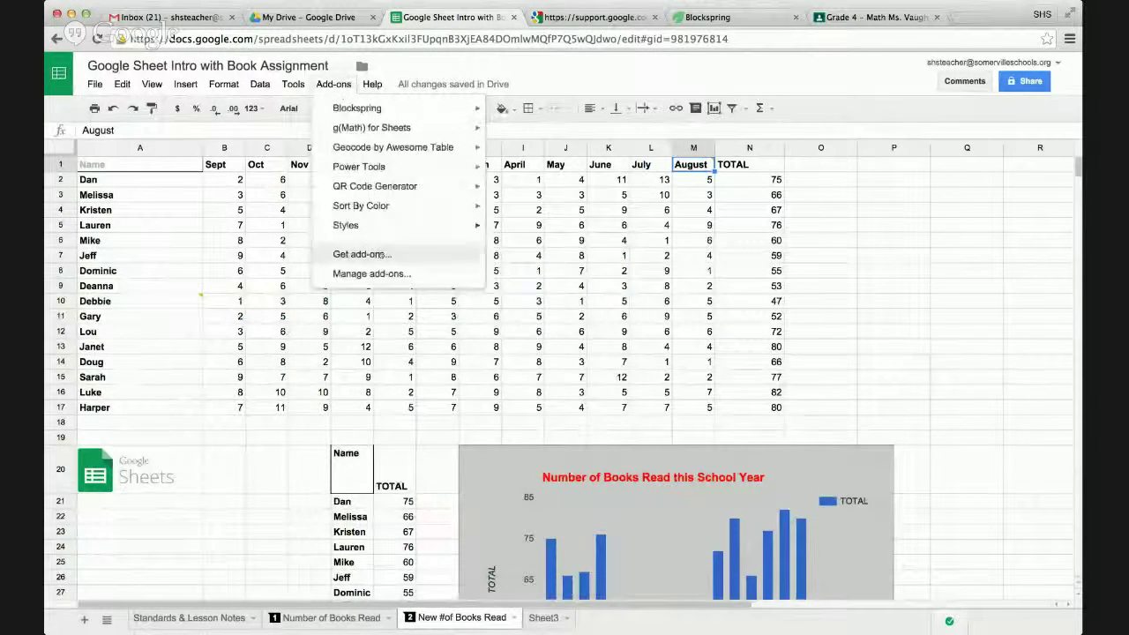
{"action": "mouse_move", "coordinate": [428, 208]}
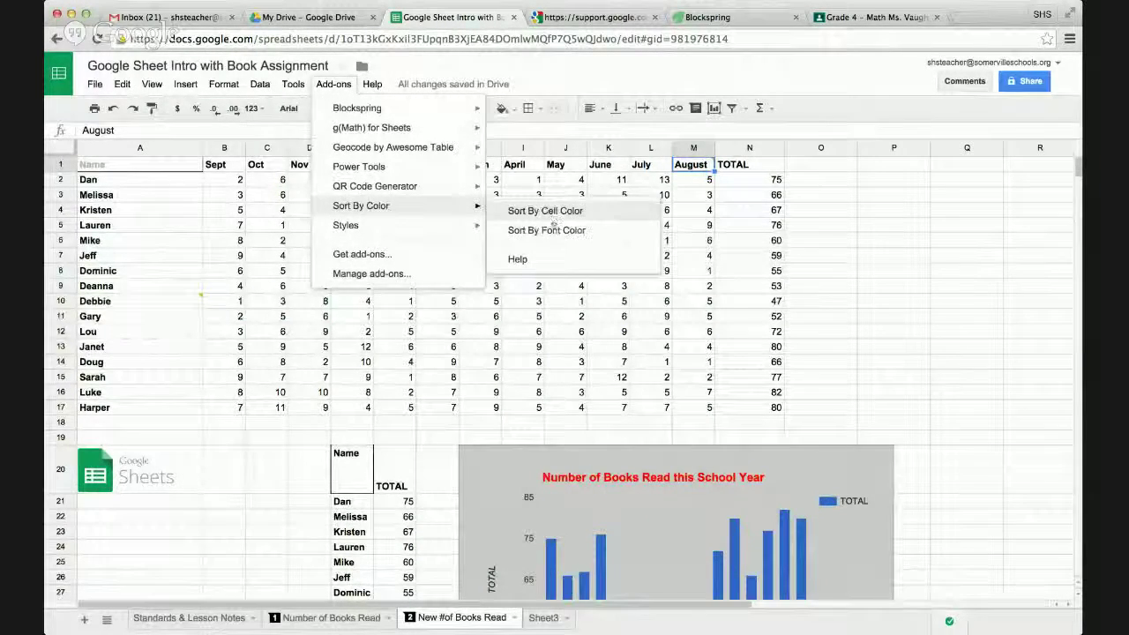
{"action": "left_click", "coordinate": [592, 350]}
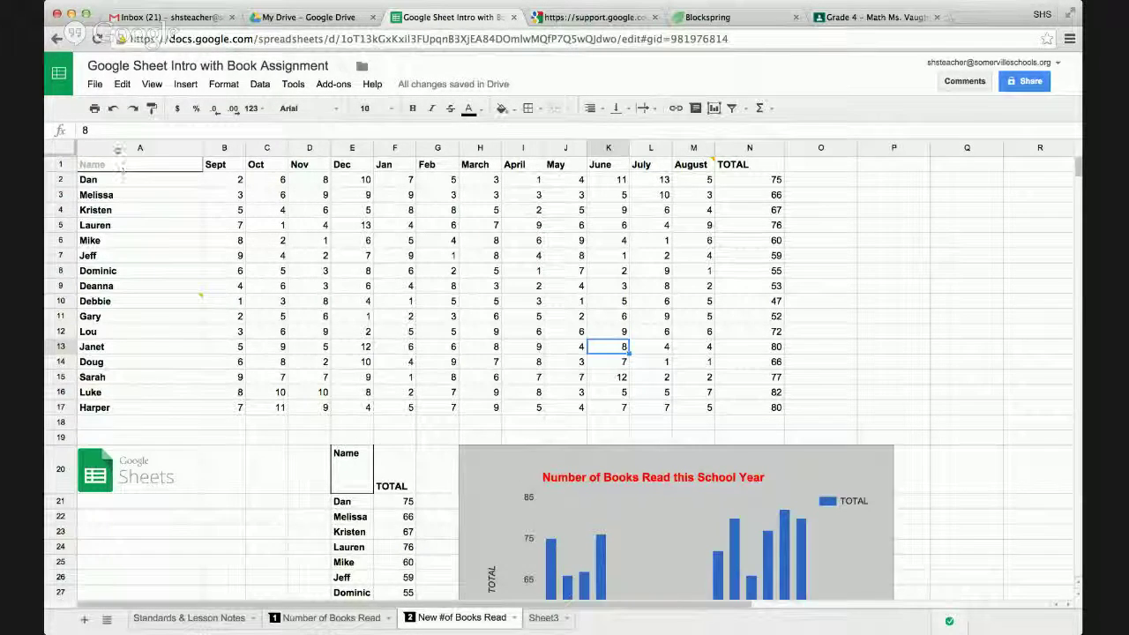
- Replace the math expression on Sheet3 with a copy of A1:M17 from the New #of Books Read sheet, and narrow column A
{"action": "left_click_drag", "start_coordinate": [132, 164], "coordinate": [710, 411]}
{"action": "key", "text": "ctrl+c"}
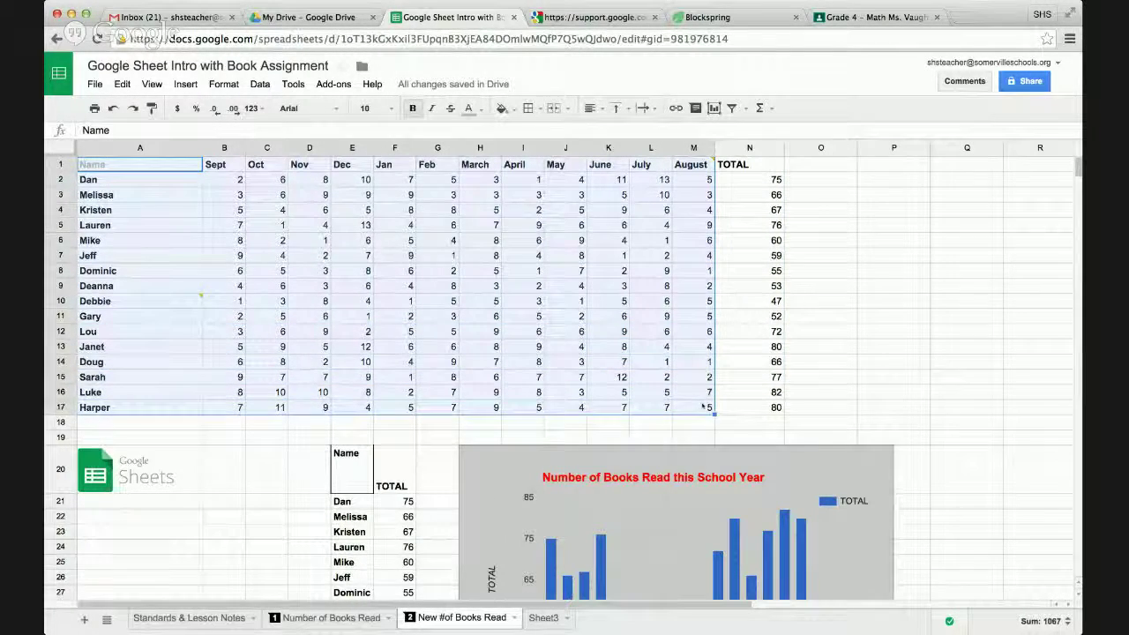
{"action": "left_click", "coordinate": [547, 618]}
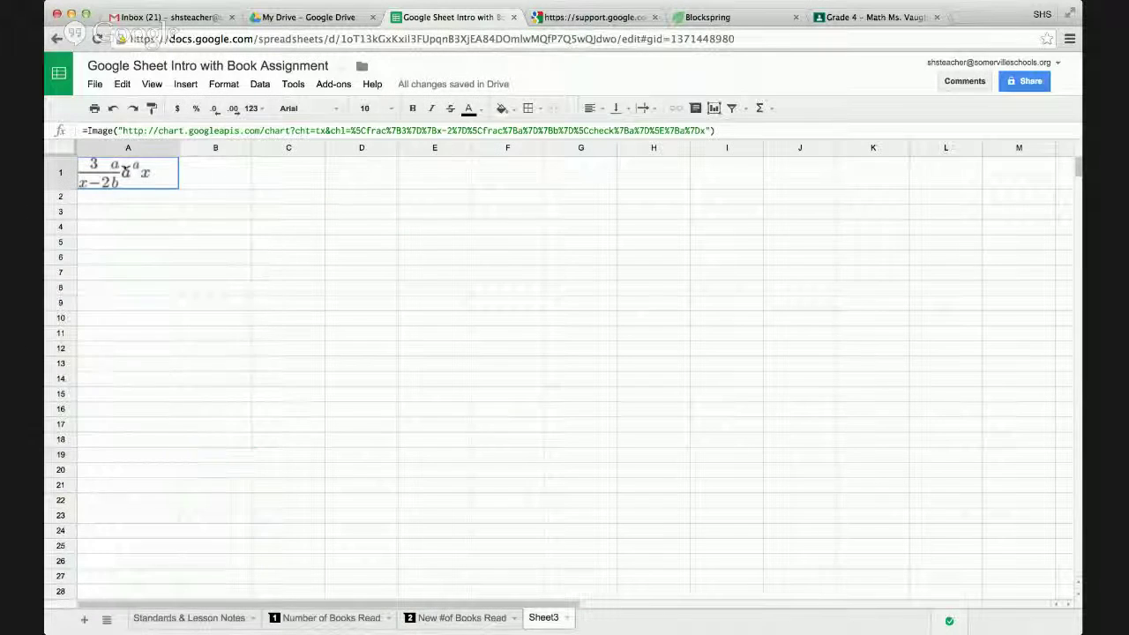
{"action": "key", "text": "Delete"}
{"action": "left_click", "coordinate": [133, 216]}
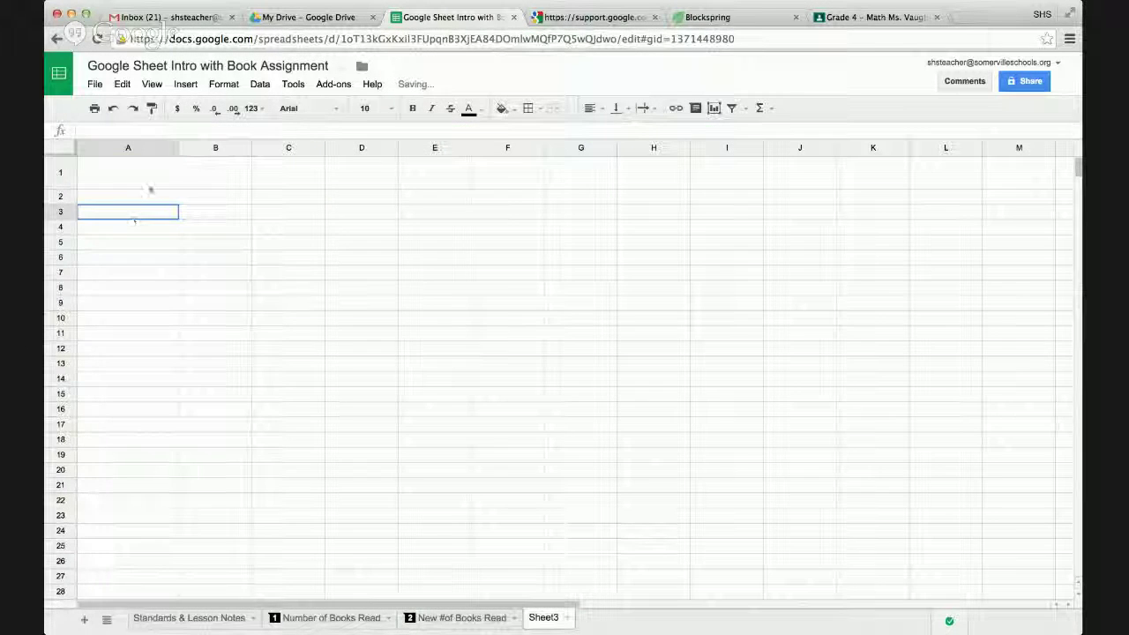
{"action": "left_click", "coordinate": [150, 184]}
{"action": "key", "text": "ctrl+v"}
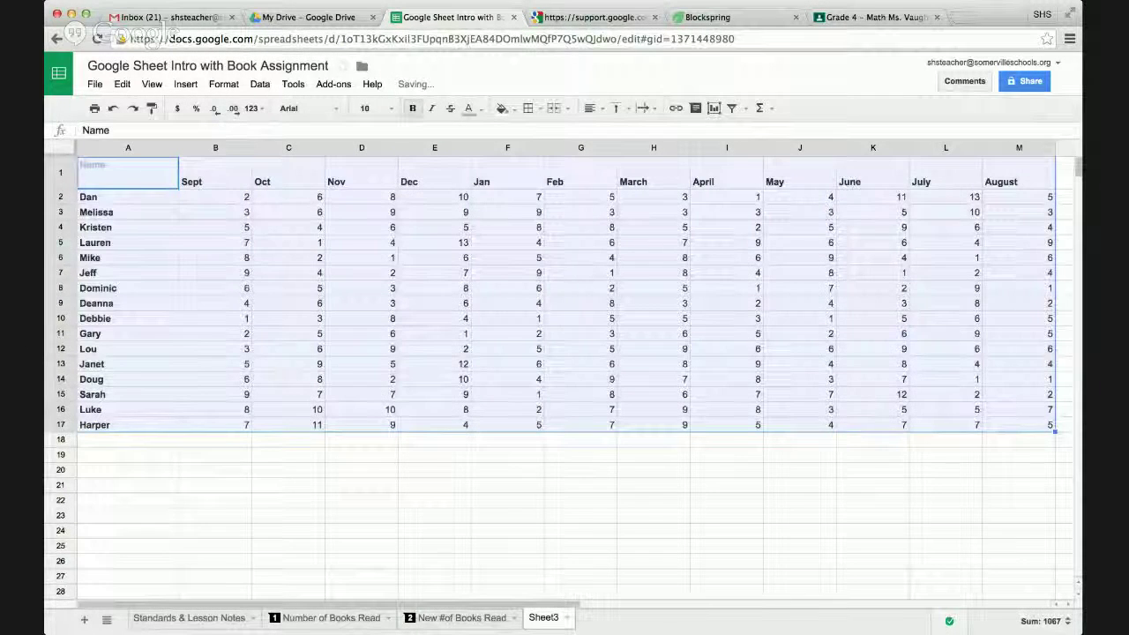
{"action": "left_click", "coordinate": [694, 515]}
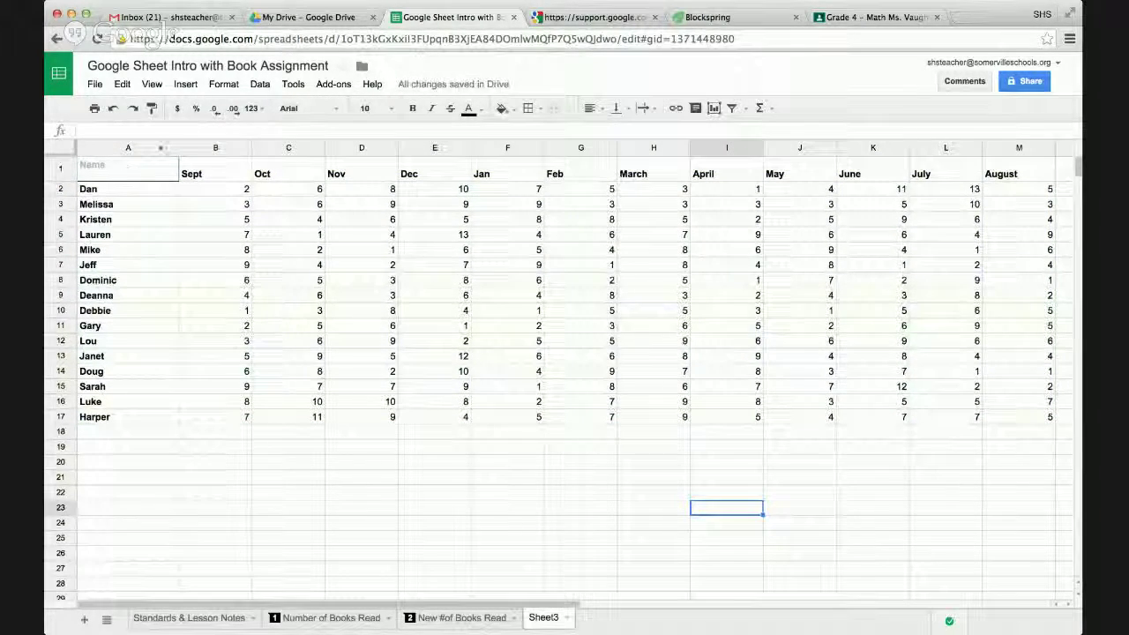
{"action": "left_click_drag", "start_coordinate": [176, 147], "coordinate": [148, 147]}
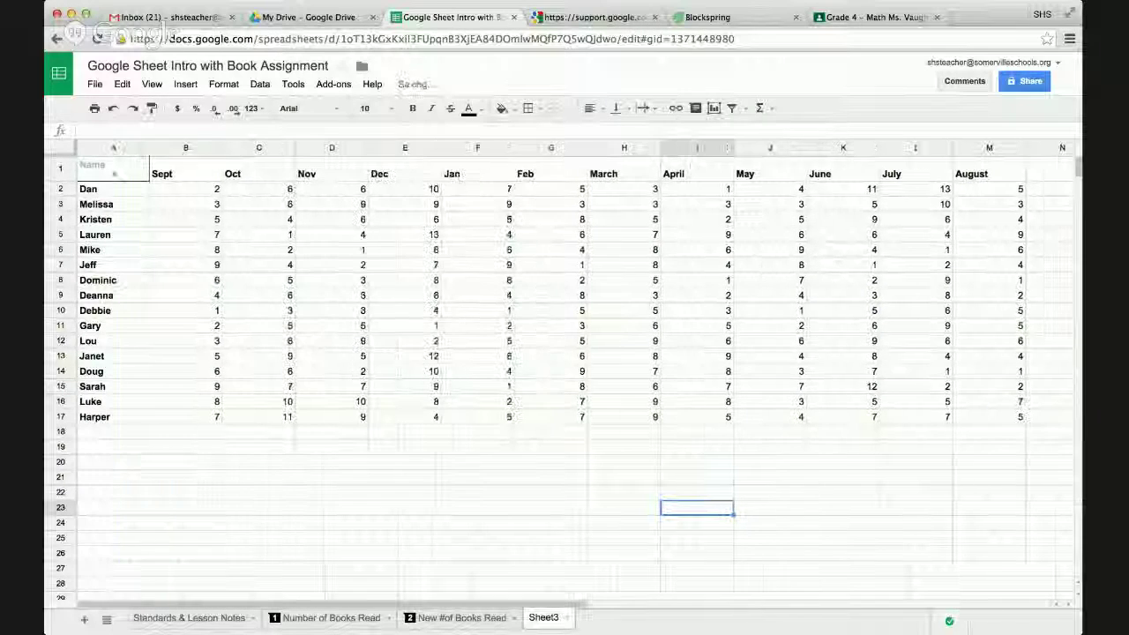
- Turn on a filter for the header row of the copied table on Sheet3
{"action": "left_click", "coordinate": [61, 170]}
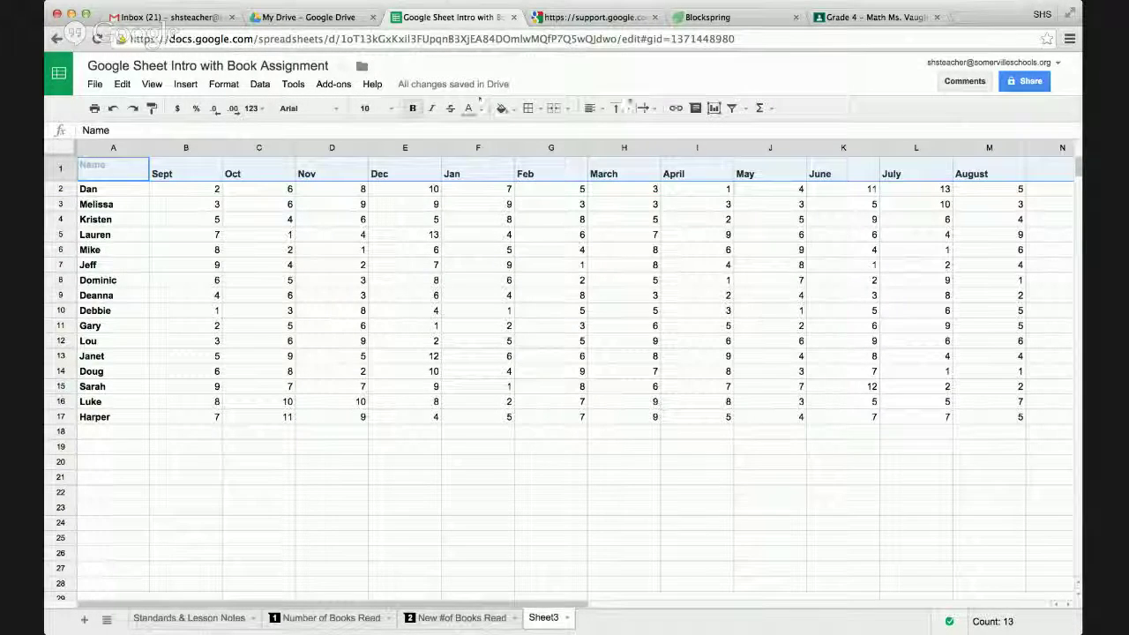
{"action": "left_click", "coordinate": [732, 108]}
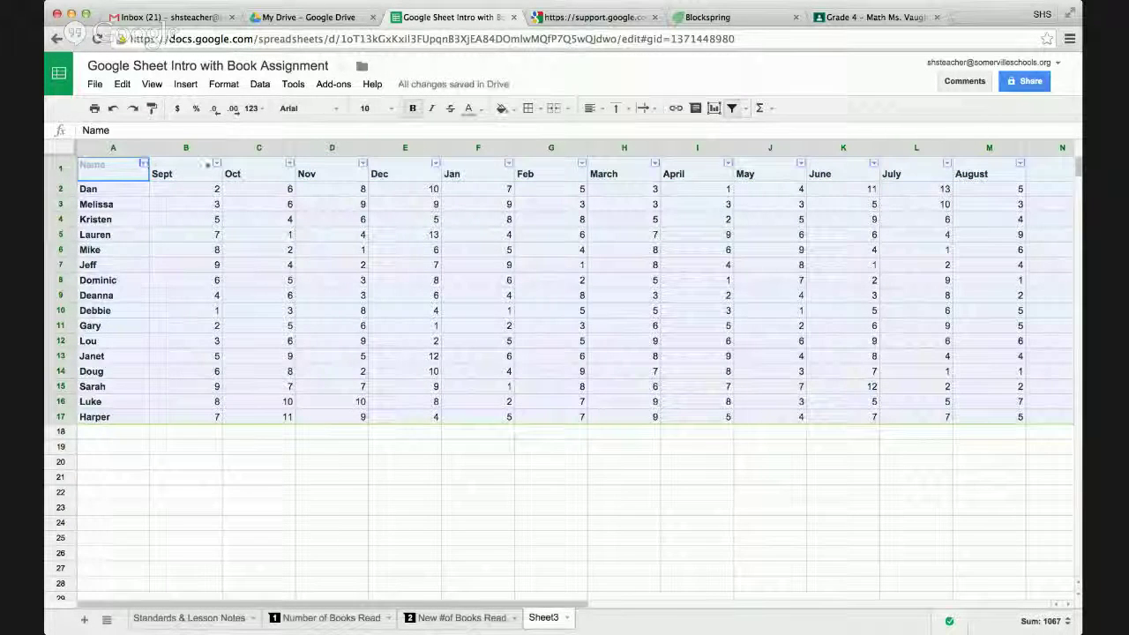
{"action": "left_click", "coordinate": [277, 256]}
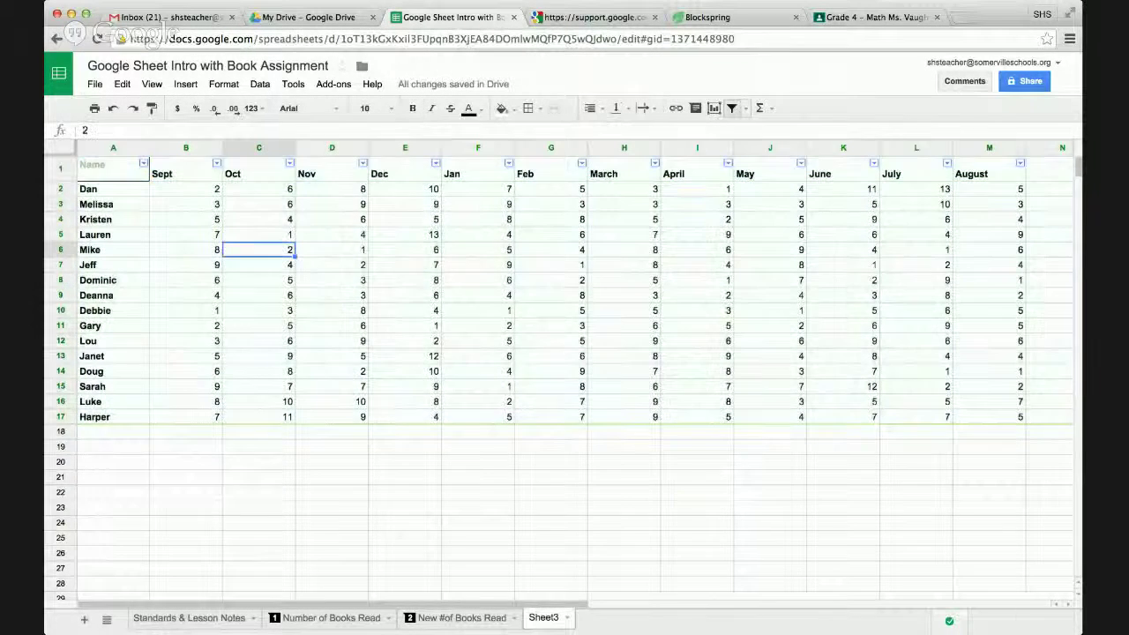
- Check the Sept column's filter options, leave them unapplied, and sort the table by the Name column from A to Z
{"action": "left_click", "coordinate": [216, 164]}
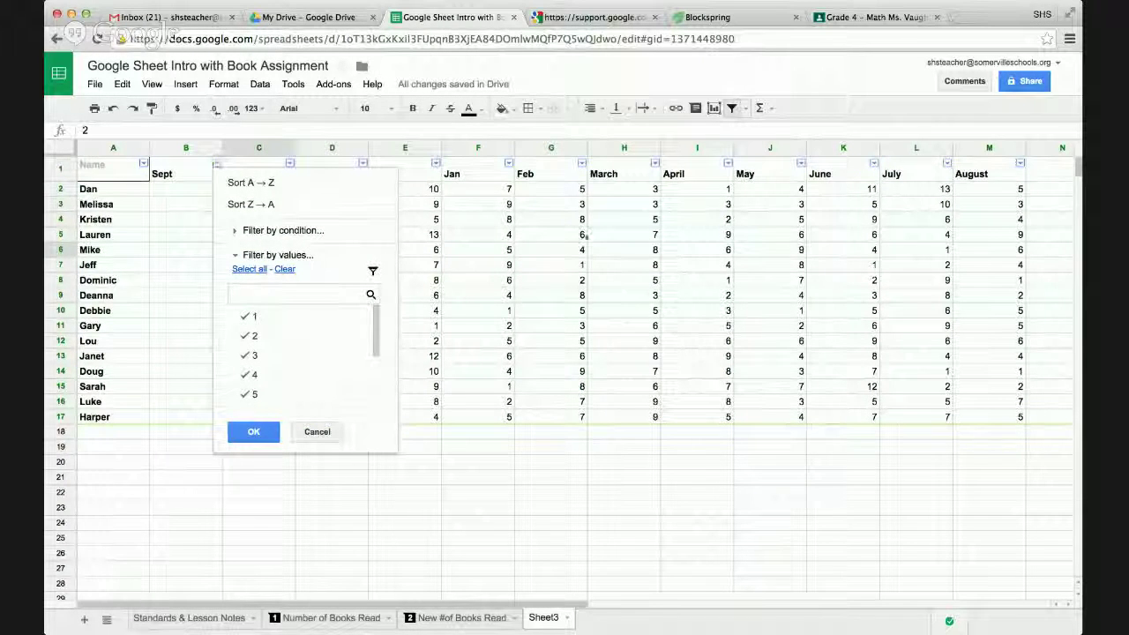
{"action": "left_click", "coordinate": [586, 235]}
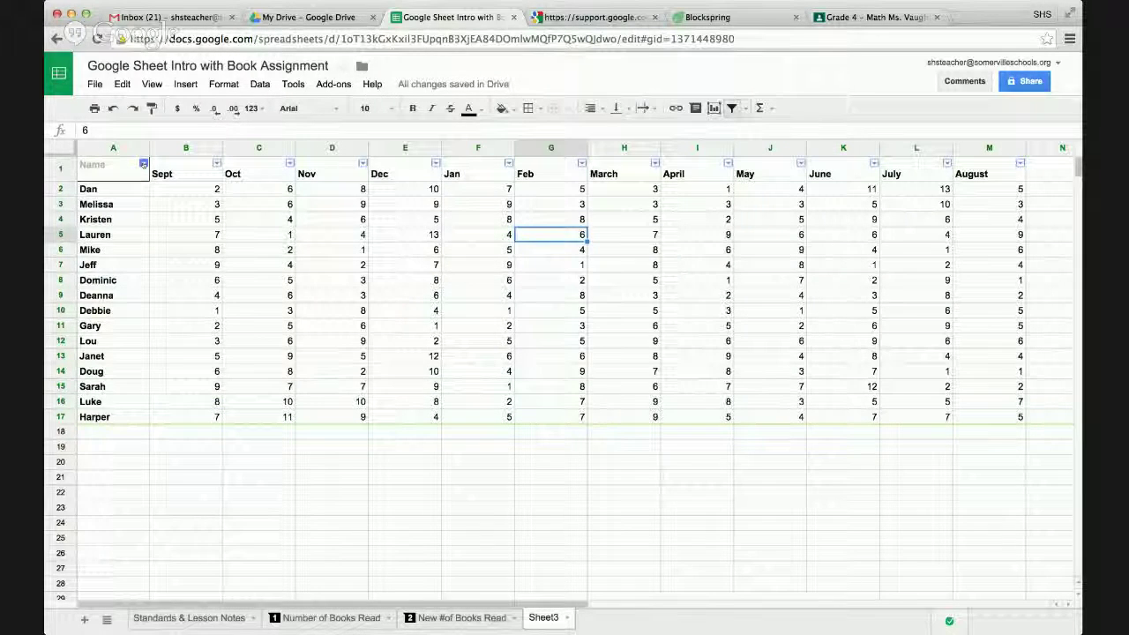
{"action": "left_click", "coordinate": [143, 163]}
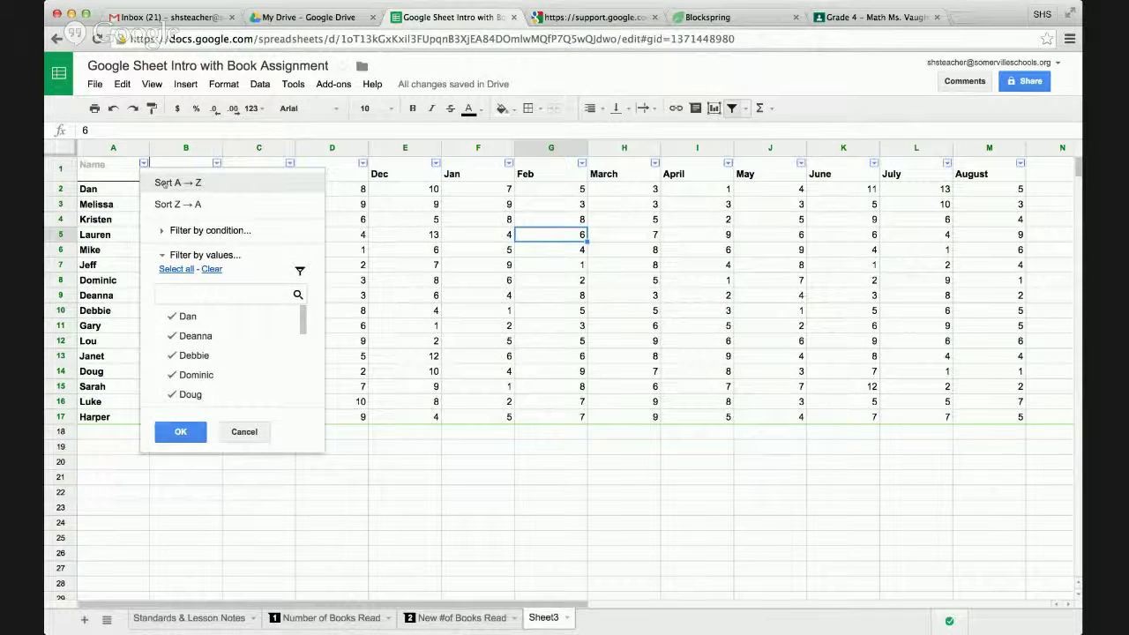
{"action": "left_click", "coordinate": [164, 183]}
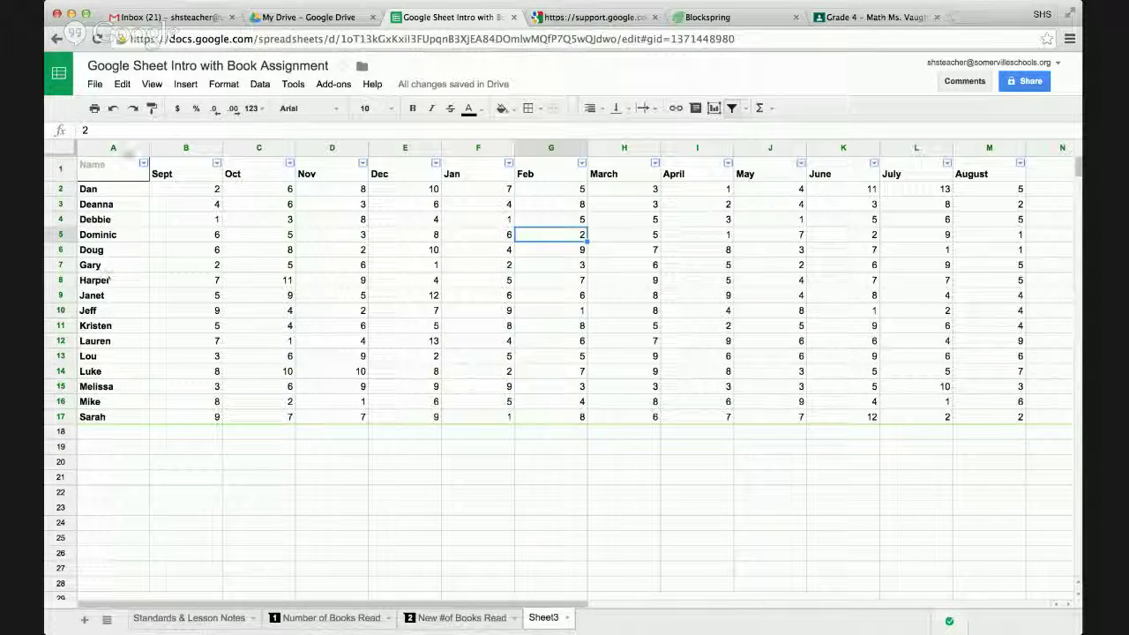
- Sort the table by the Name column from Z to A, and re-sort it by the Oct column in ascending order (A → Z)
{"action": "left_click", "coordinate": [59, 168]}
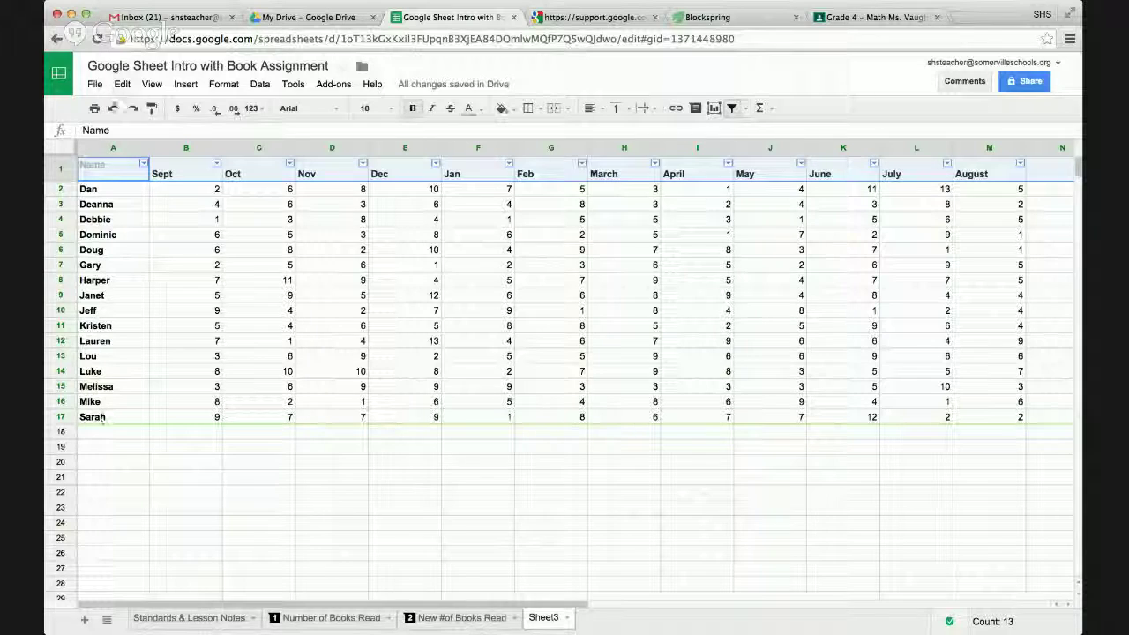
{"action": "left_click", "coordinate": [143, 164]}
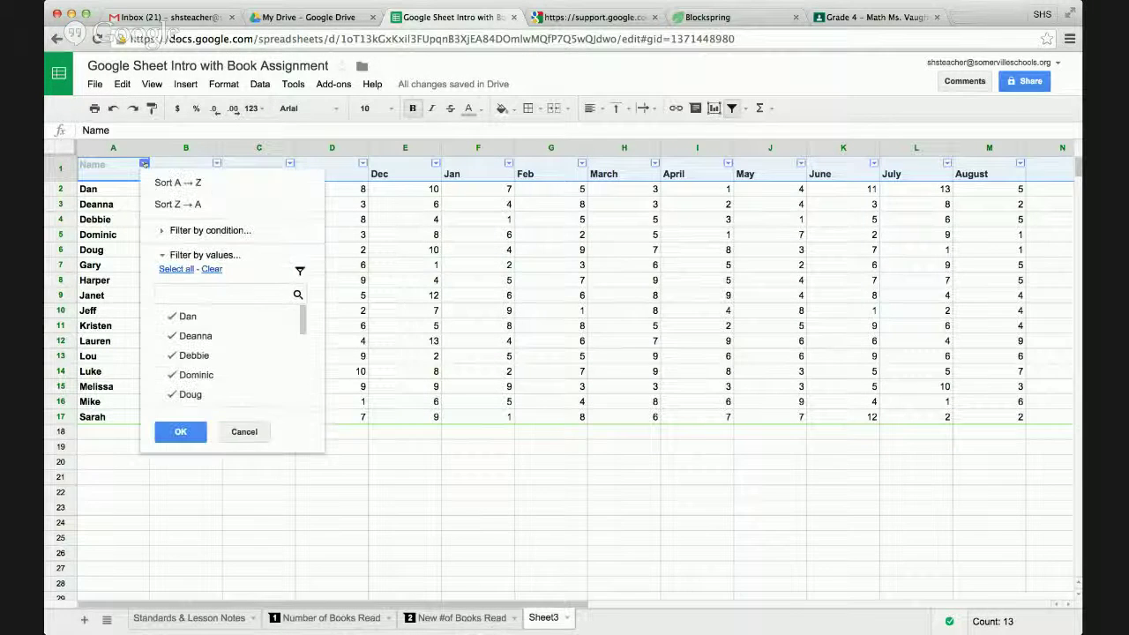
{"action": "left_click", "coordinate": [175, 204]}
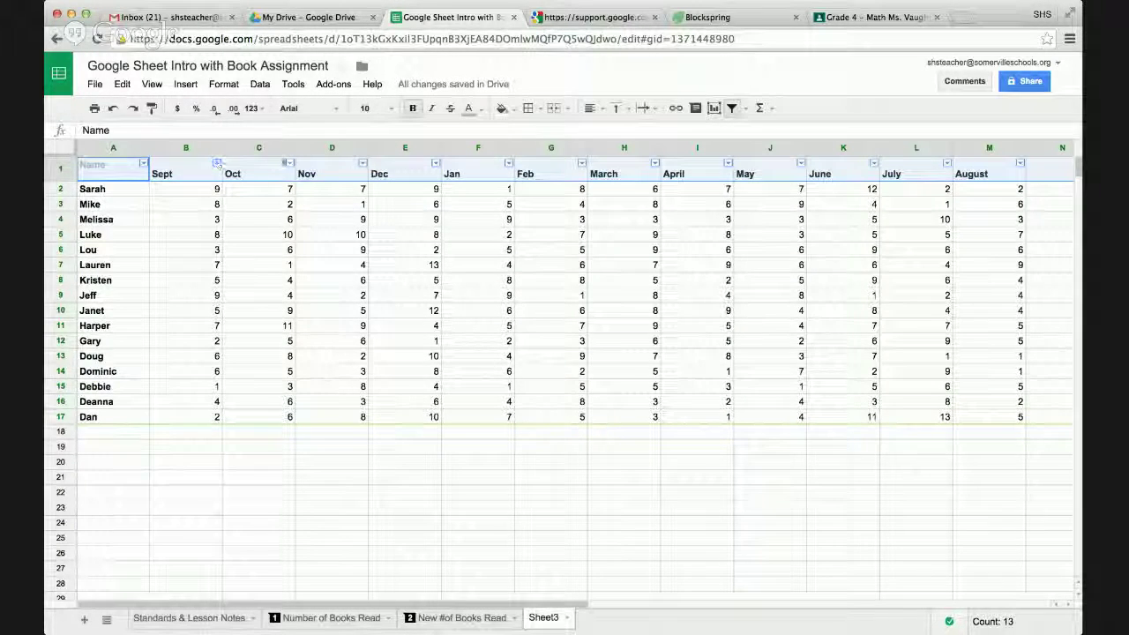
{"action": "left_click", "coordinate": [289, 164]}
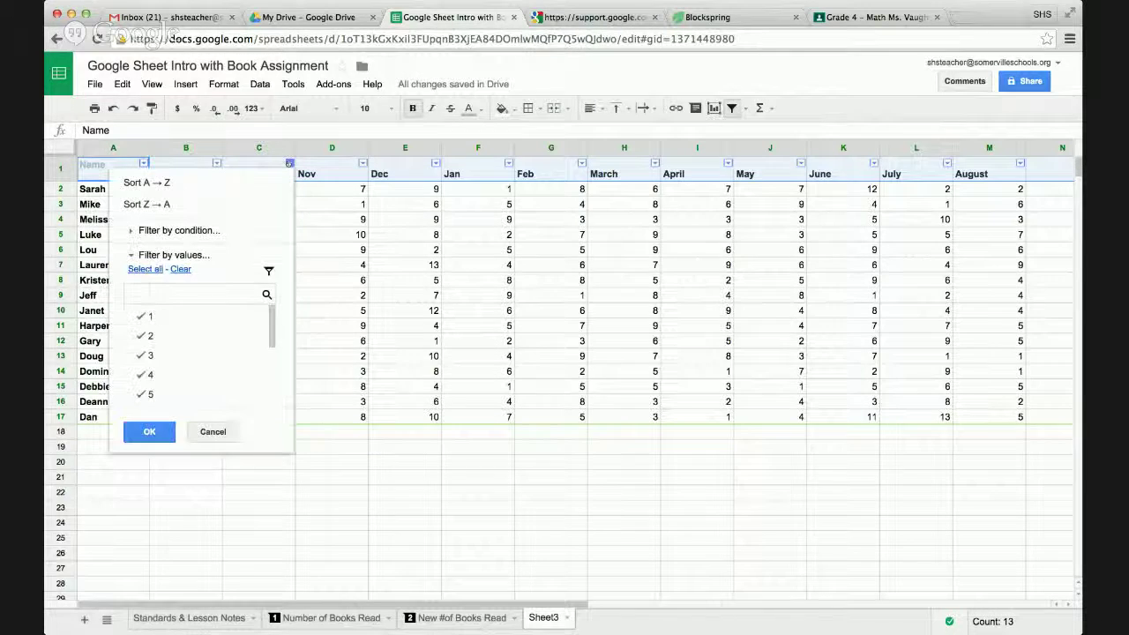
{"action": "left_click", "coordinate": [181, 184]}
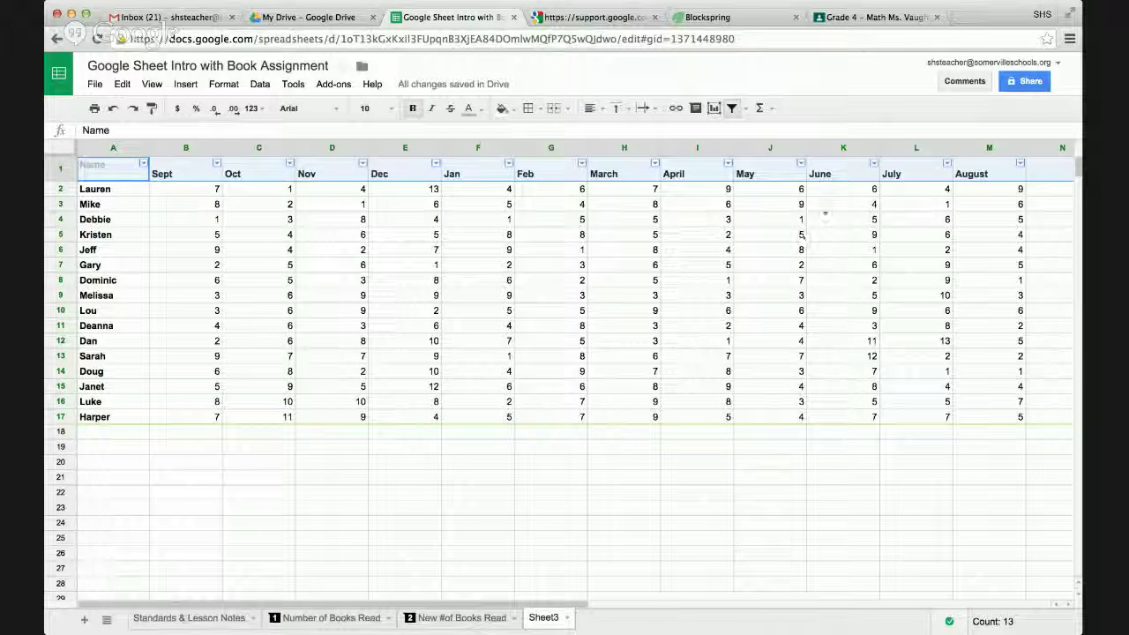
- Filter the table by the June column so that only the values 11 and 12 are shown
{"action": "left_click", "coordinate": [873, 163]}
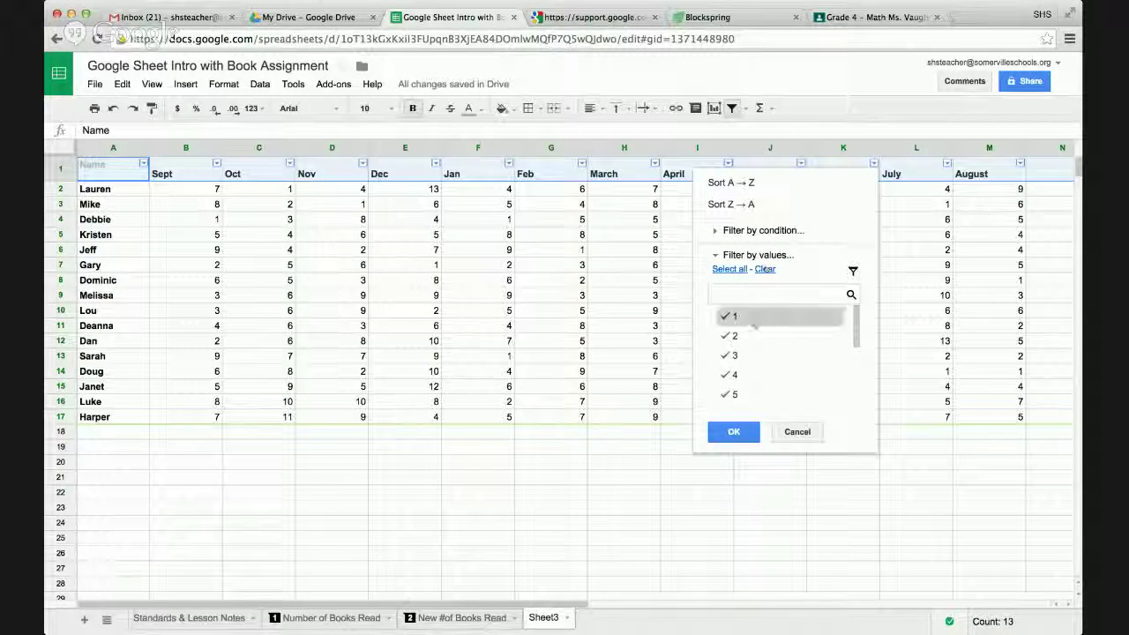
{"action": "scroll", "coordinate": [756, 323], "scroll_direction": "down", "scroll_amount": 3}
{"action": "scroll", "coordinate": [756, 324], "scroll_direction": "up", "scroll_amount": 3}
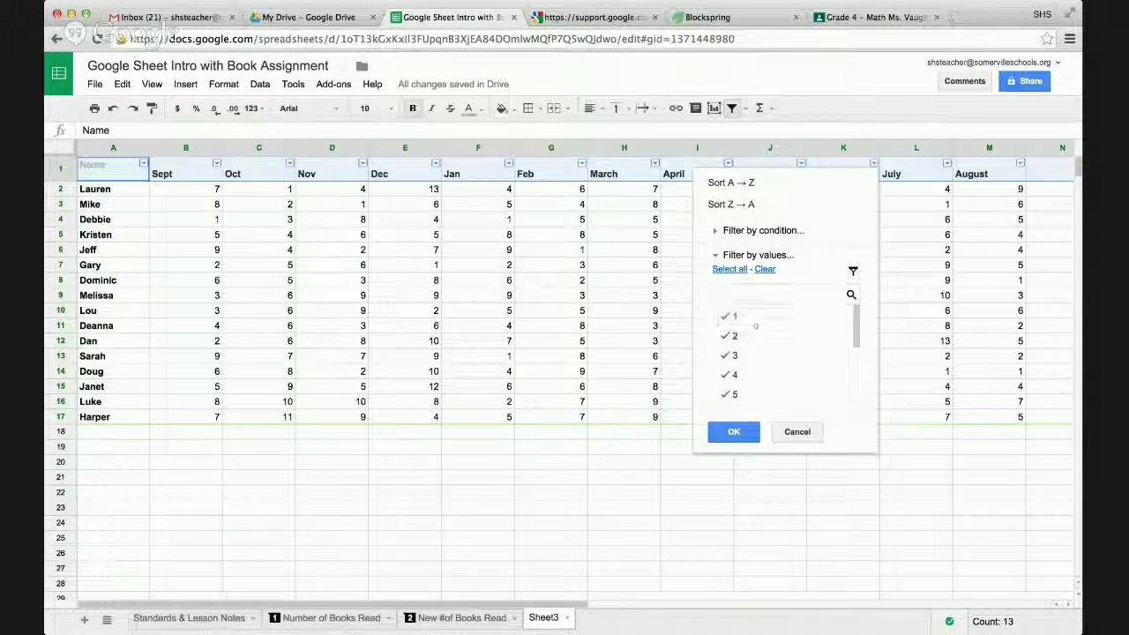
{"action": "left_click", "coordinate": [764, 269]}
{"action": "scroll", "coordinate": [756, 347], "scroll_direction": "down", "scroll_amount": 3}
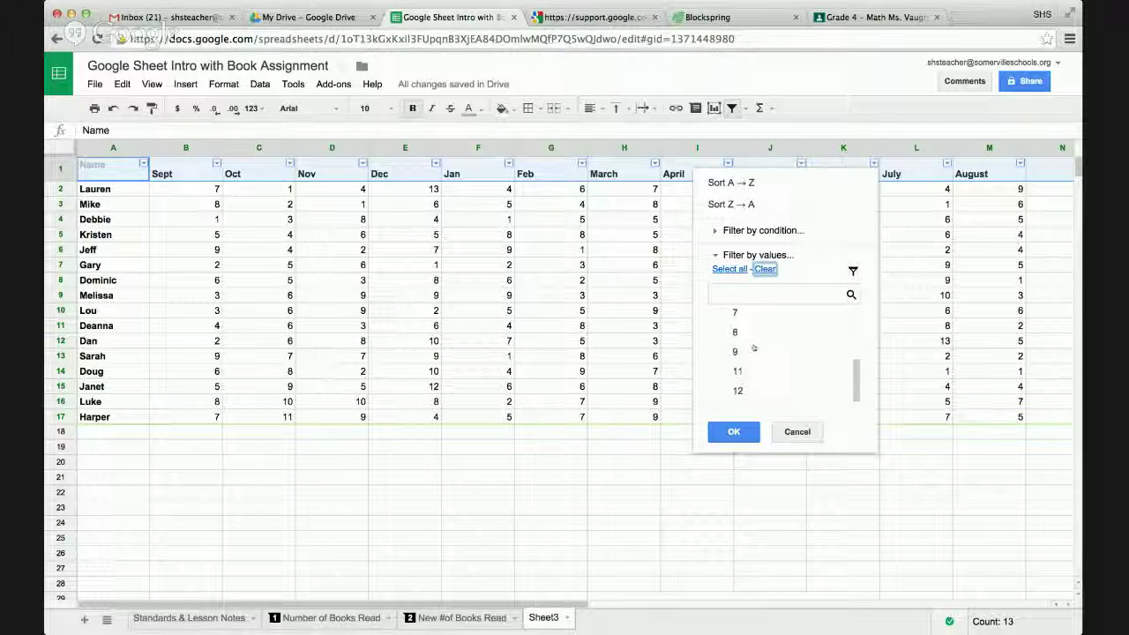
{"action": "left_click", "coordinate": [737, 391]}
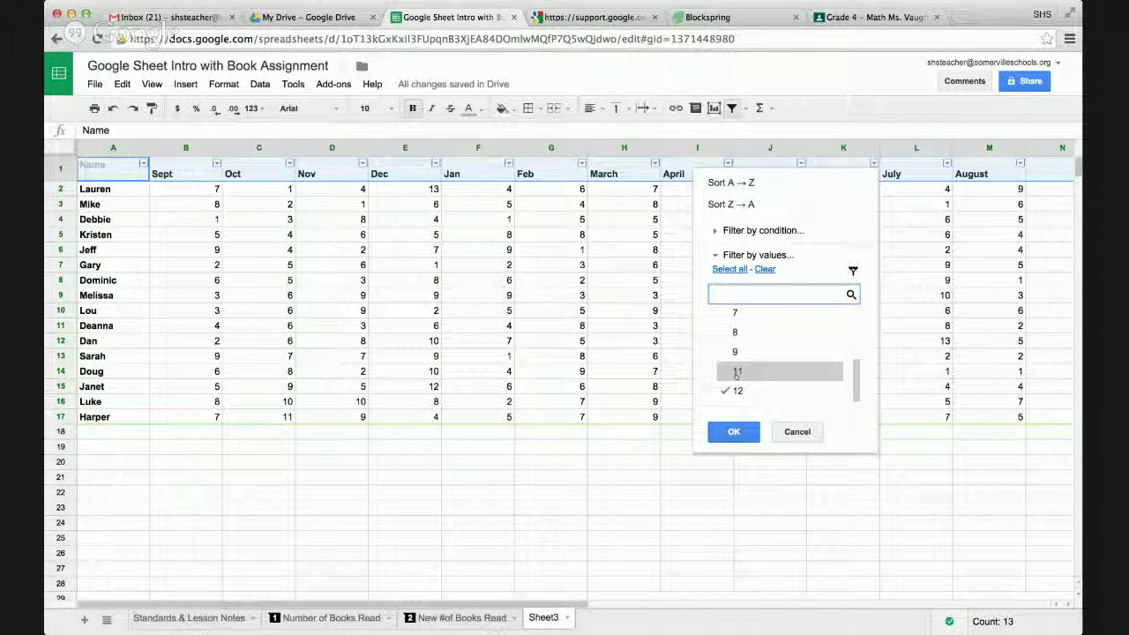
{"action": "left_click", "coordinate": [744, 370]}
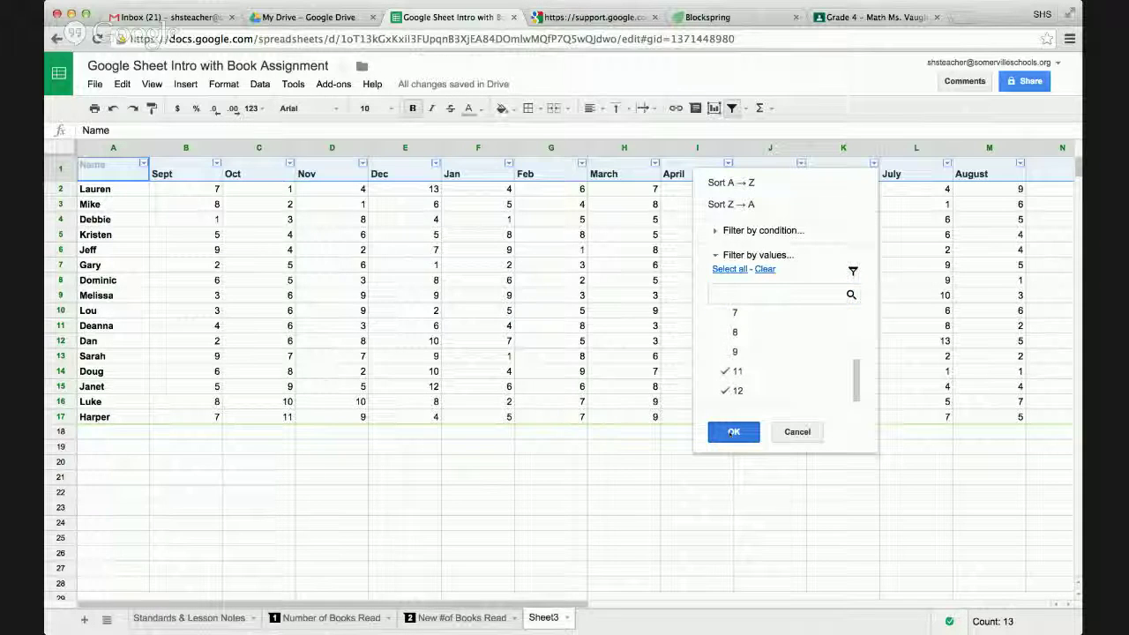
{"action": "left_click", "coordinate": [733, 432]}
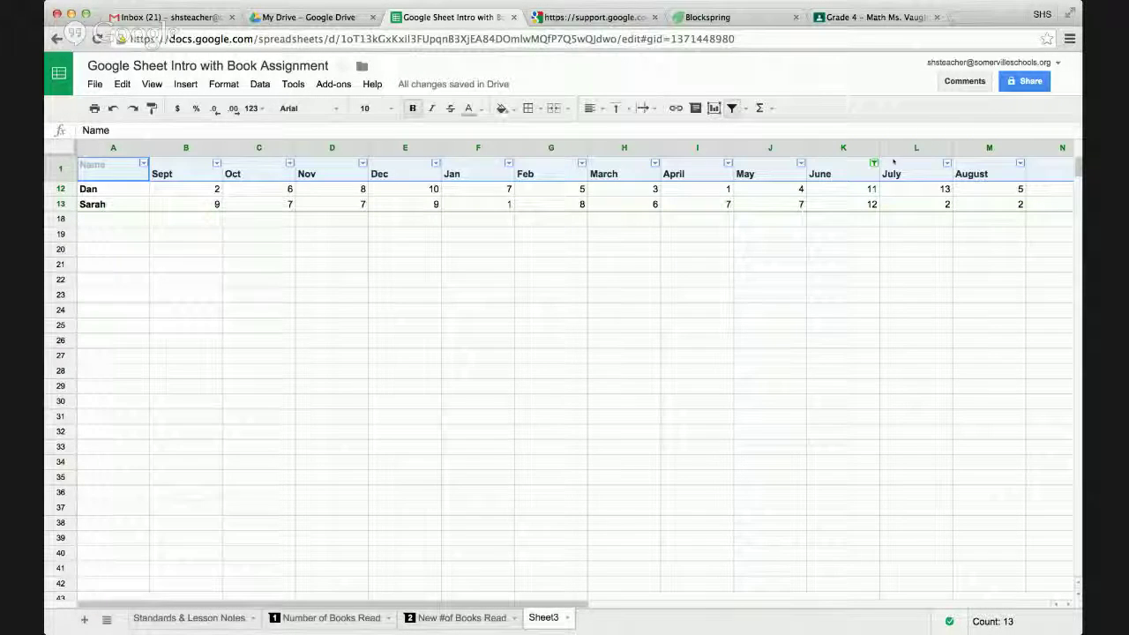
- Reselect all values in the June column's filter to show every row of the table again
{"action": "left_click", "coordinate": [874, 163]}
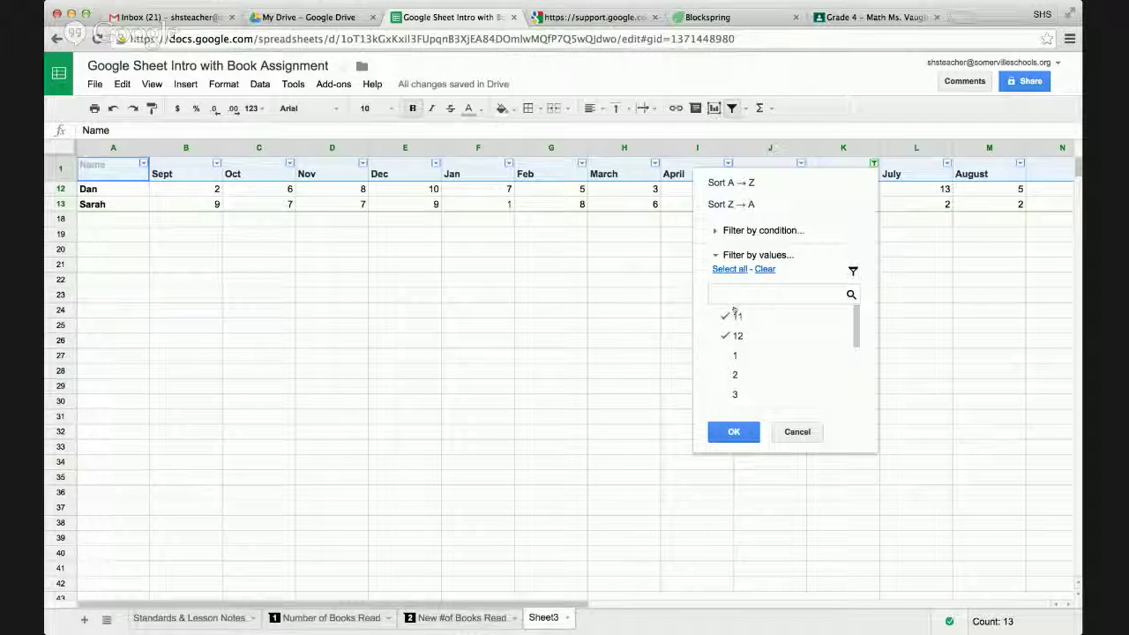
{"action": "left_click", "coordinate": [765, 269]}
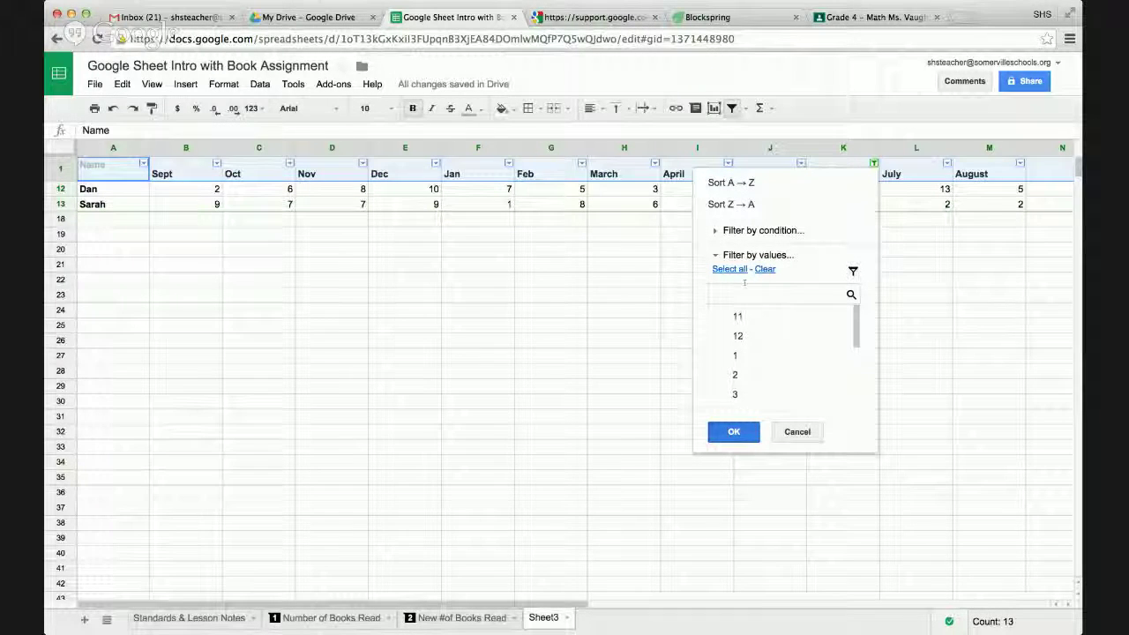
{"action": "left_click", "coordinate": [729, 269]}
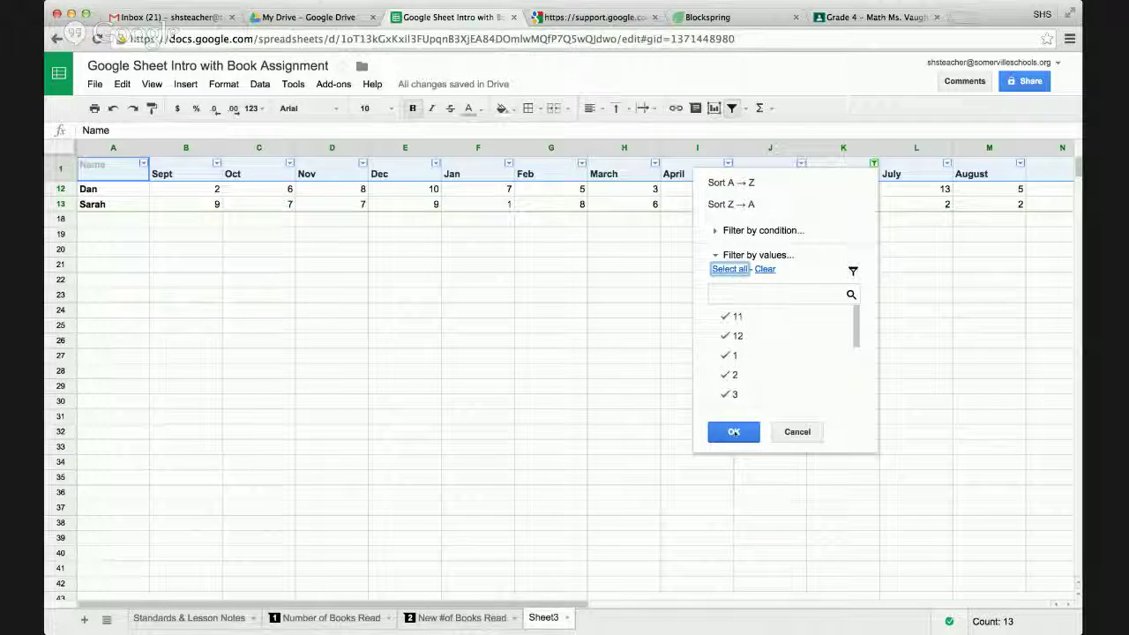
{"action": "left_click", "coordinate": [733, 431]}
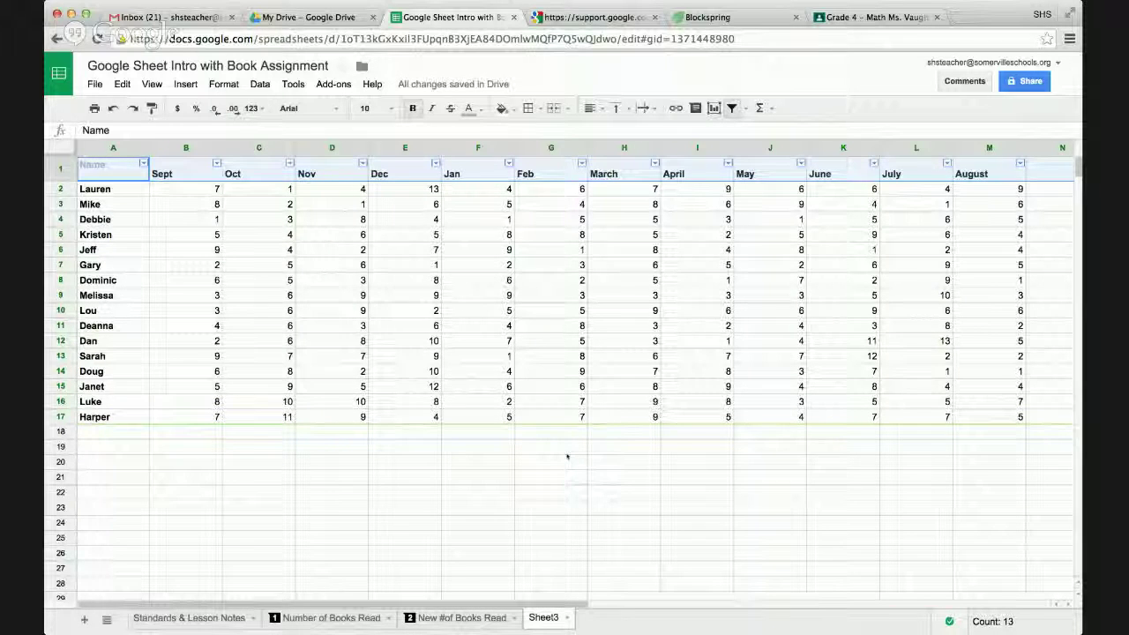
- Narrow the Feb and March columns of the table on Sheet3
{"action": "left_click_drag", "start_coordinate": [657, 149], "coordinate": [562, 148]}
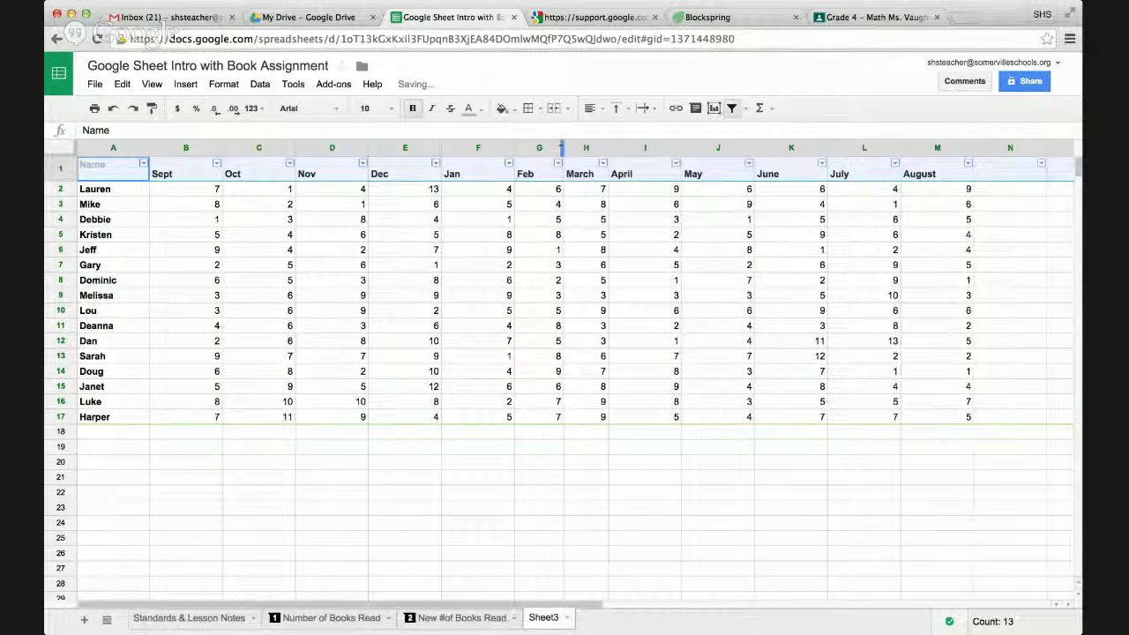